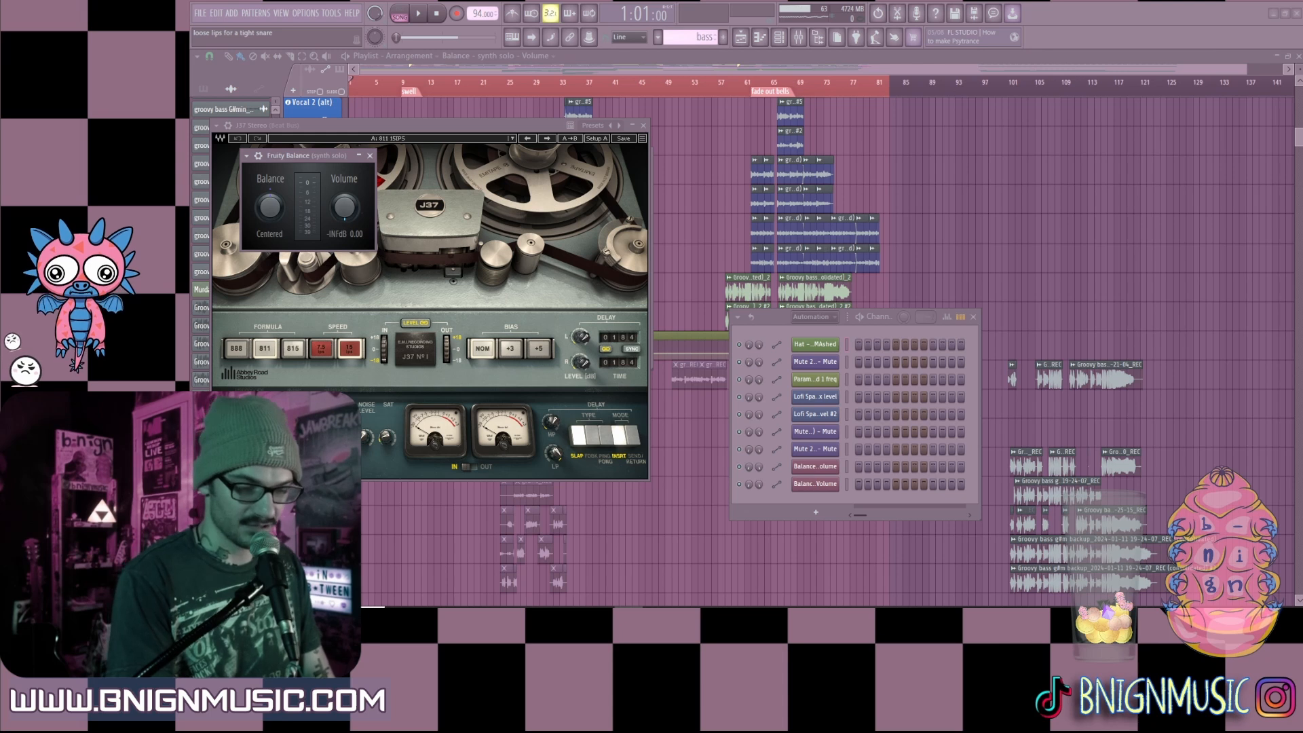
Step: Close the open plugin windows and show the start of the arrangement, beginning with the drum tracks, in the playlist
key(F12)
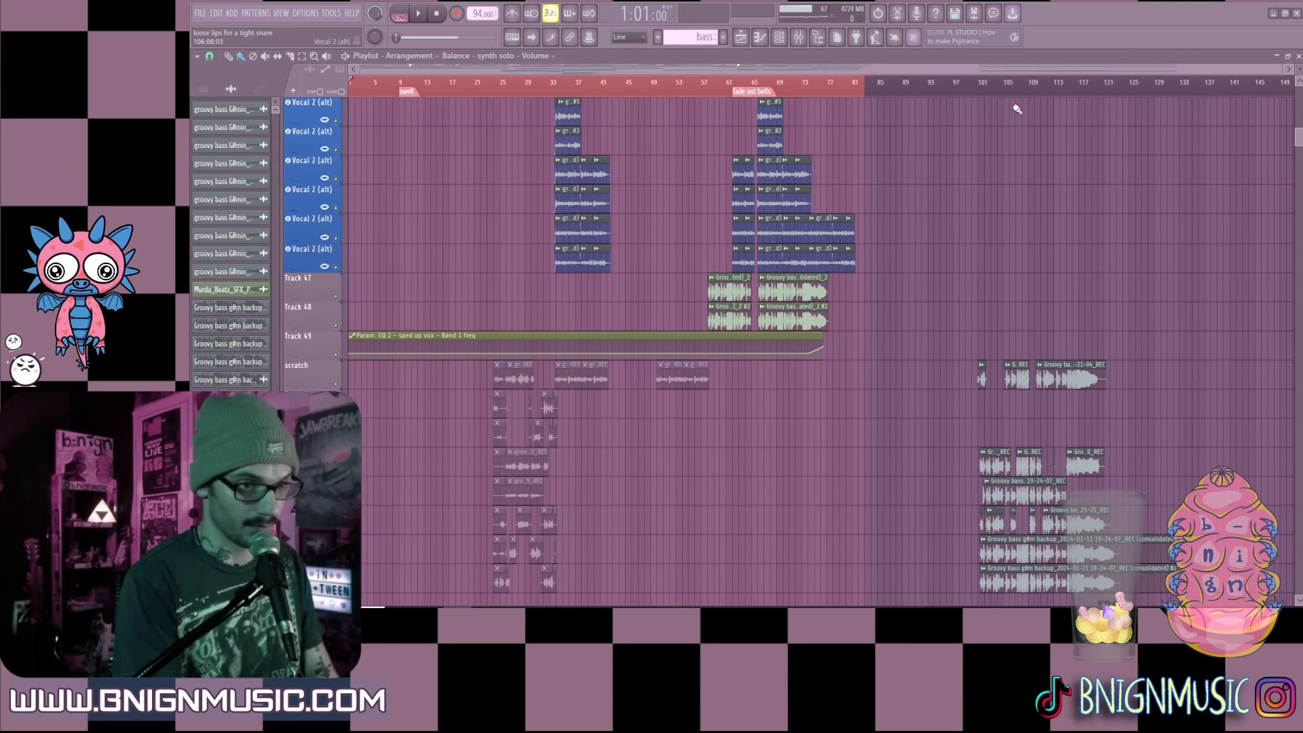
click(807, 42)
click(807, 43)
scroll(504, 207, up, 8)
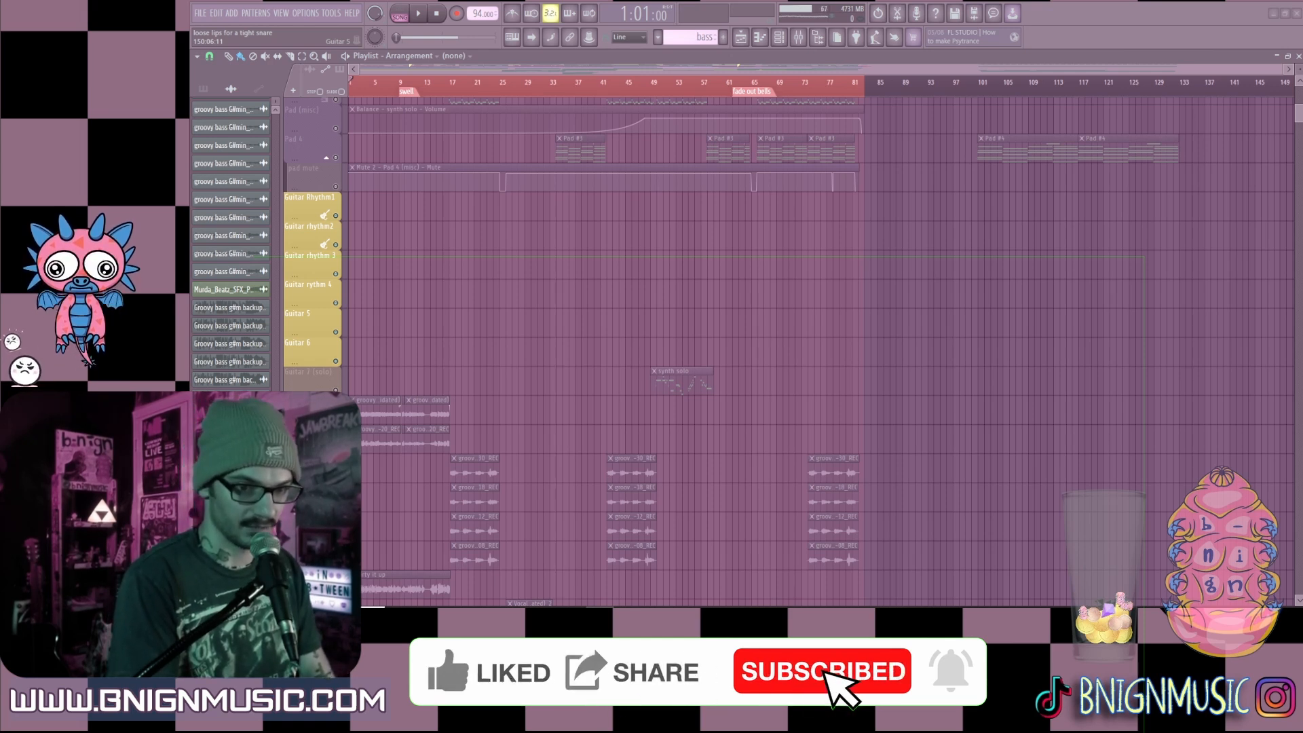
drag(1299, 113, 613, 66)
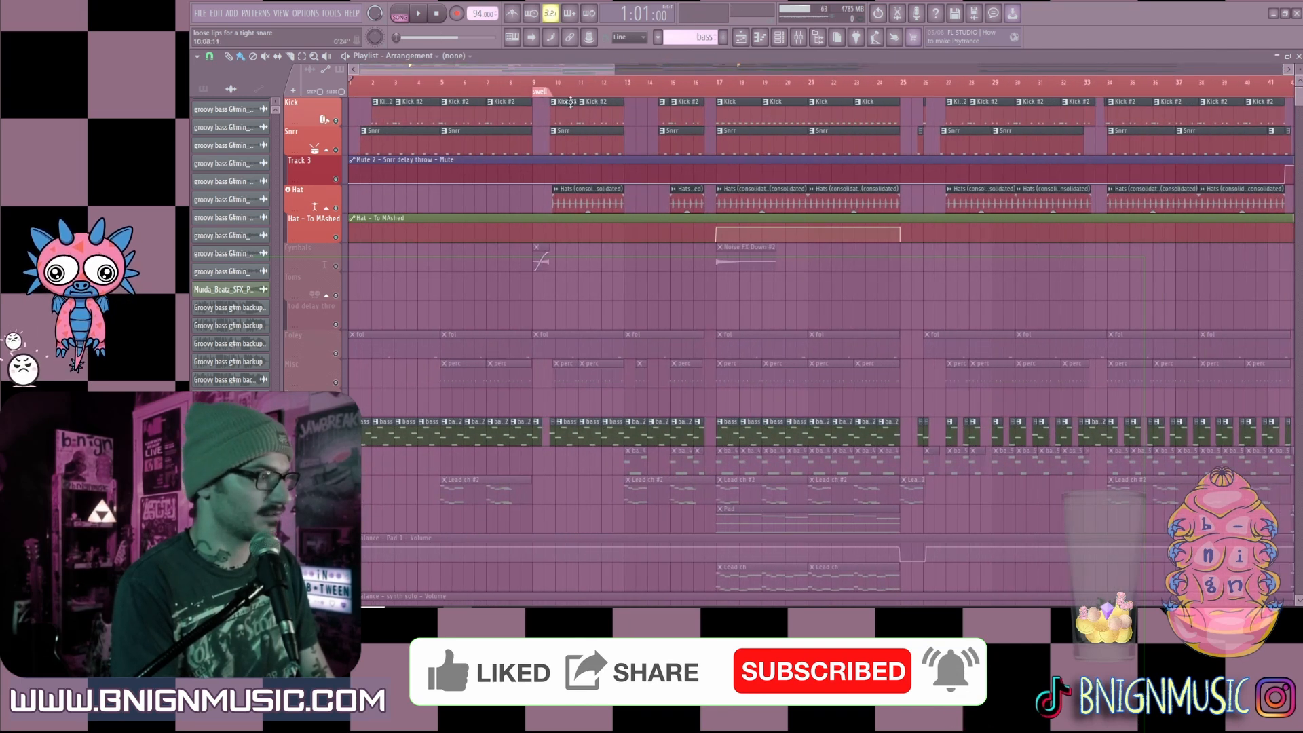
scroll(578, 270, down, 1)
scroll(579, 269, up, 1)
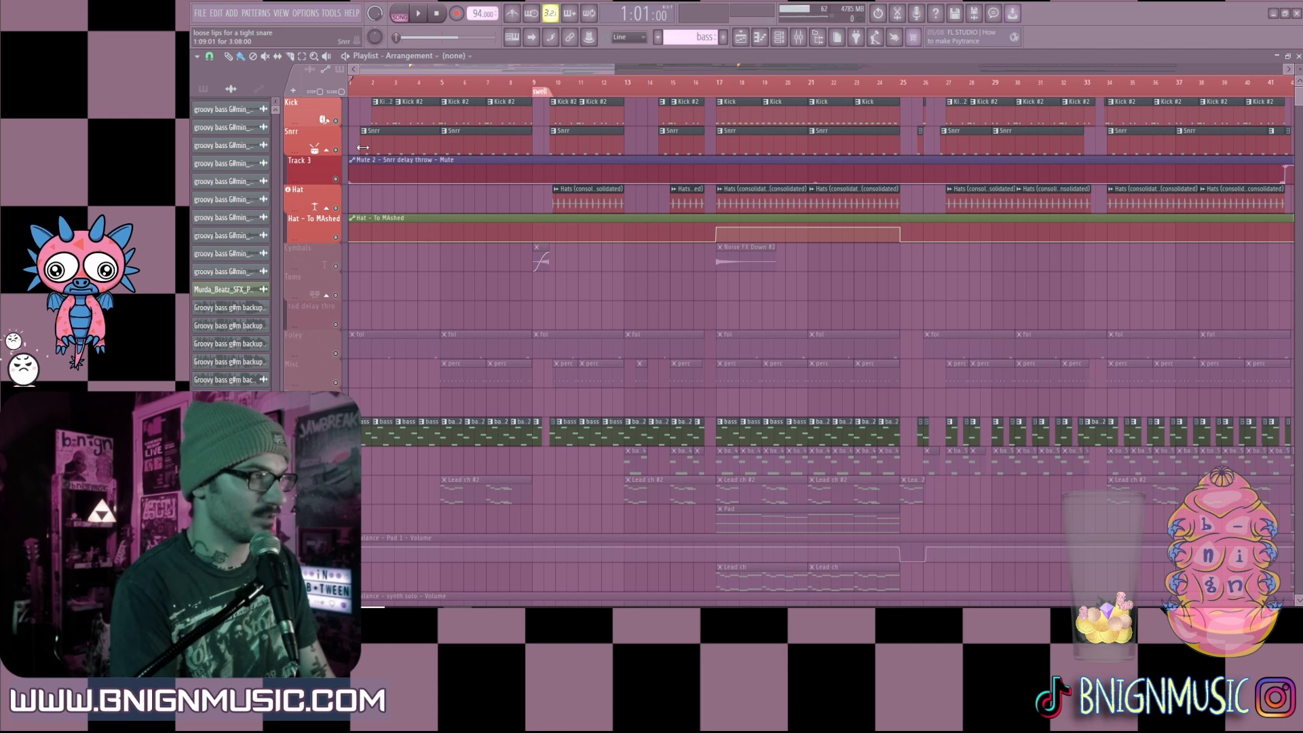
Step: Mute the drum tracks and play the bass on its own with its Full On notes open in the piano roll
click(335, 120)
click(335, 149)
click(336, 179)
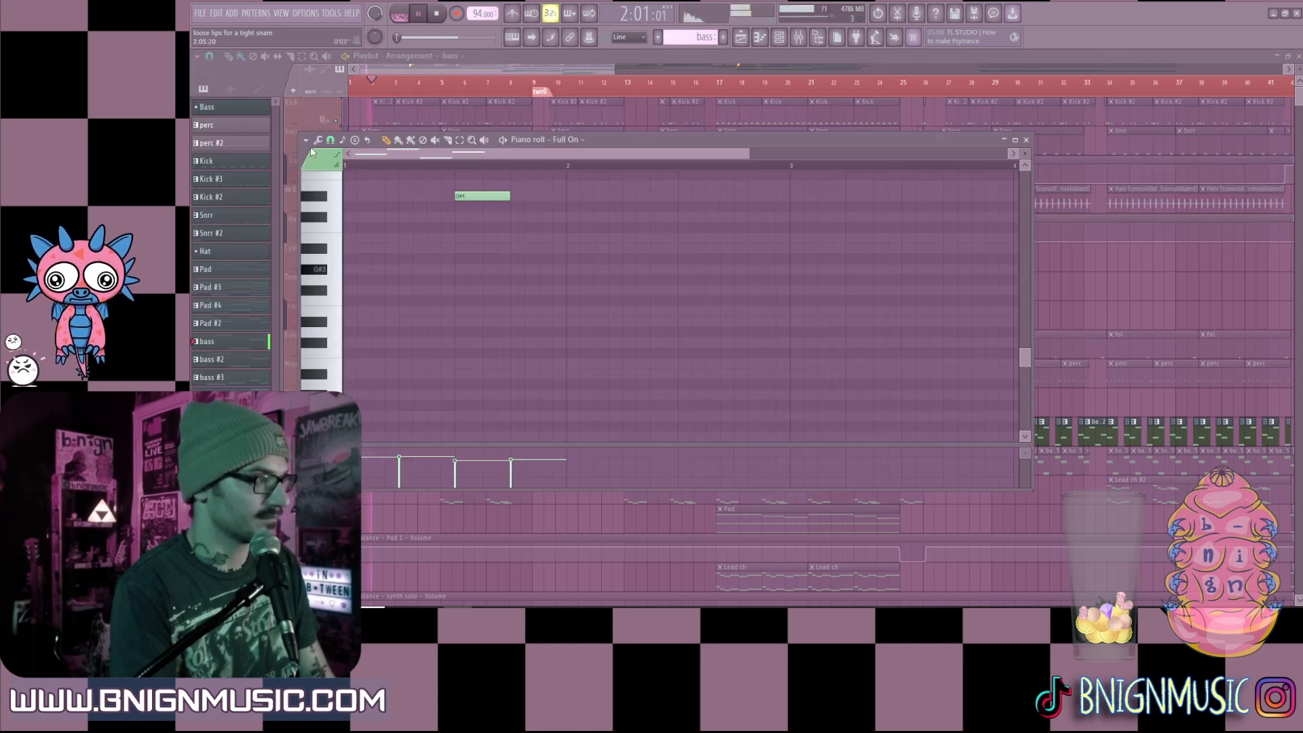
scroll(613, 262, up, 4)
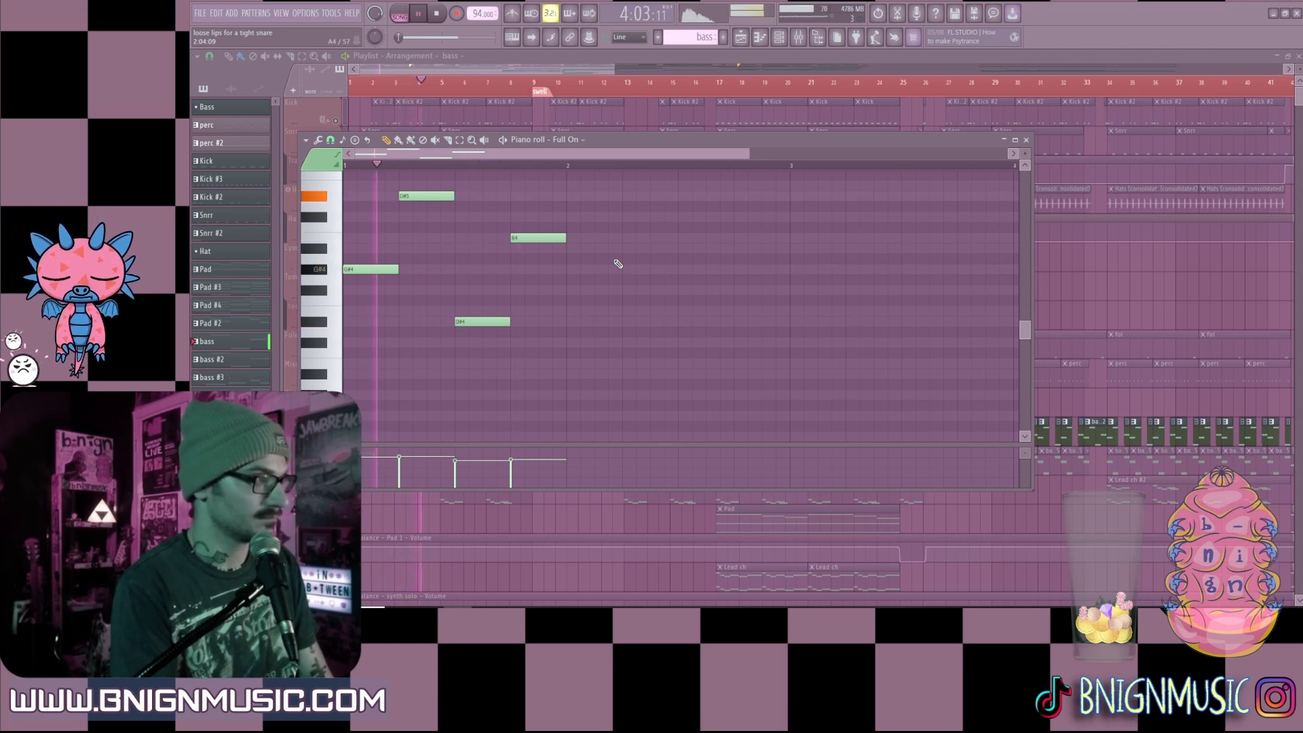
Step: Examine the bass tracks in the mixer and the Full On preset in the FLEX synth of the bass channel
key(F9)
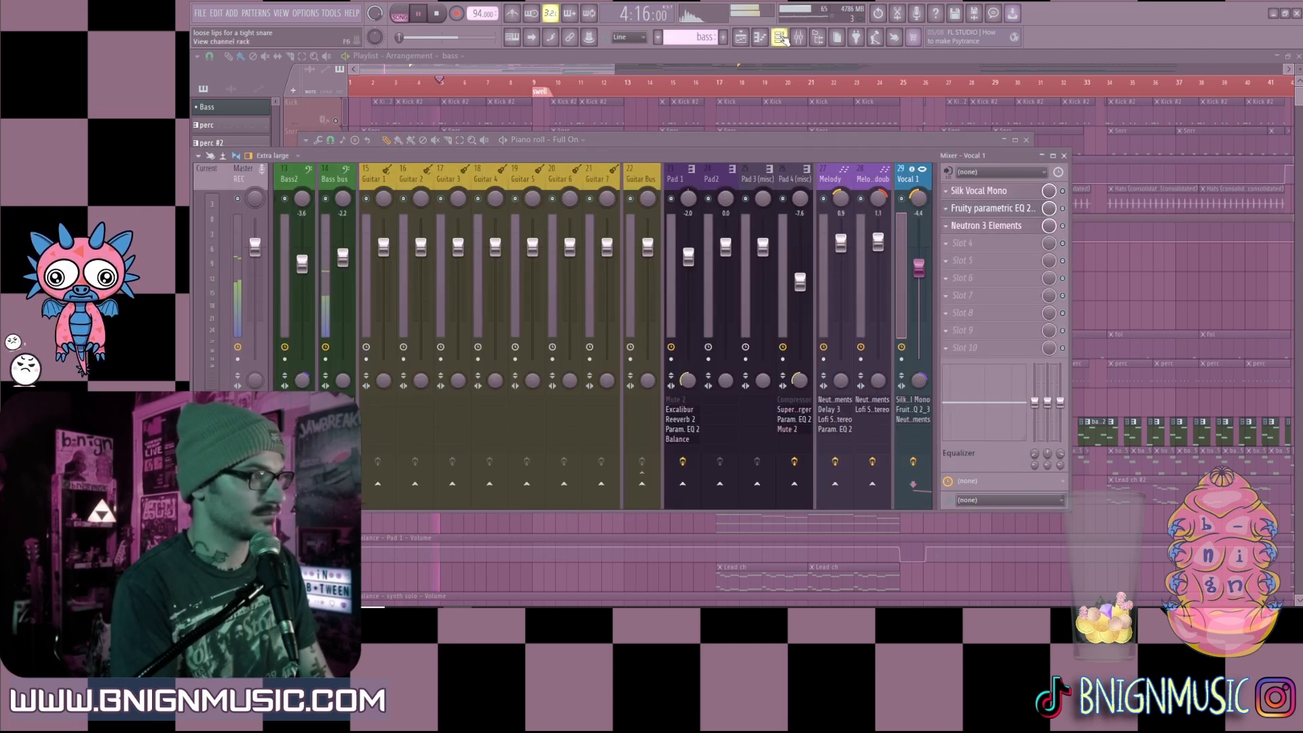
scroll(375, 509, up, 3)
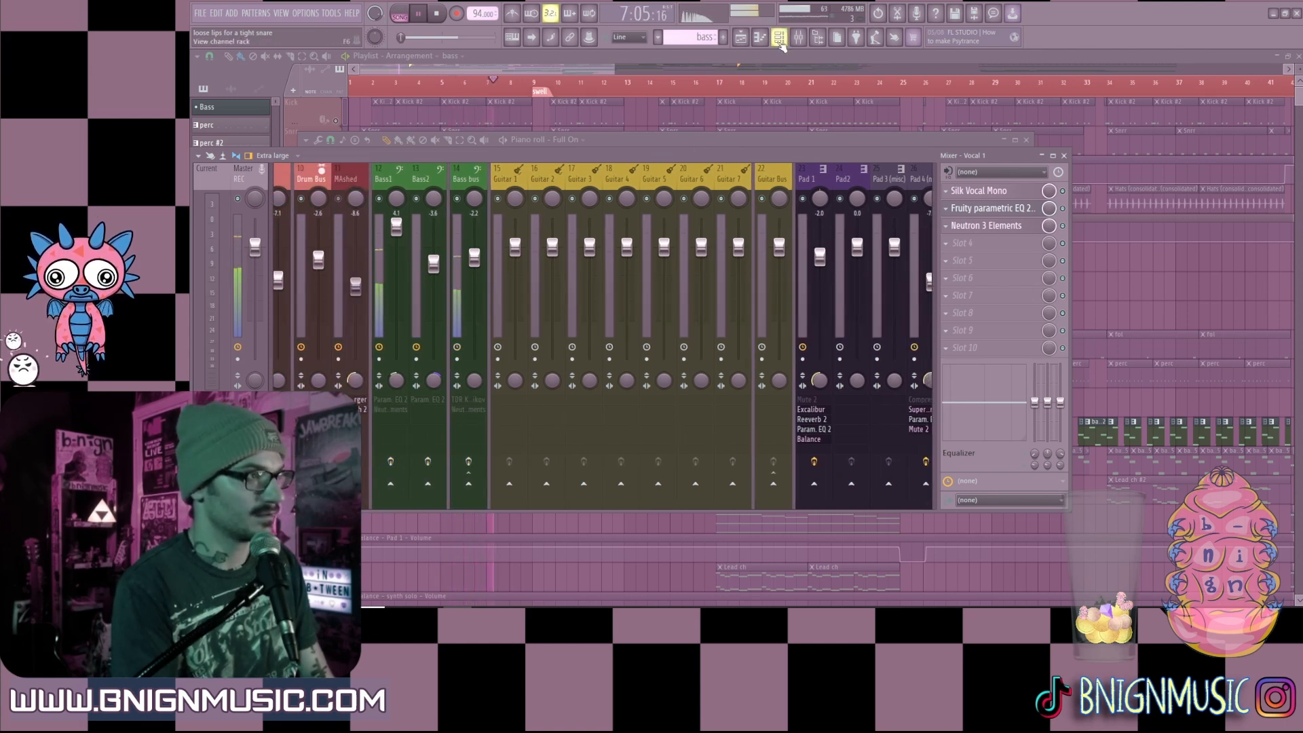
key(F6)
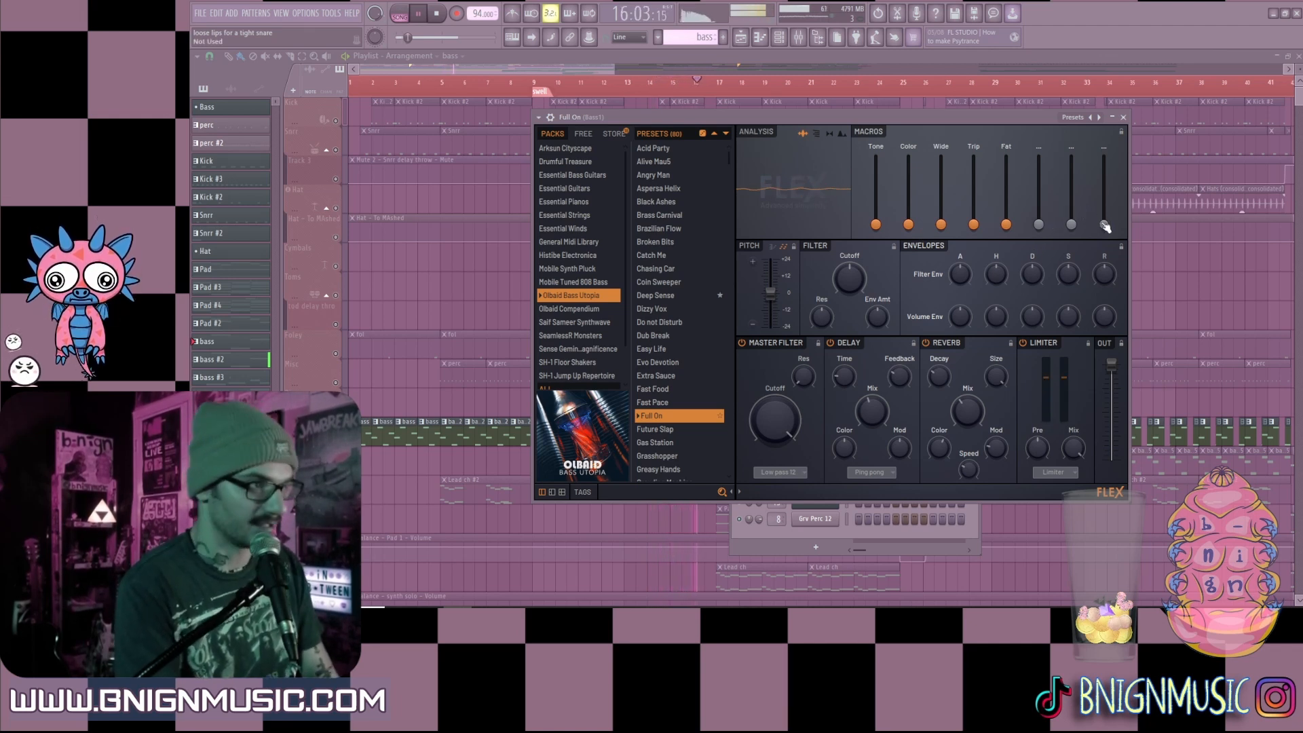
drag(1000, 116, 1004, 117)
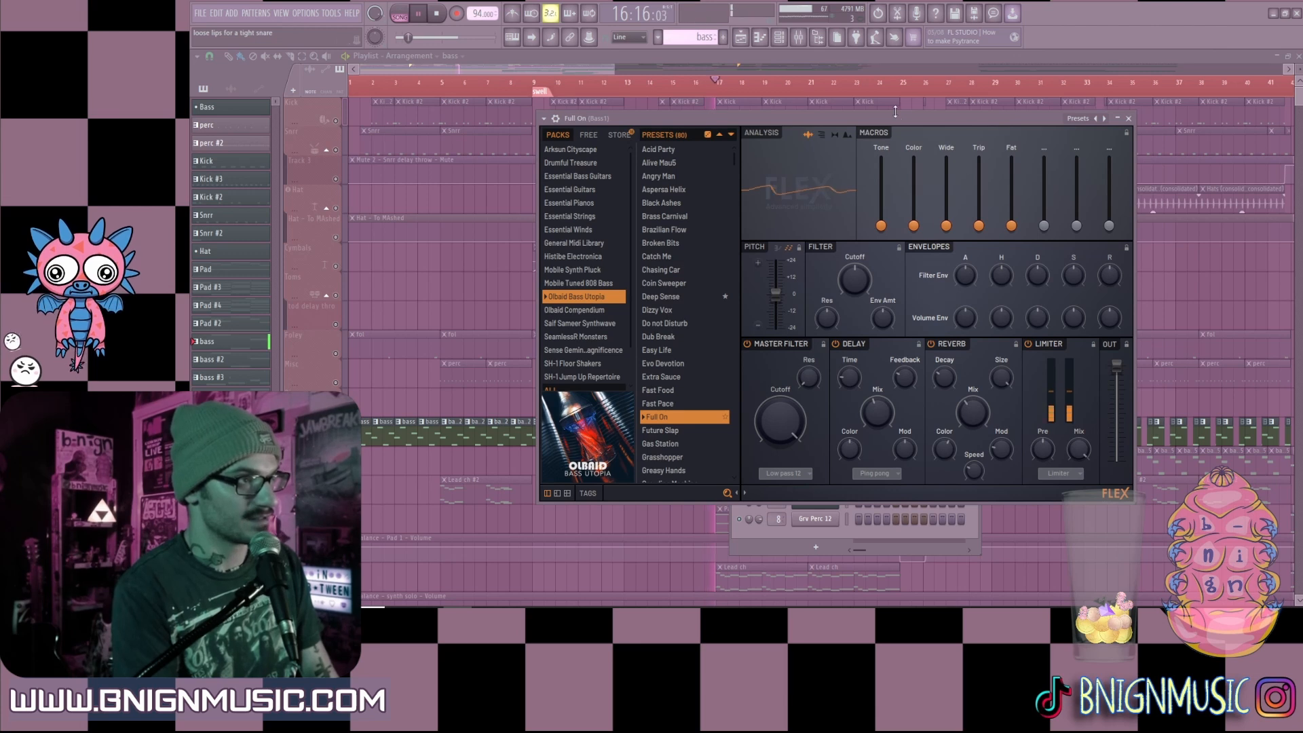
drag(929, 176, 909, 177)
Step: Unmute the Kick and Snrr tracks, play them with the bass, and set the playback position to bar 17
scroll(679, 276, down, 5)
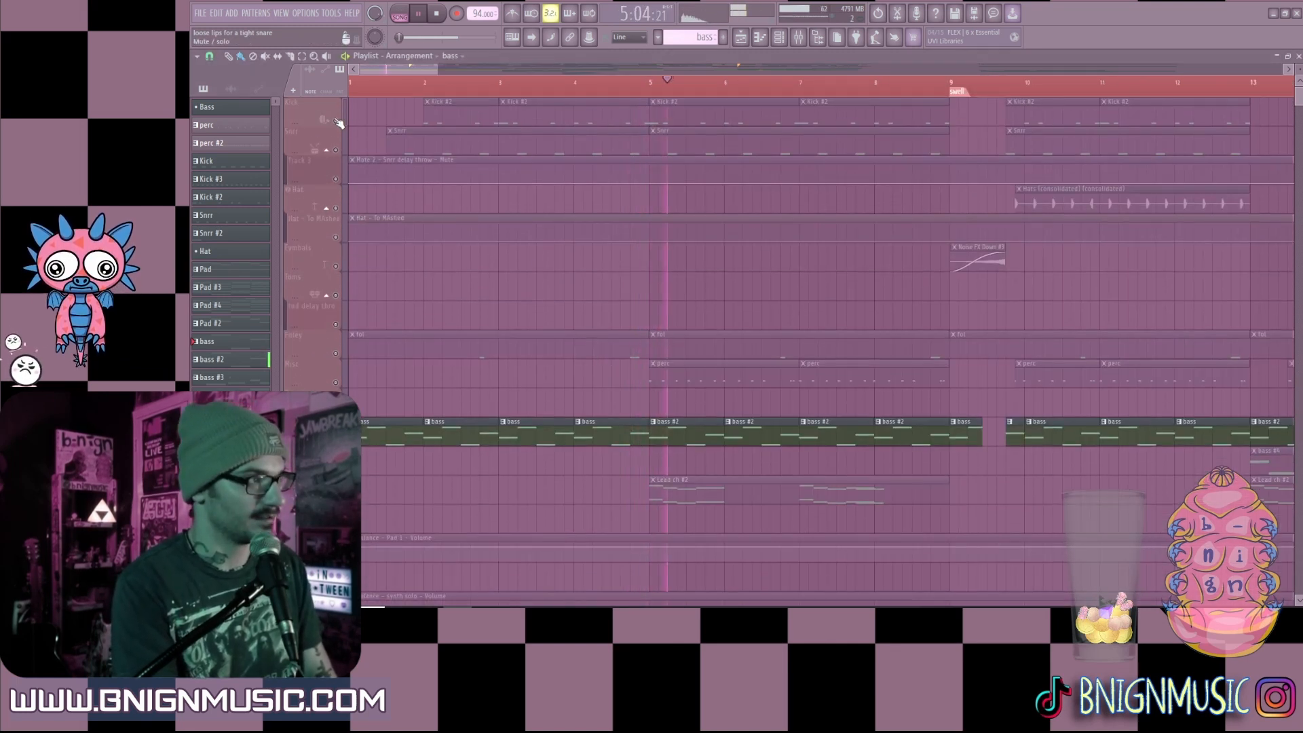
key(space)
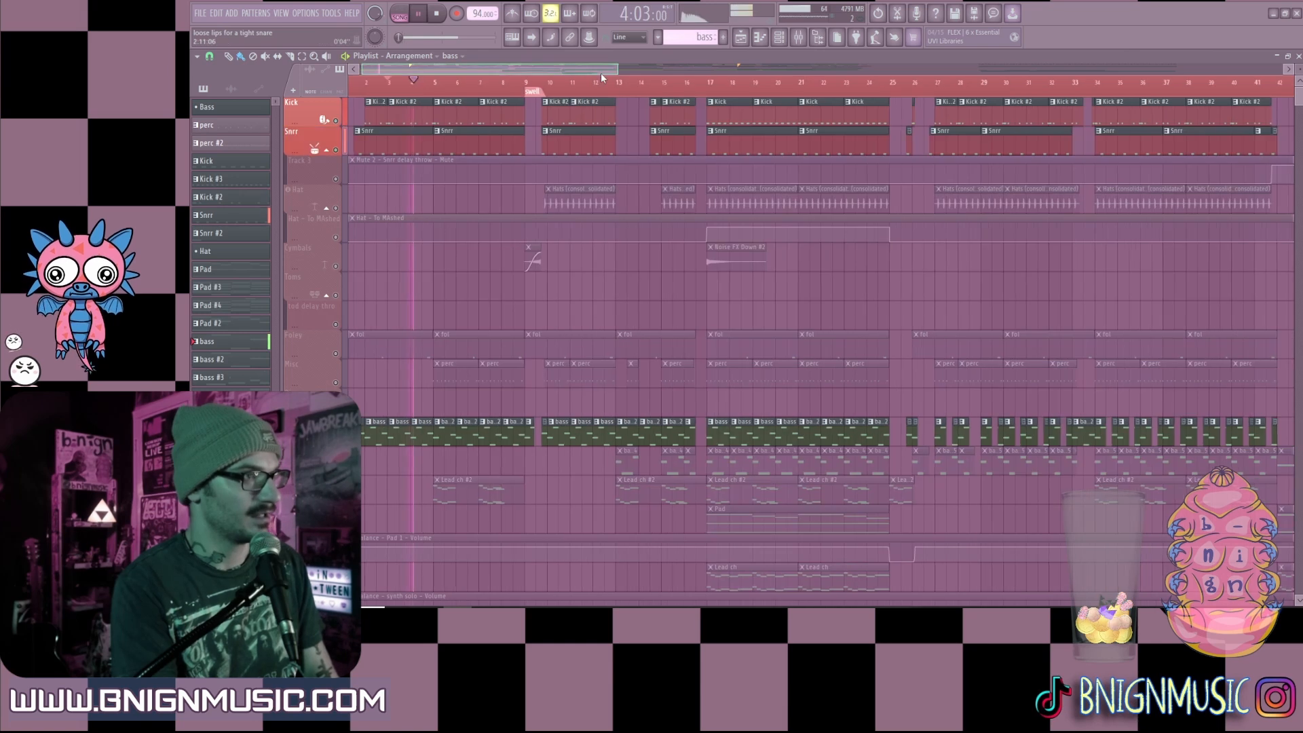
drag(600, 72, 790, 75)
click(673, 84)
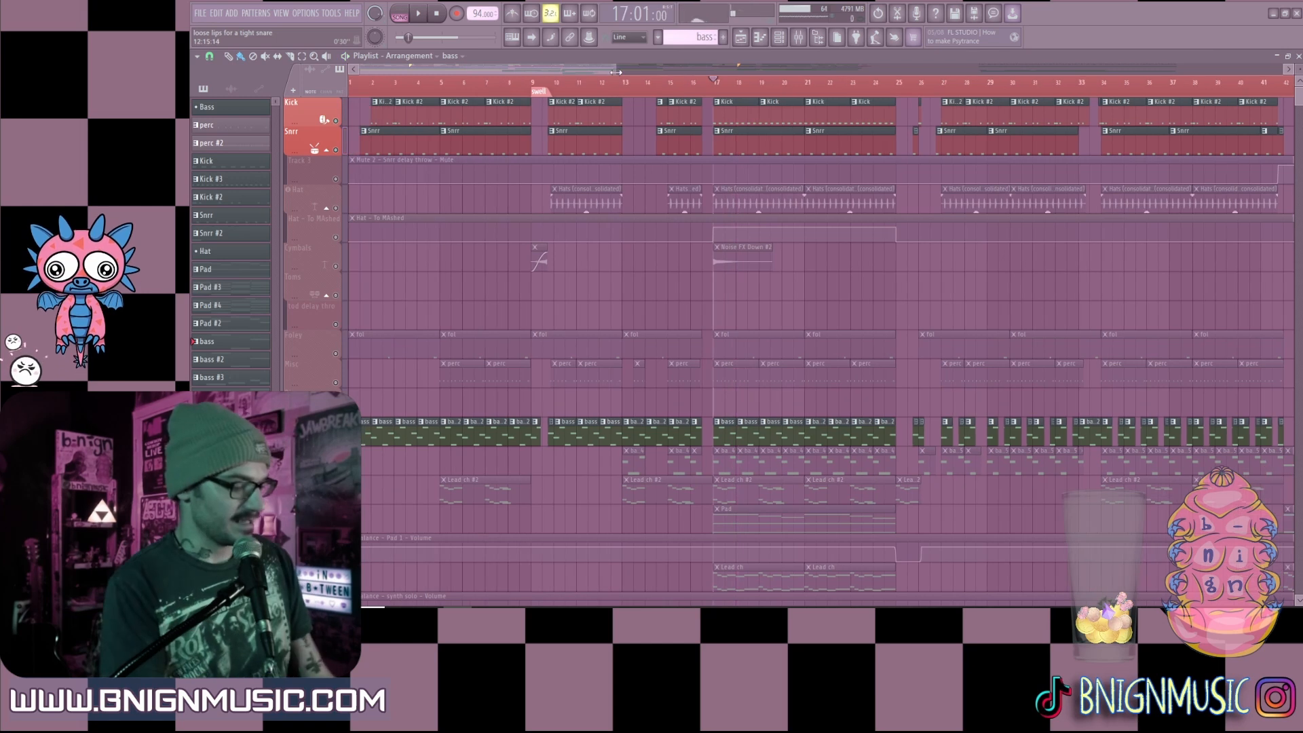
Step: View the project's title and credits in the project info settings and close them
key(F11)
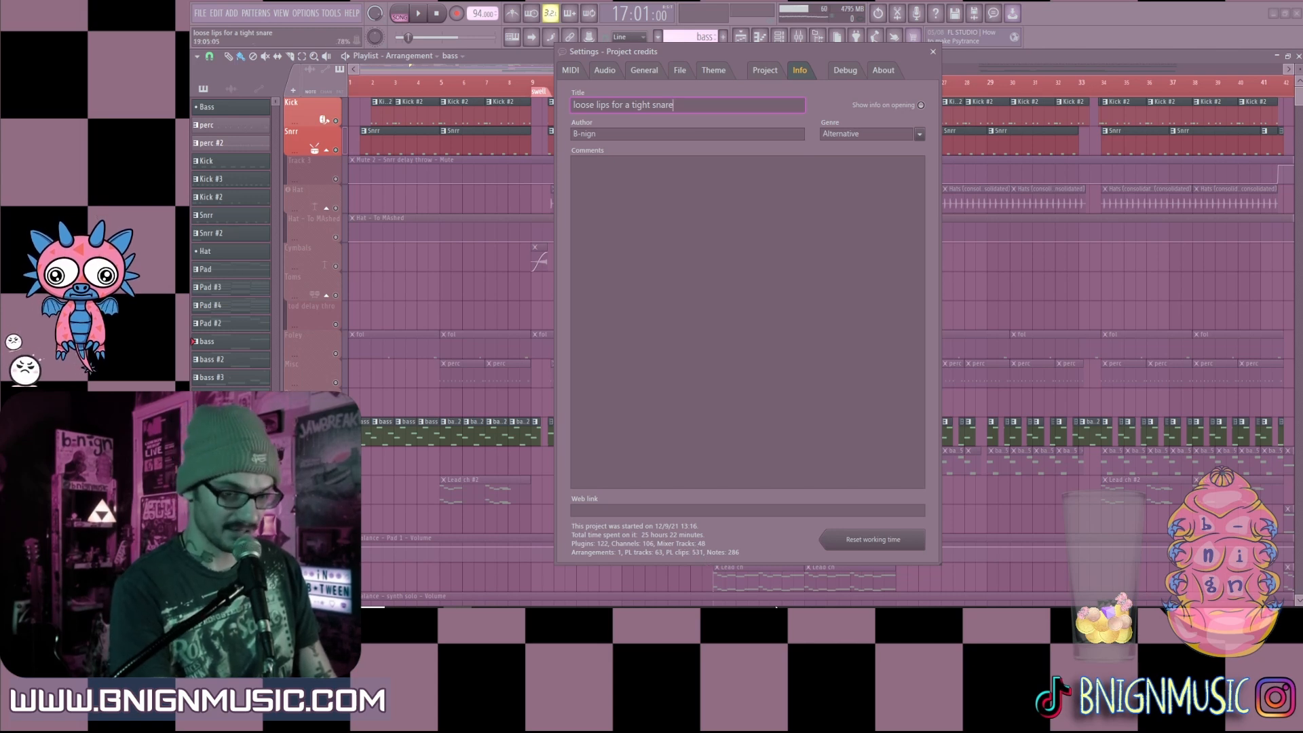
click(933, 51)
Step: Play the kick, snare and bass from bar 17 and stop playback
scroll(532, 120, down, 1)
drag(379, 84, 373, 85)
click(419, 84)
click(524, 83)
key(space)
click(681, 84)
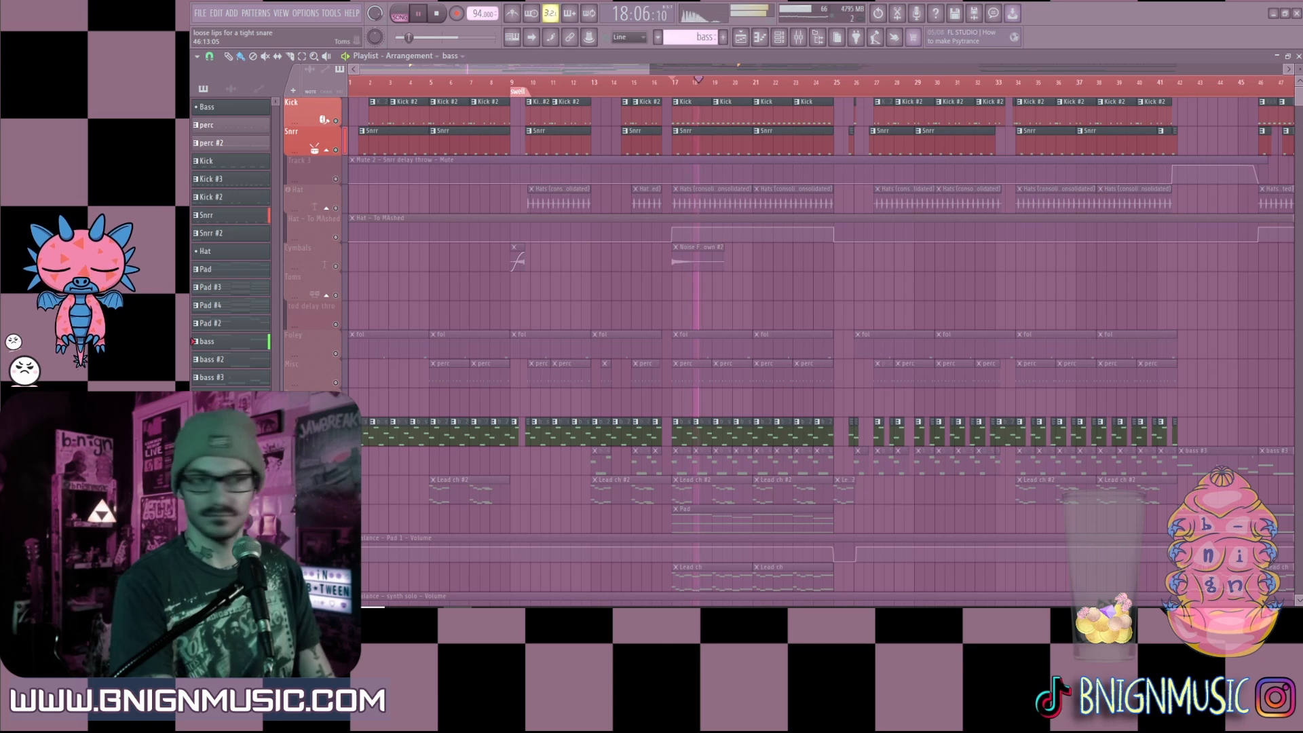
key(space)
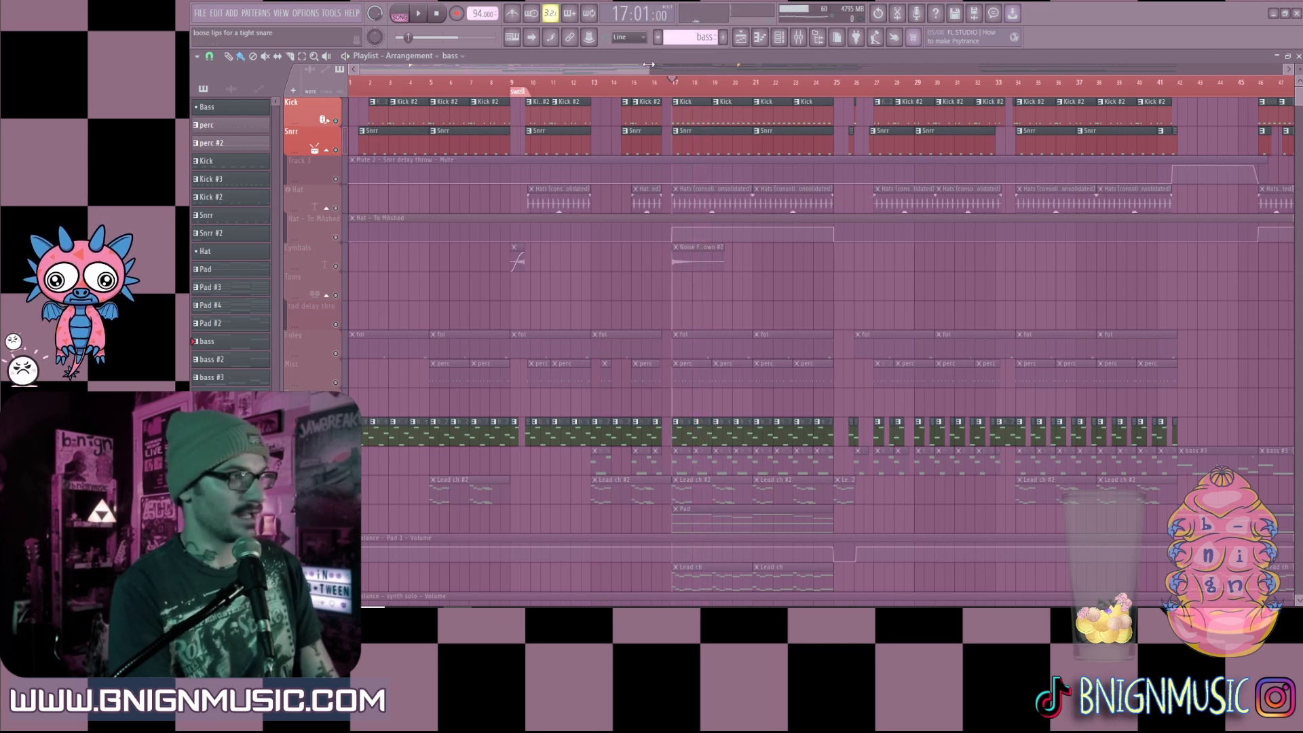
Step: Inspect the Supercharger compressor on the MAshed mixer track, and close both the plugin and the mixer
drag(648, 64, 864, 65)
scroll(689, 294, down, 2)
scroll(699, 299, up, 2)
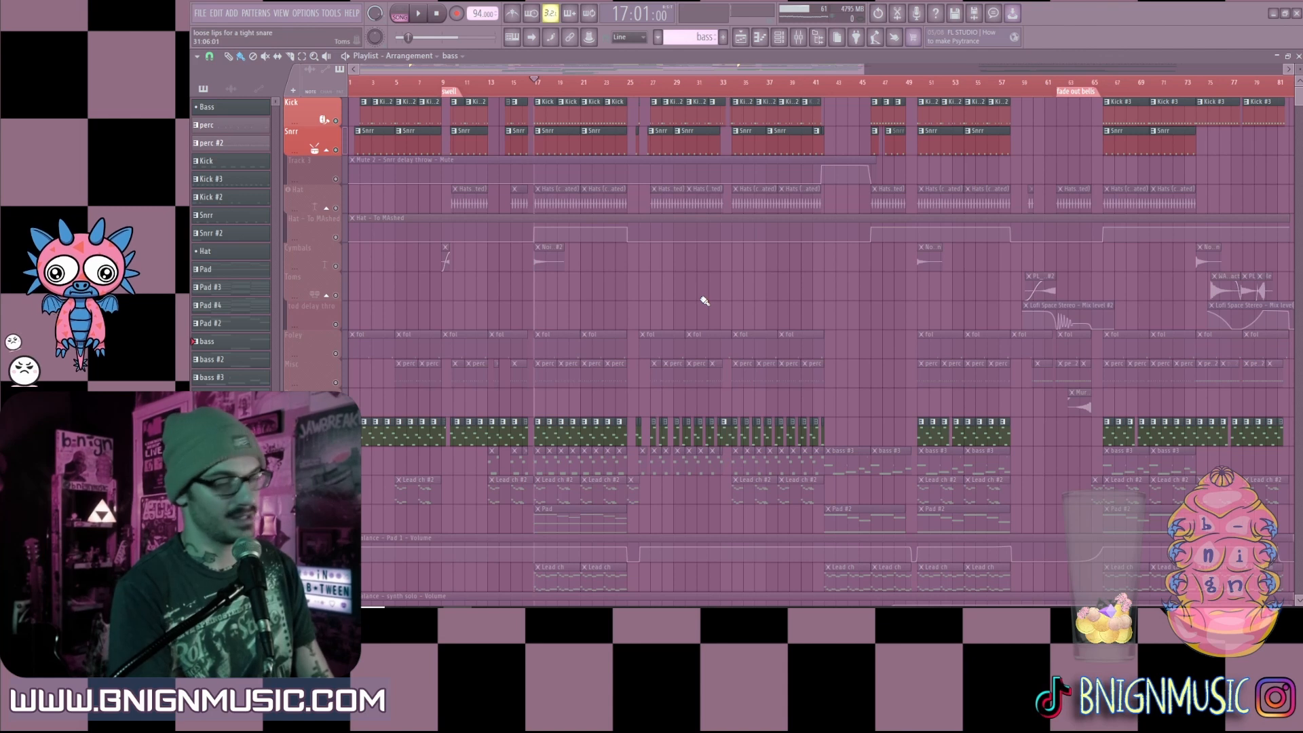
click(798, 37)
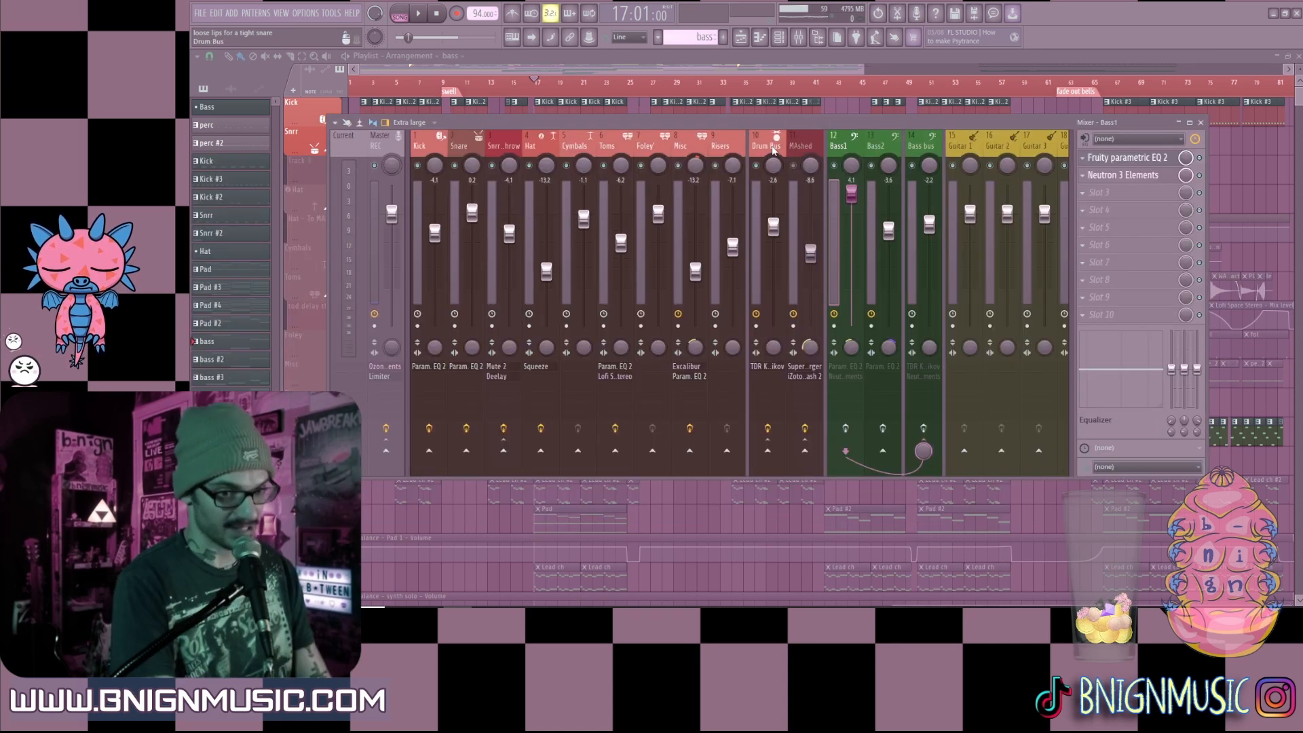
click(805, 144)
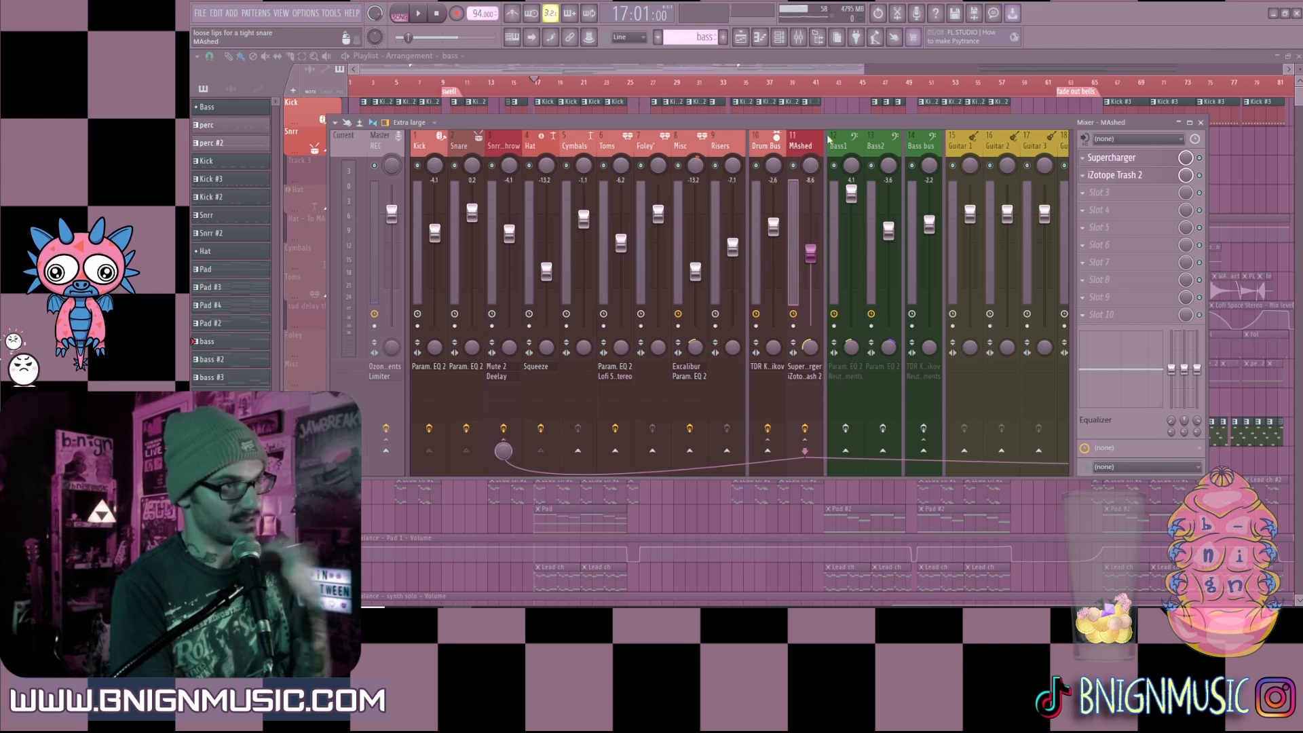
click(1113, 157)
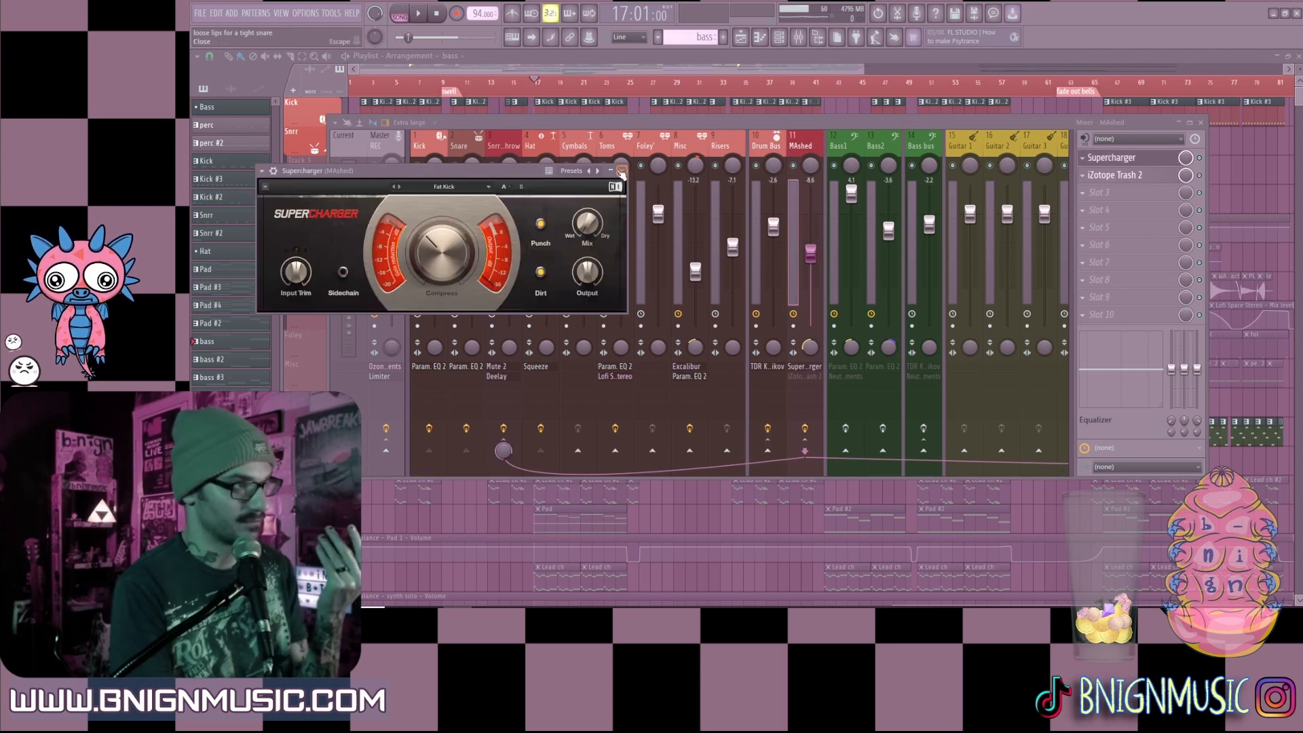
click(621, 171)
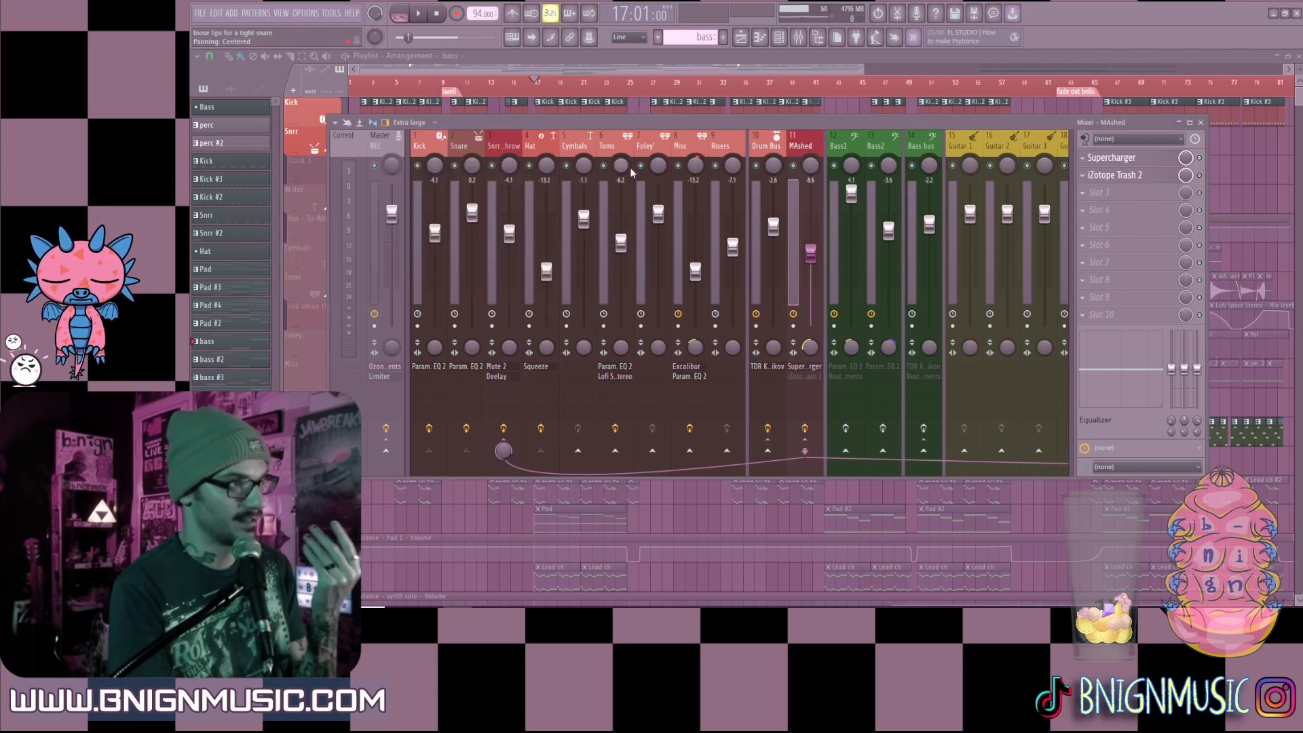
click(1200, 123)
Step: Play the arrangement from bar 5 and check the drum and bass levels in the mixer
click(394, 85)
key(space)
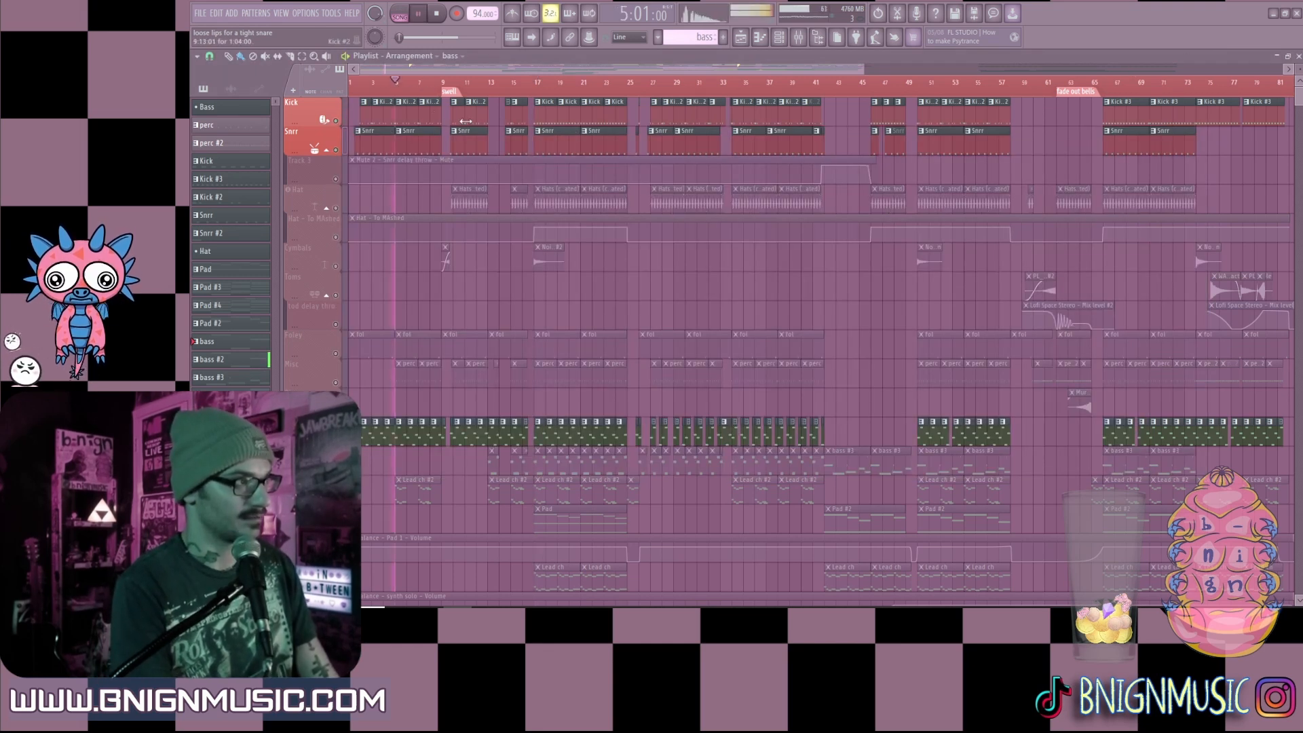
click(799, 38)
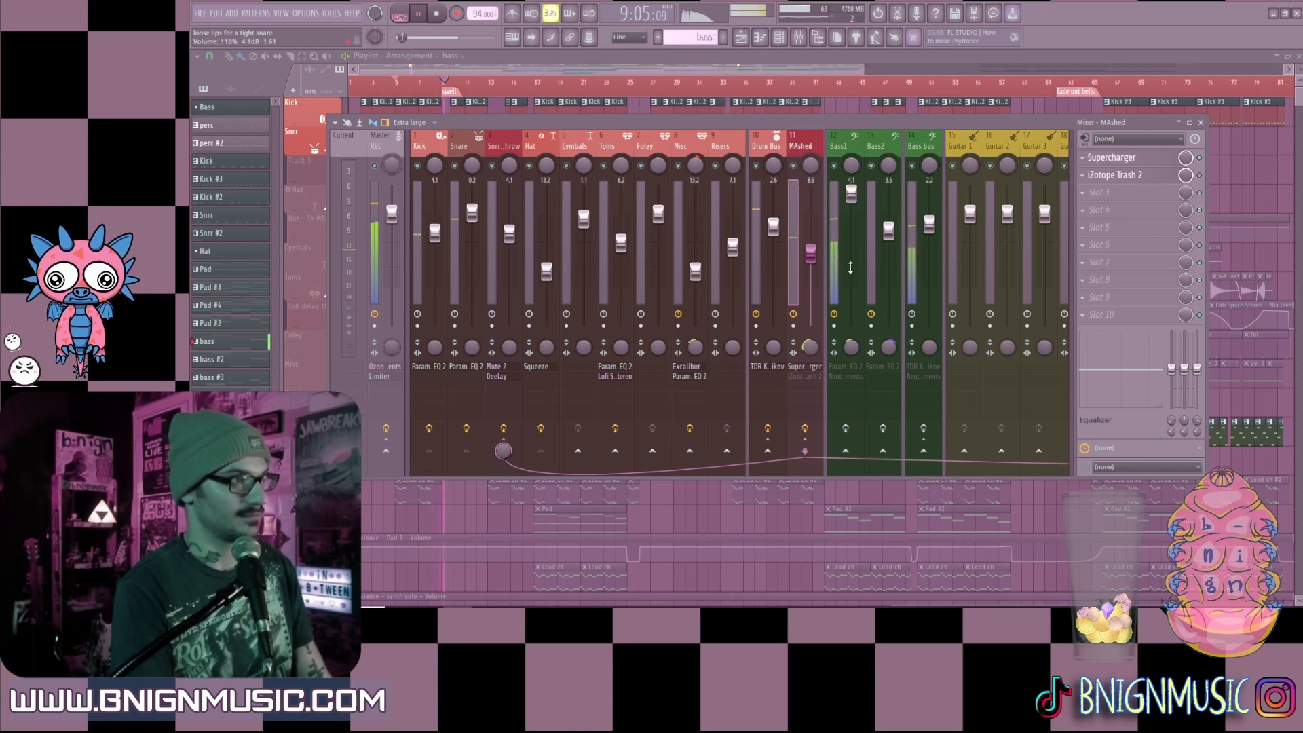
click(798, 38)
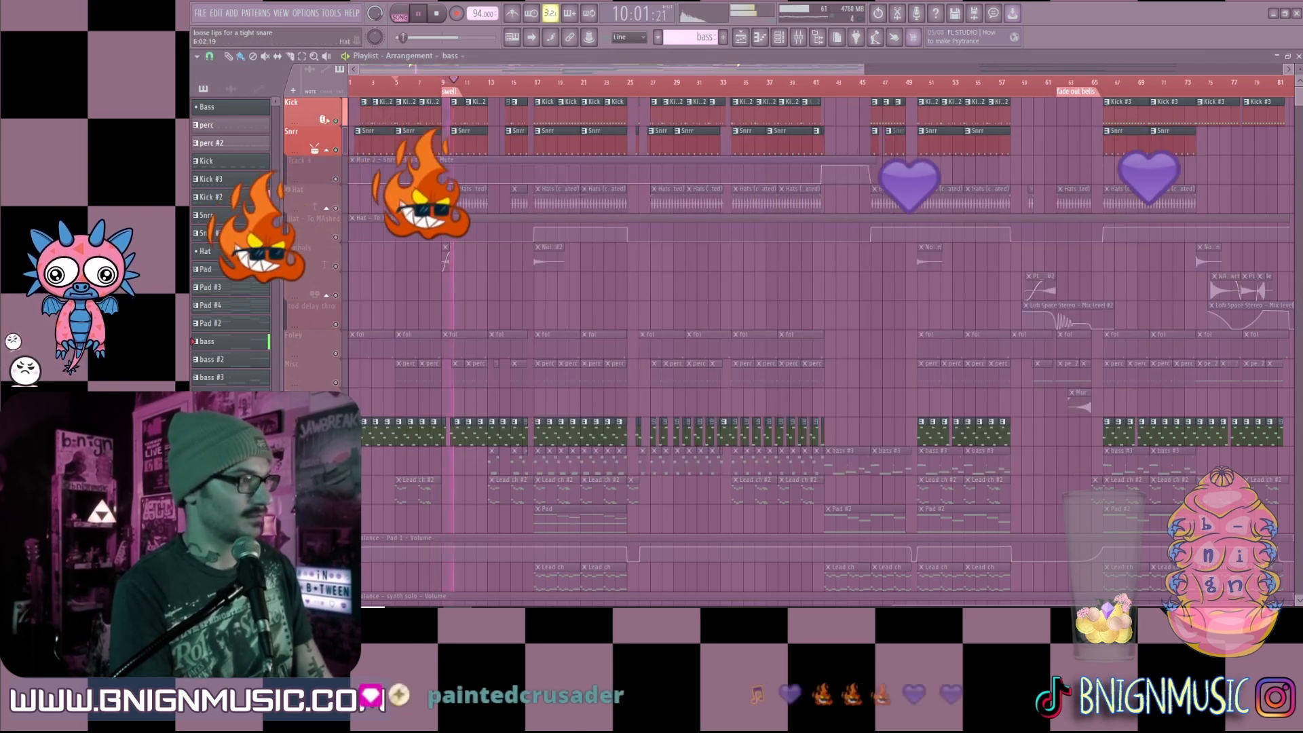
Step: Unmute the Hat track and play it with the kick, snare and bass from the swell marker at bar 9
click(335, 208)
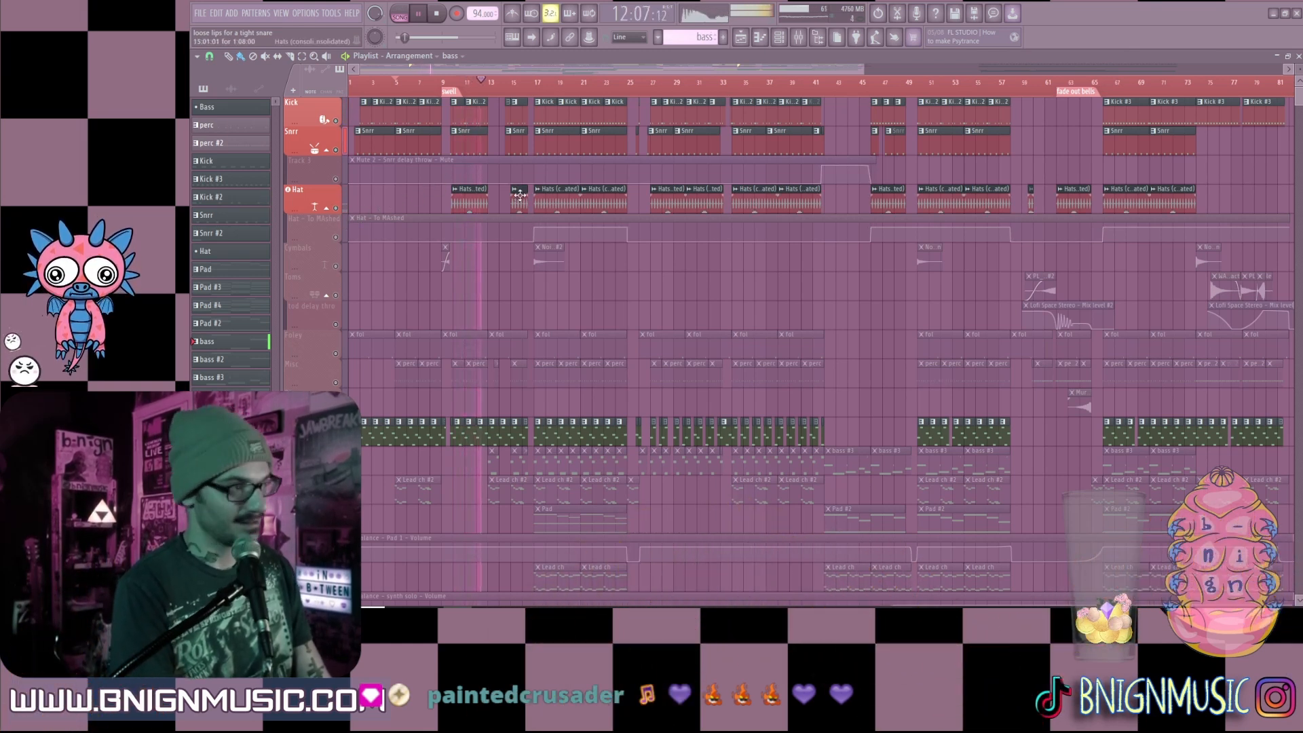
key(space)
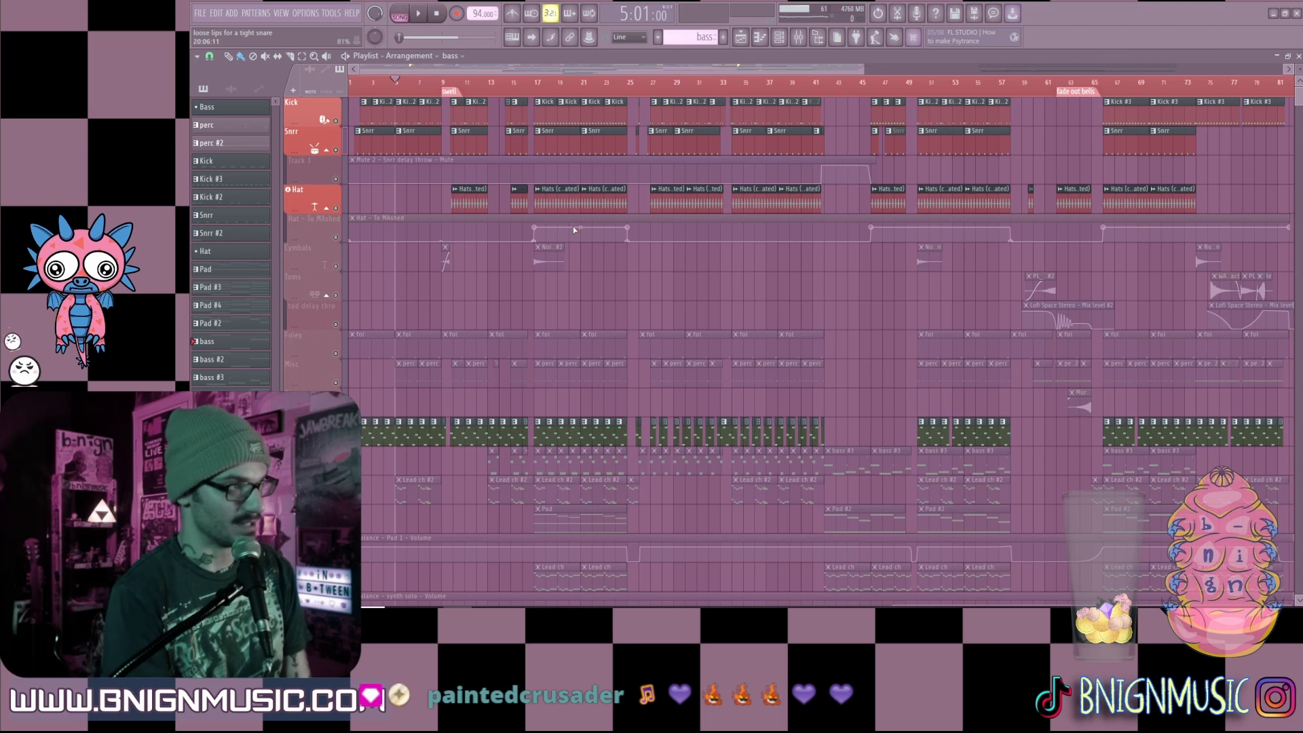
drag(864, 69, 453, 73)
key(space)
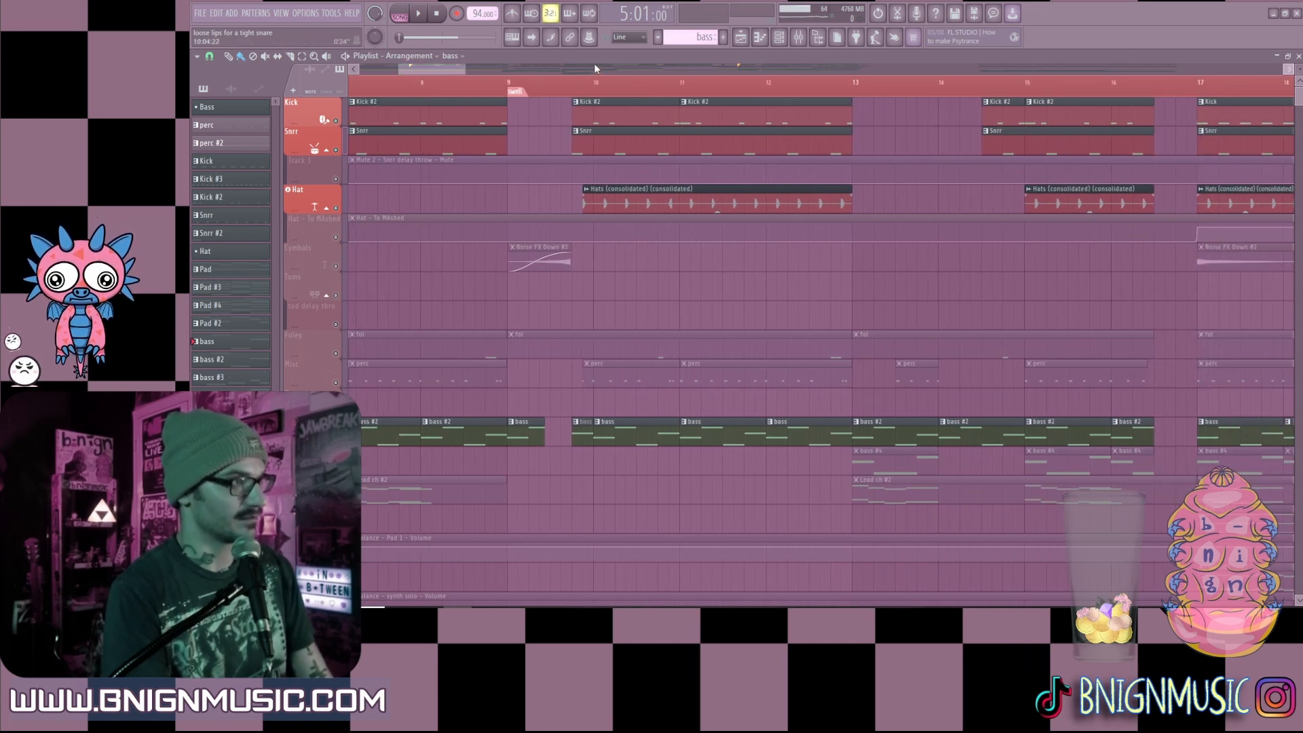
key(space)
click(490, 82)
key(space)
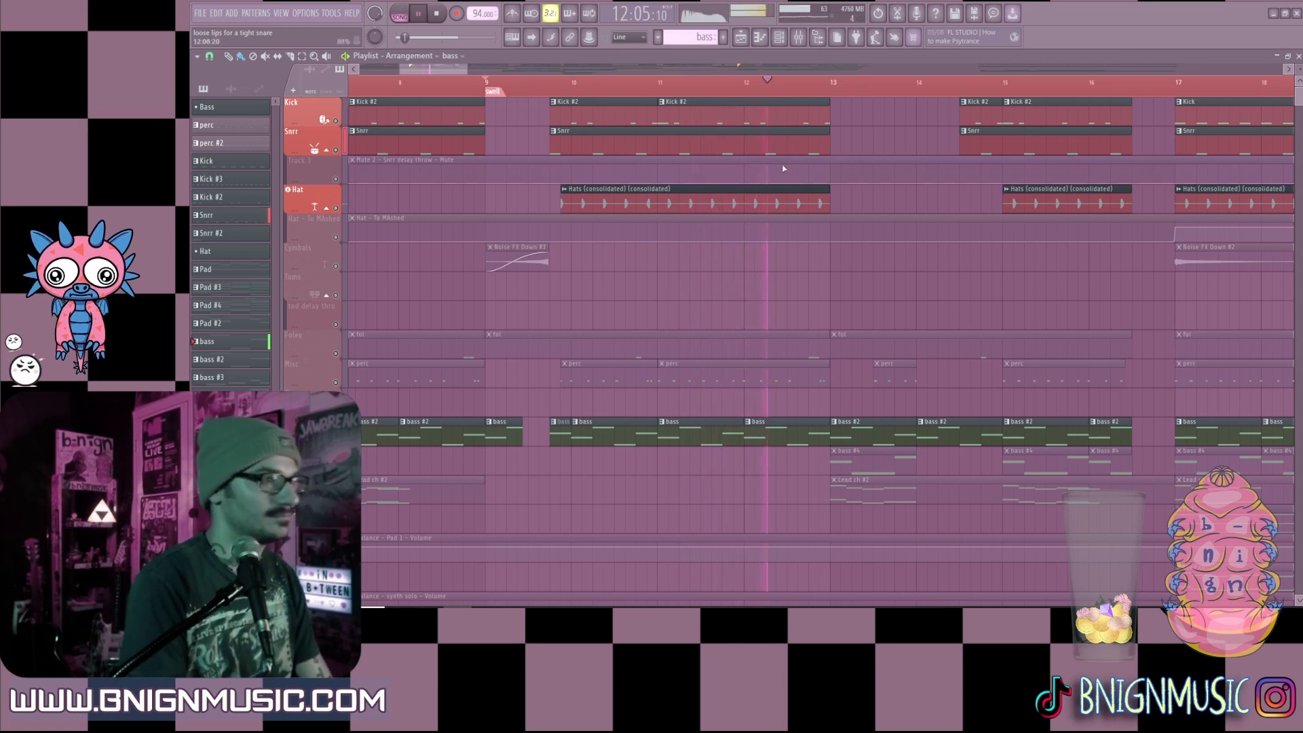
key(space)
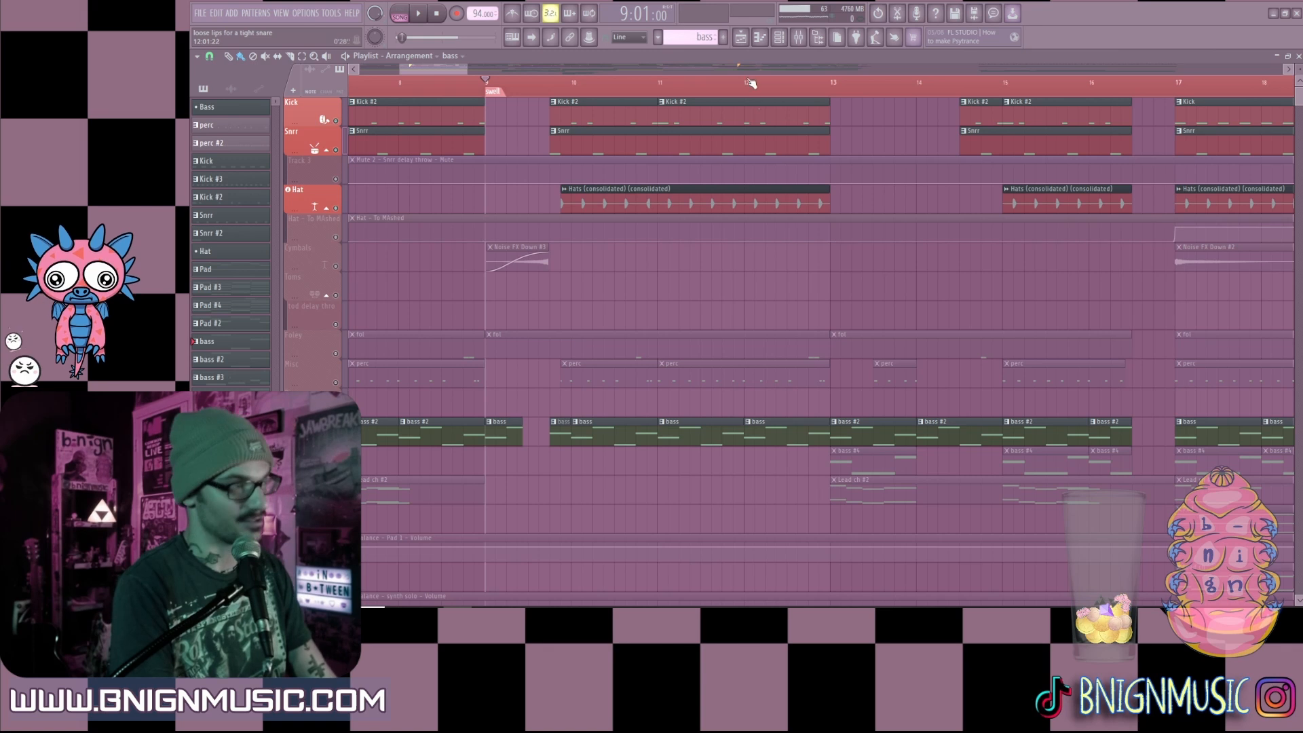
Step: Inspect the iZotope Trash 2 distortion settings on the MAshed mixer track and close the plugin
drag(468, 71, 640, 63)
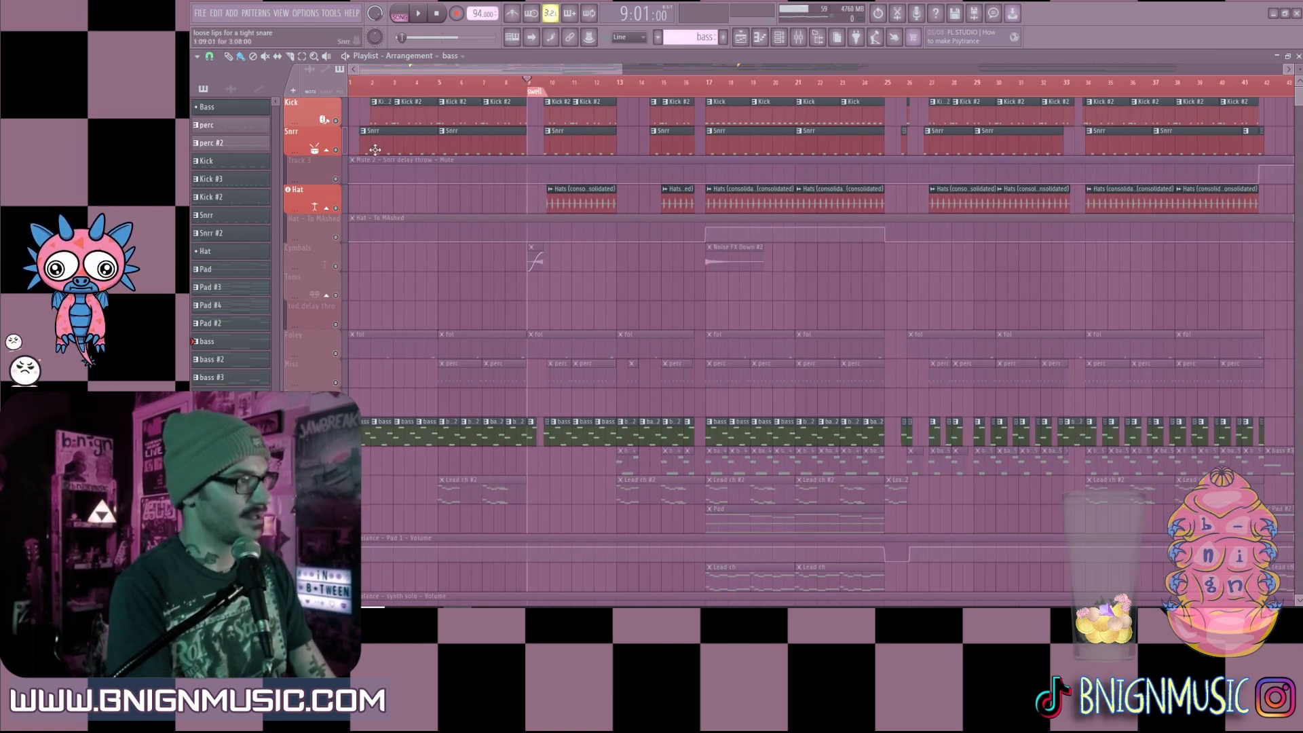
key(F9)
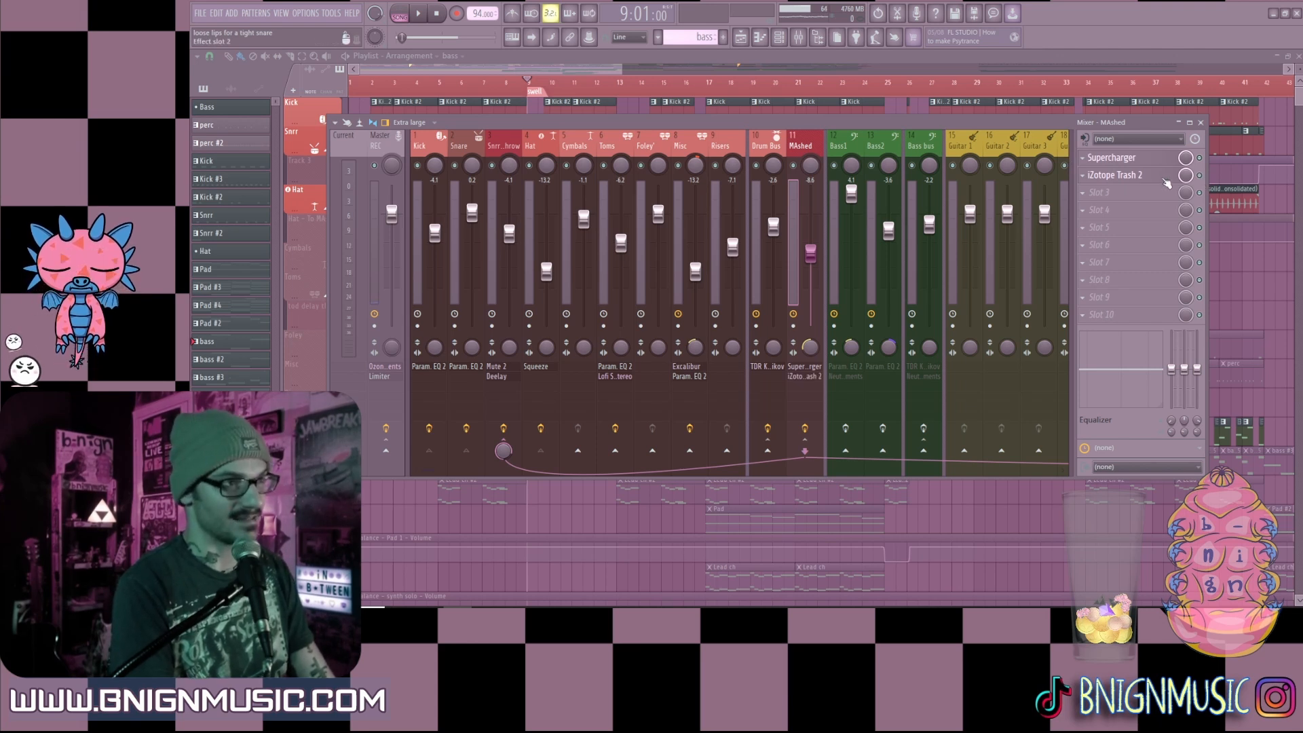
click(1150, 175)
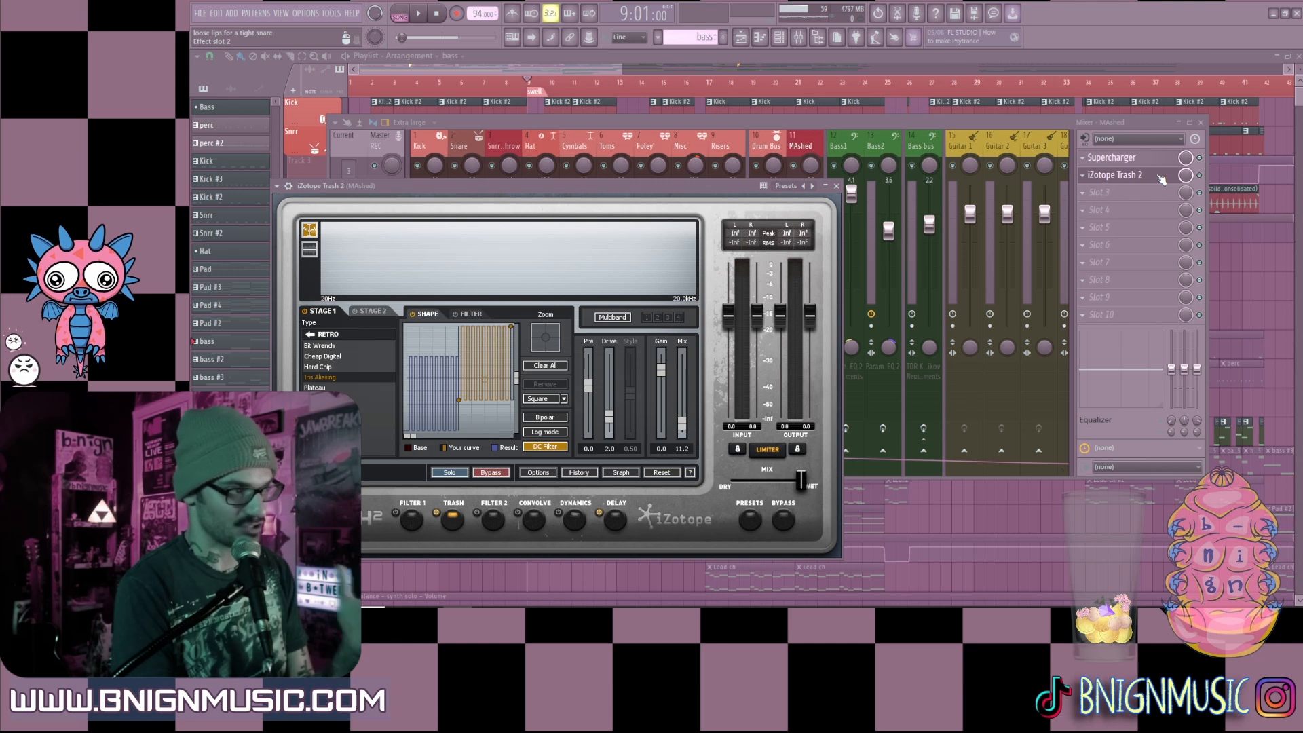
drag(634, 179, 809, 101)
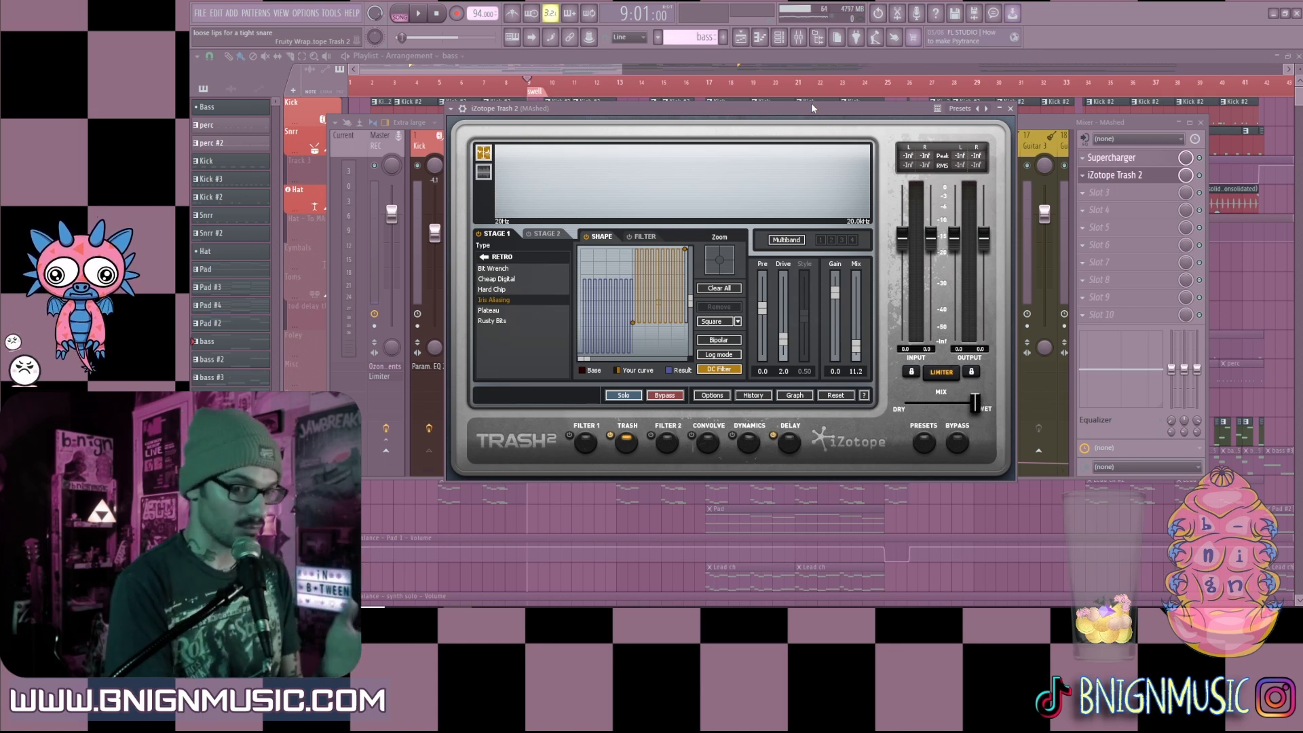
click(1010, 109)
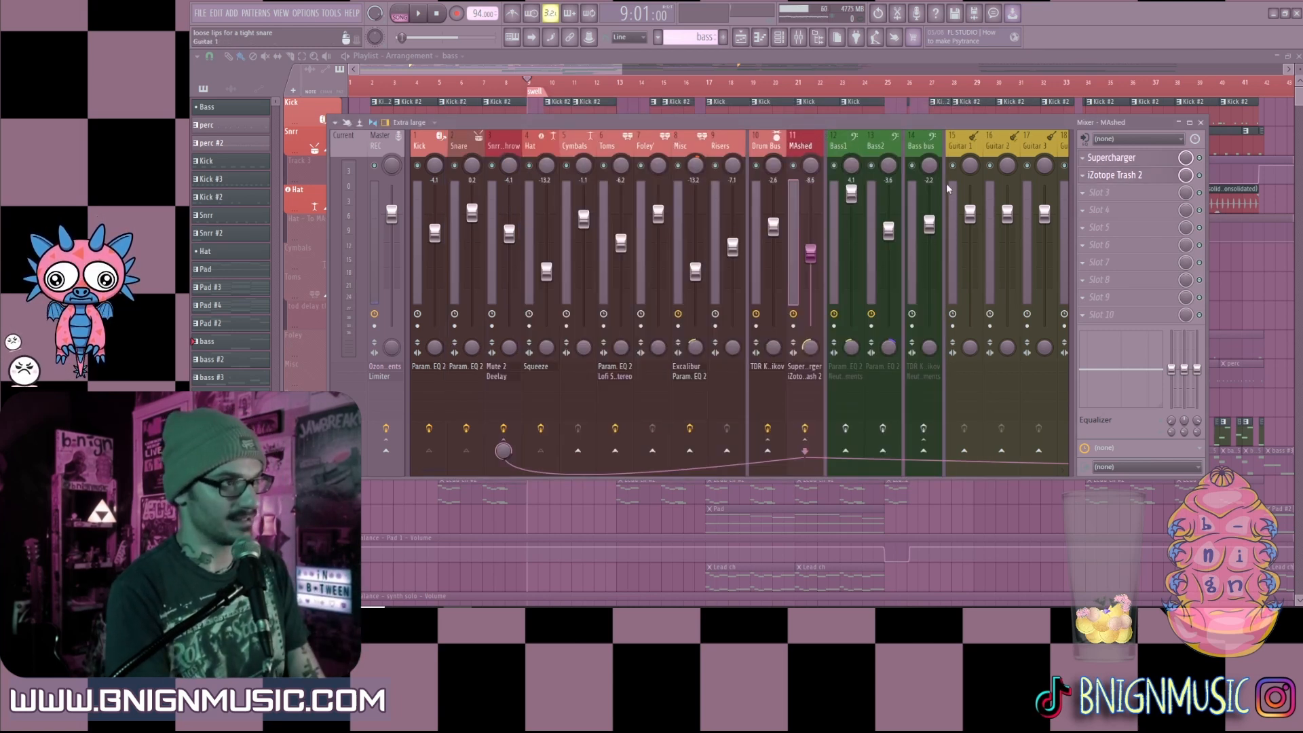
Step: Close the mixer, play a loop from bar 5 to bar 9, and check the track levels in the mixer
key(F9)
key(space)
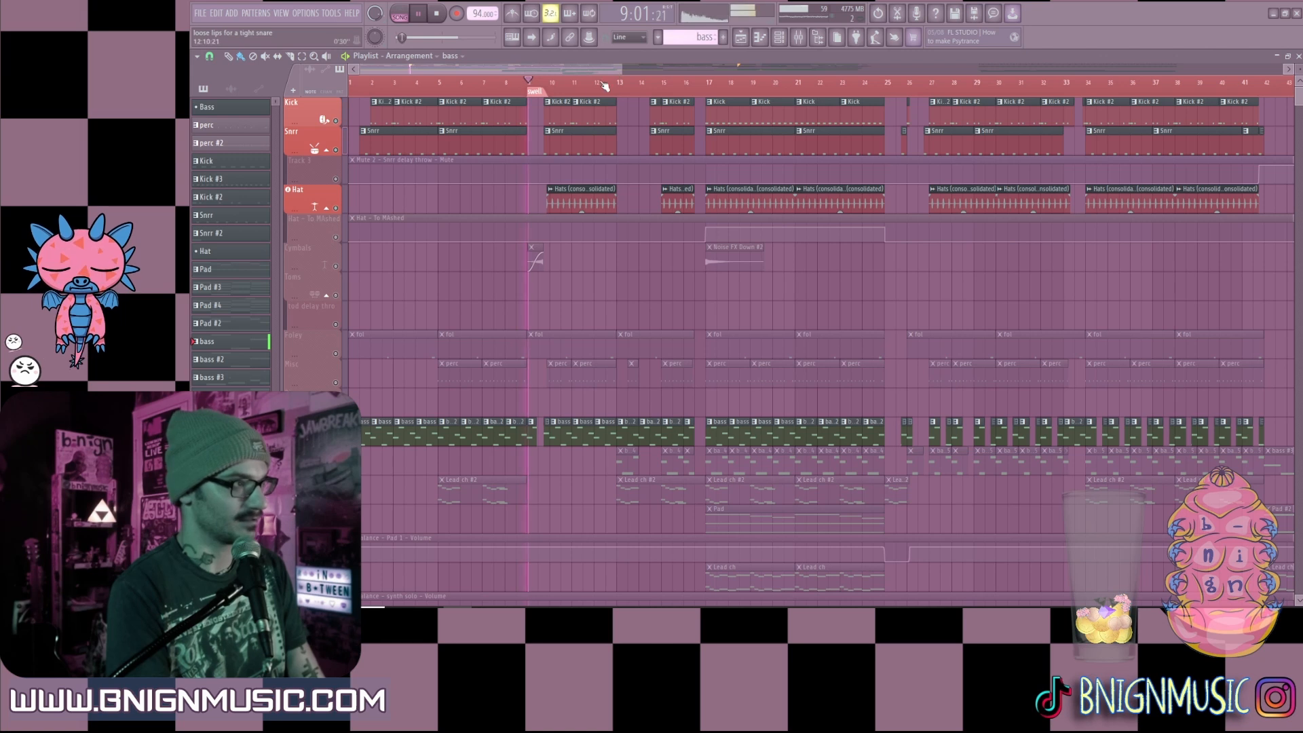
drag(375, 89, 528, 97)
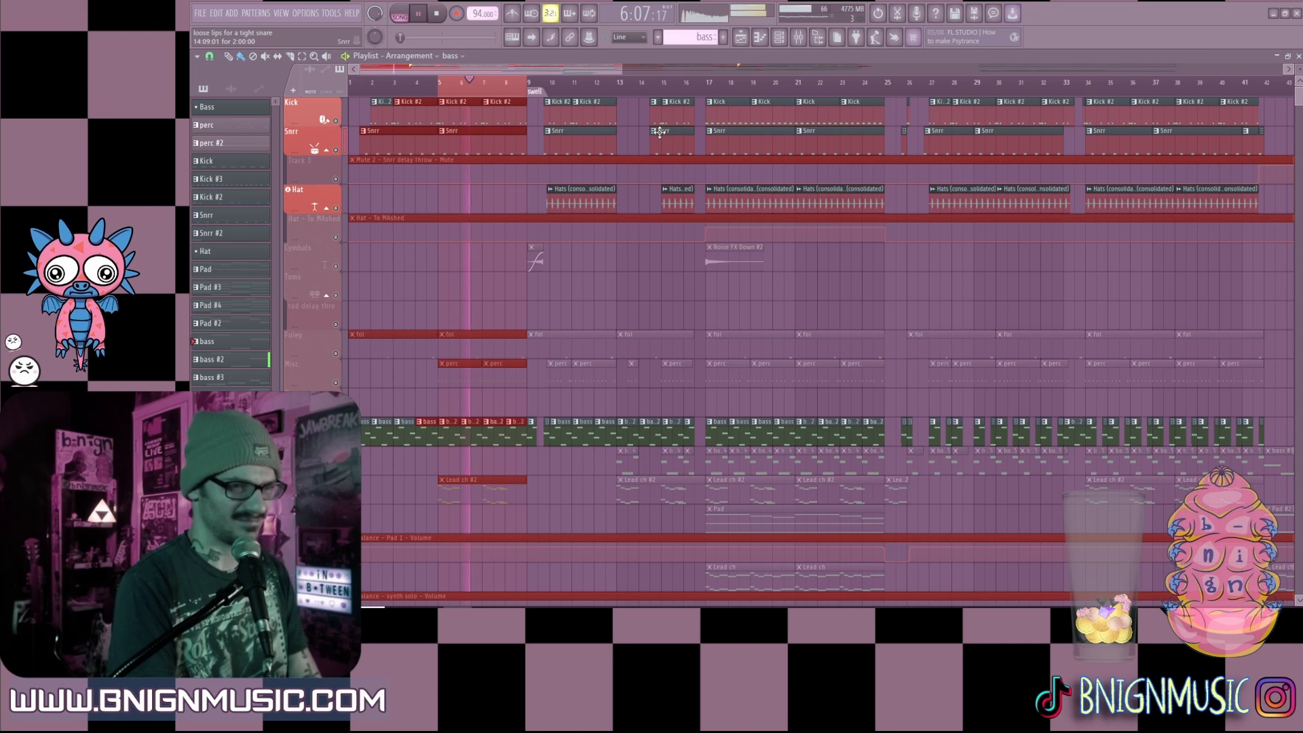
click(798, 38)
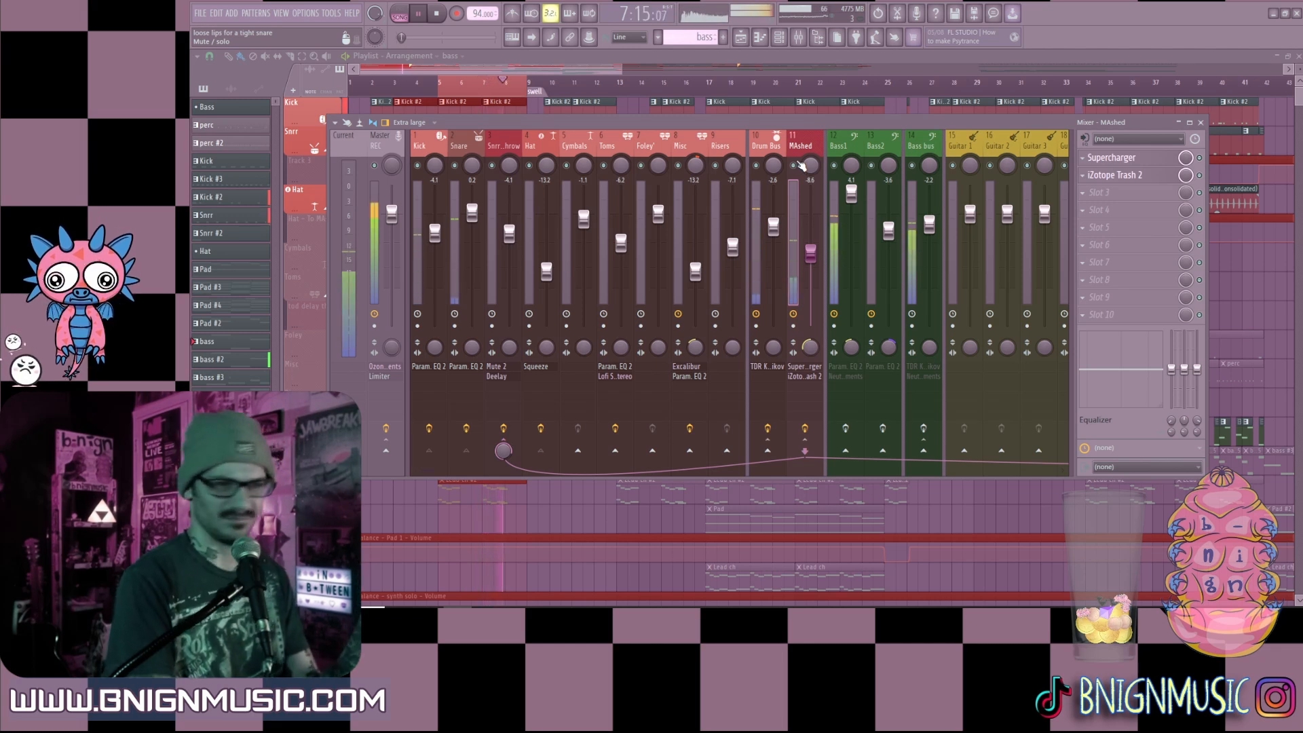
key(space)
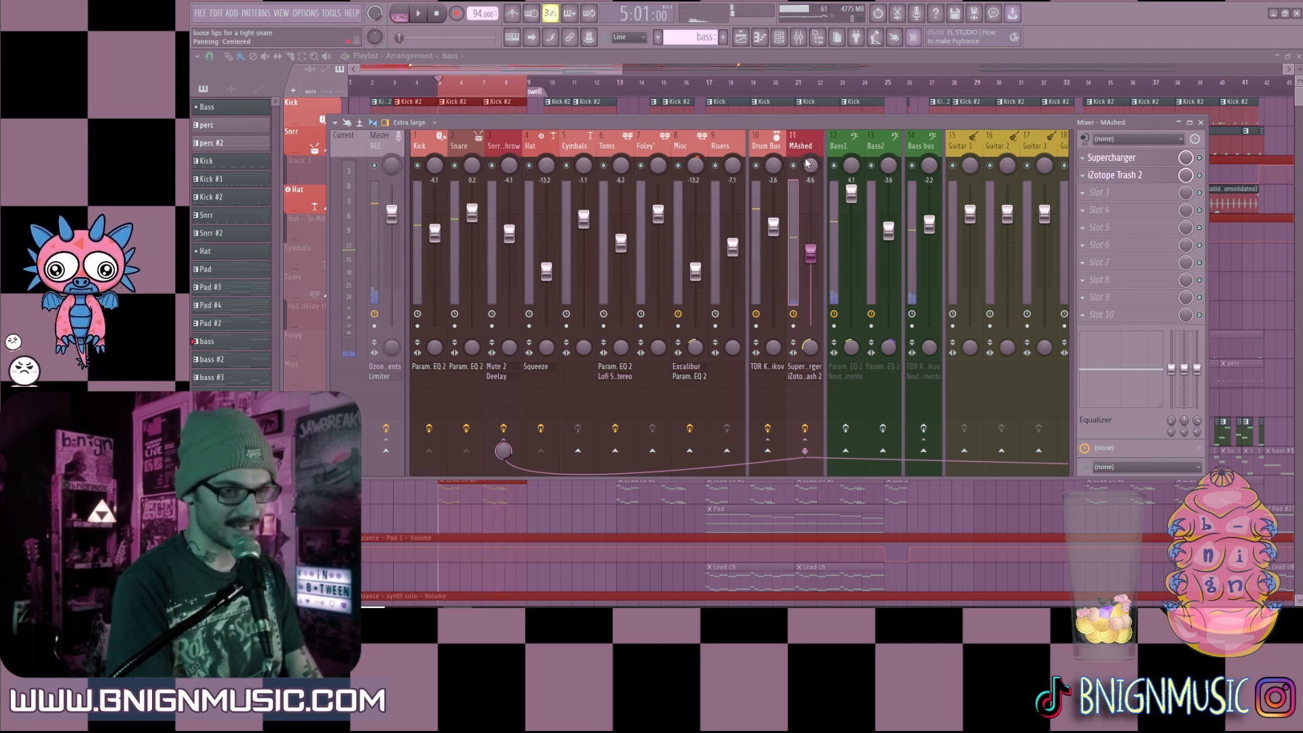
click(799, 38)
click(799, 38)
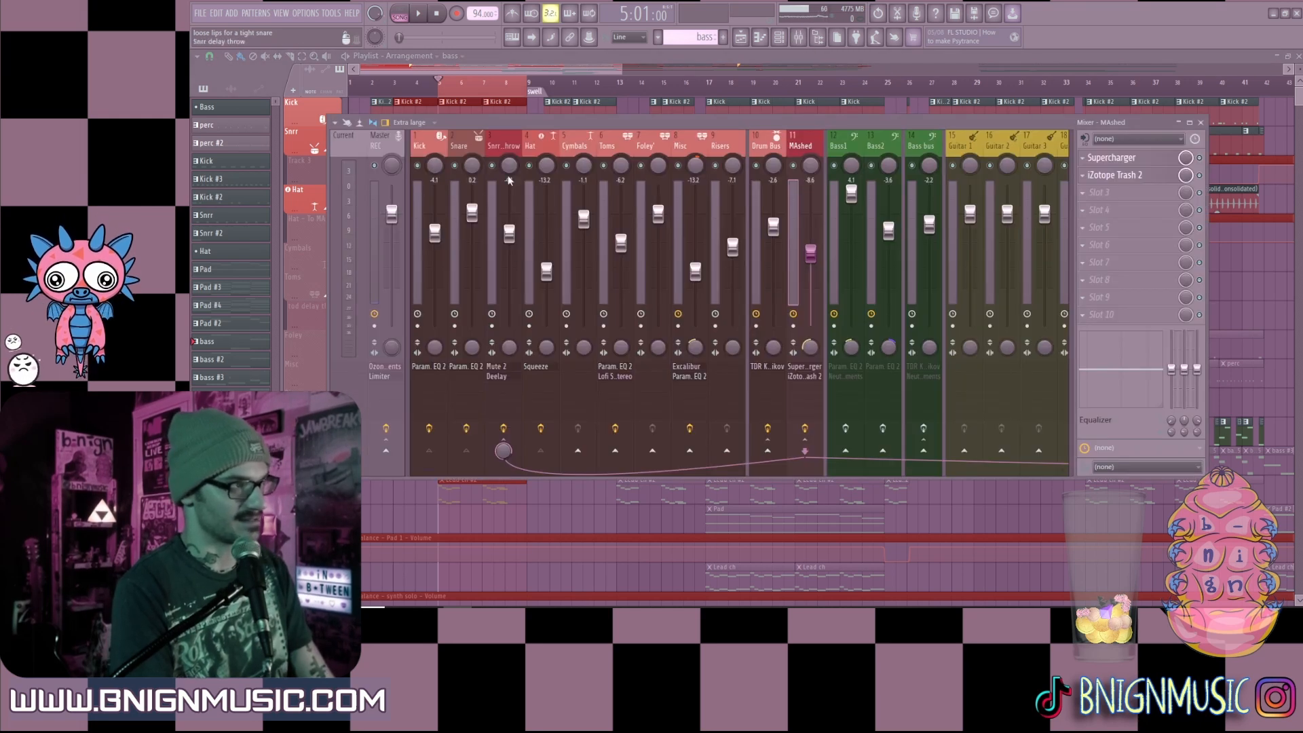
Step: Close the mixer, unmute the remaining drum tracks, and play the loop while soloing the Misc and Foley tracks in turn
key(F9)
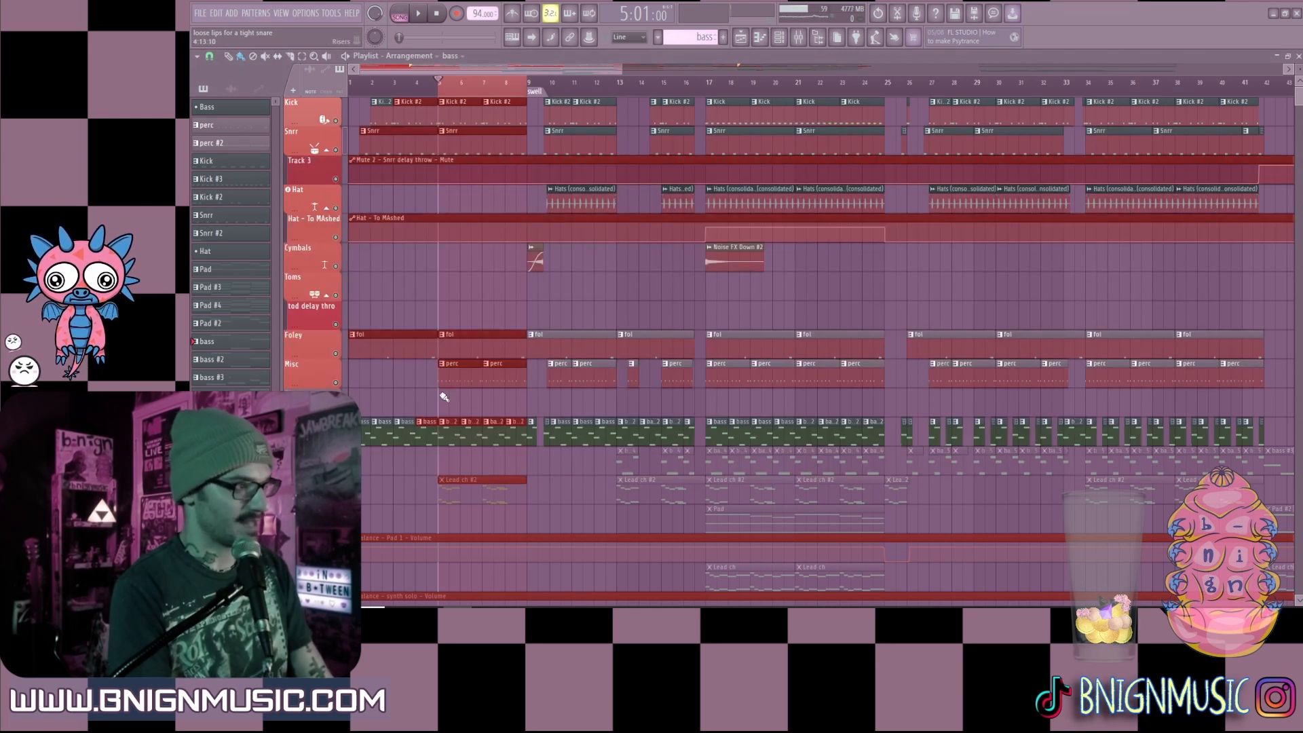
key(space)
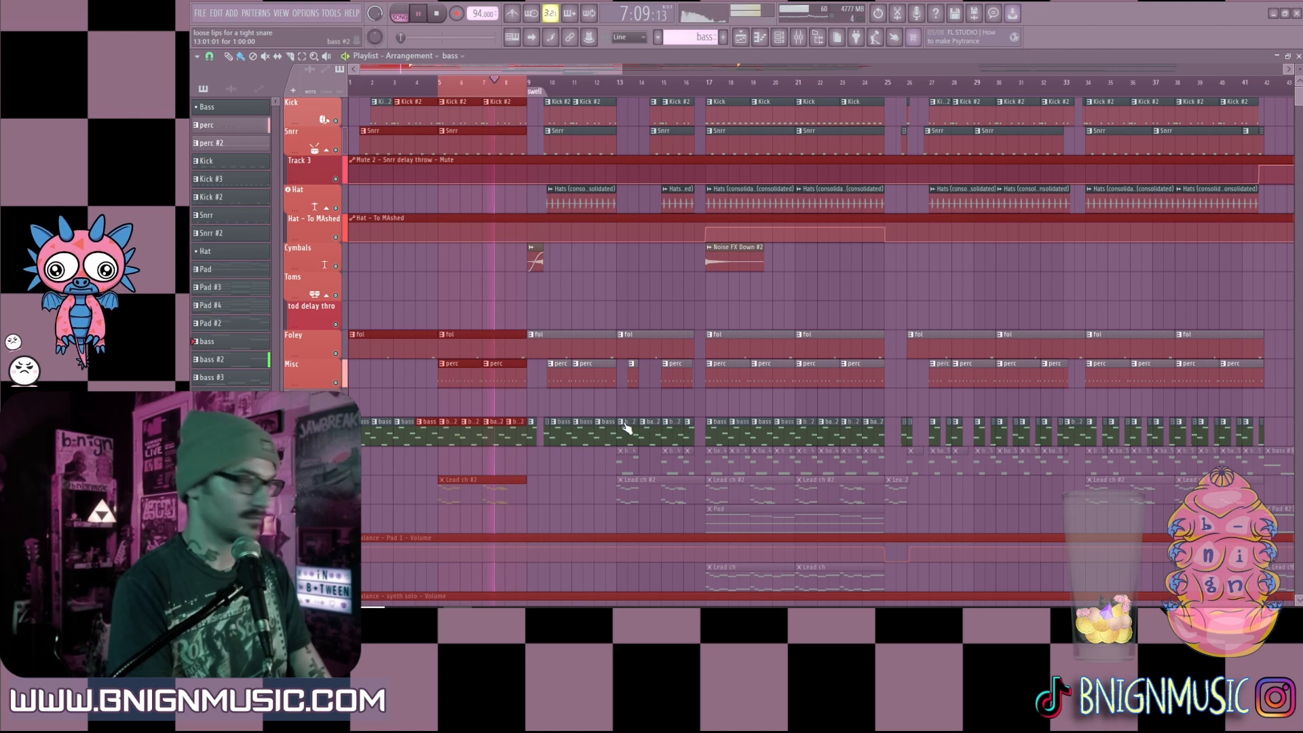
right_click(335, 384)
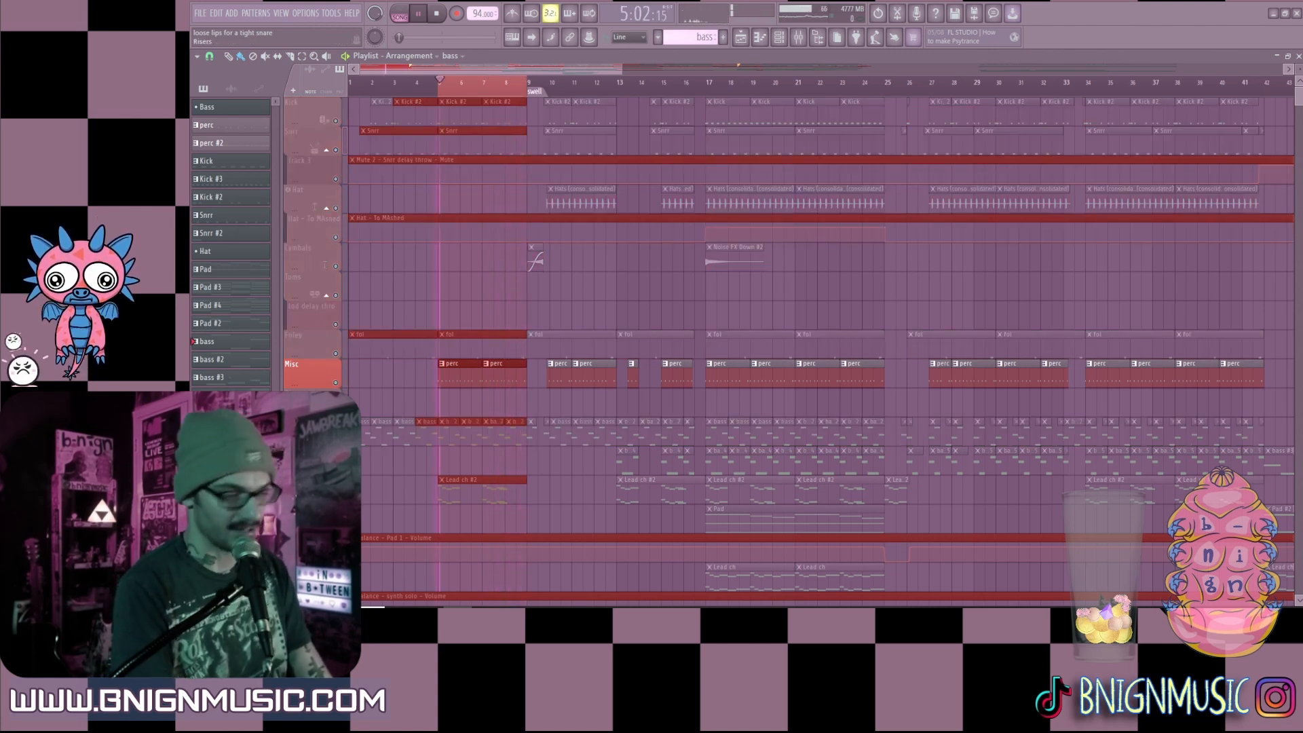
right_click(335, 354)
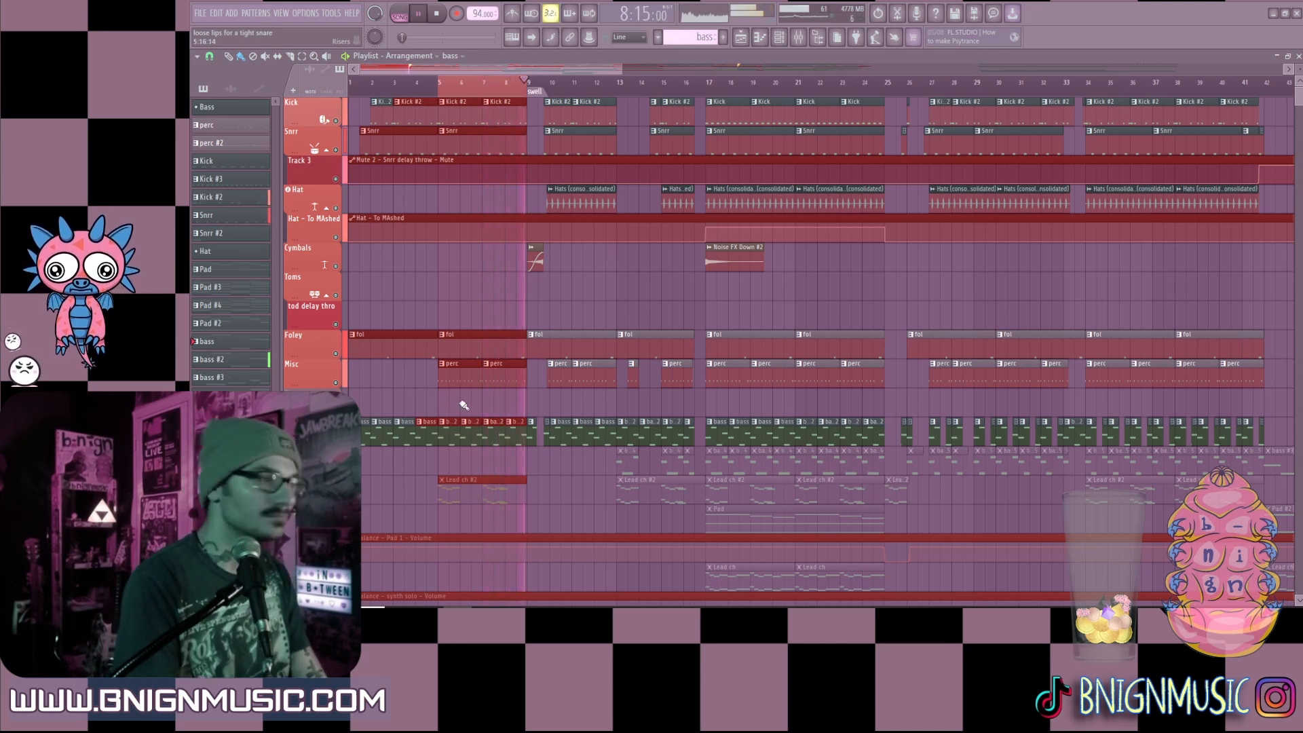
key(space)
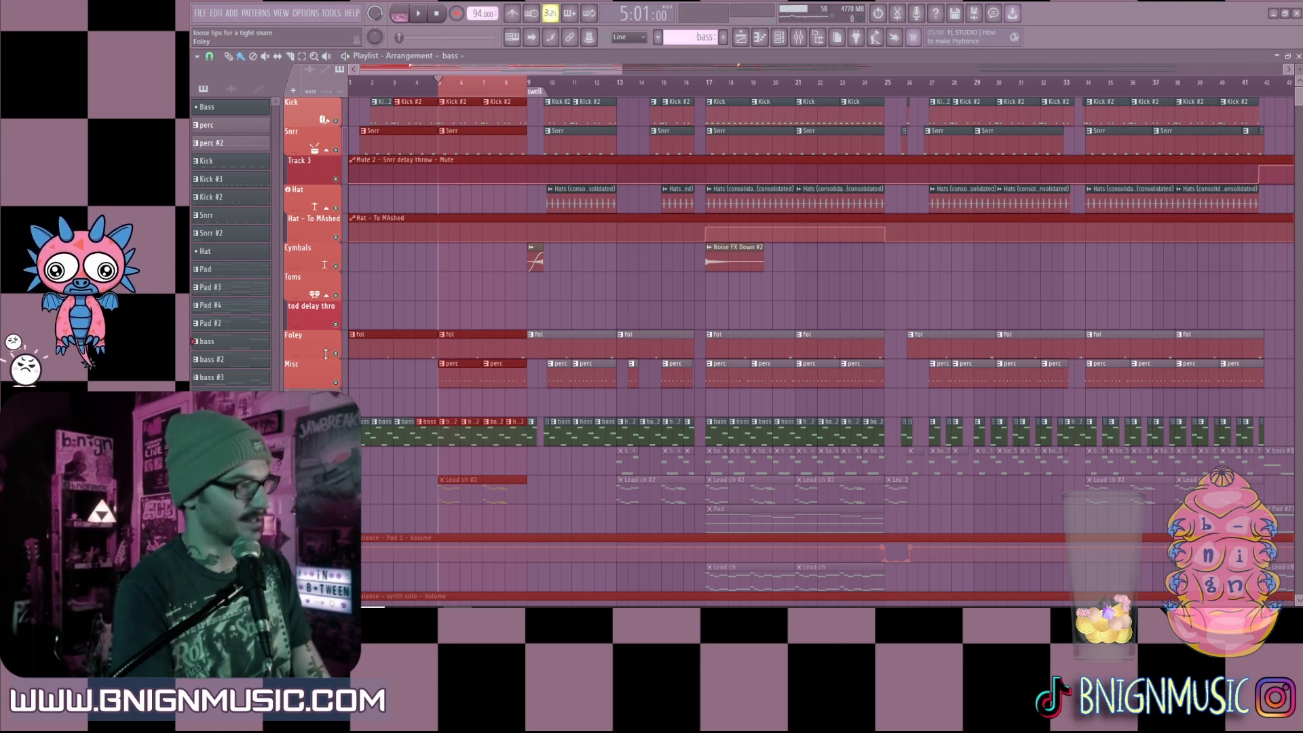
Step: Clear the time selection over bars 5 to 8 and place the playhead at bar 1
right_click(450, 83)
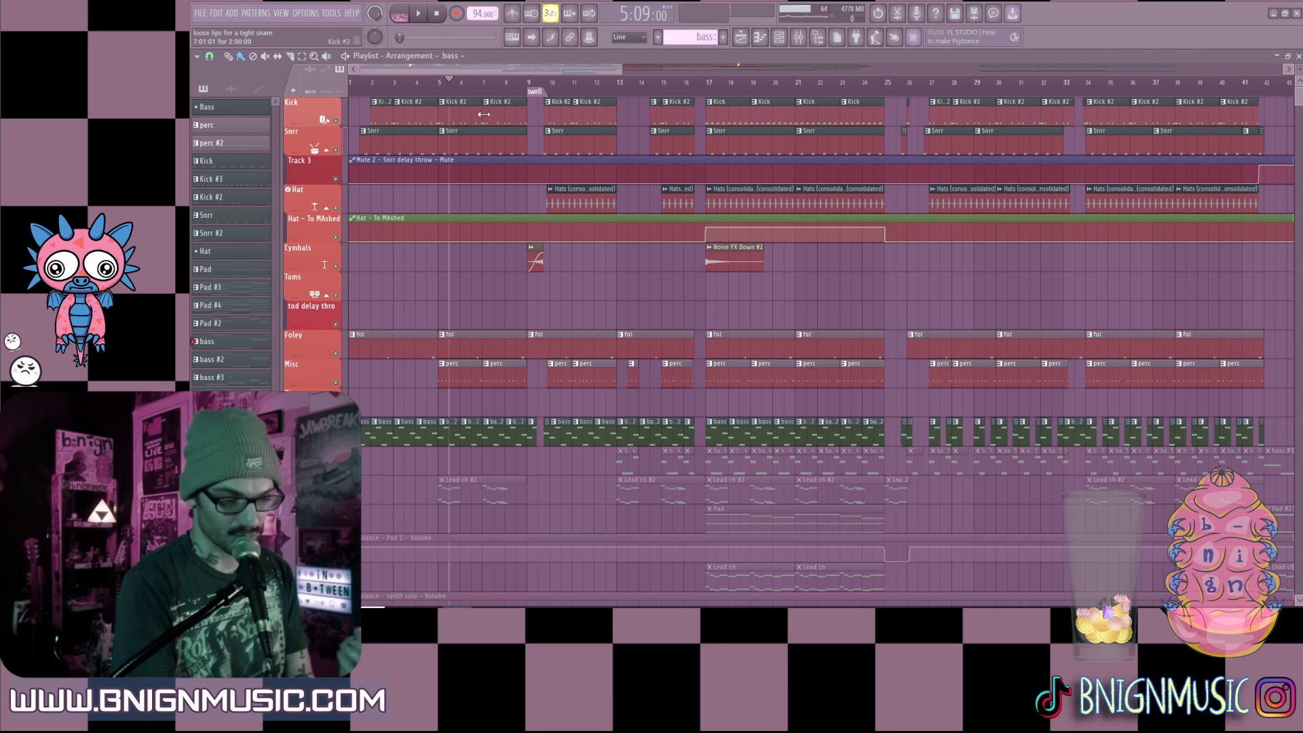
drag(621, 69, 928, 62)
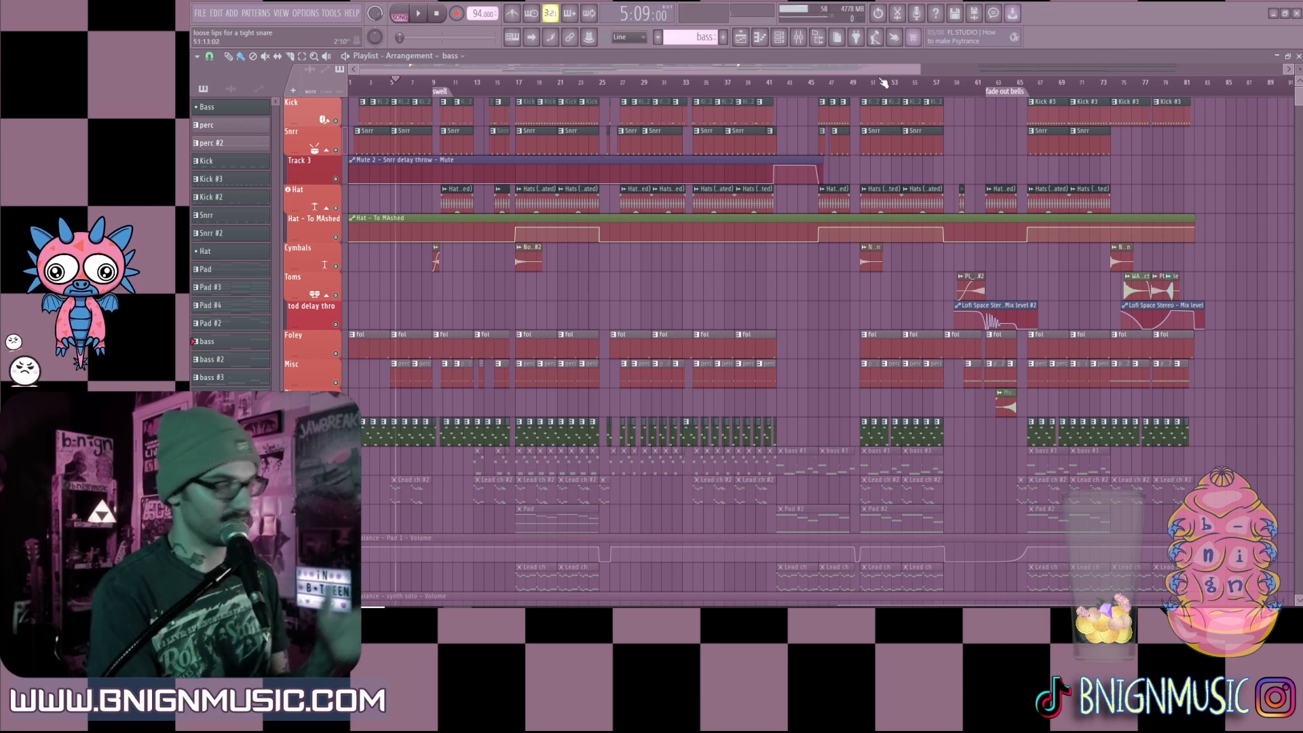
drag(919, 70, 675, 78)
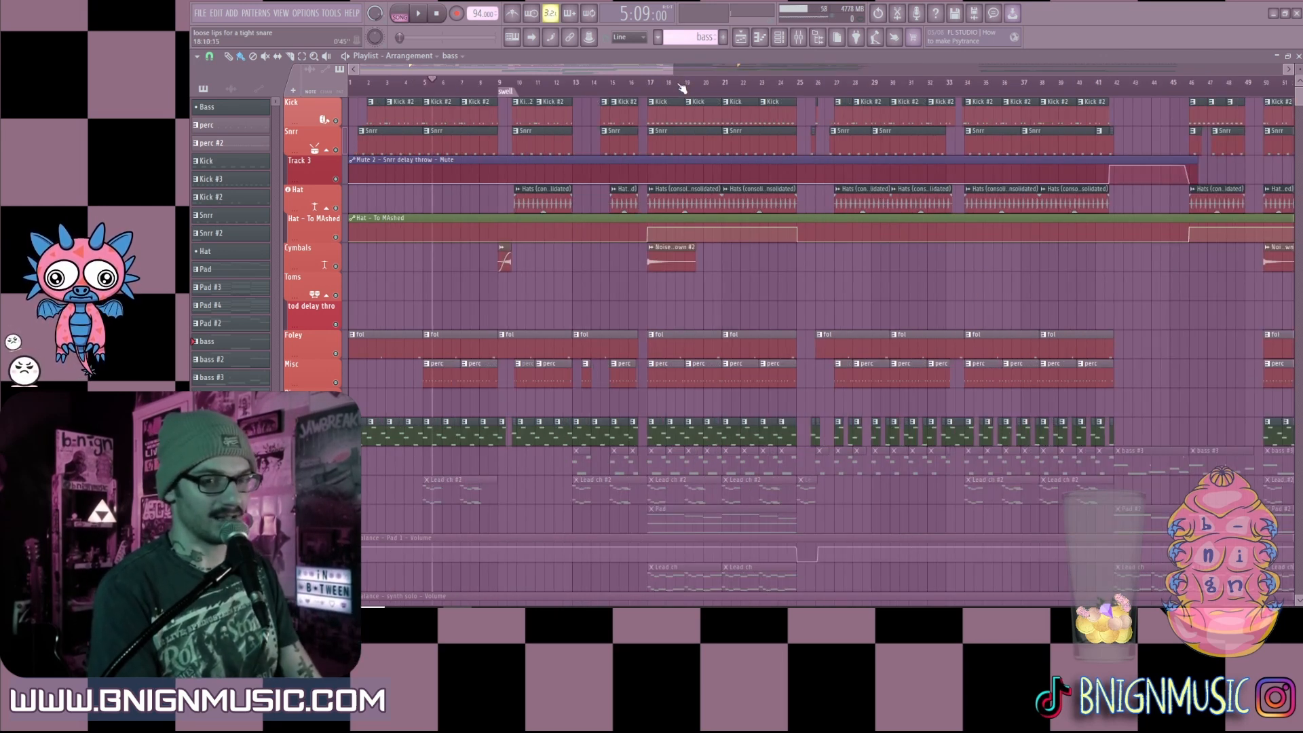
drag(674, 71, 863, 70)
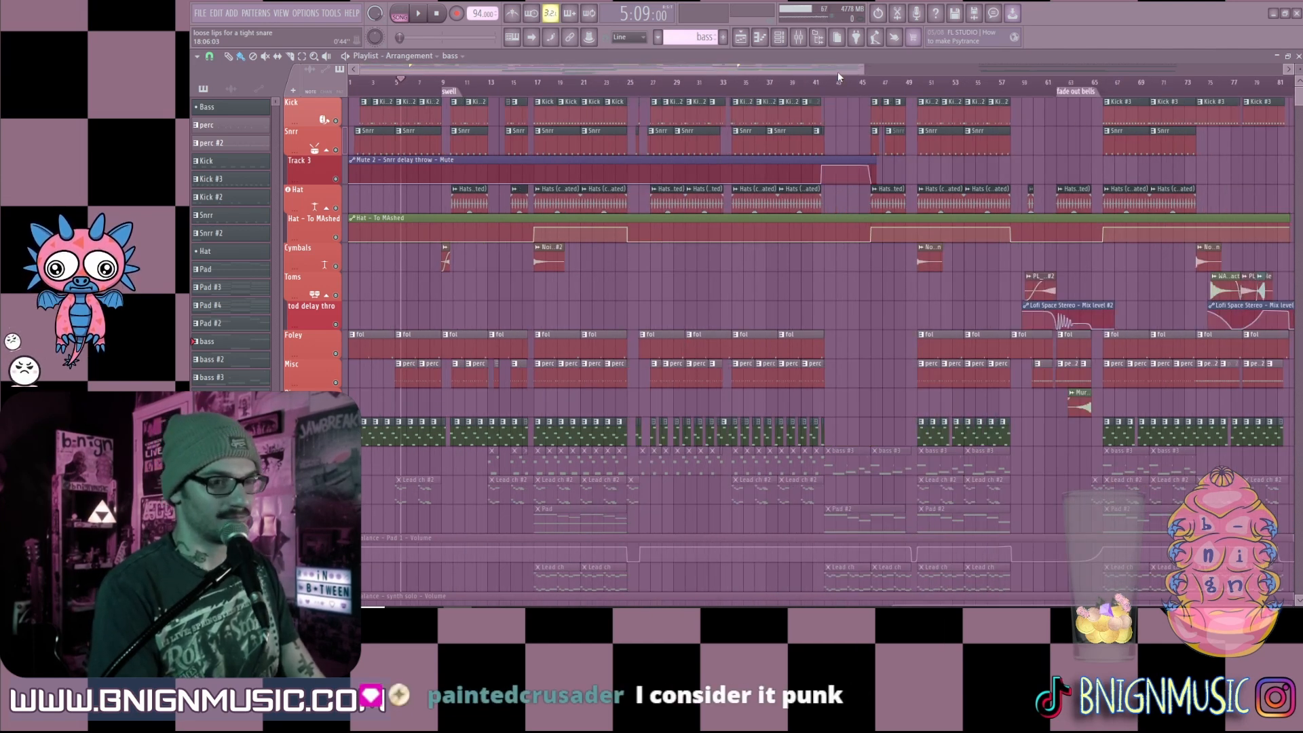
drag(781, 82, 342, 107)
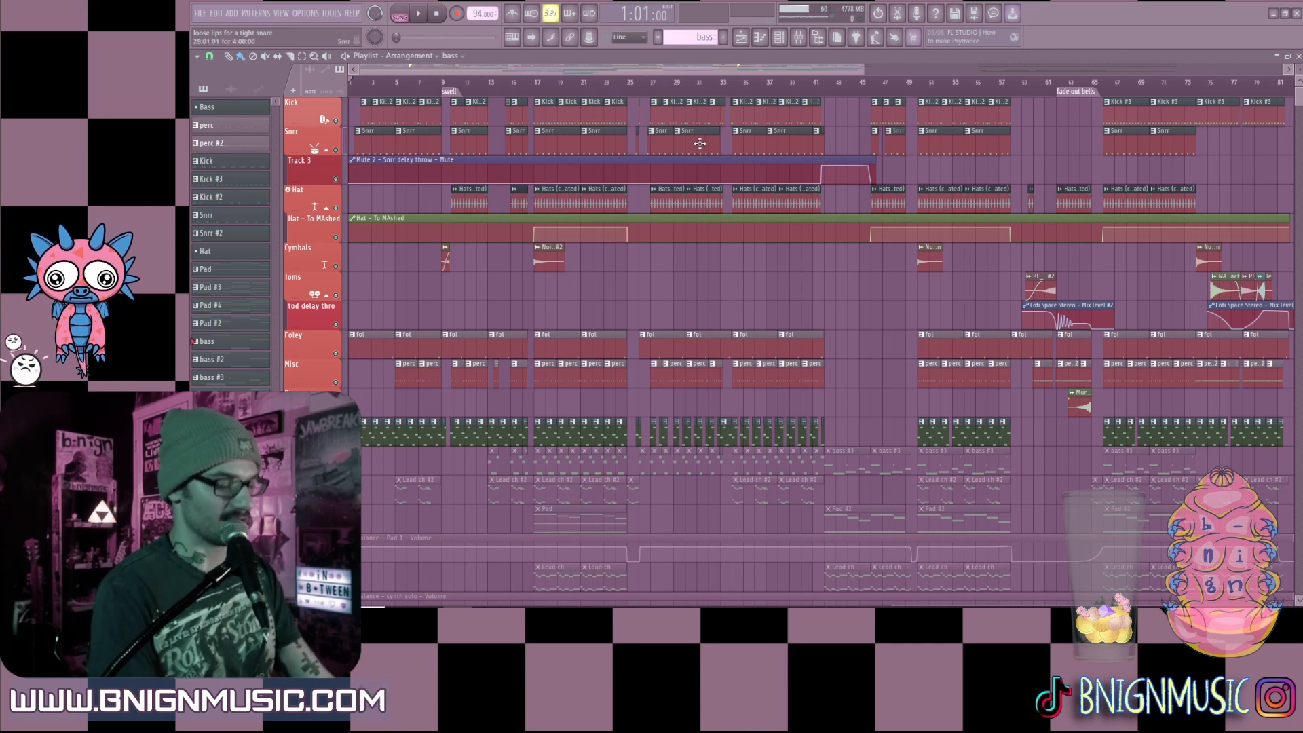
Step: Examine the full arrangement, from the drum and bass tracks to the guitar and vocal tracks
scroll(700, 143, up, 2)
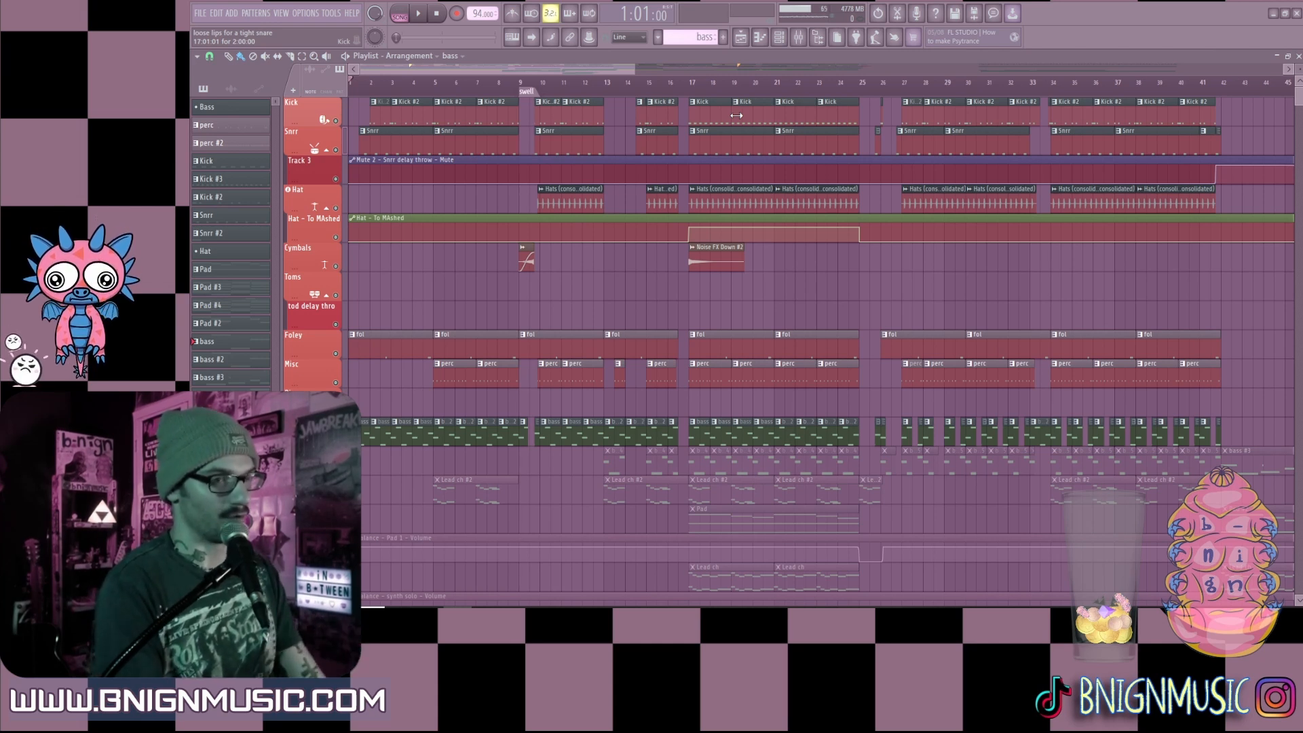
drag(636, 71, 845, 73)
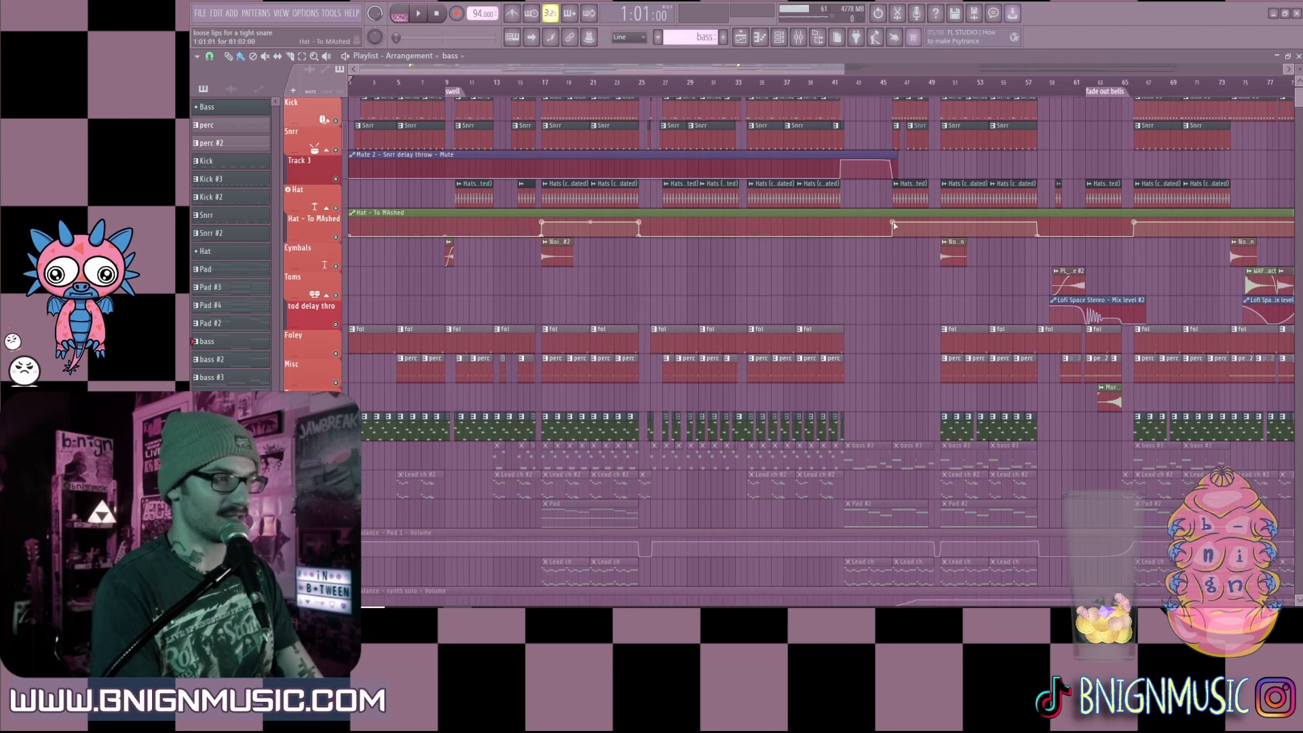
scroll(891, 218, down, 8)
scroll(887, 211, down, 4)
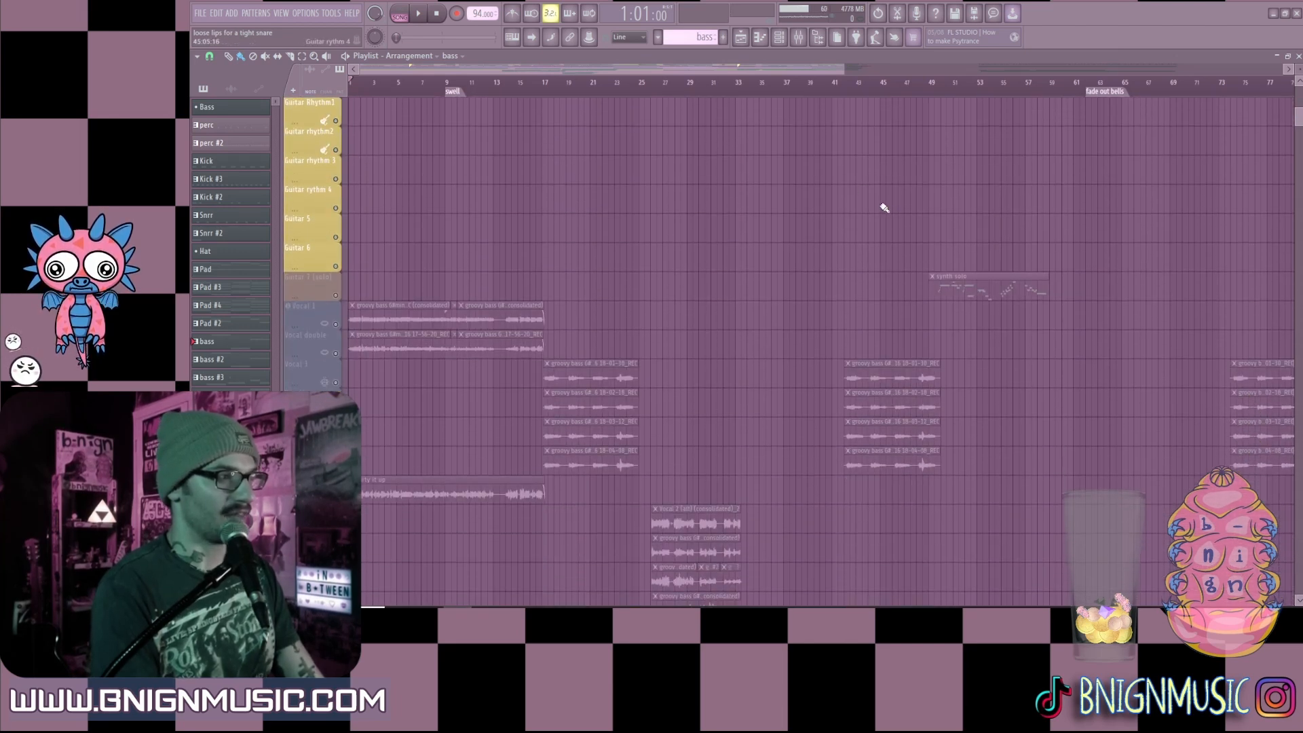
scroll(823, 203, up, 10)
scroll(826, 205, up, 10)
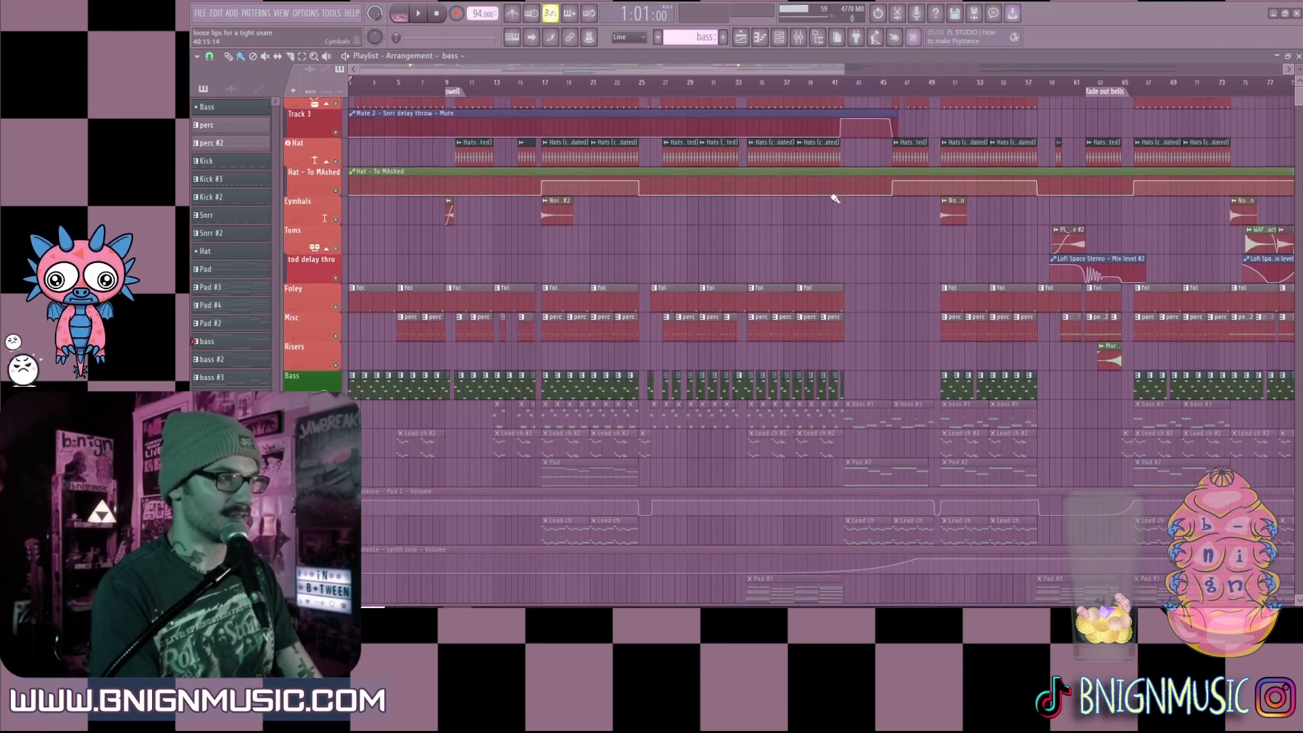
scroll(844, 197, down, 4)
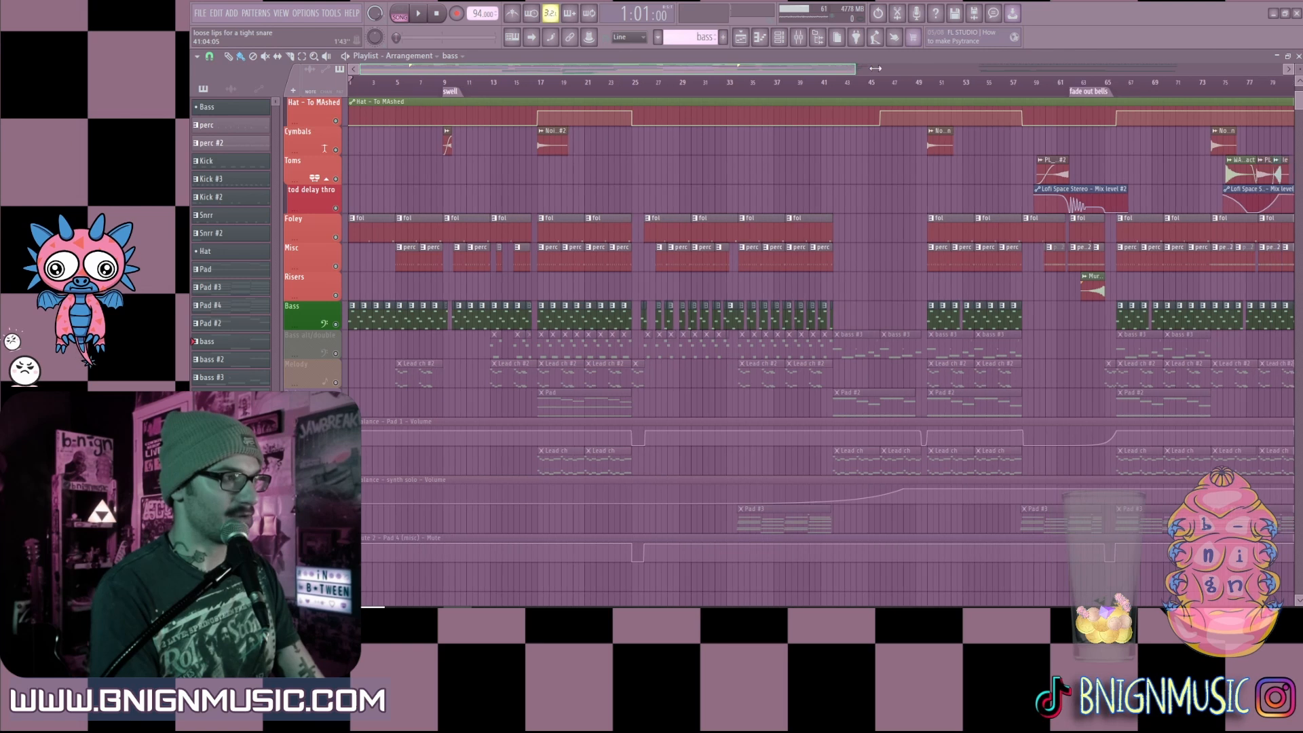
drag(845, 70, 958, 72)
scroll(721, 226, up, 4)
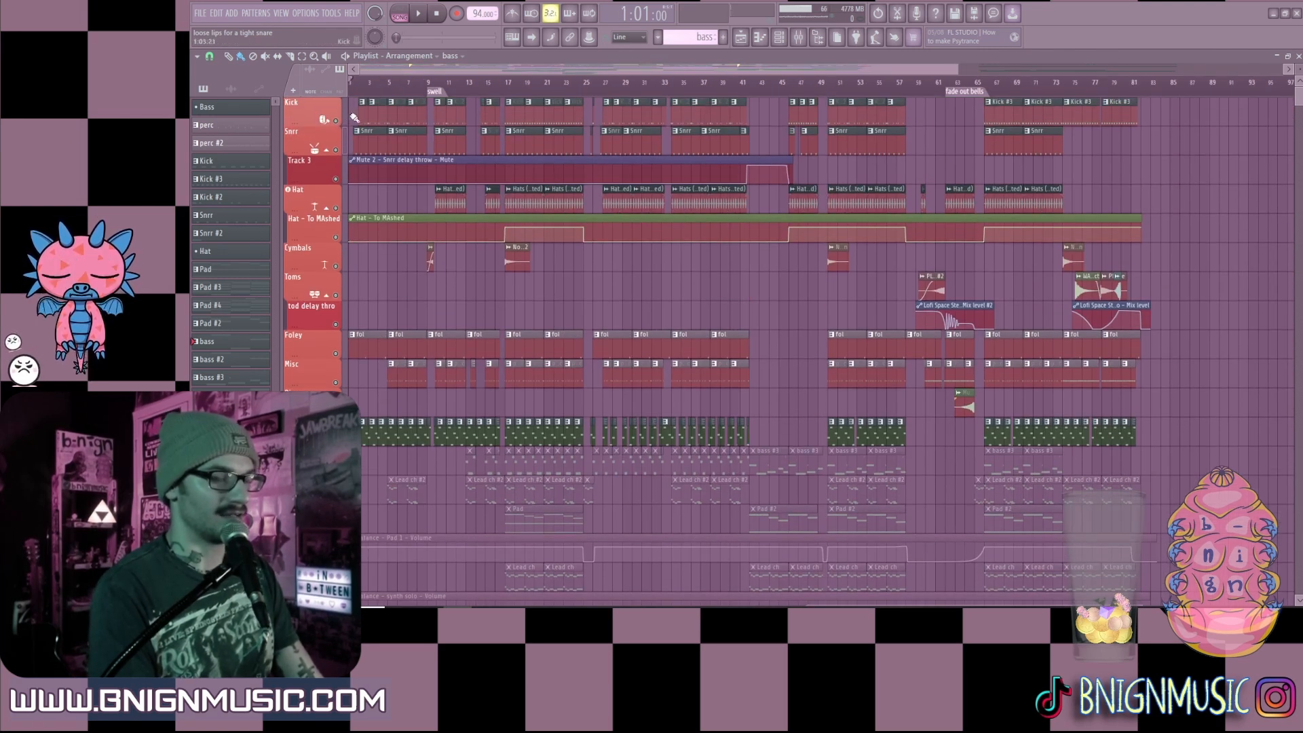
Step: Play the drums and bass from bar 1 and look over the muted melody and pad tracks below
key(space)
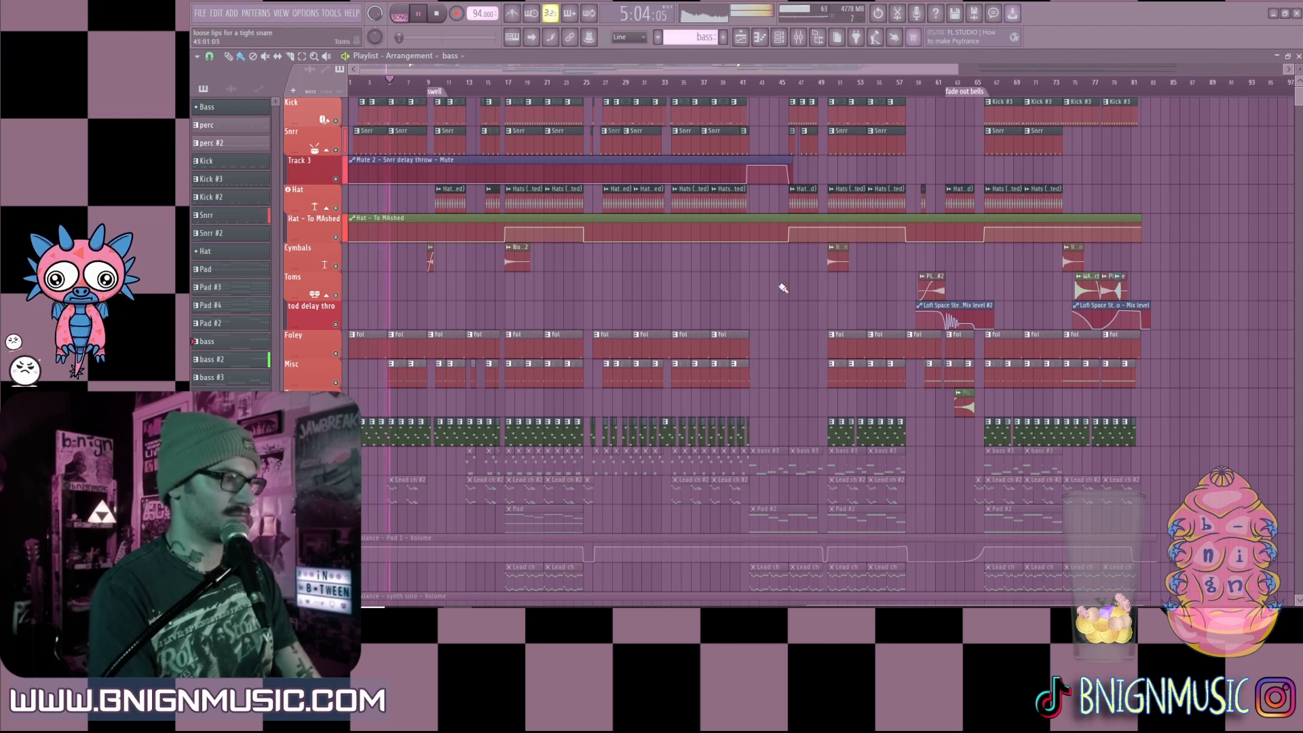
scroll(787, 287, down, 4)
scroll(784, 278, down, 4)
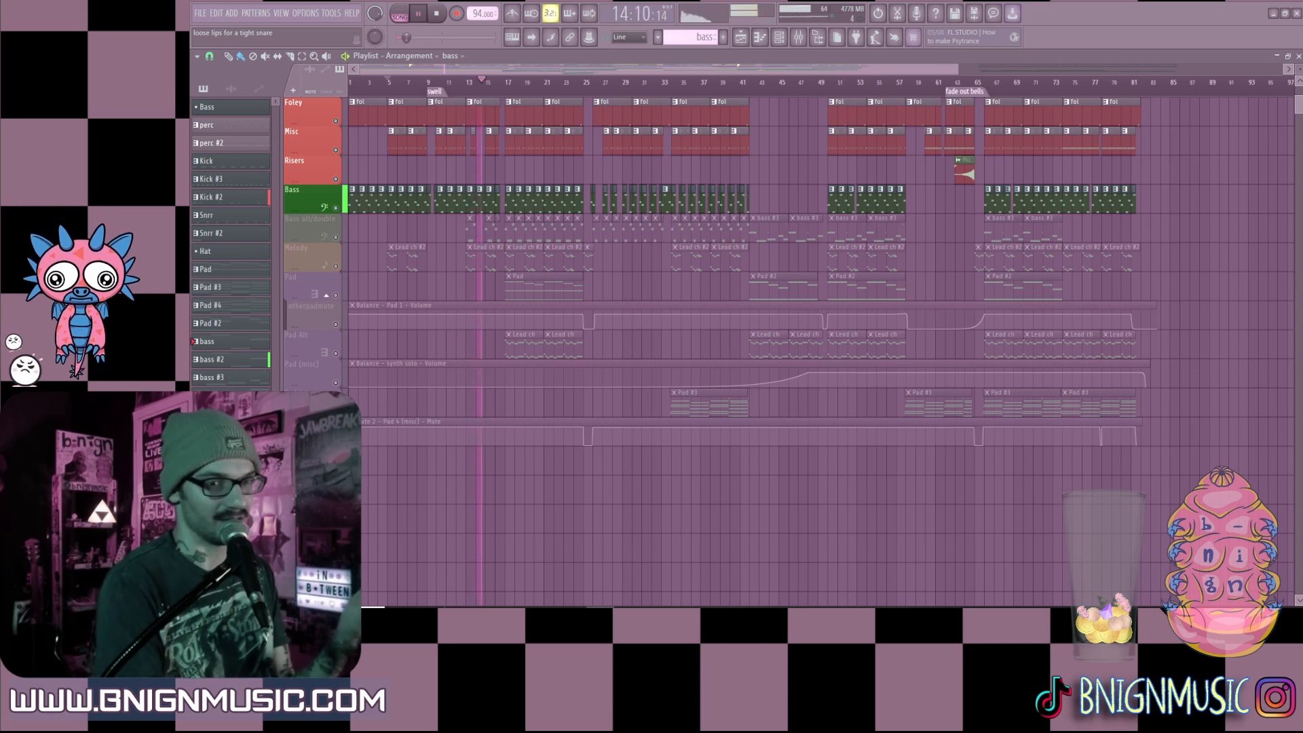
scroll(1049, 397, up, 5)
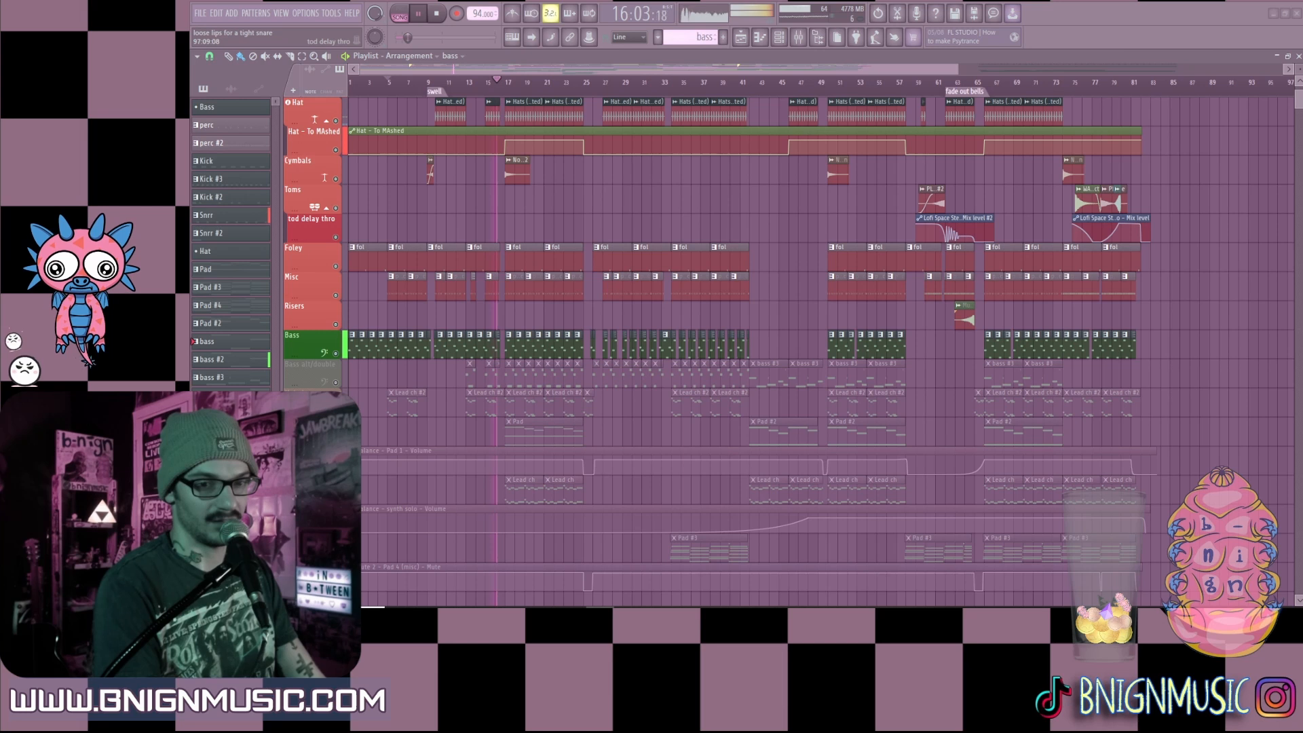
key(space)
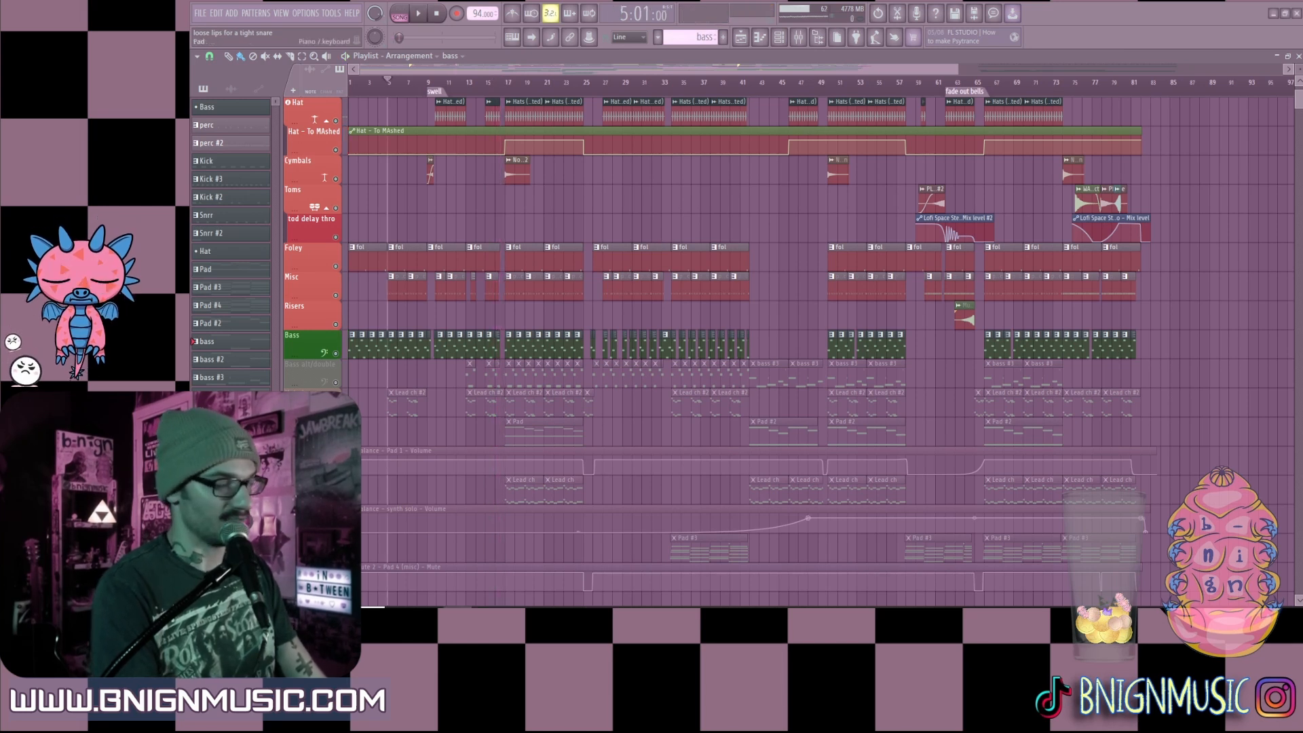
Step: Unmute the Melody track and play its Lead ch #2 pattern with the drums and bass from bar 5
click(336, 412)
drag(956, 71, 521, 71)
key(space)
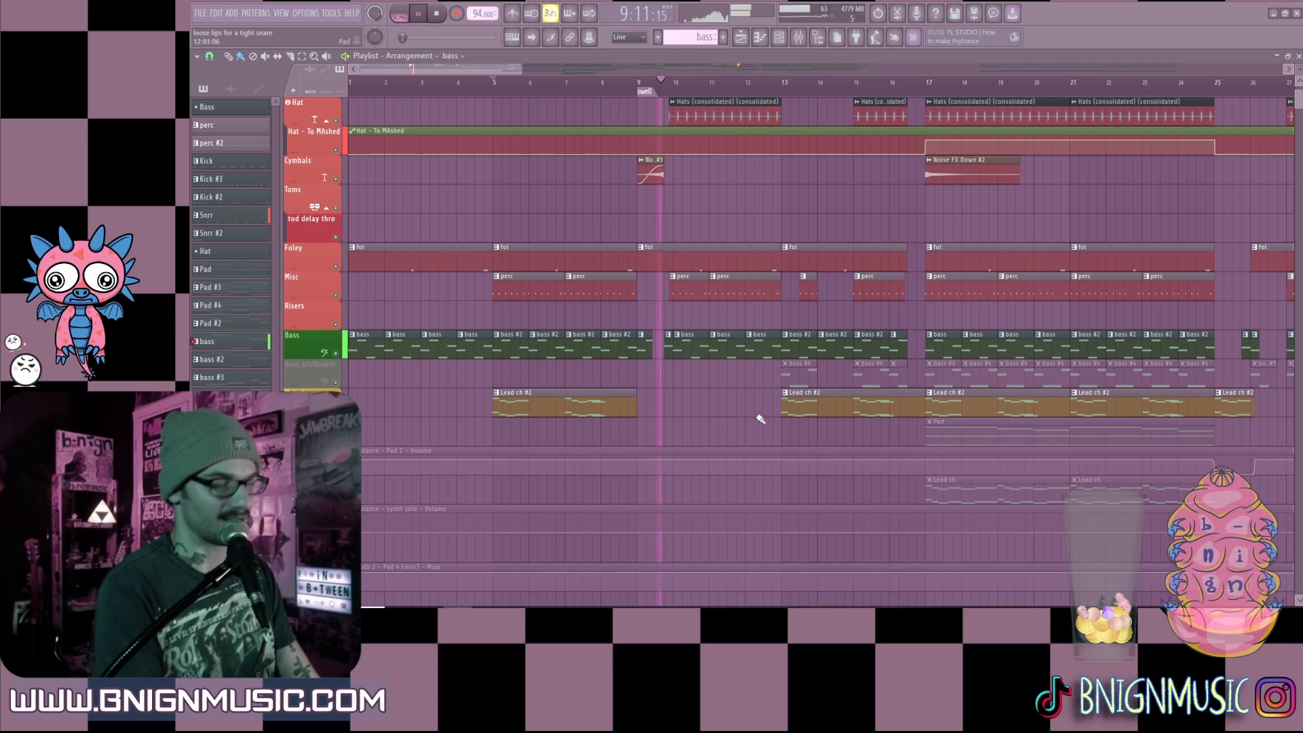
drag(506, 69, 533, 70)
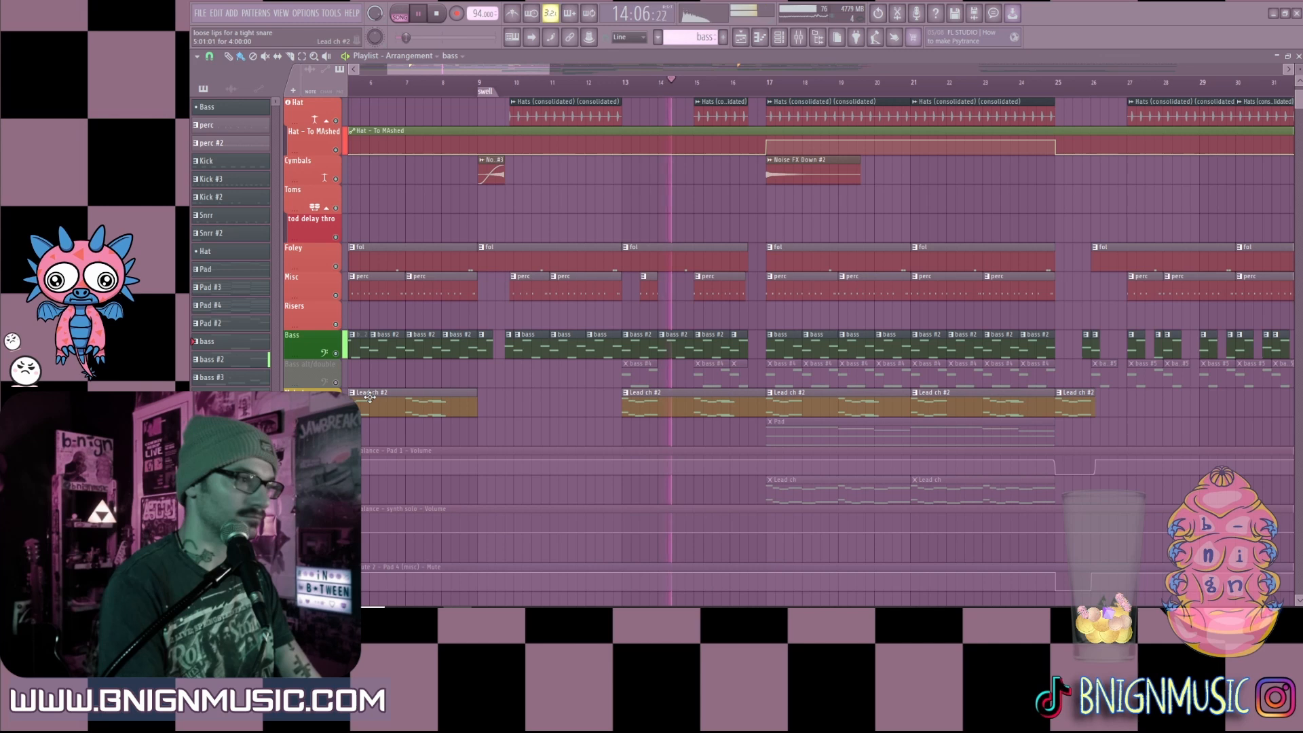
Step: Unmute the Bass alt/double track and play the arrangement from bar 13
click(336, 384)
key(space)
click(624, 89)
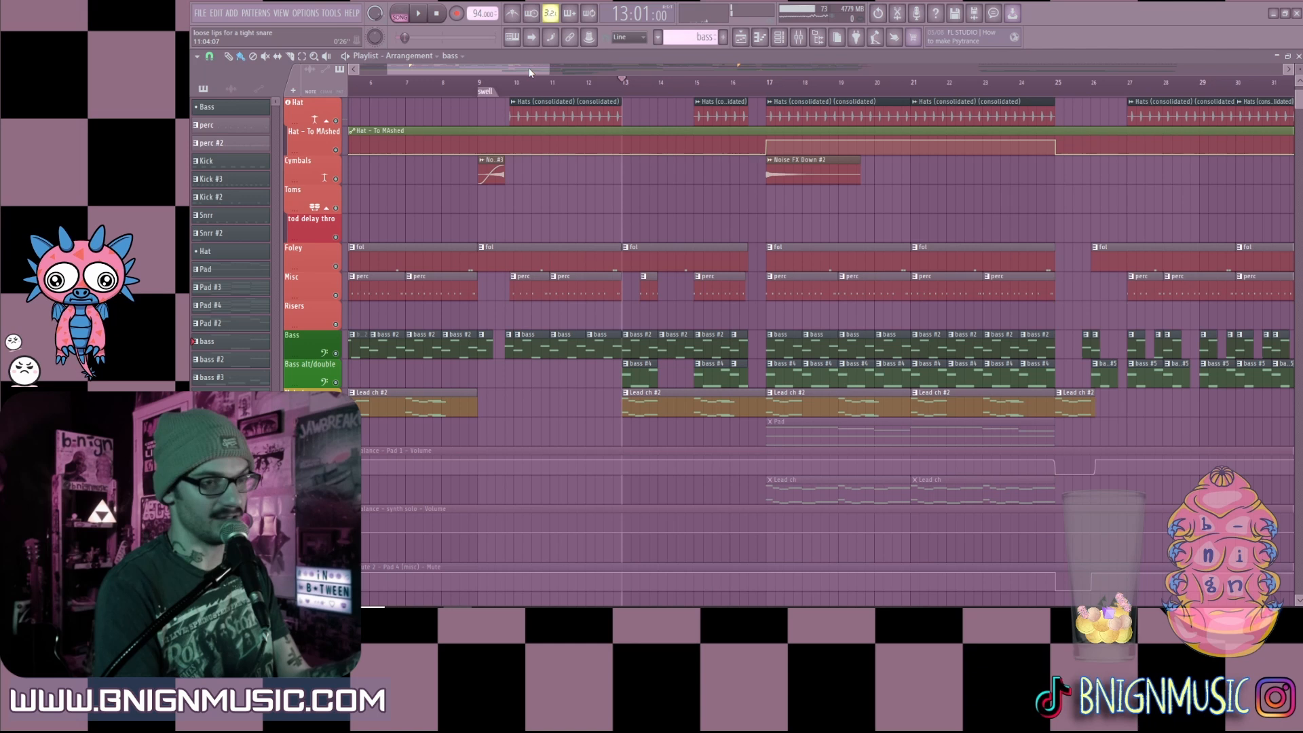
drag(526, 73, 502, 66)
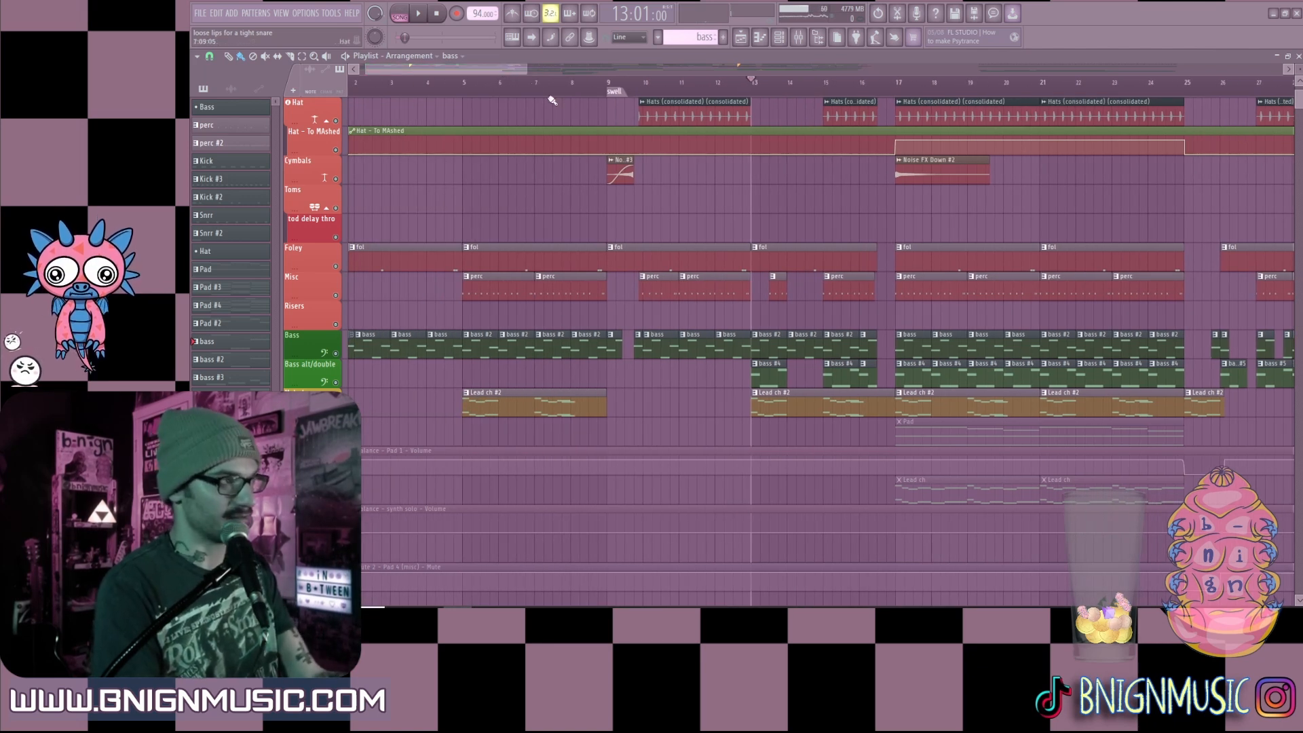
drag(525, 66, 599, 73)
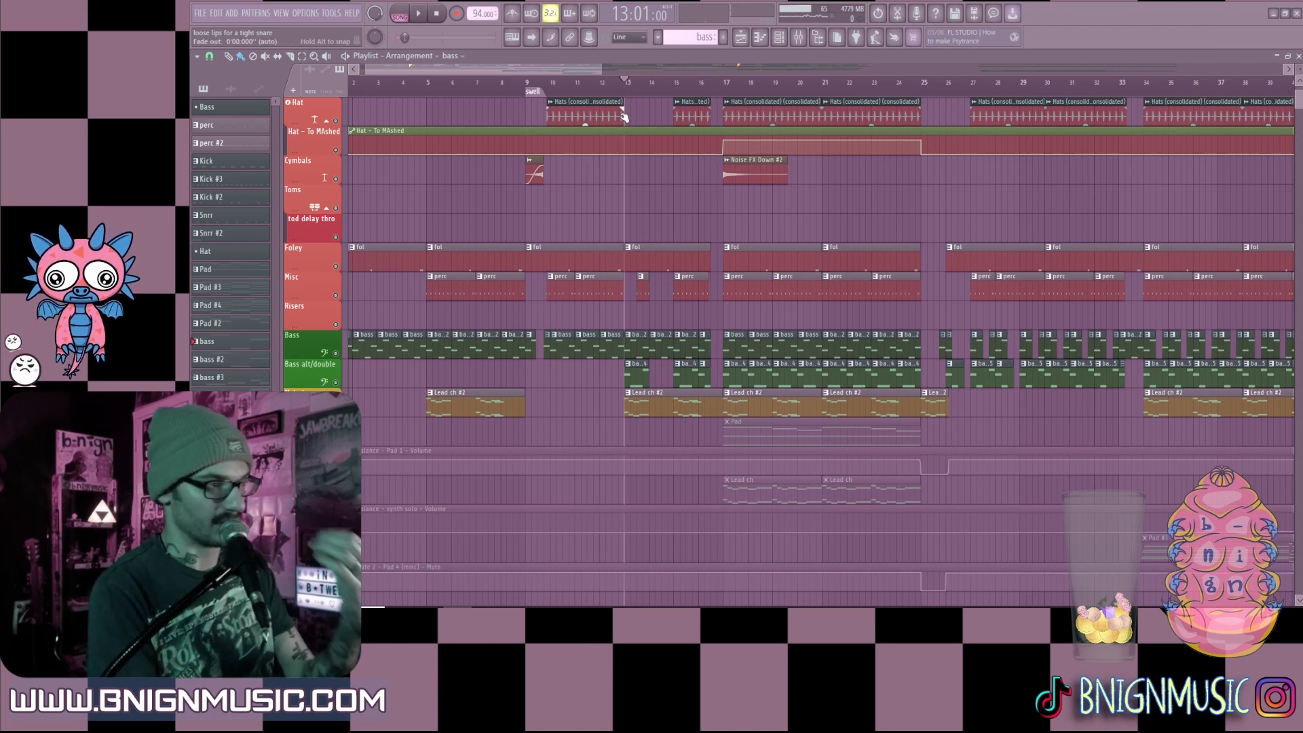
key(space)
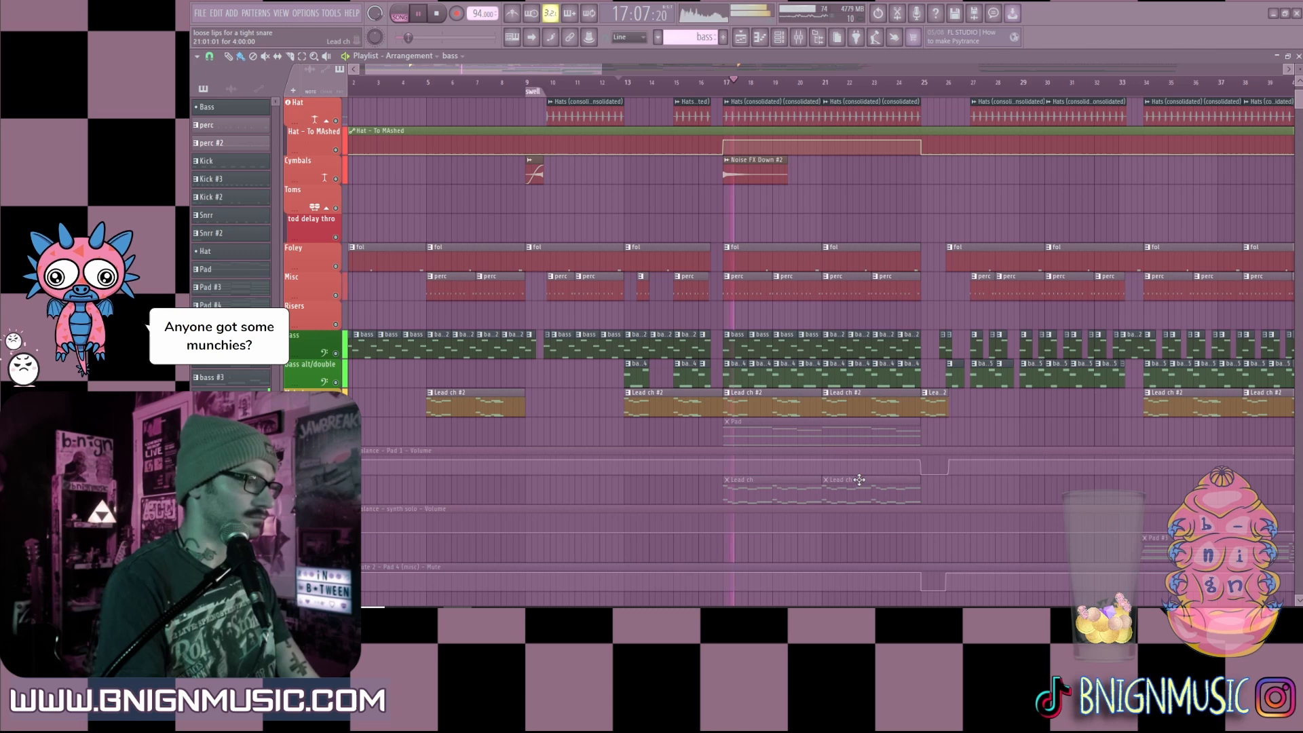
Step: Unmute the Pad track and the Lead ch track with their volume automation, and play from just before bar 17
click(335, 441)
click(335, 499)
key(space)
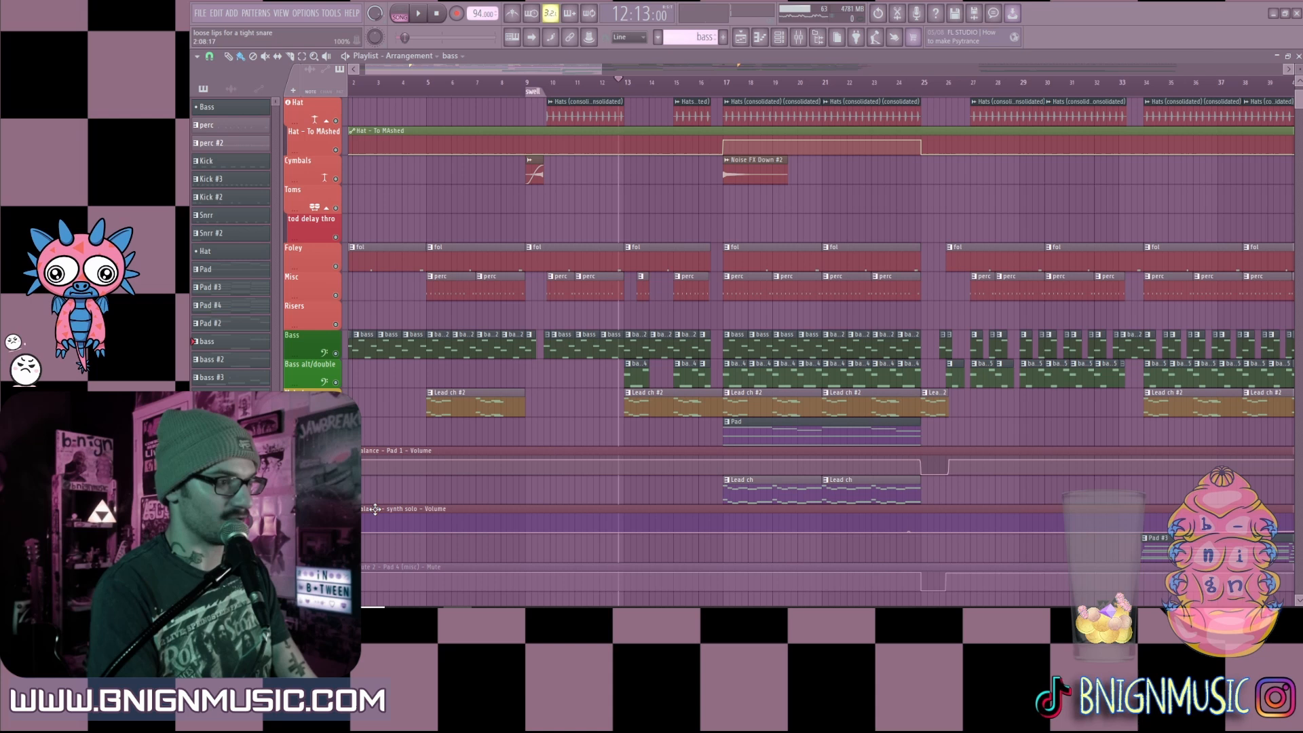
click(730, 83)
key(space)
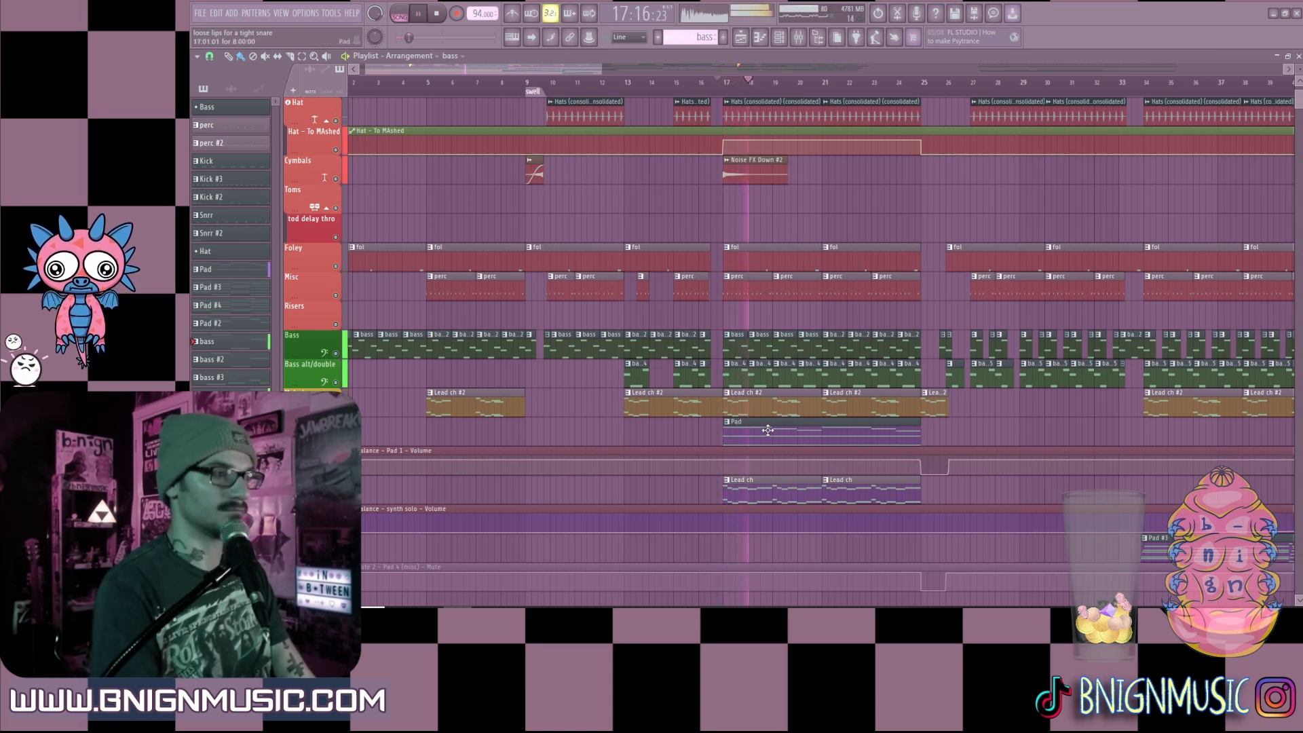
Step: Solo the track holding the Lead ch clips and play it from just before bar 17
right_click(335, 499)
key(space)
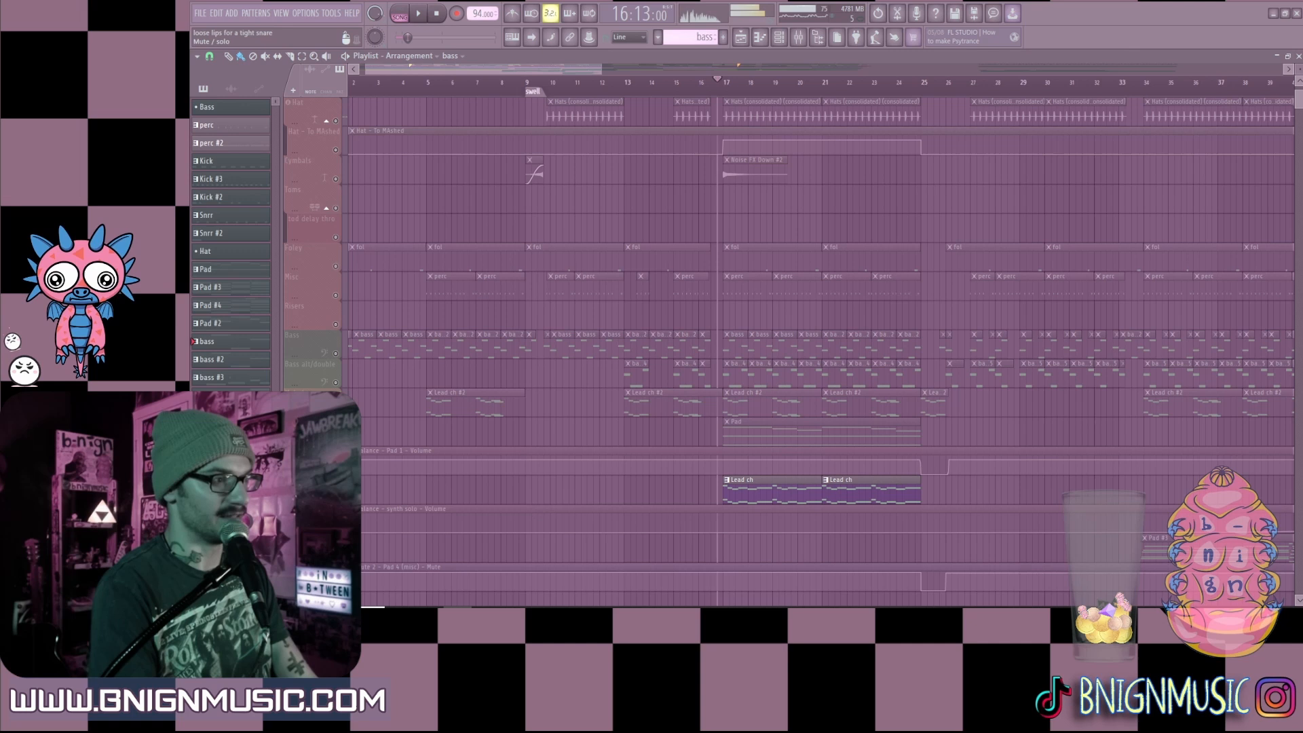
key(space)
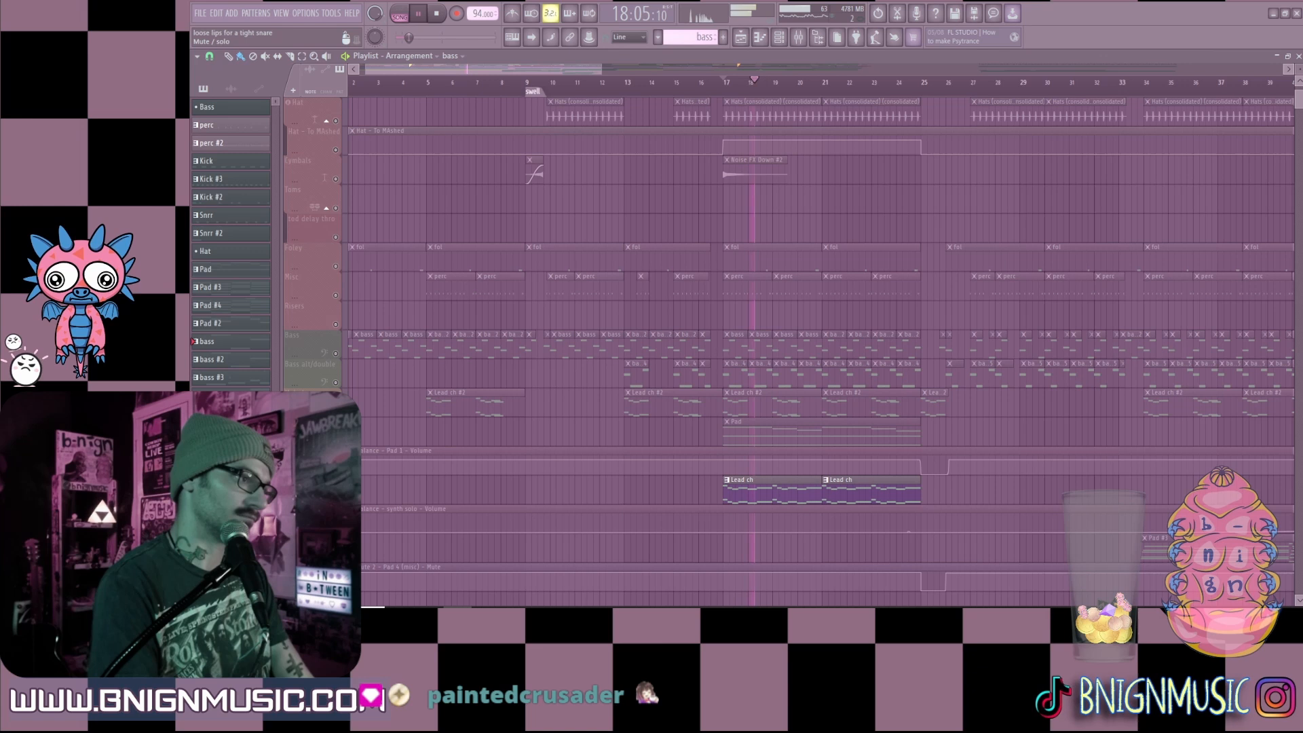
Step: Solo the Melody track to hear its Lead ch #2 clips alone, restore the other tracks and stop playback
right_click(335, 412)
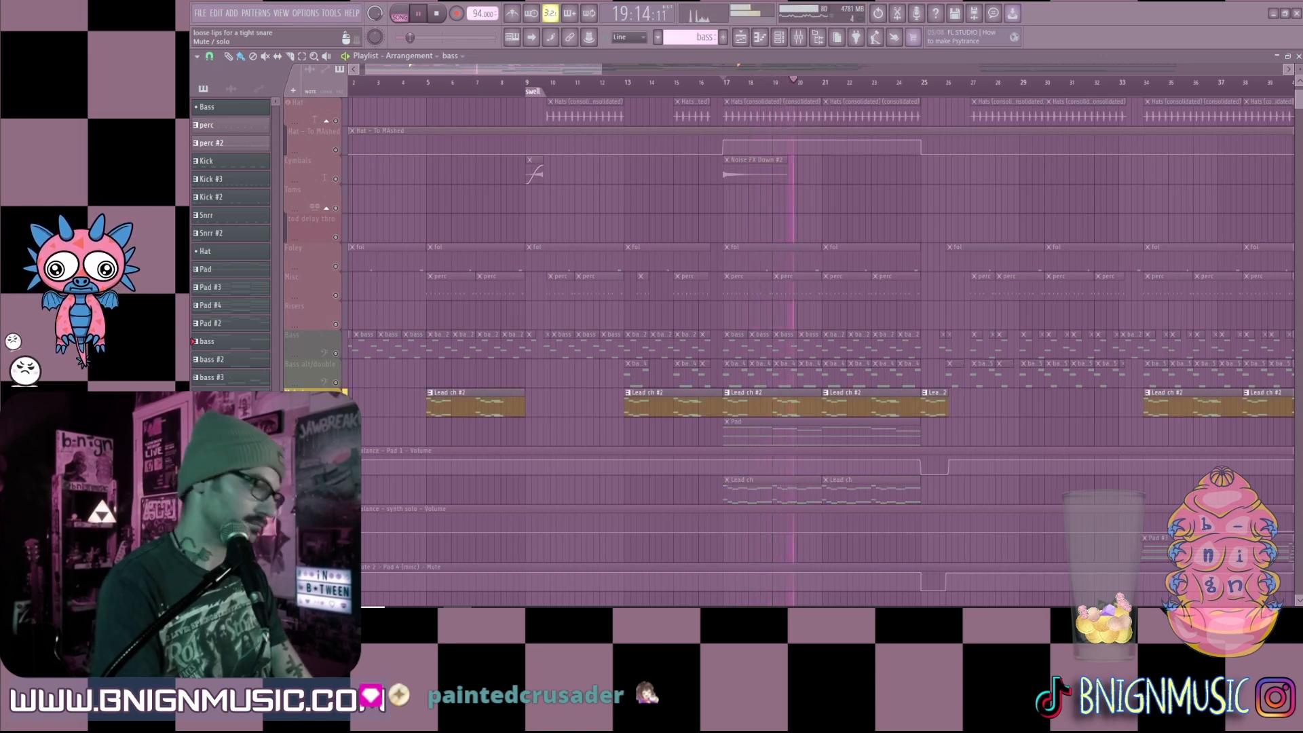
right_click(336, 412)
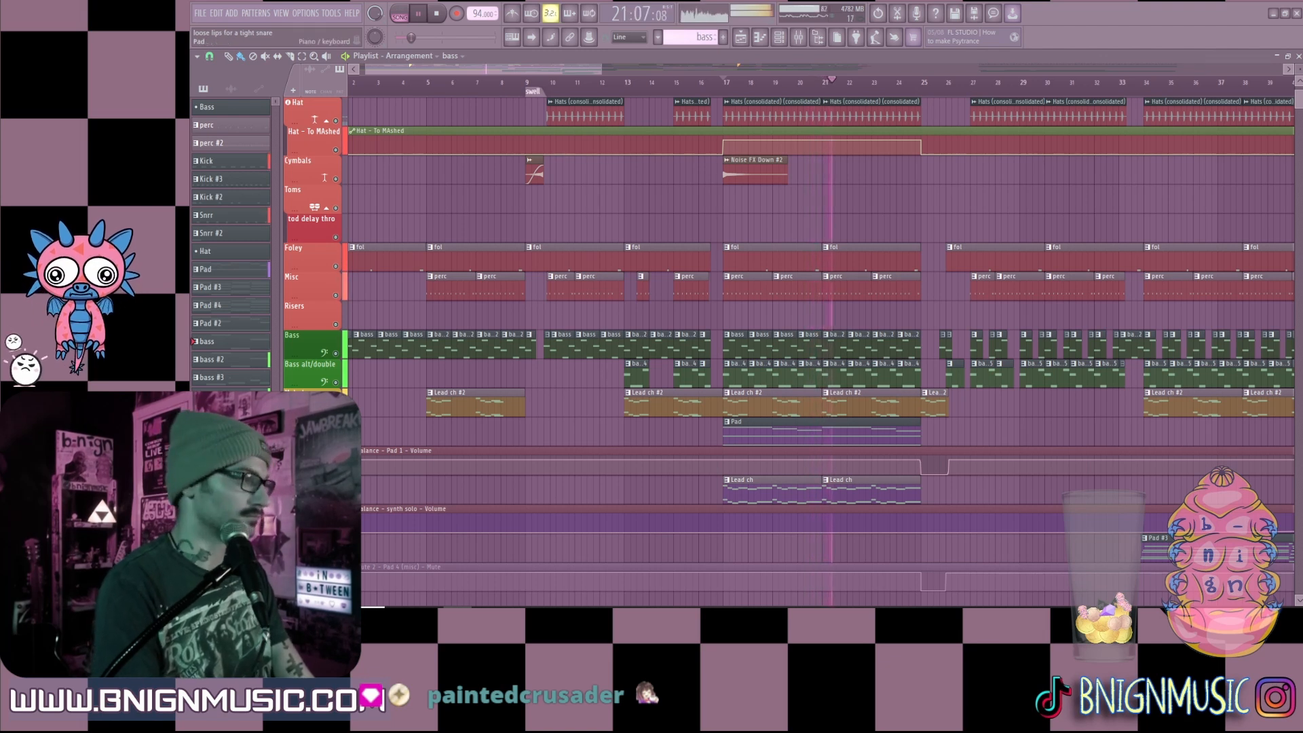
key(space)
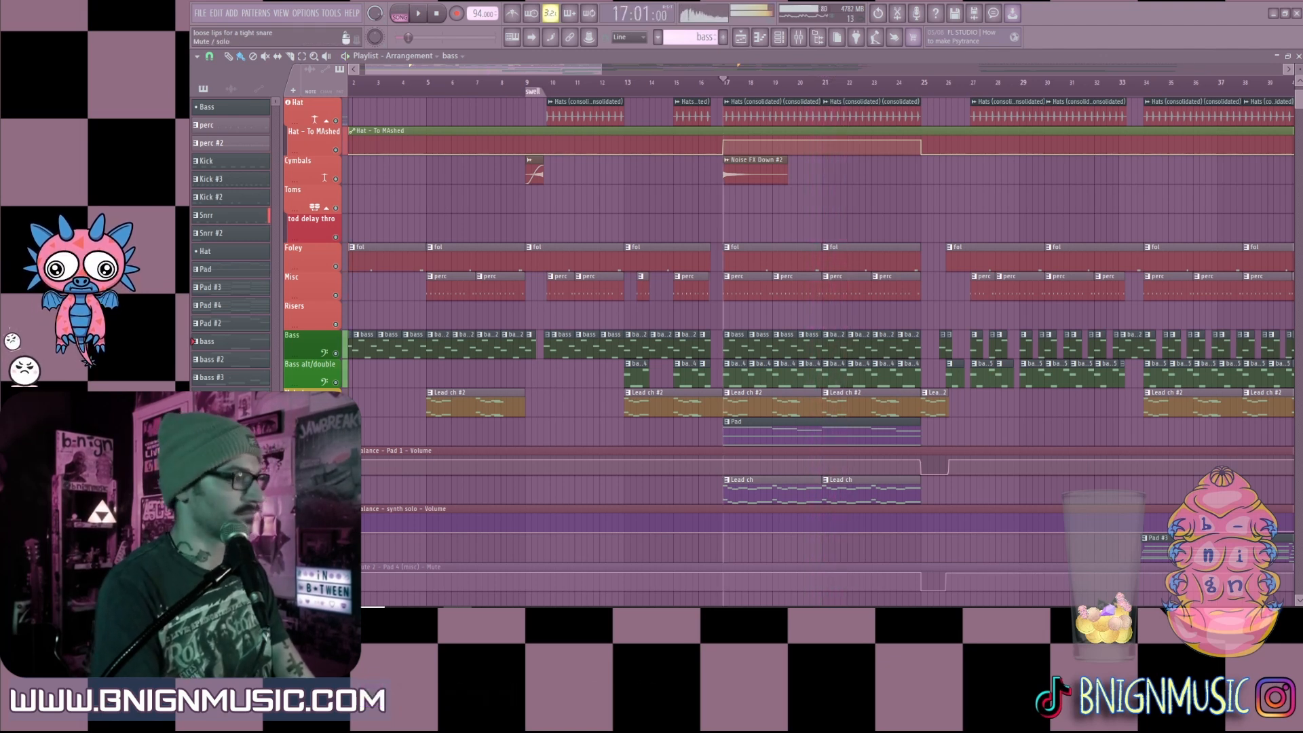
Step: Solo the Pad track and play it from bar 17, then restore the other tracks and stop playback
right_click(336, 440)
drag(730, 83, 727, 93)
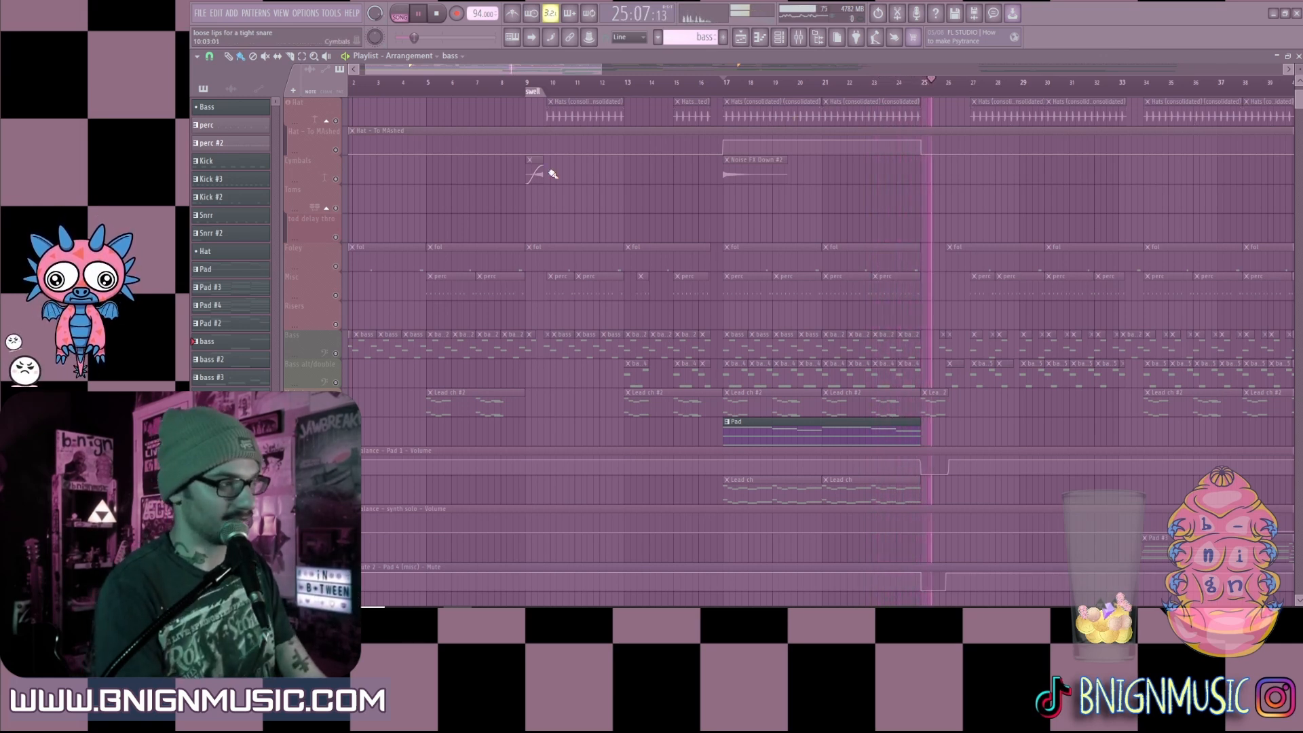
scroll(843, 175, down, 5)
key(space)
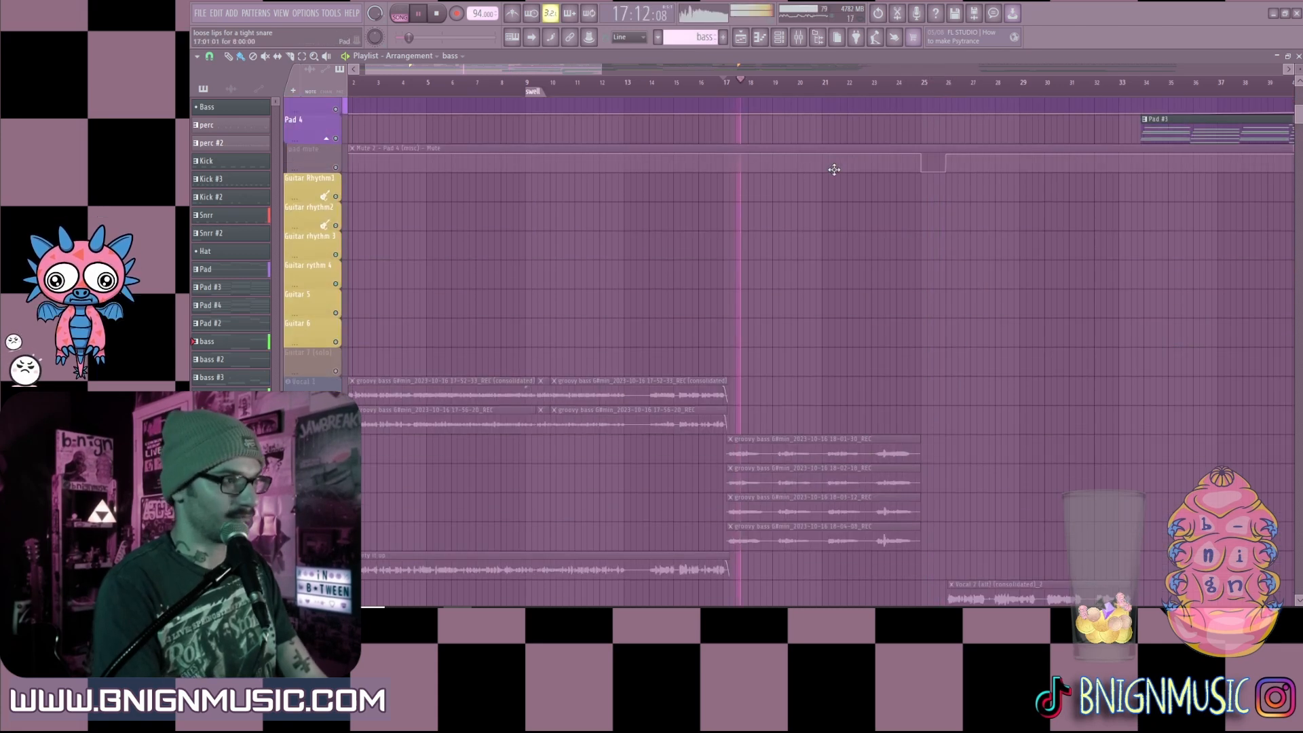
scroll(873, 193, up, 6)
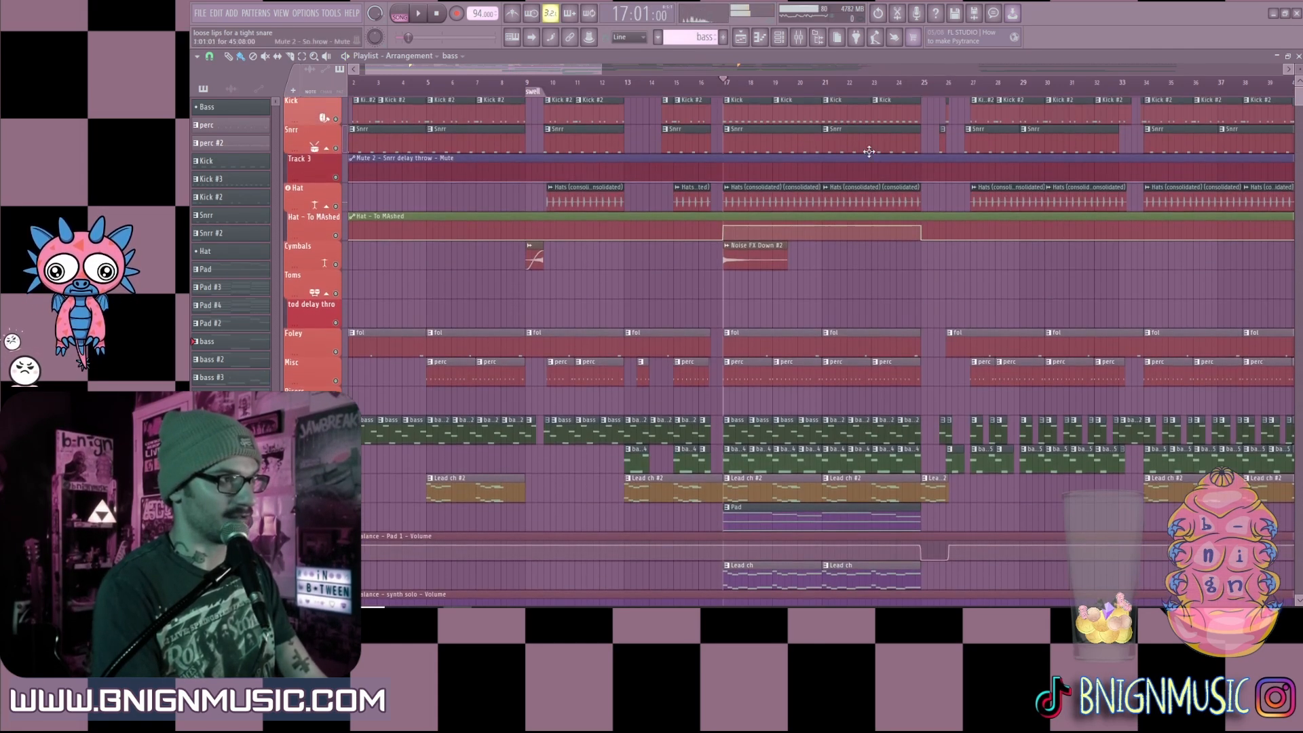
Step: Examine the drum, bass, melody and pad sections across the whole arrangement, placing the playhead at bar 25
drag(608, 68, 920, 113)
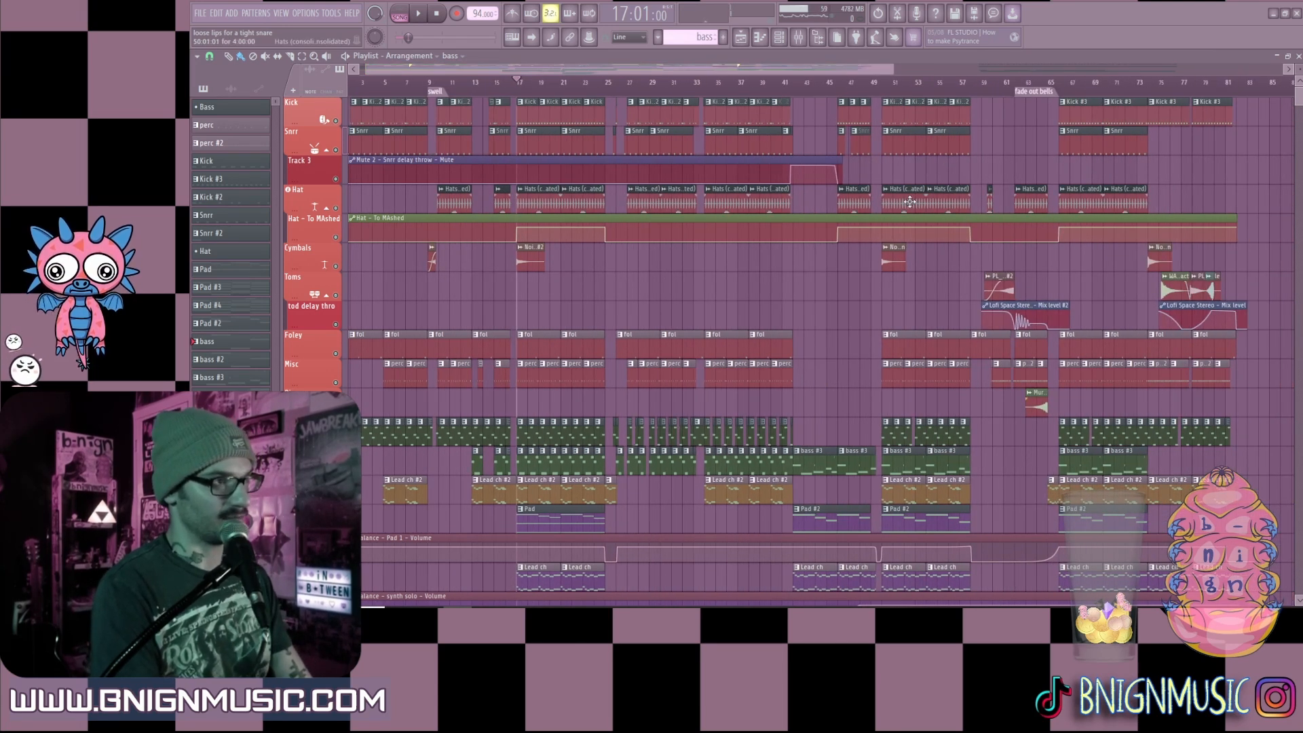
drag(894, 71, 1041, 74)
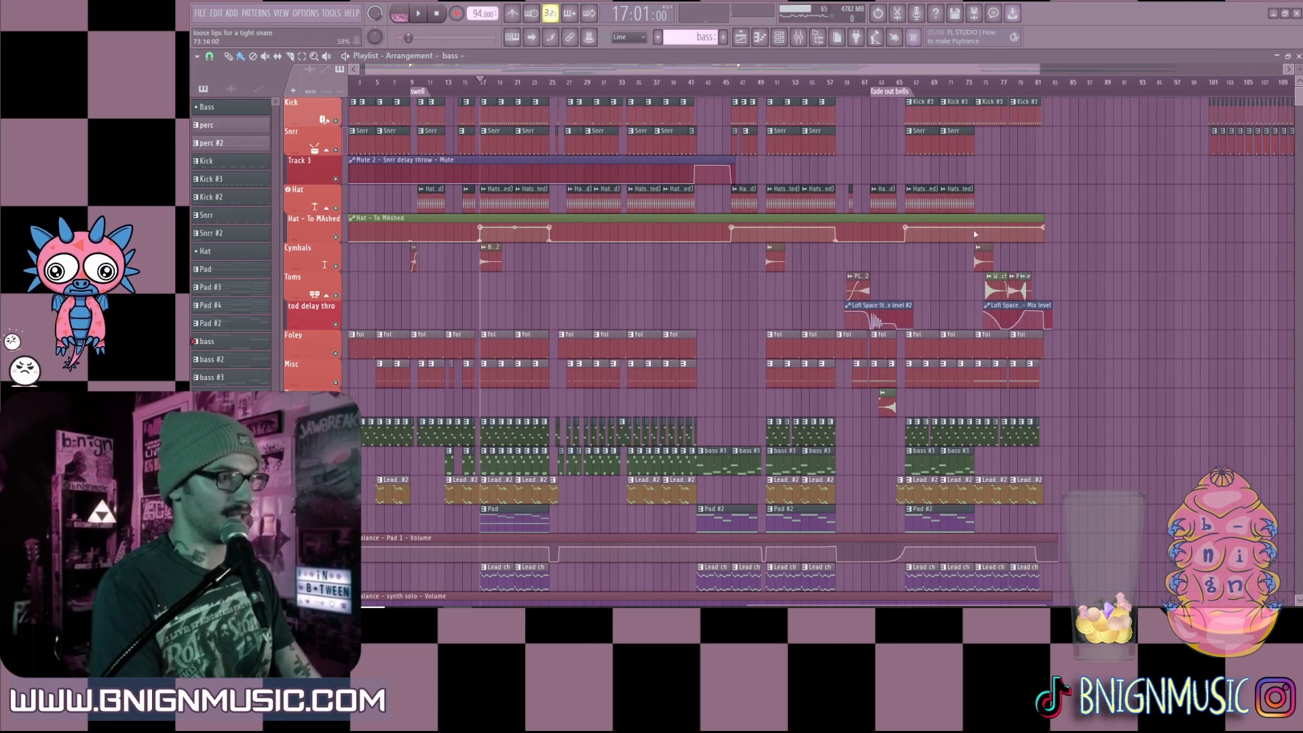
scroll(970, 240, down, 5)
scroll(974, 237, down, 2)
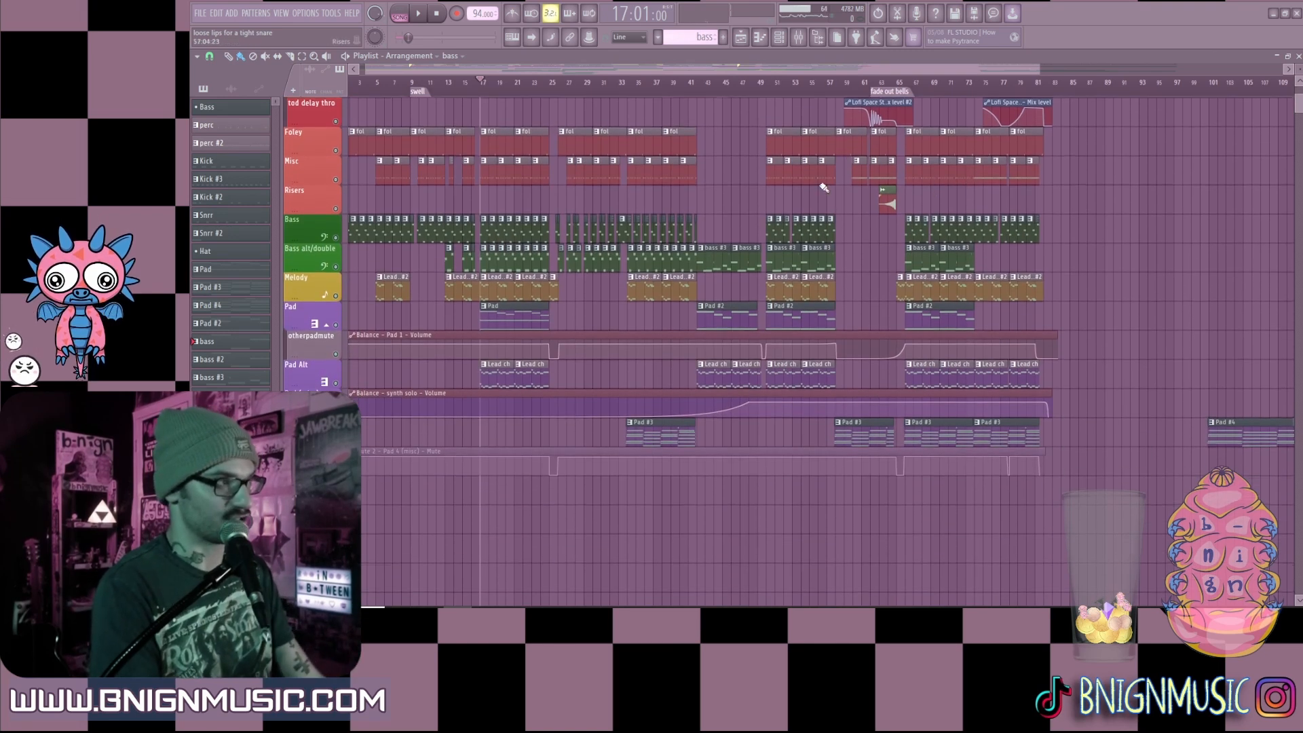
drag(489, 85, 549, 94)
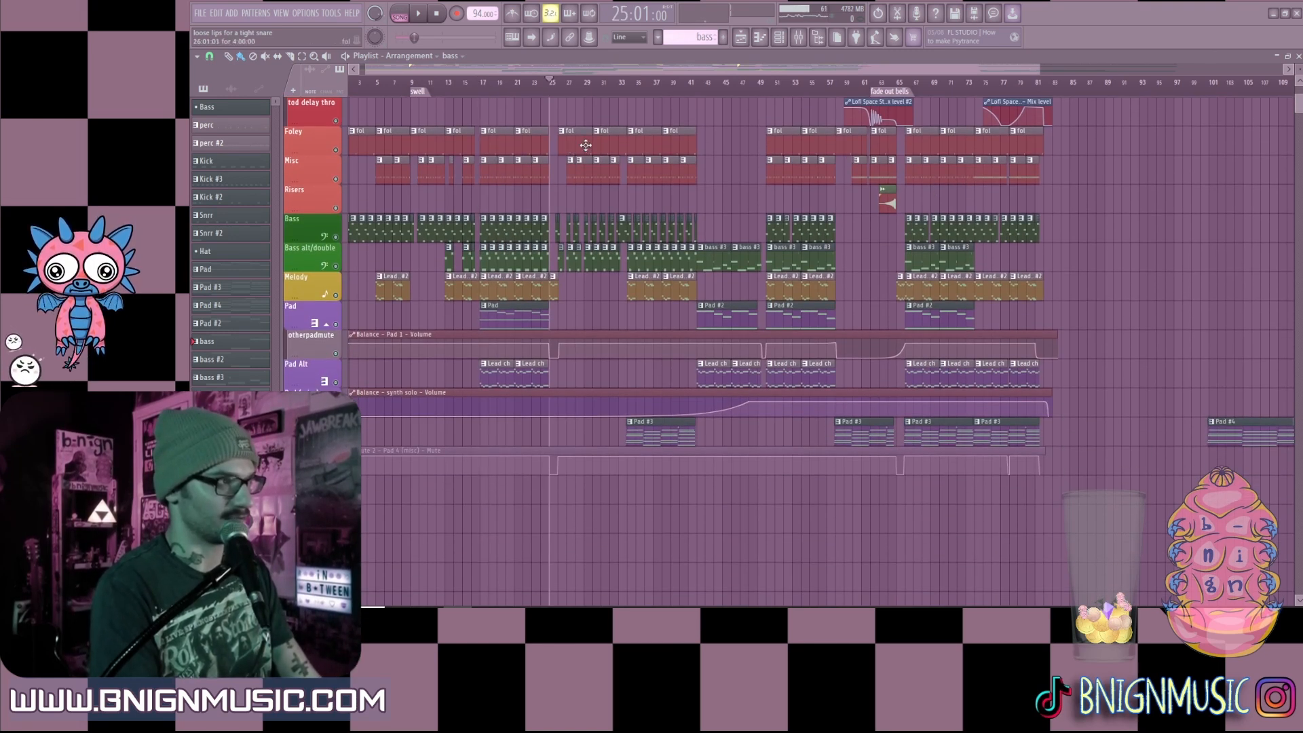
drag(1026, 72, 1102, 69)
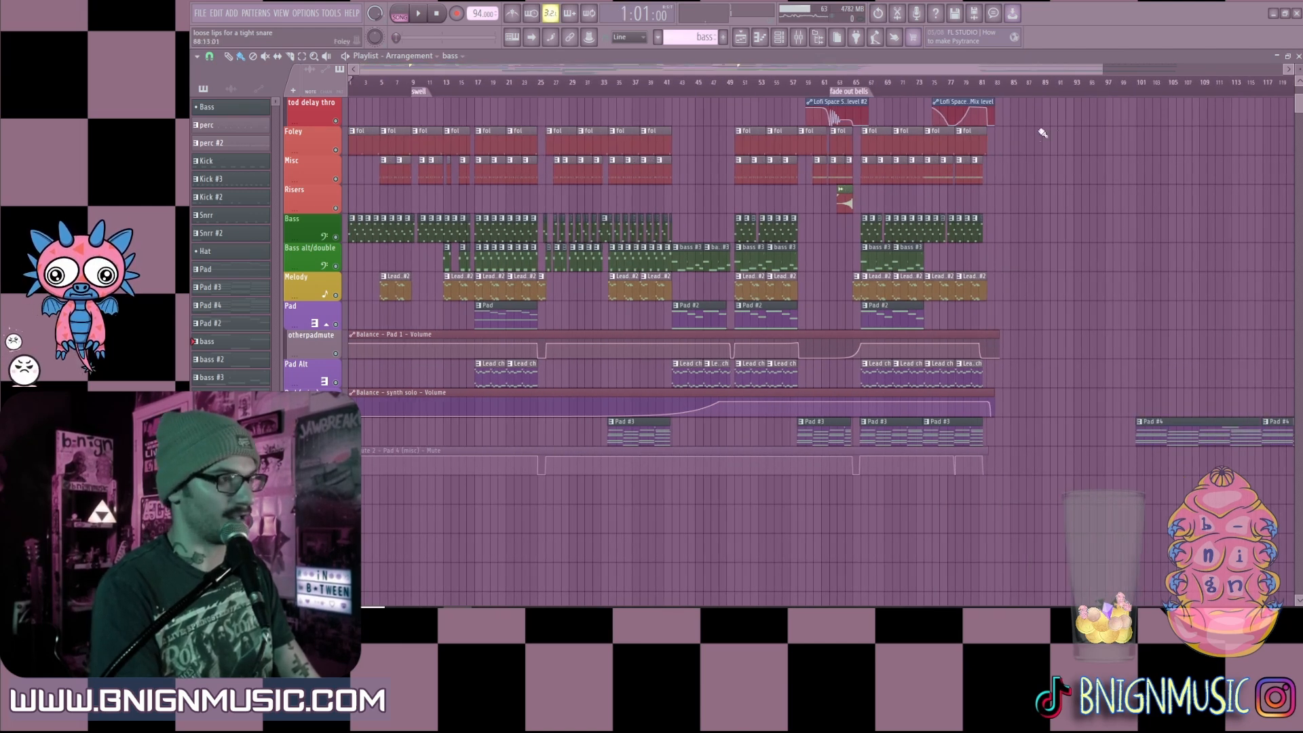
Step: Examine the vocal, guitar and scratch tracks below the pads along the full length of the song
scroll(1105, 165, down, 10)
scroll(1113, 169, up, 3)
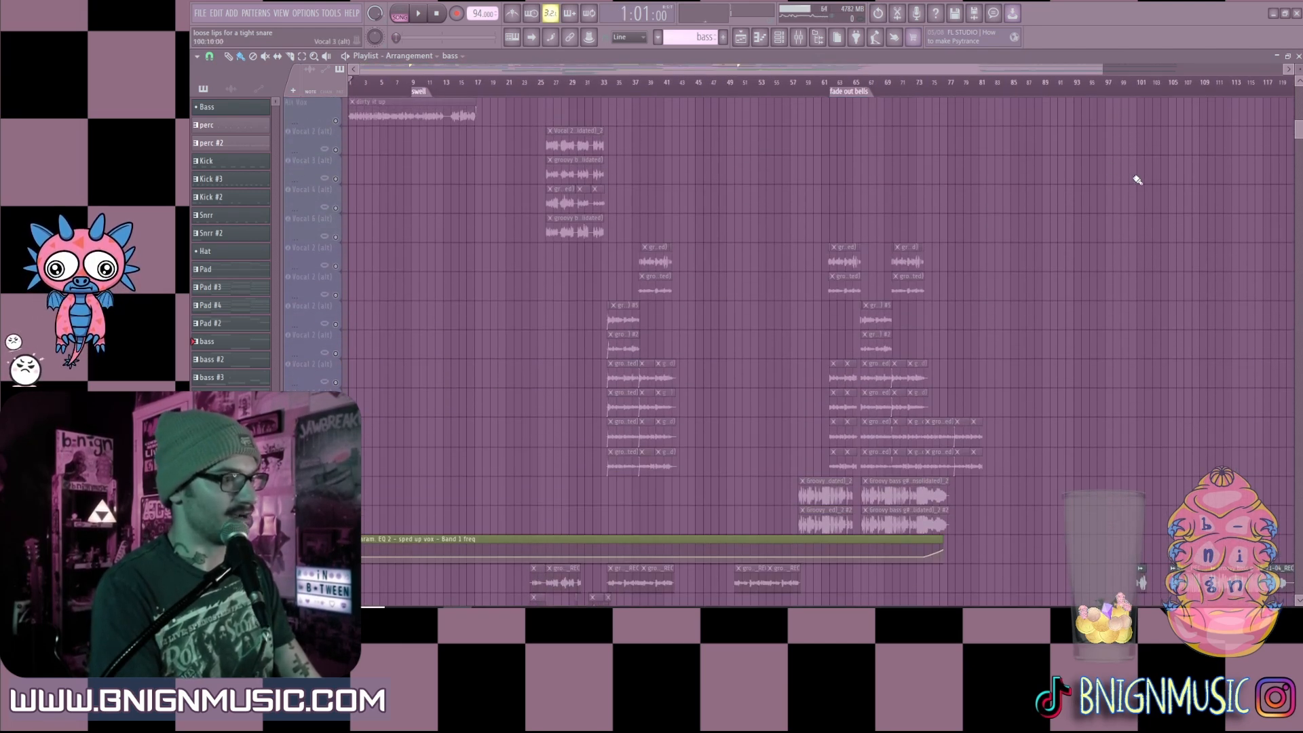
scroll(1139, 180, down, 8)
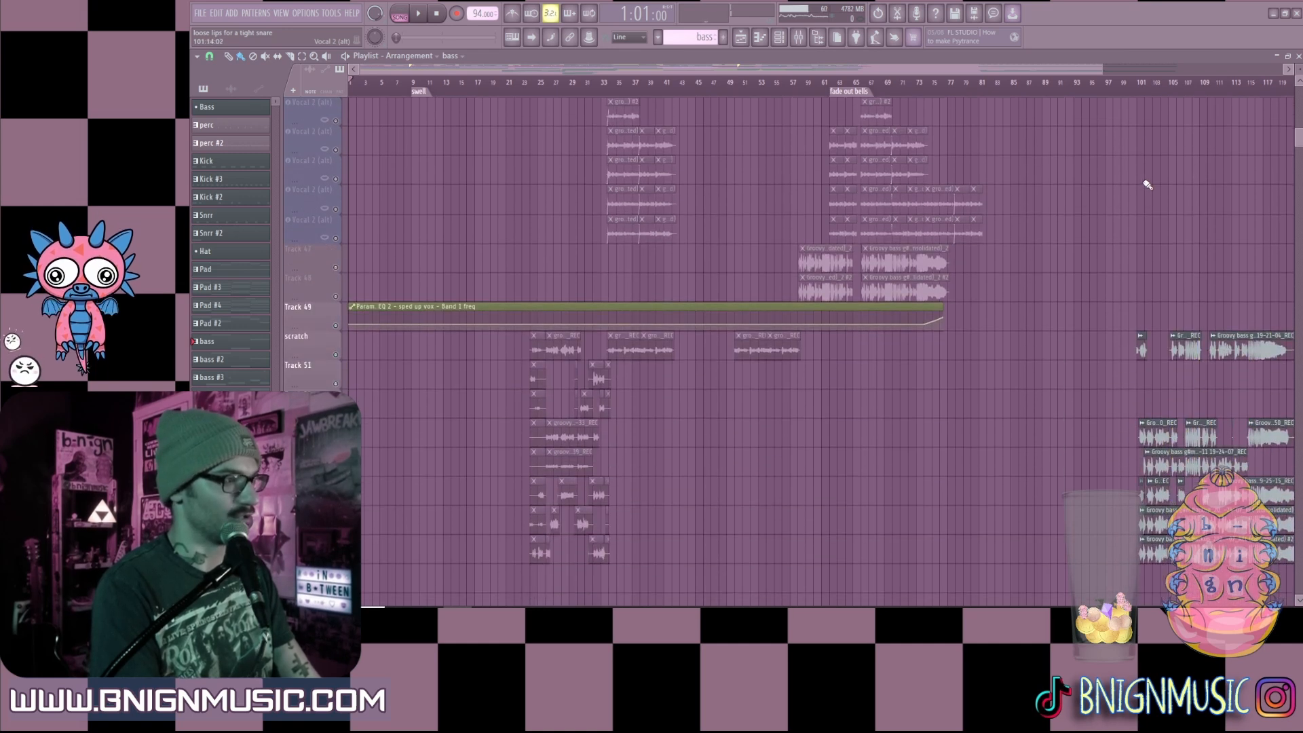
scroll(1147, 185, down, 3)
drag(1105, 68, 1301, 70)
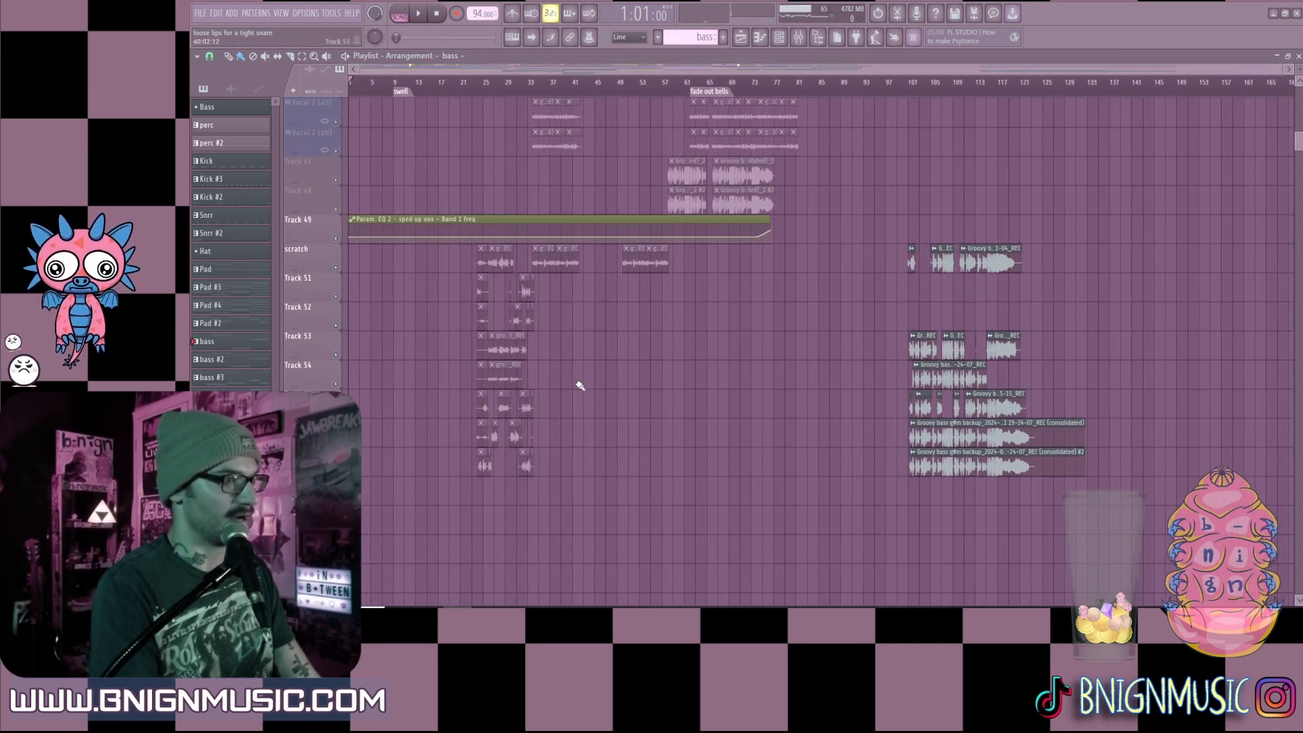
scroll(964, 341, up, 20)
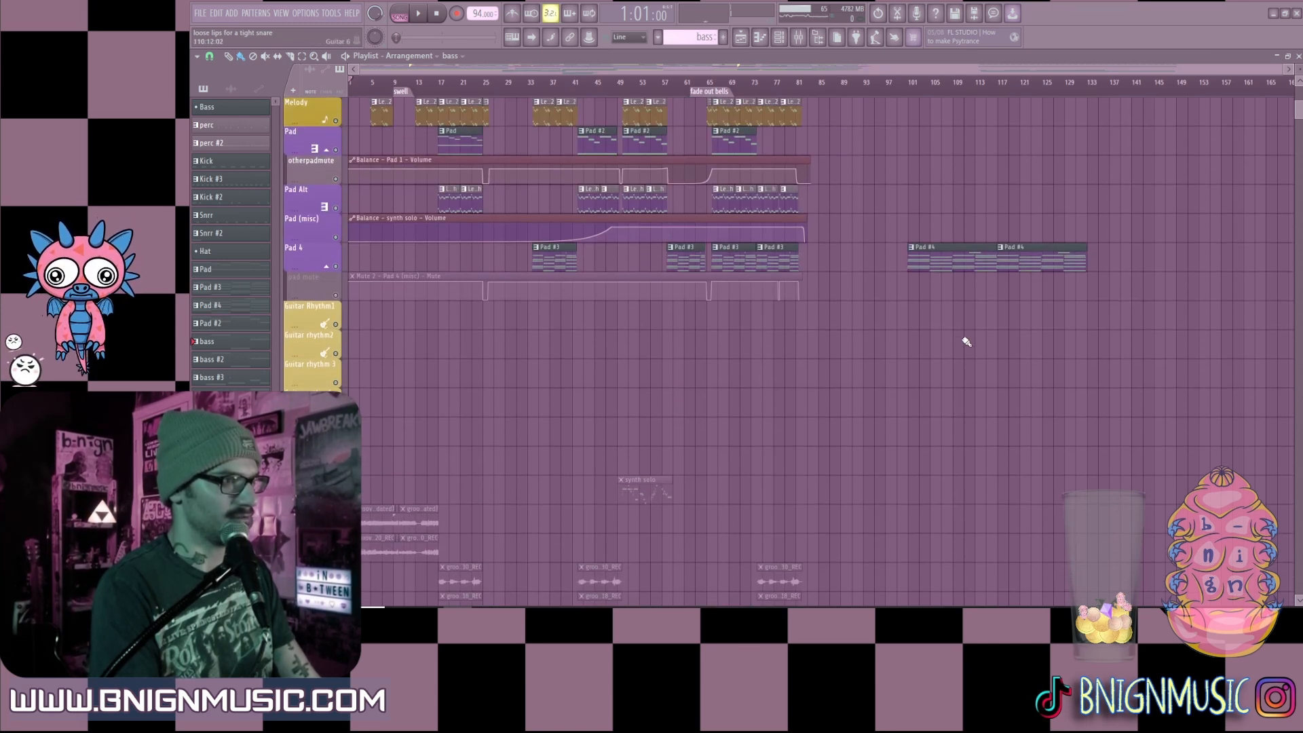
scroll(967, 341, up, 9)
scroll(779, 358, down, 20)
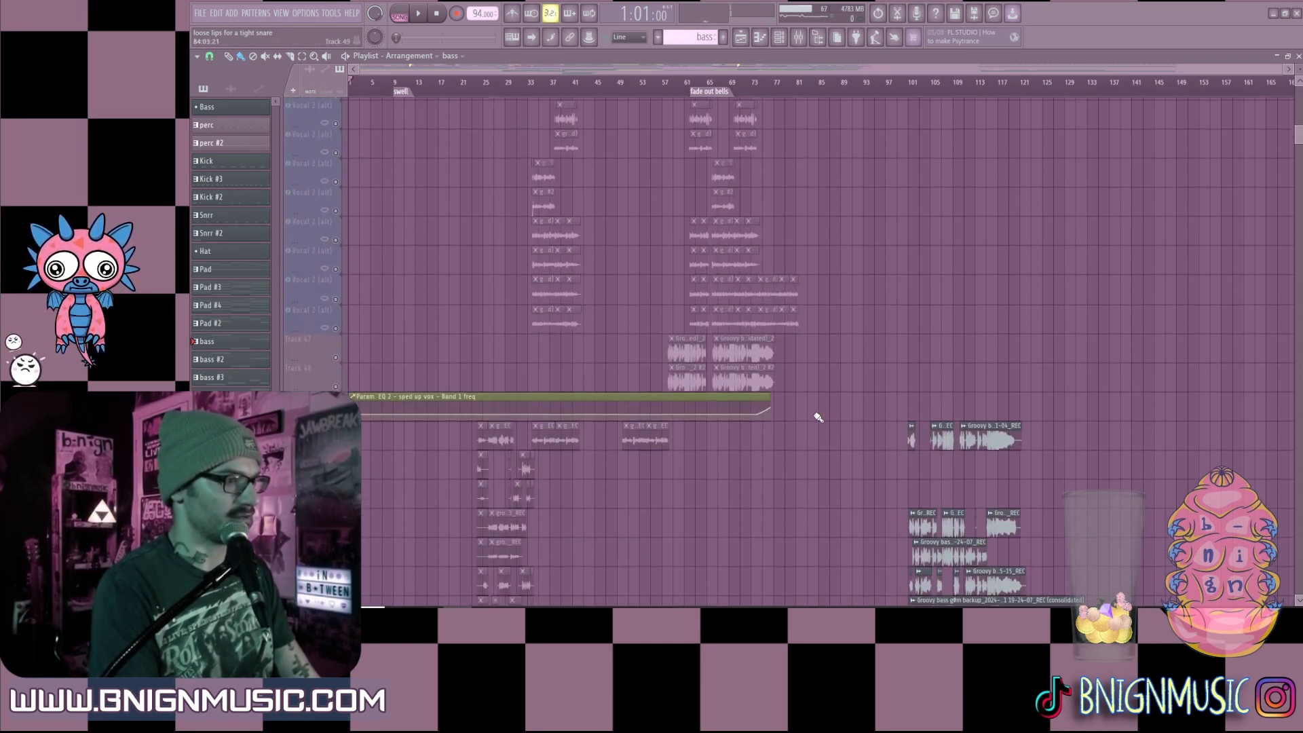
scroll(818, 419, down, 9)
scroll(887, 302, up, 12)
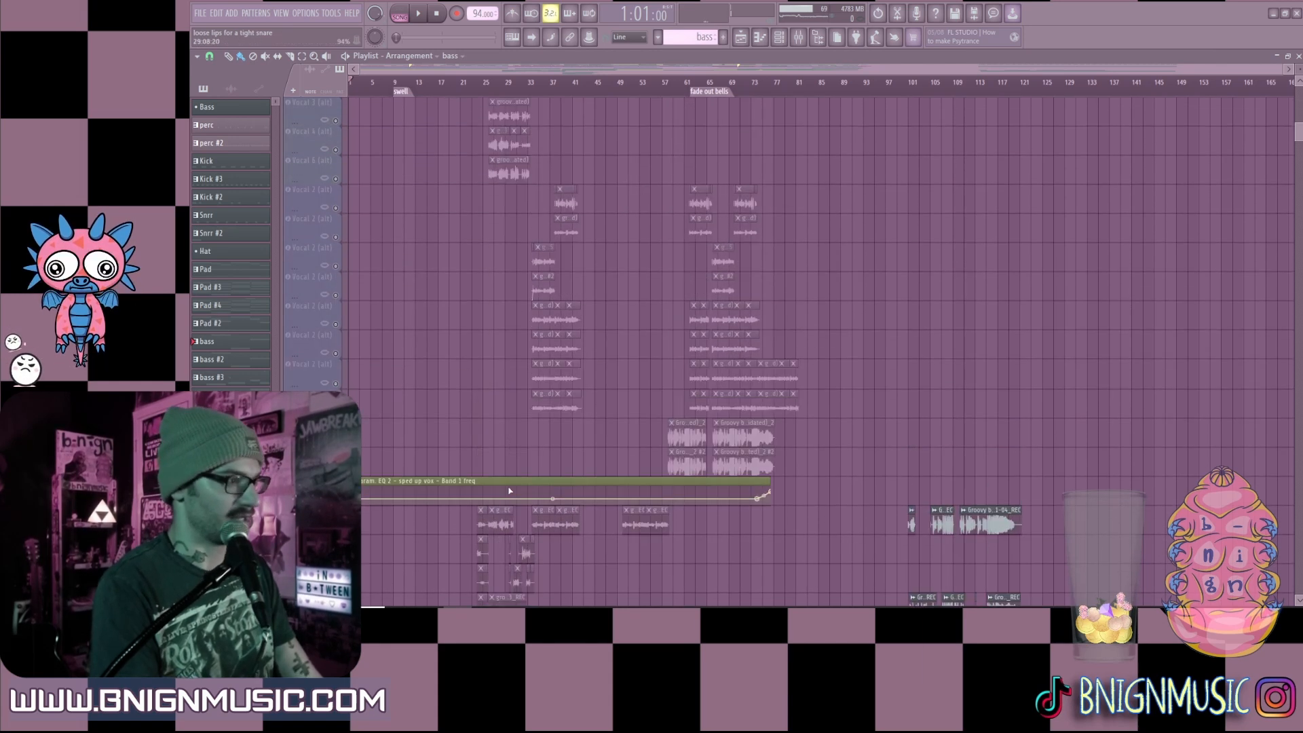
scroll(576, 461, up, 20)
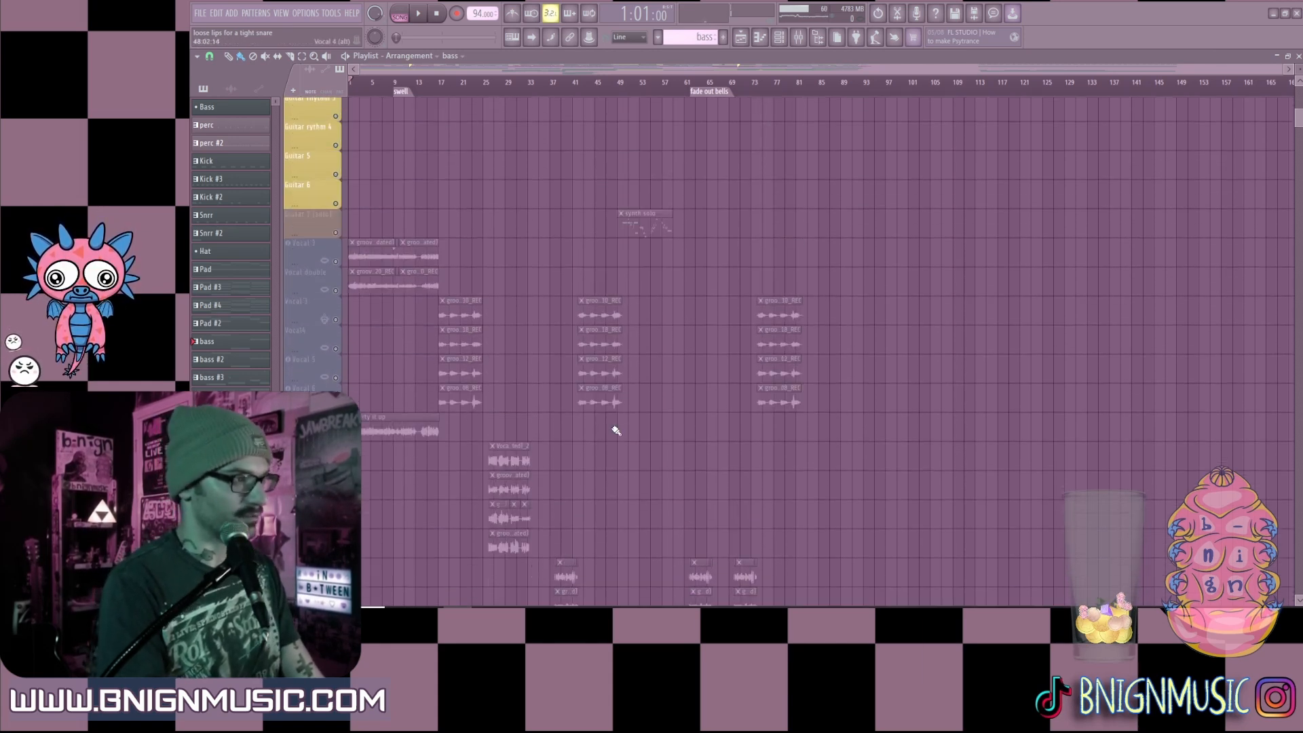
scroll(638, 401, up, 9)
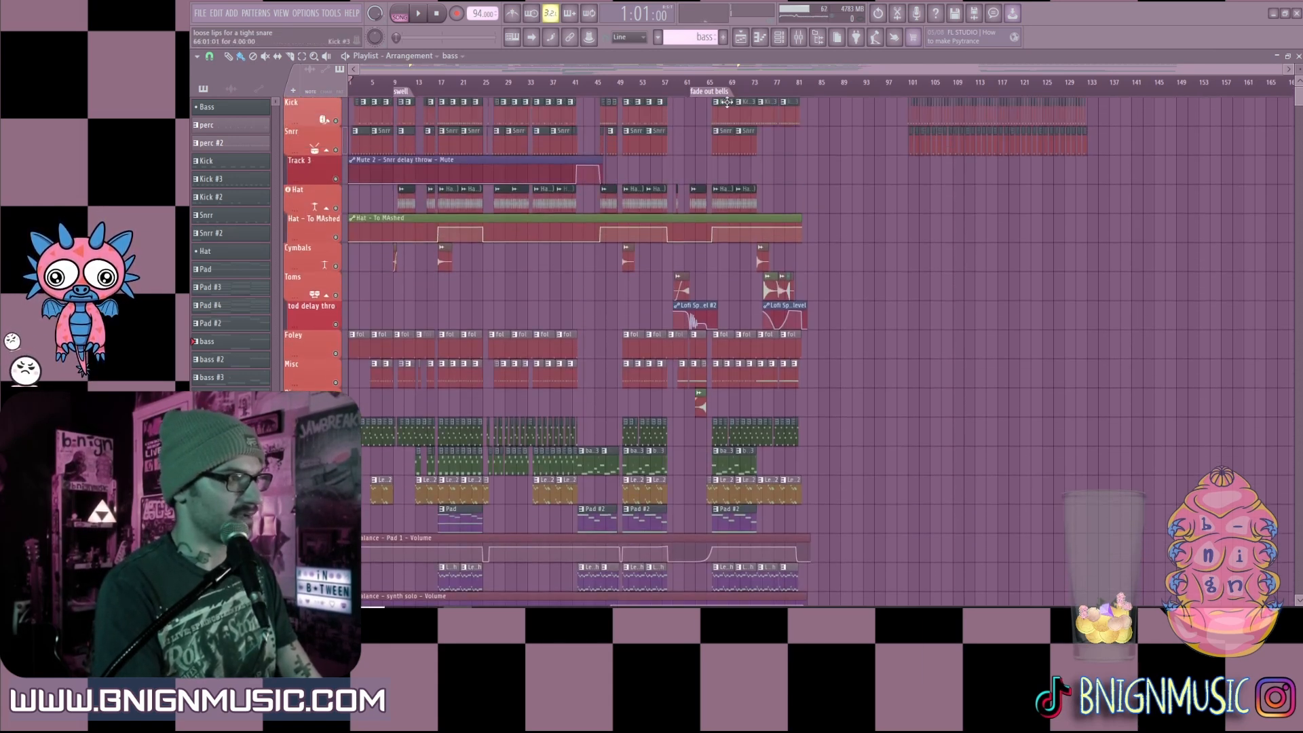
Step: Zoom the timeline in to about the first 50 bars, then solo the "dirty it up" vocal track and play it from bar 1
drag(1281, 70, 534, 70)
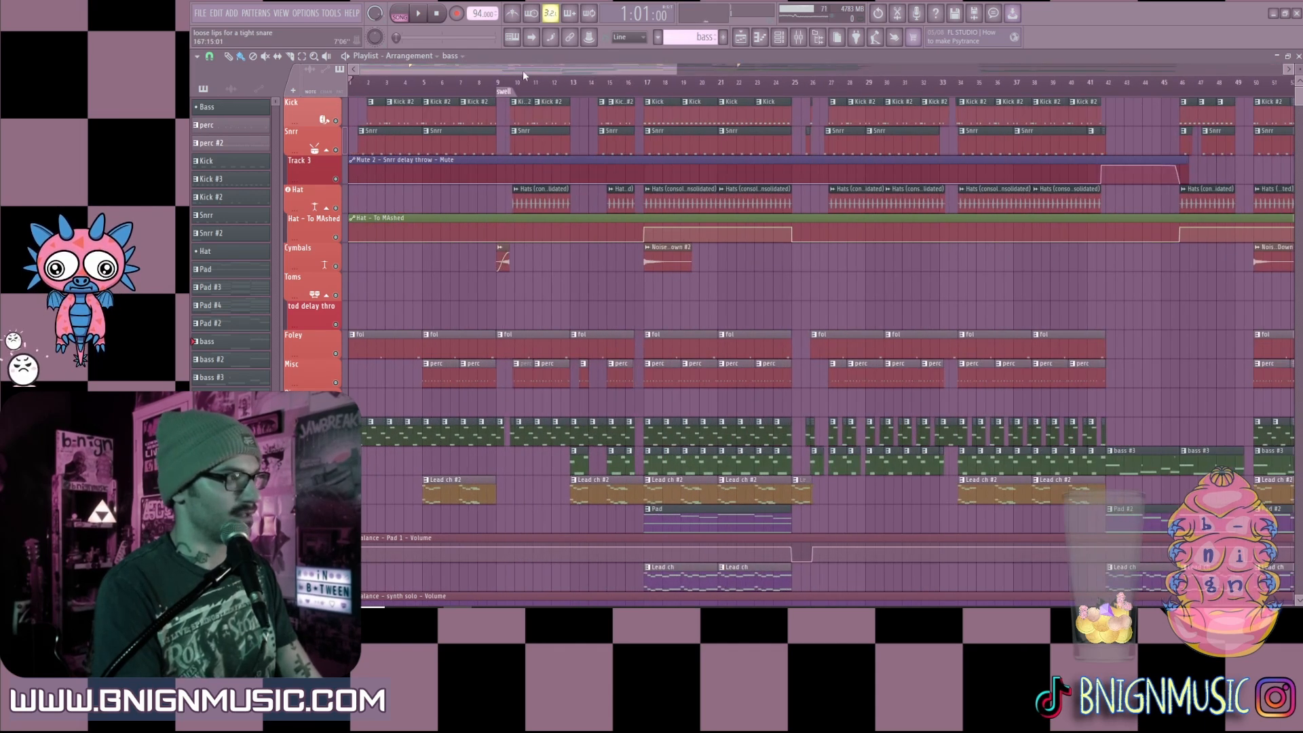
scroll(706, 319, down, 20)
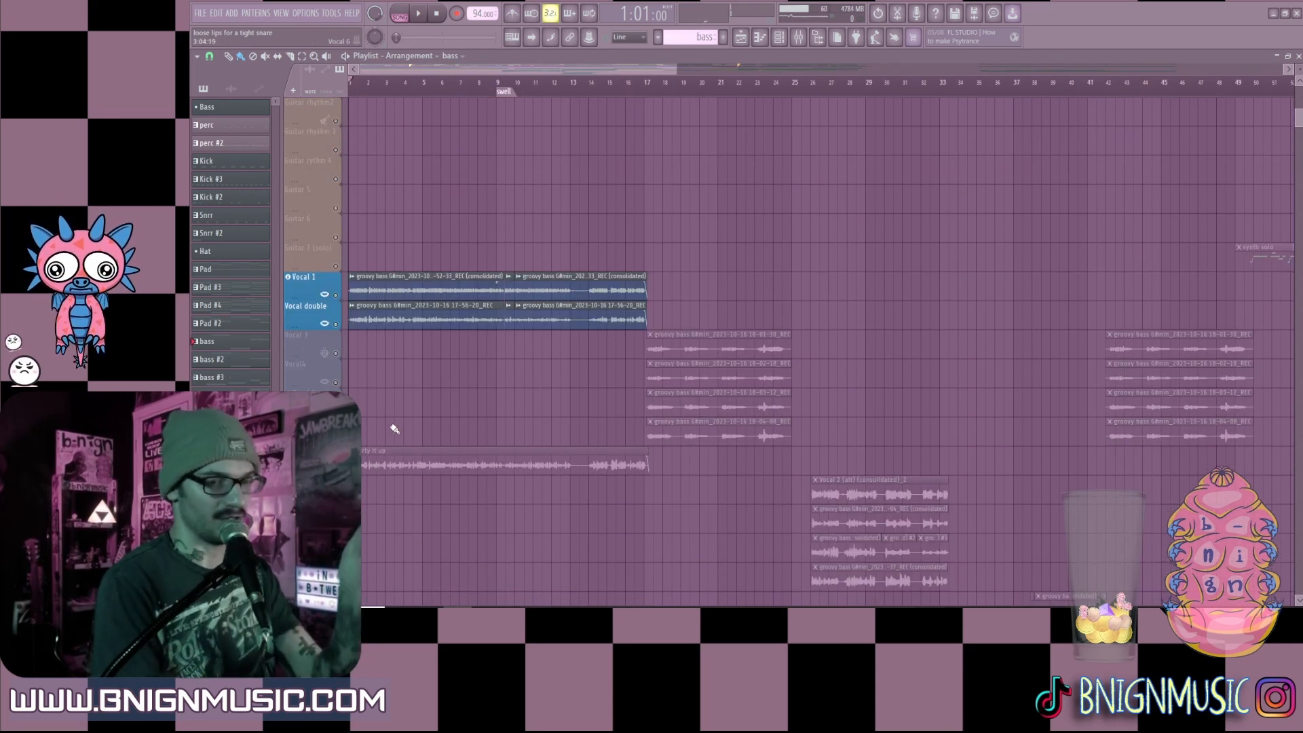
click(335, 470)
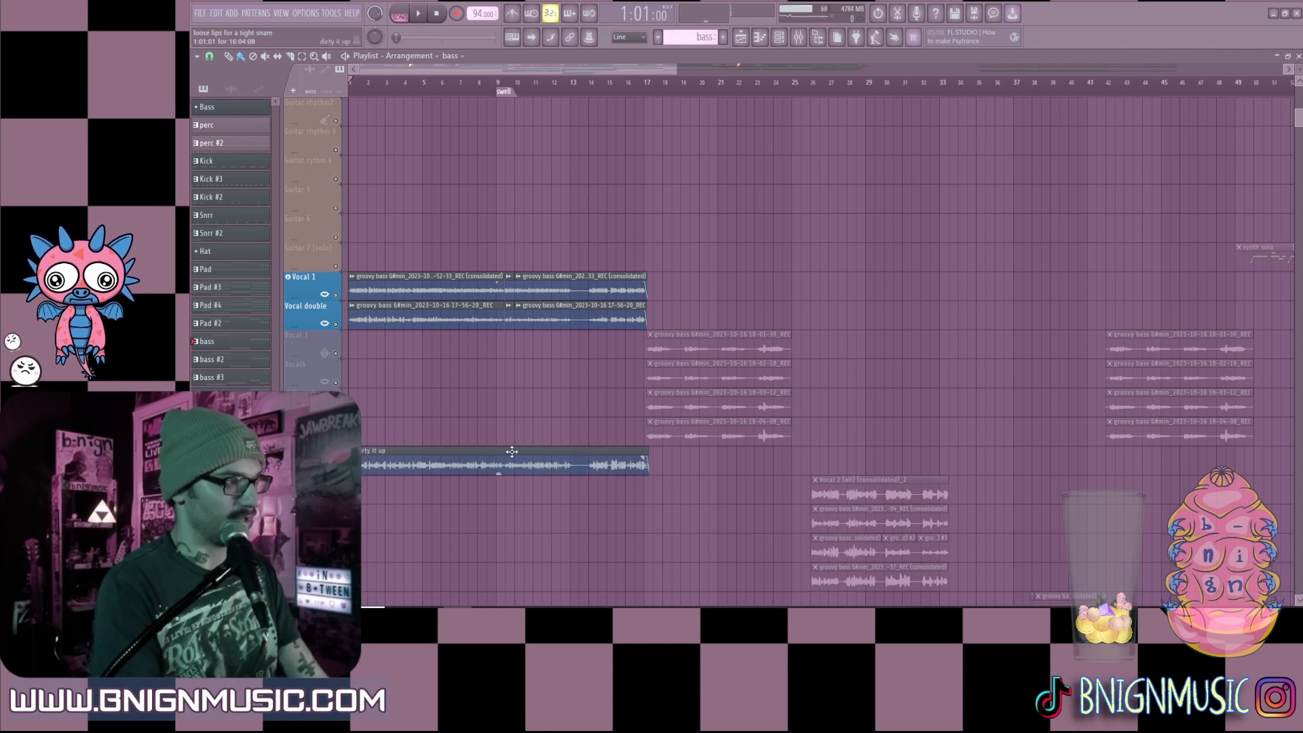
right_click(336, 470)
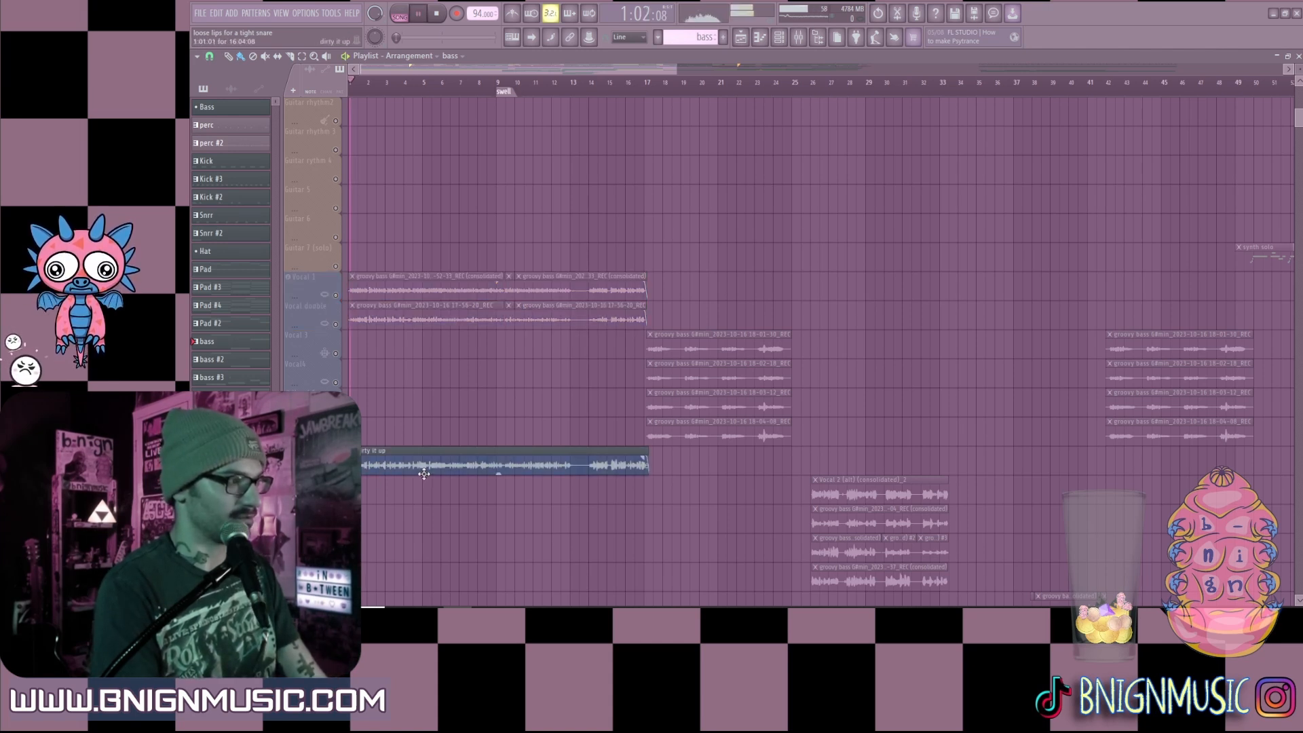
Step: Bypass the effects on the Vocal 1 (Alt) mixer channel to hear the dry vocal, and stop playback
click(799, 37)
drag(438, 470, 607, 493)
click(563, 156)
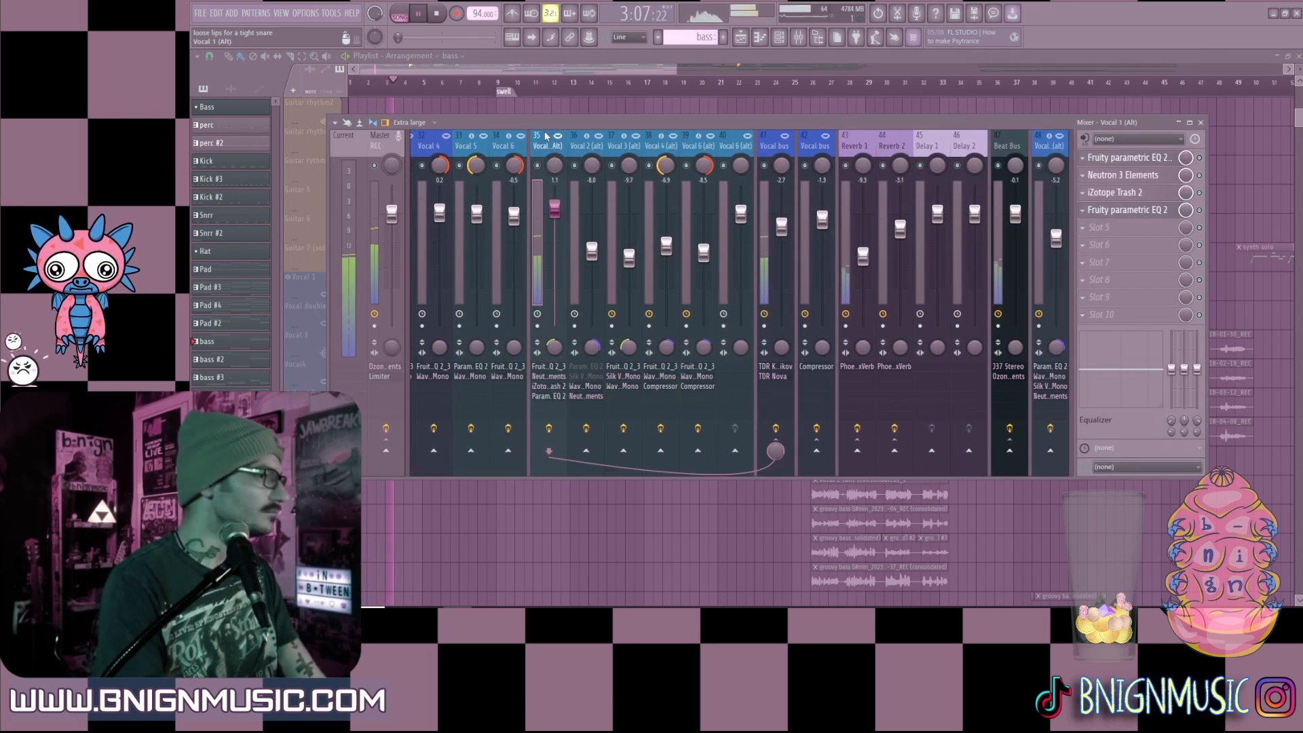
click(560, 430)
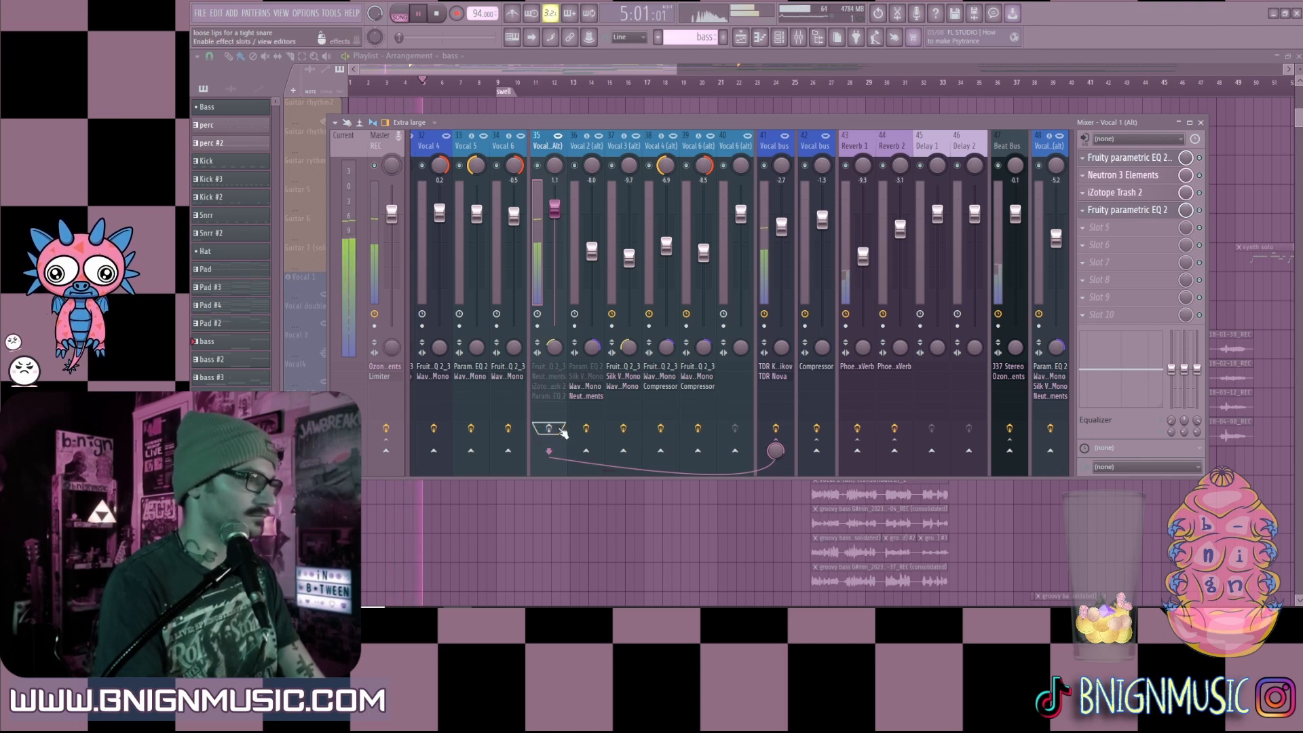
key(space)
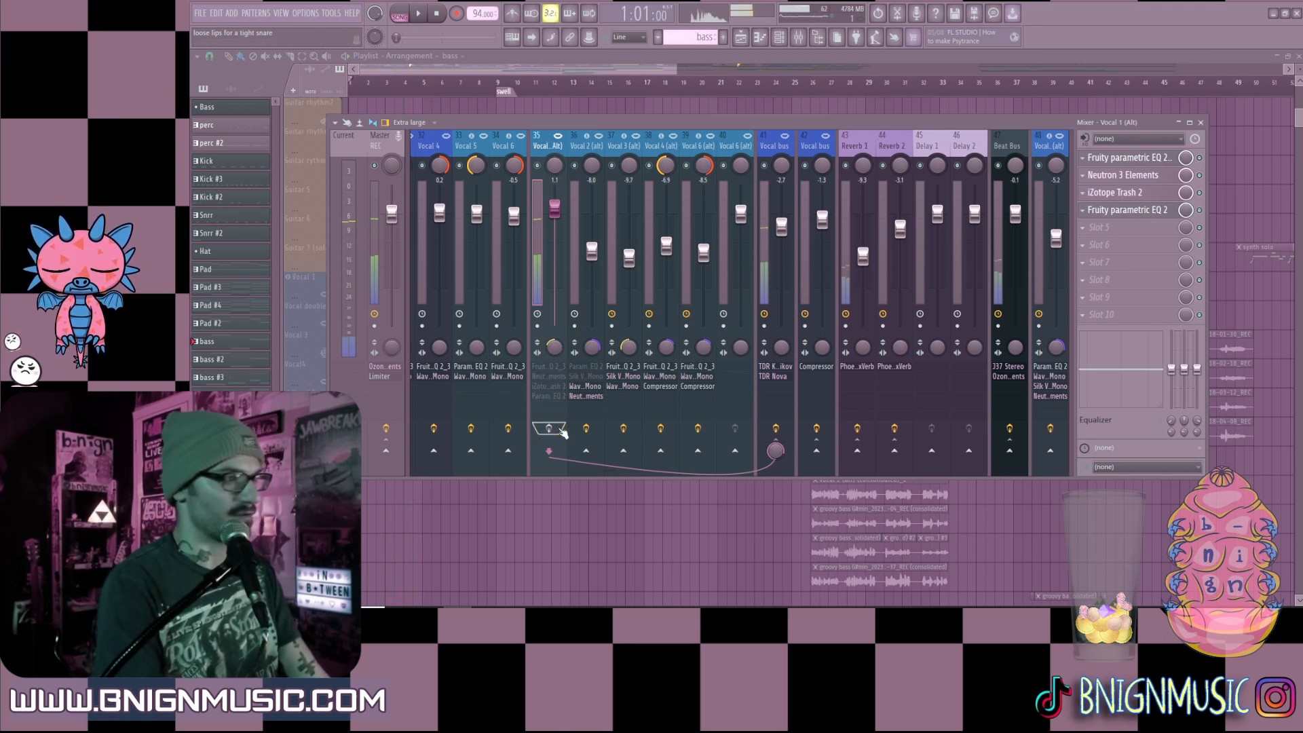
Step: Unmute the Vocal 1 and Vocal double tracks, mute the "dirty it up" track and play from bar 1
click(613, 66)
click(337, 295)
click(337, 324)
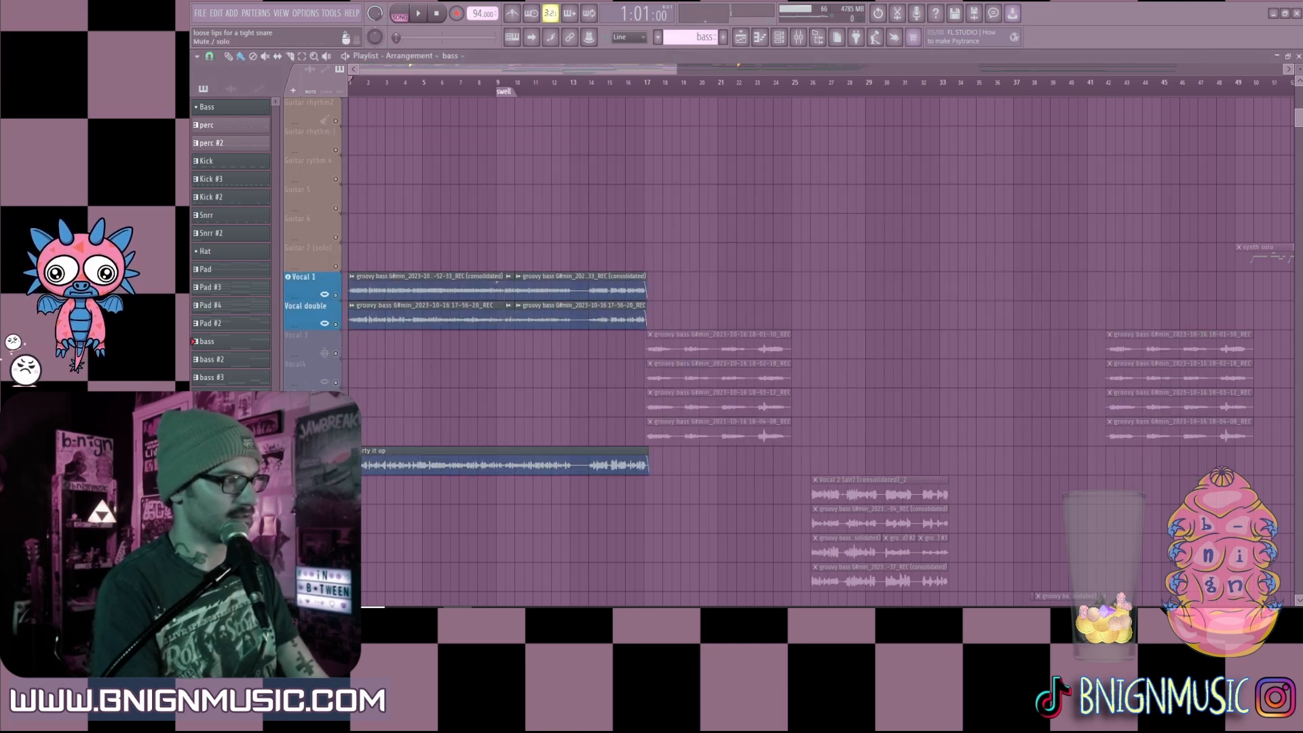
click(362, 456)
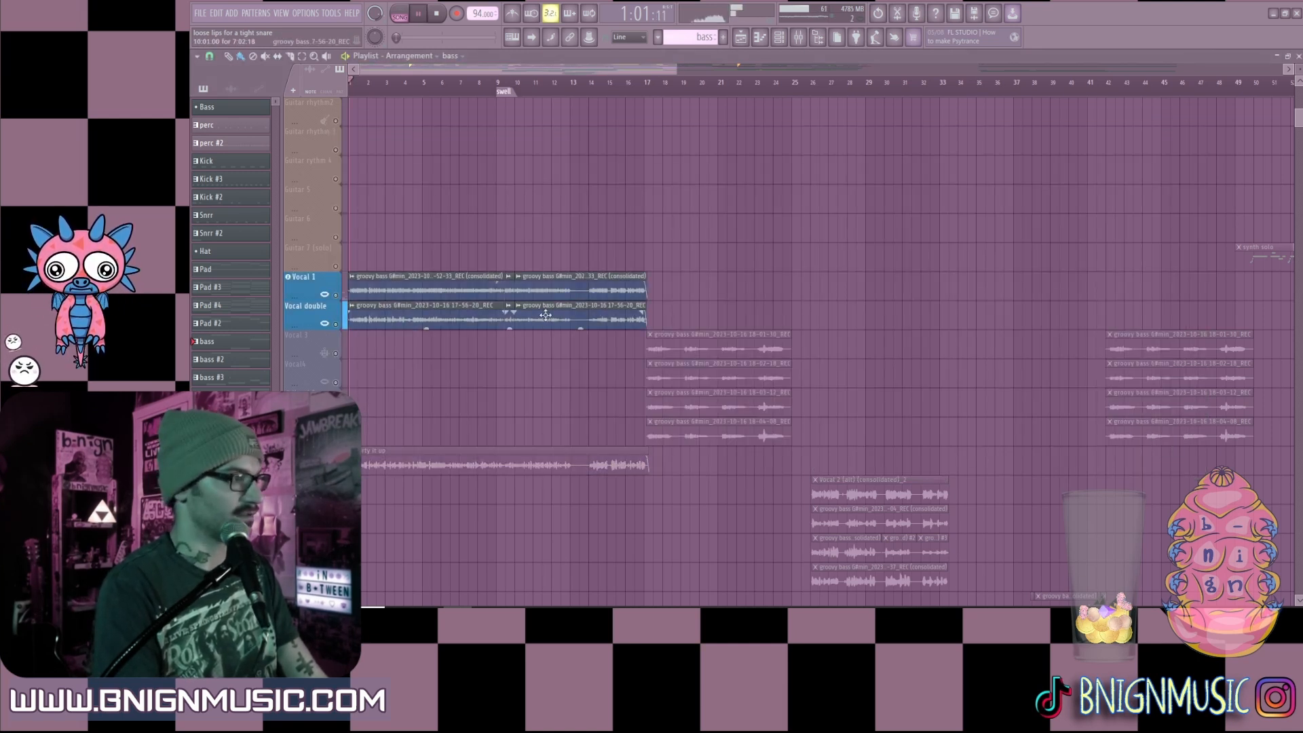
Step: Review the Vocal 1 channel's panning and effects chain in the mixer while both vocals play
click(801, 39)
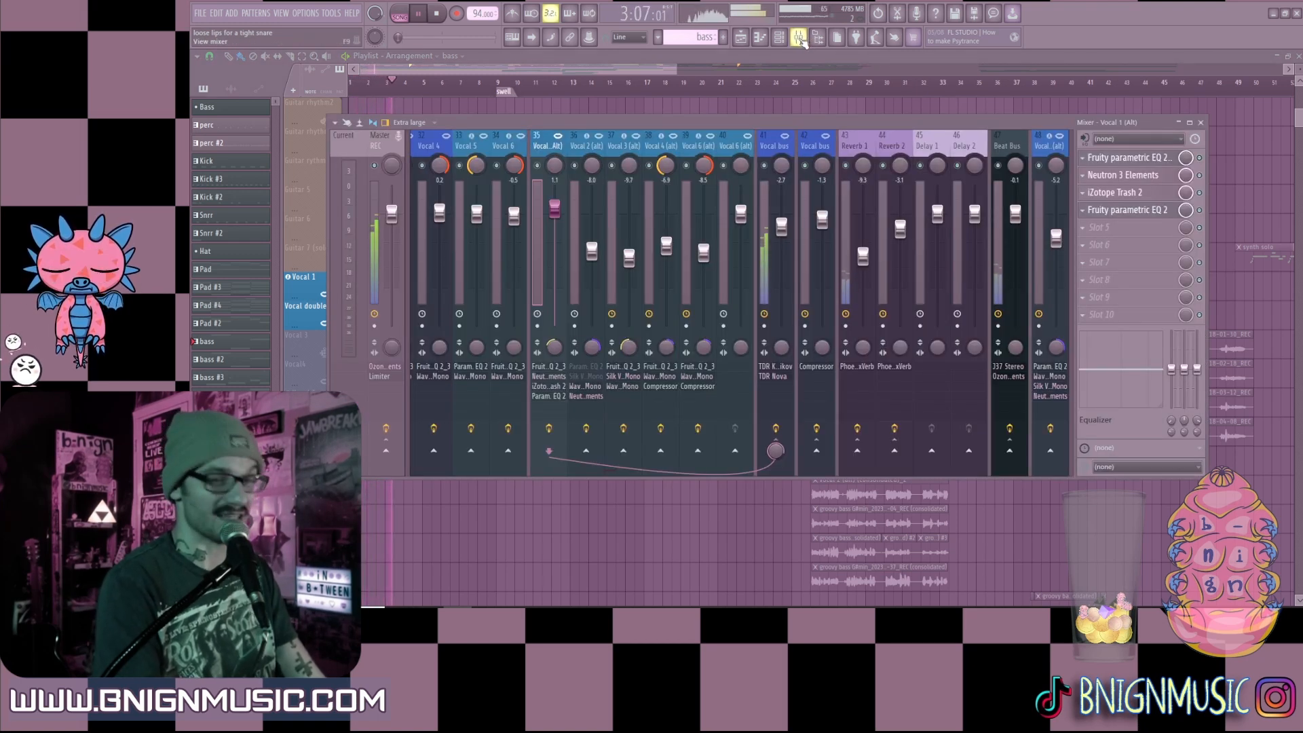
click(800, 39)
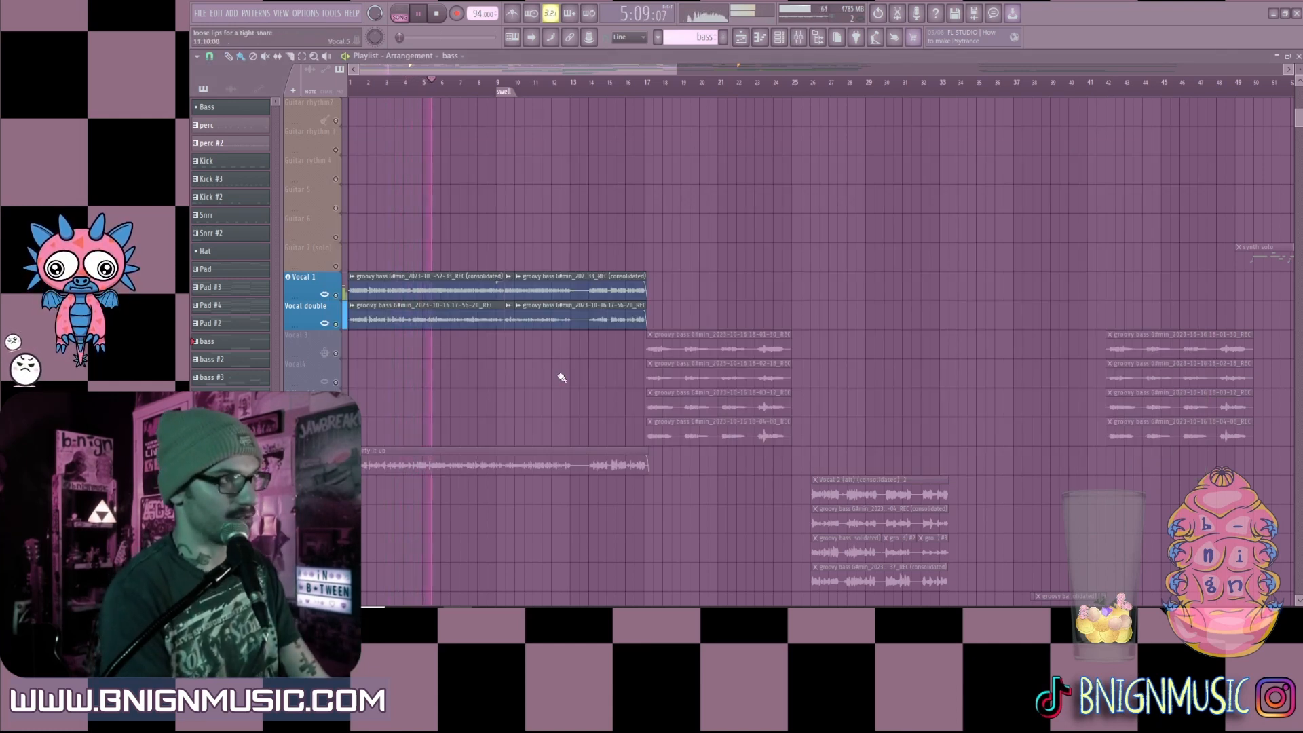
click(799, 37)
drag(585, 472, 558, 469)
click(691, 143)
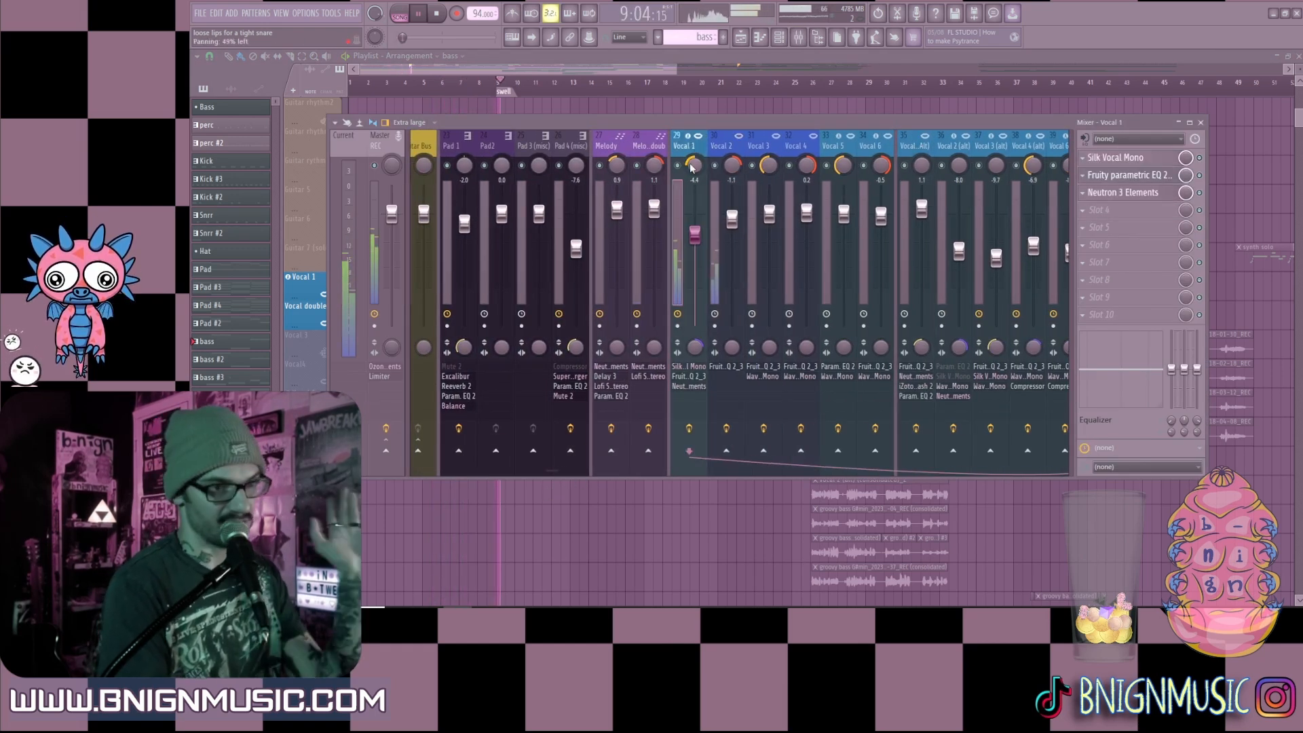
key(F9)
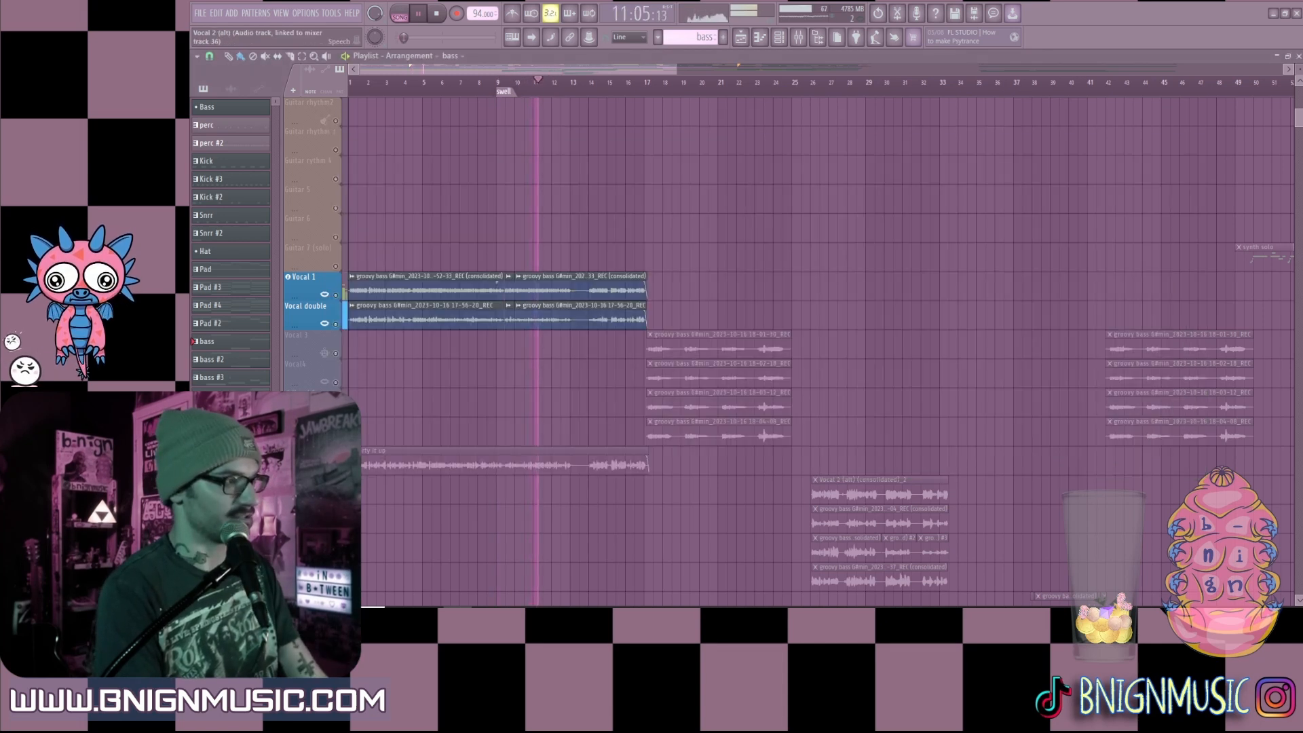
Step: Unmute the "dirty it up" vocal track and check the vocal channels in the mixer during playback
click(335, 469)
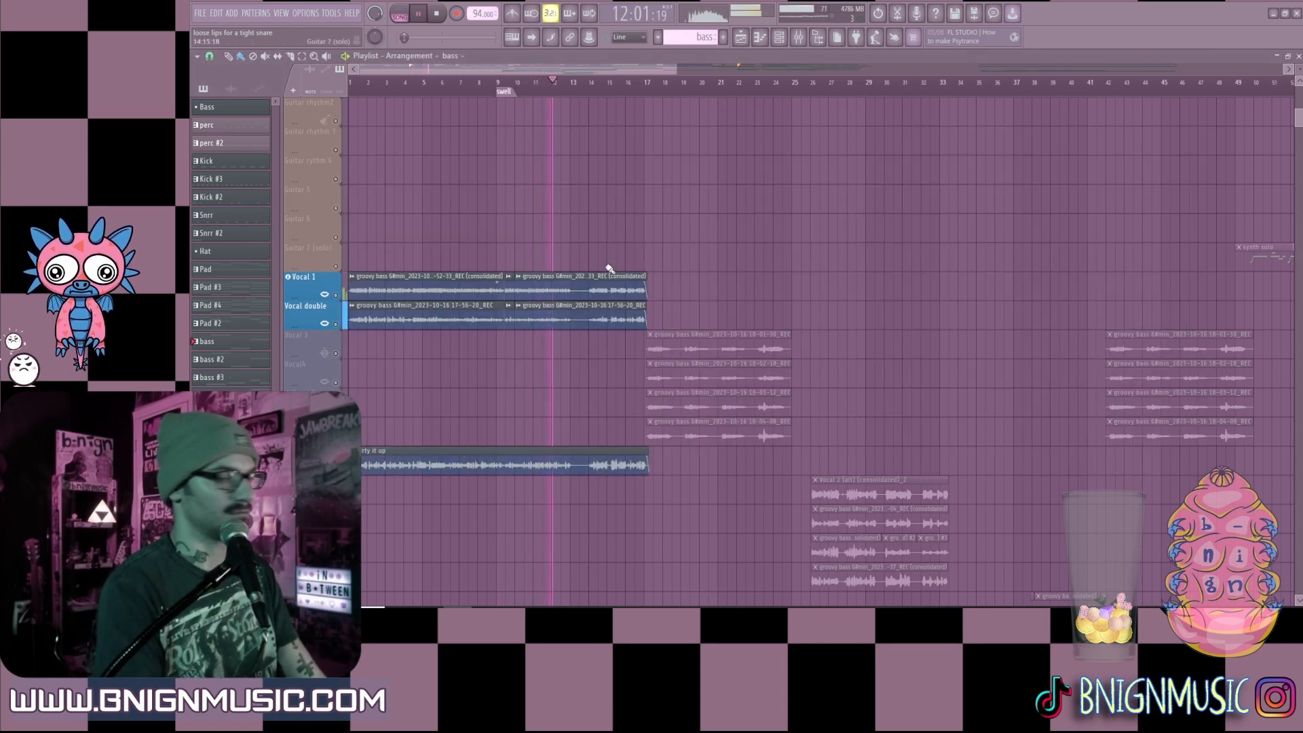
click(799, 38)
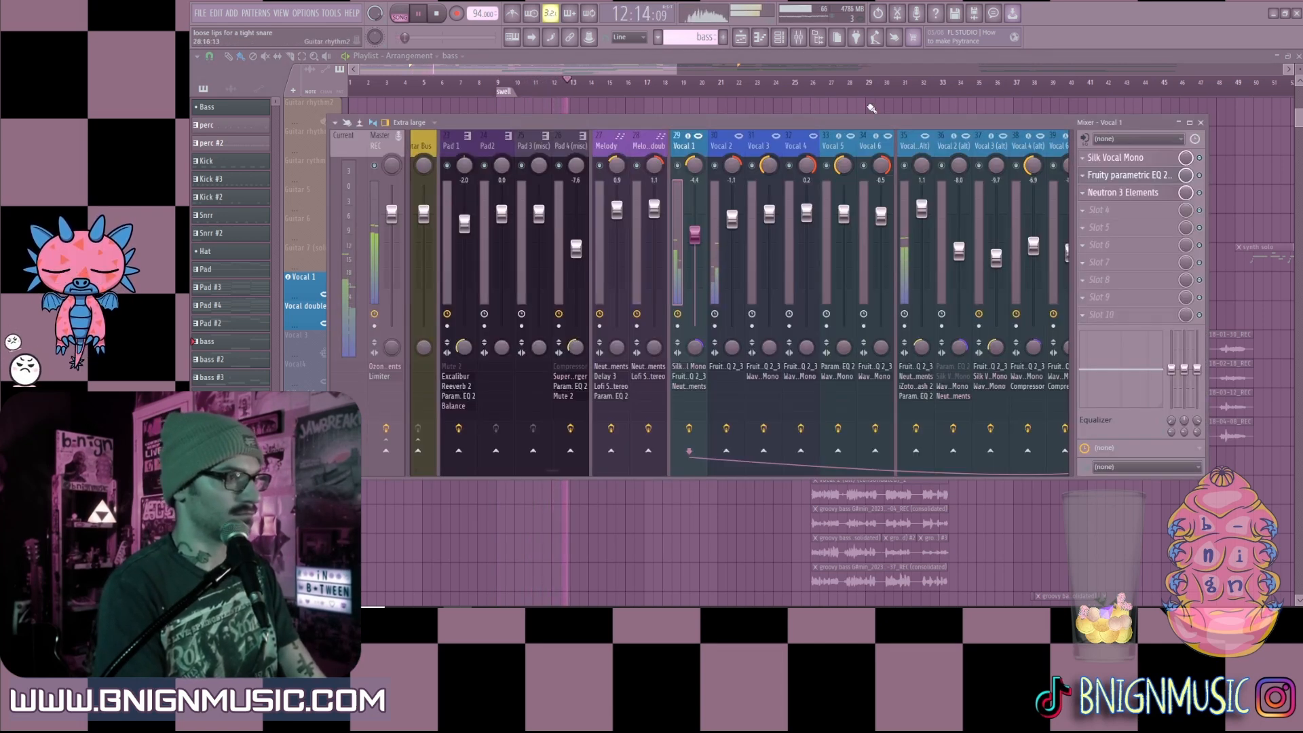
key(F9)
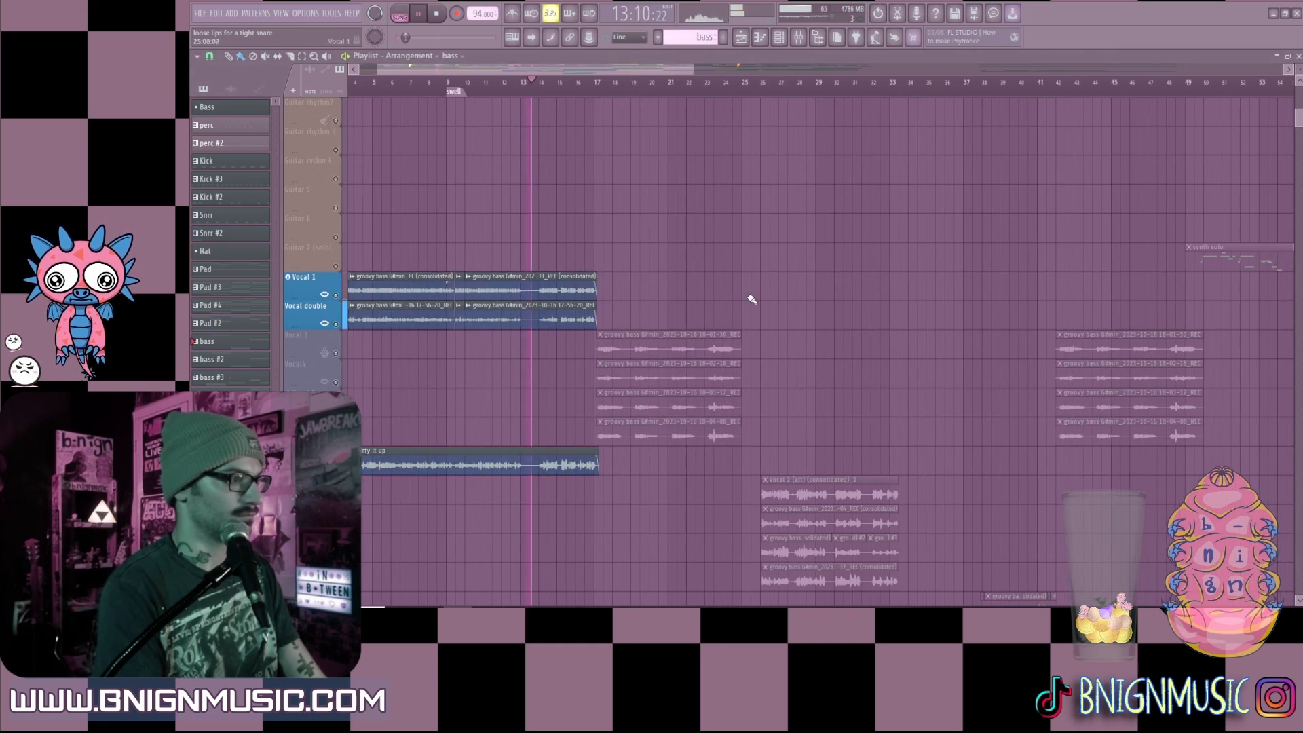
Step: Solo the Alt Vox track holding the "dirty it up" clip and listen to it alone from bar 13
right_click(335, 470)
key(space)
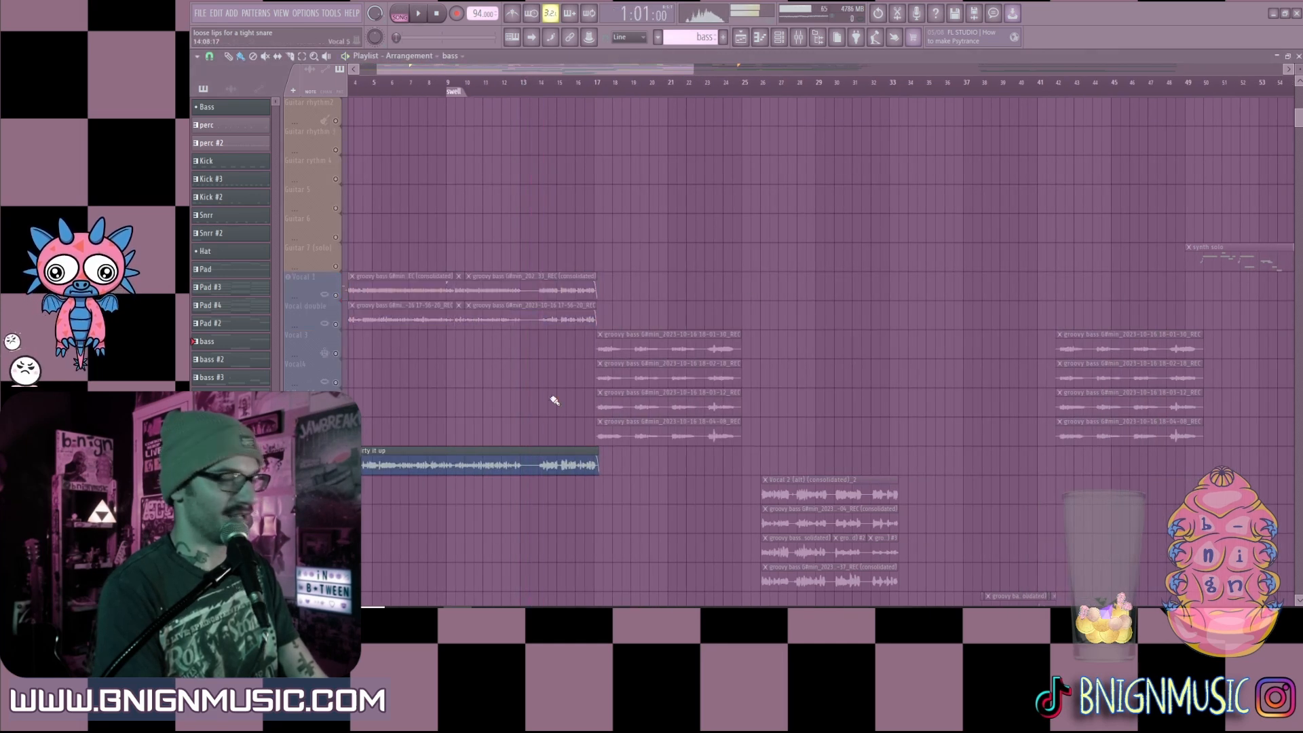
scroll(706, 85, up, 3)
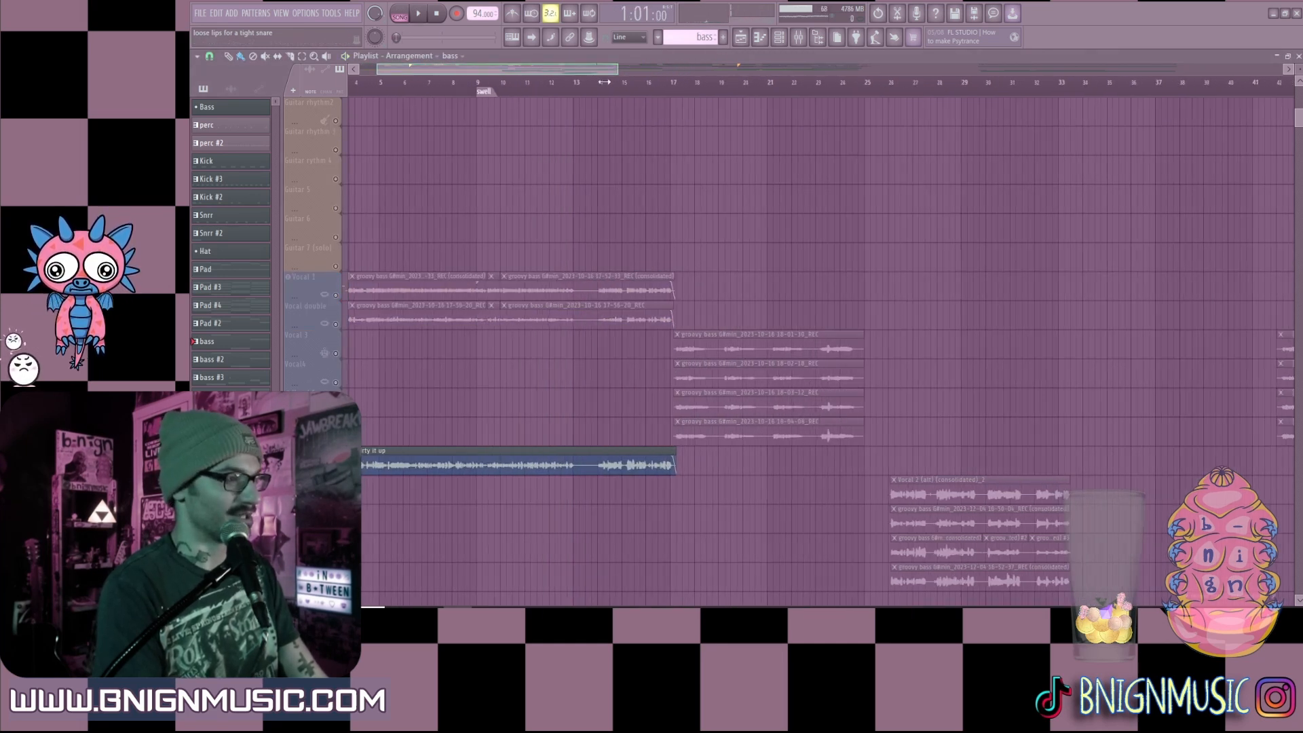
key(space)
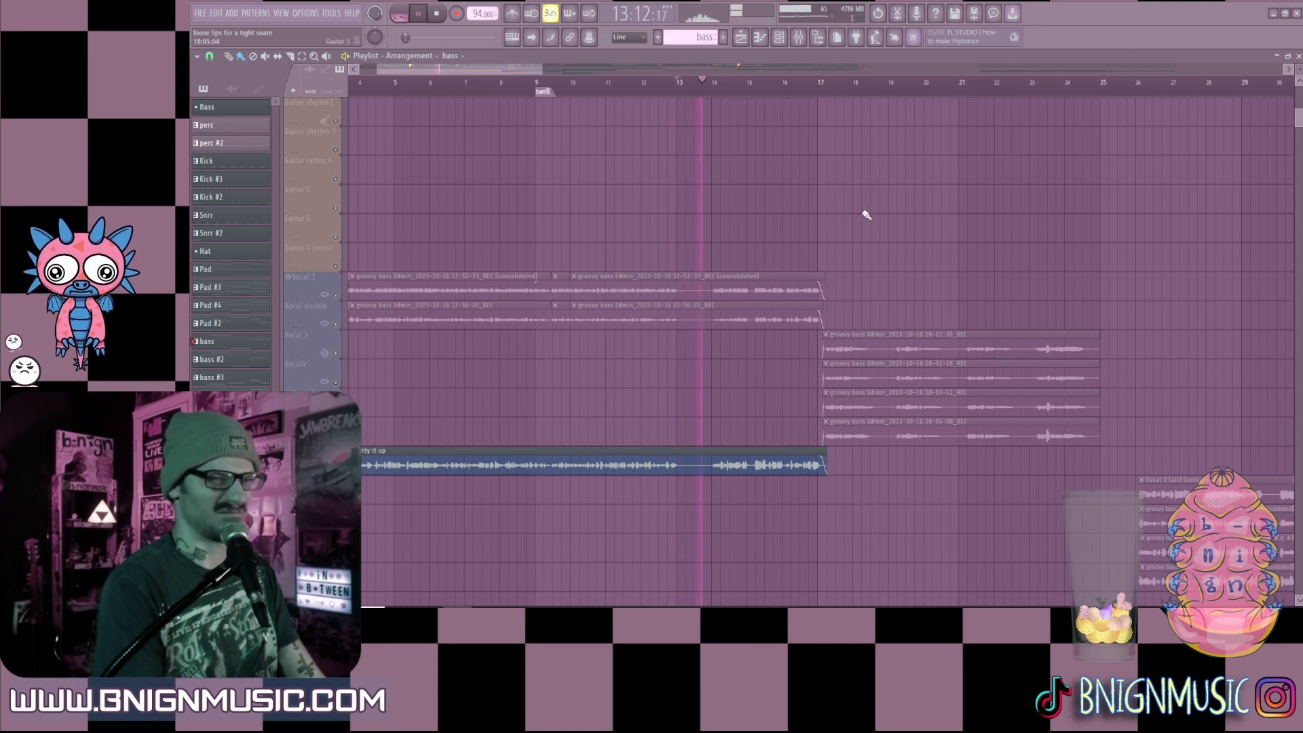
key(space)
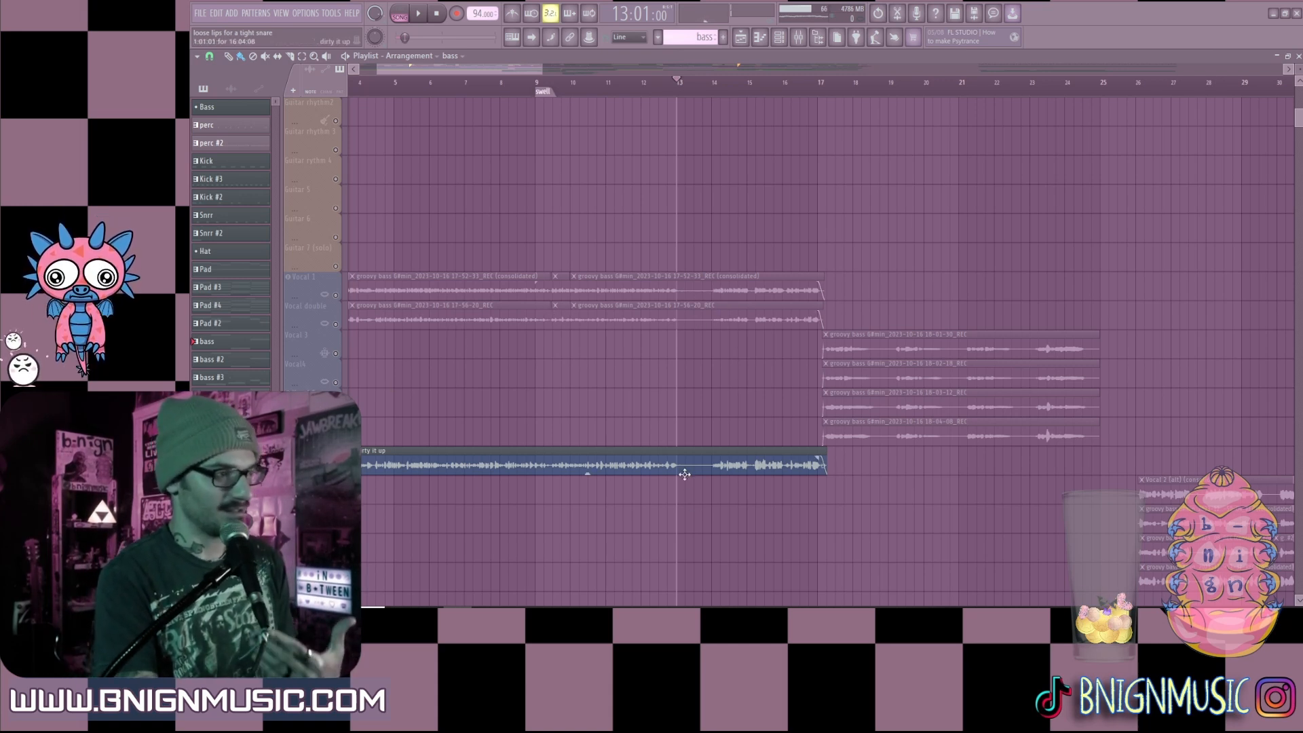
Step: End the Alt Vox solo and bring back the Vocal 1, Vocal double and Alt Vox tracks alongside the rest of the arrangement
scroll(684, 474, up, 10)
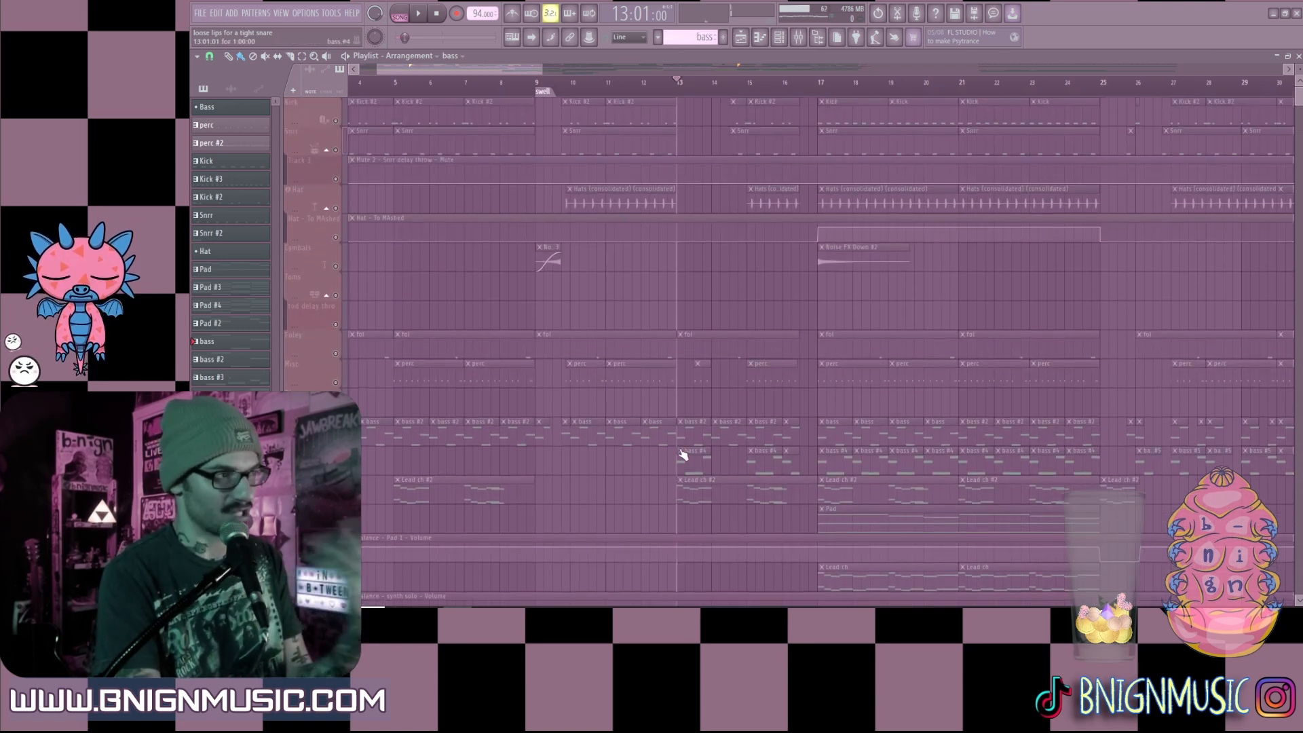
scroll(679, 448, down, 13)
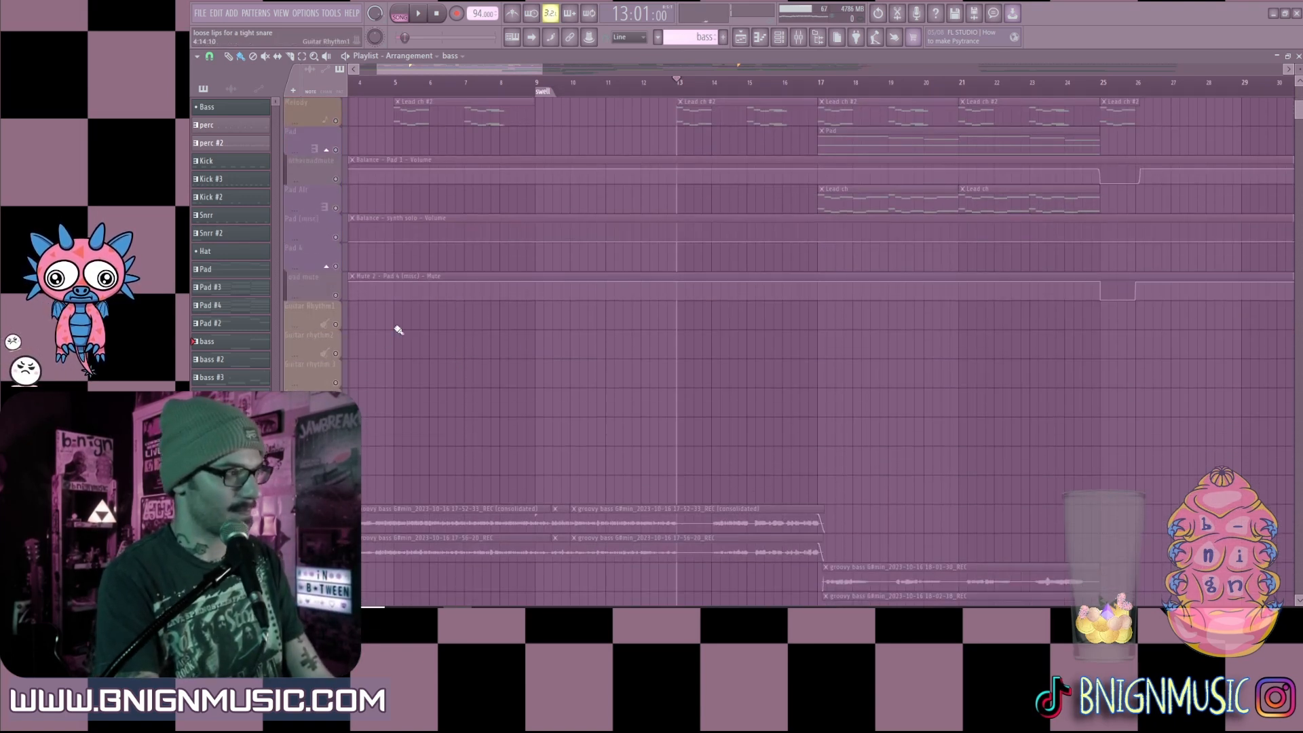
scroll(373, 380, down, 8)
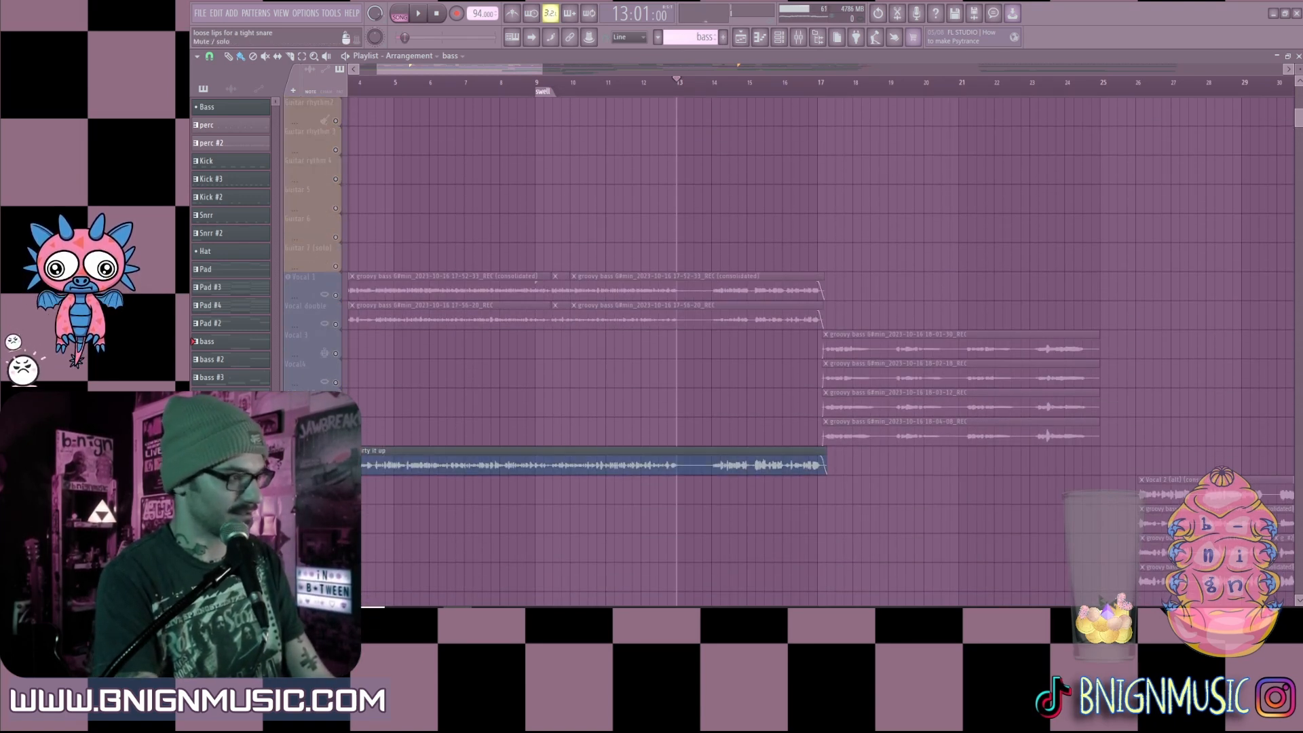
right_click(336, 470)
click(336, 295)
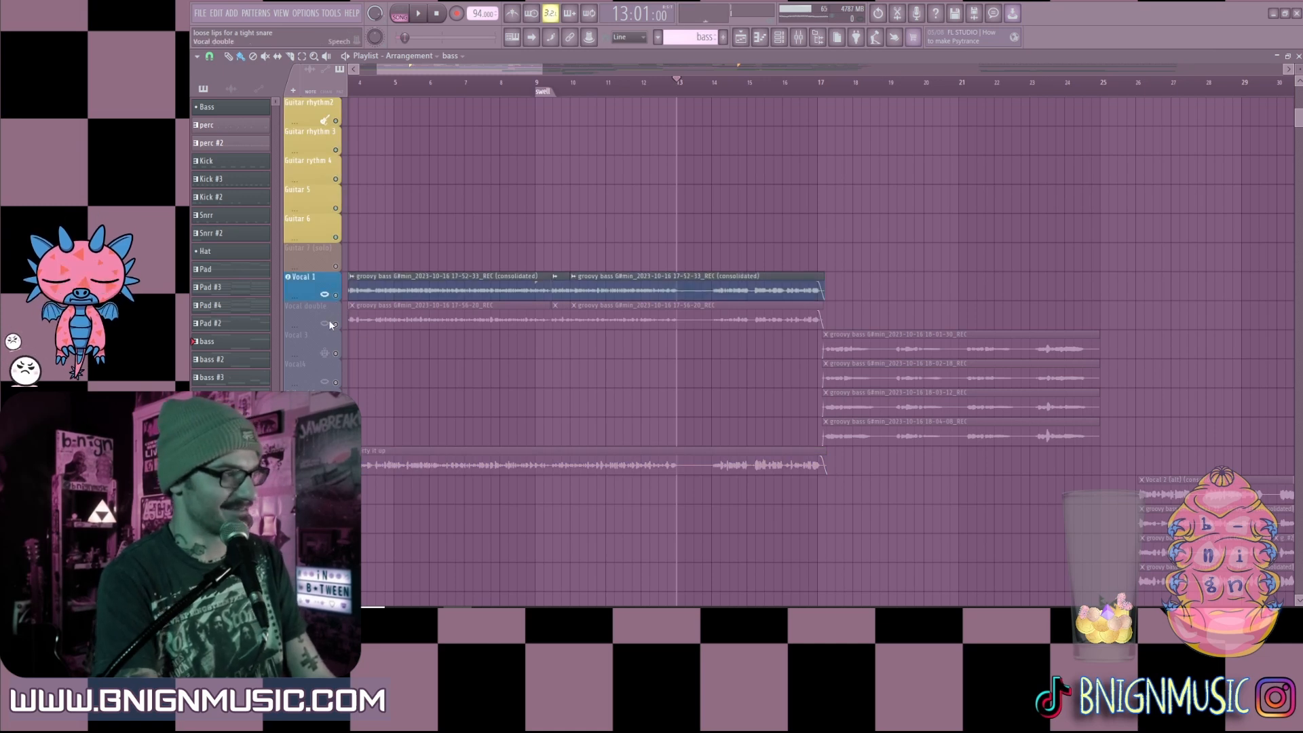
click(336, 324)
click(336, 470)
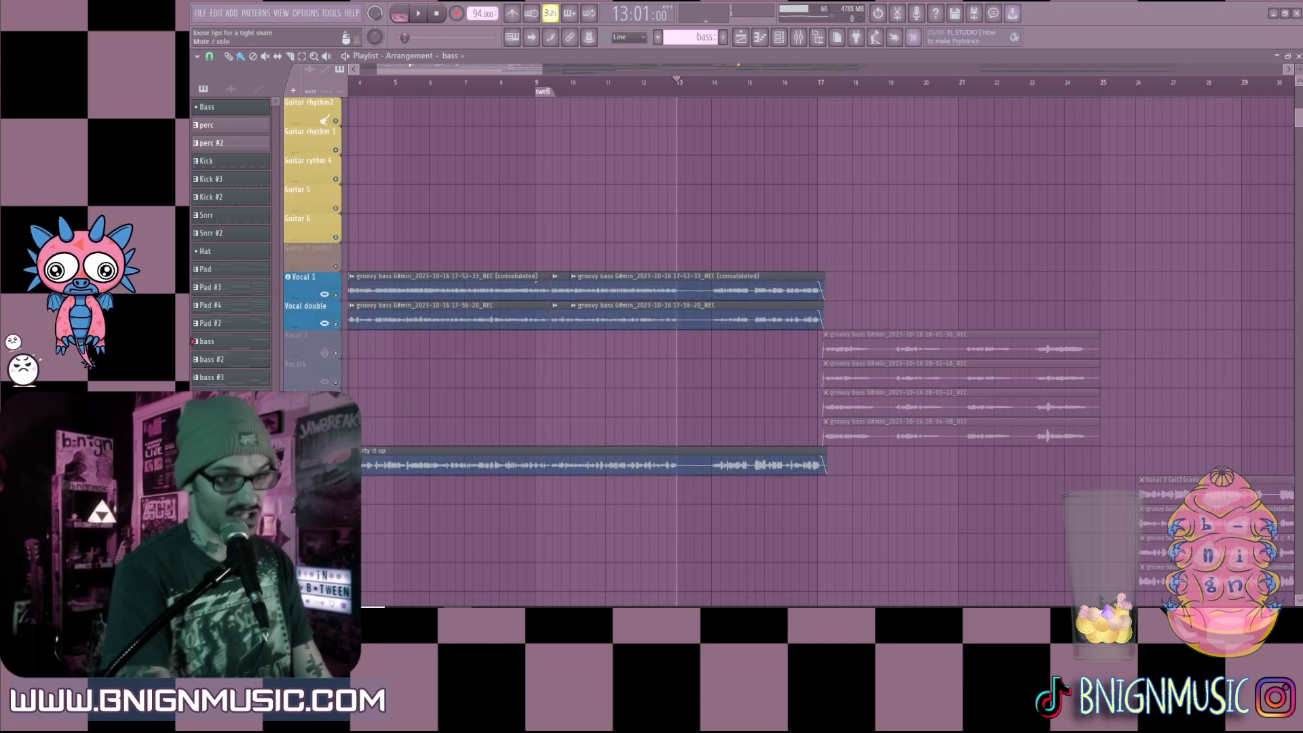
Step: Play the arrangement from bar 13 with the verse vocals included, look over the active tracks and stop playback
key(space)
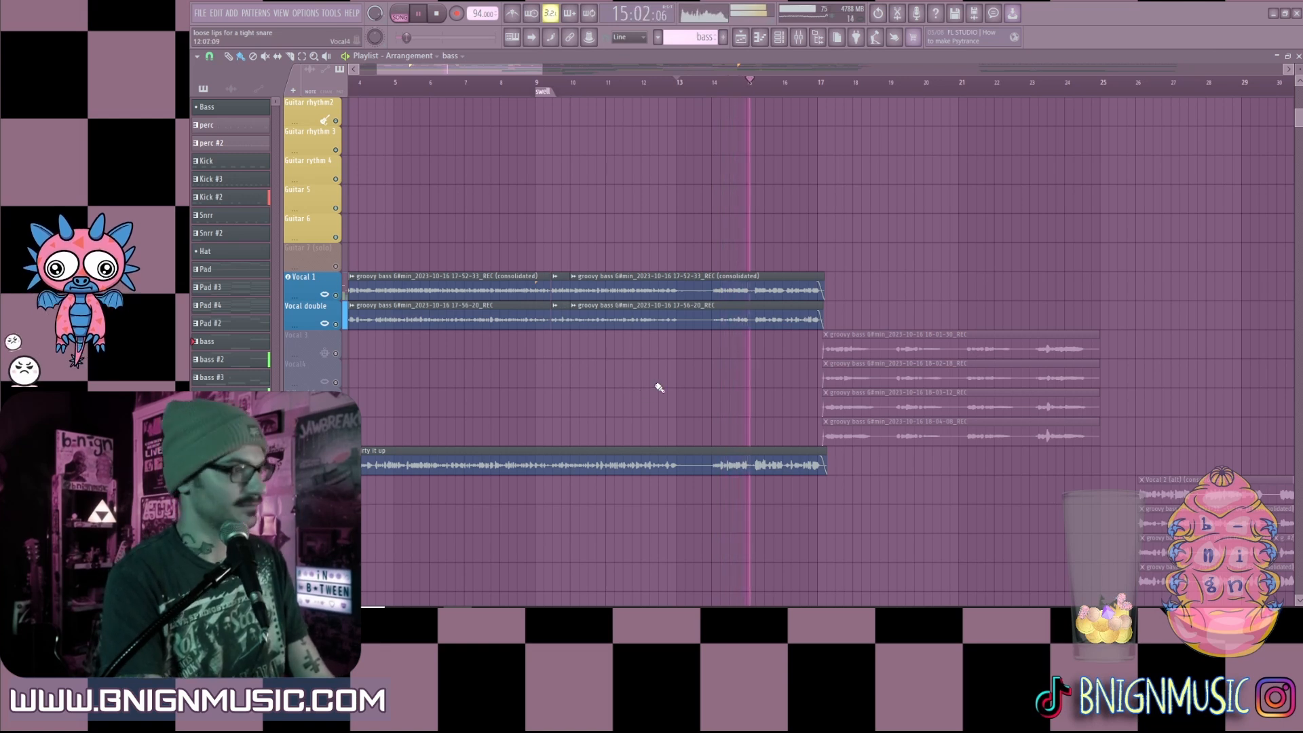
scroll(506, 259, up, 3)
scroll(535, 319, up, 3)
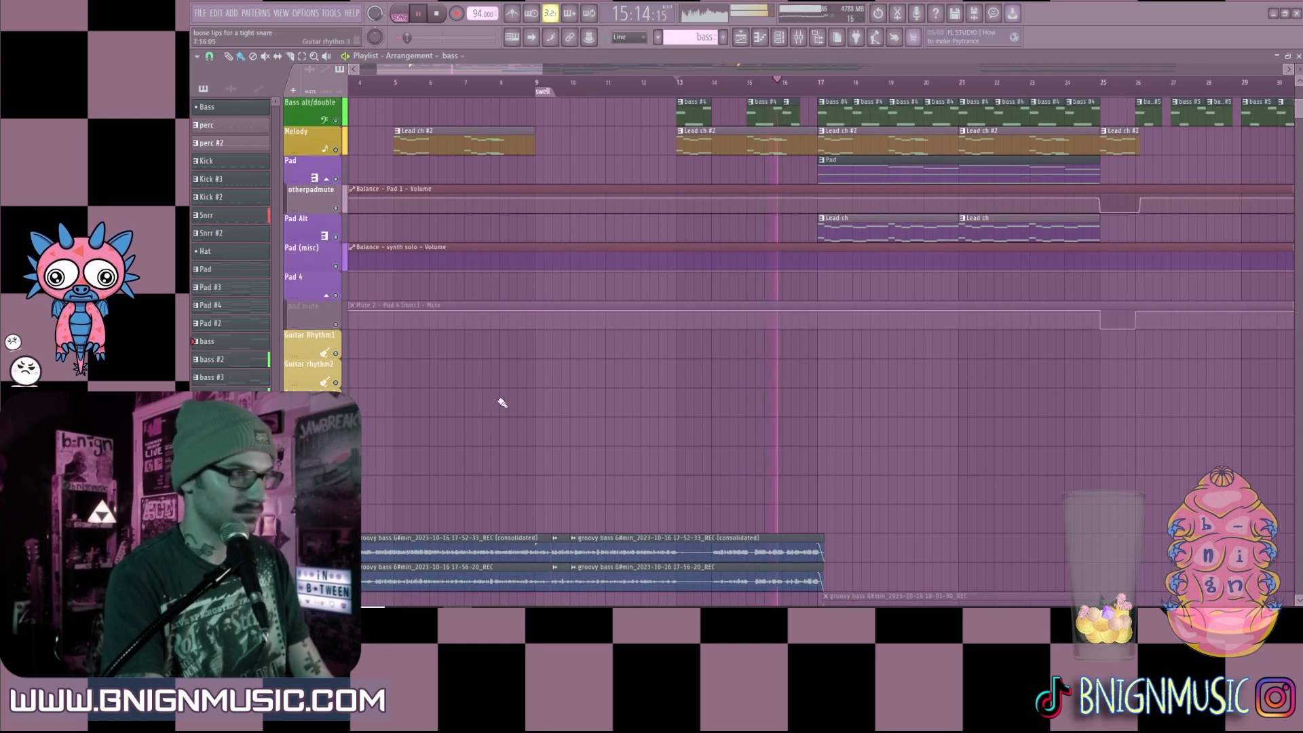
scroll(555, 448, up, 3)
scroll(555, 448, down, 8)
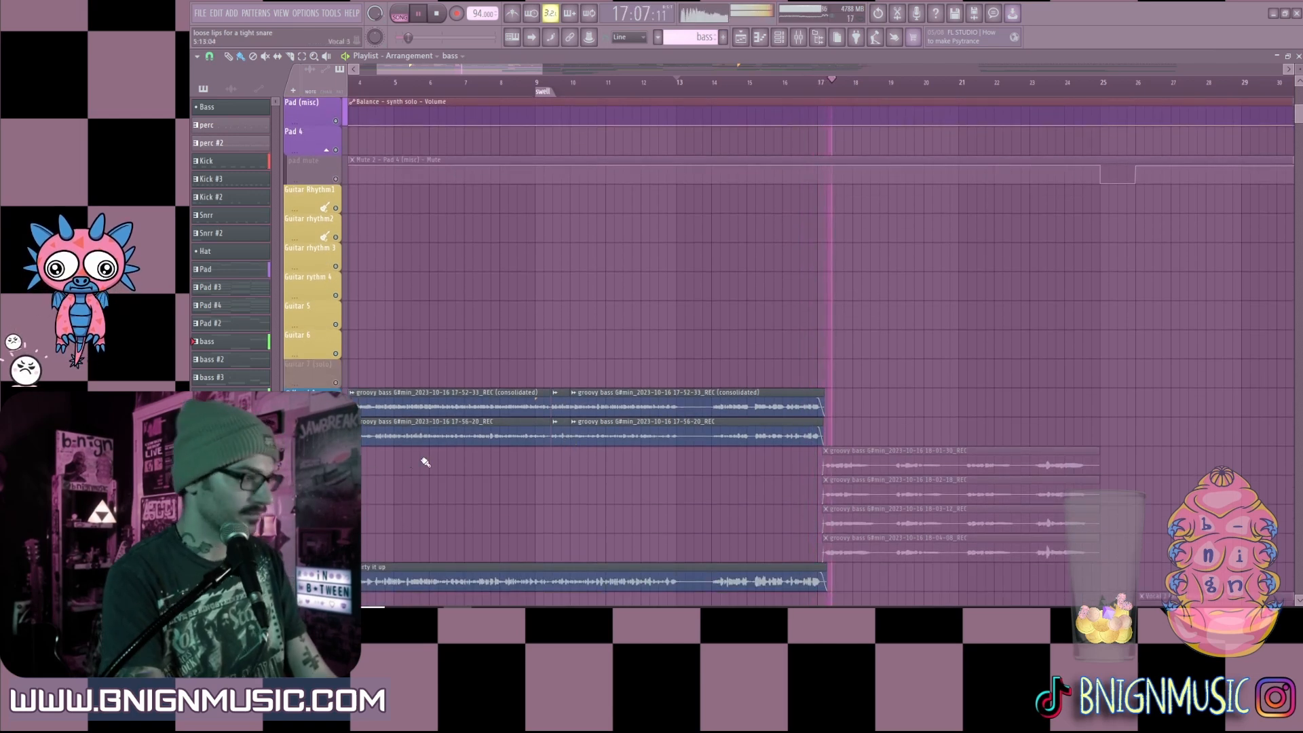
key(space)
Step: Unmute the Vocal 3, Vocal4, Vocal 5 and Vocal 6 tracks
scroll(421, 456, down, 3)
click(336, 354)
click(336, 382)
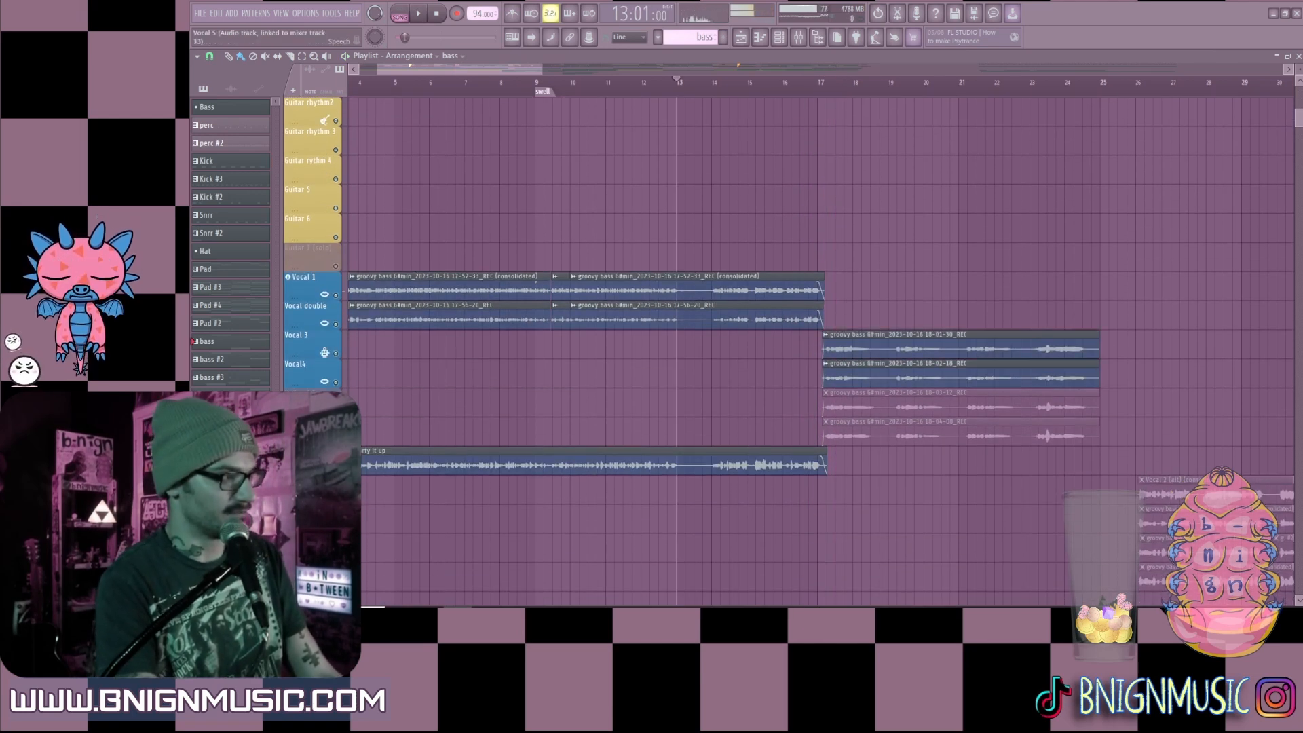
click(336, 411)
click(336, 440)
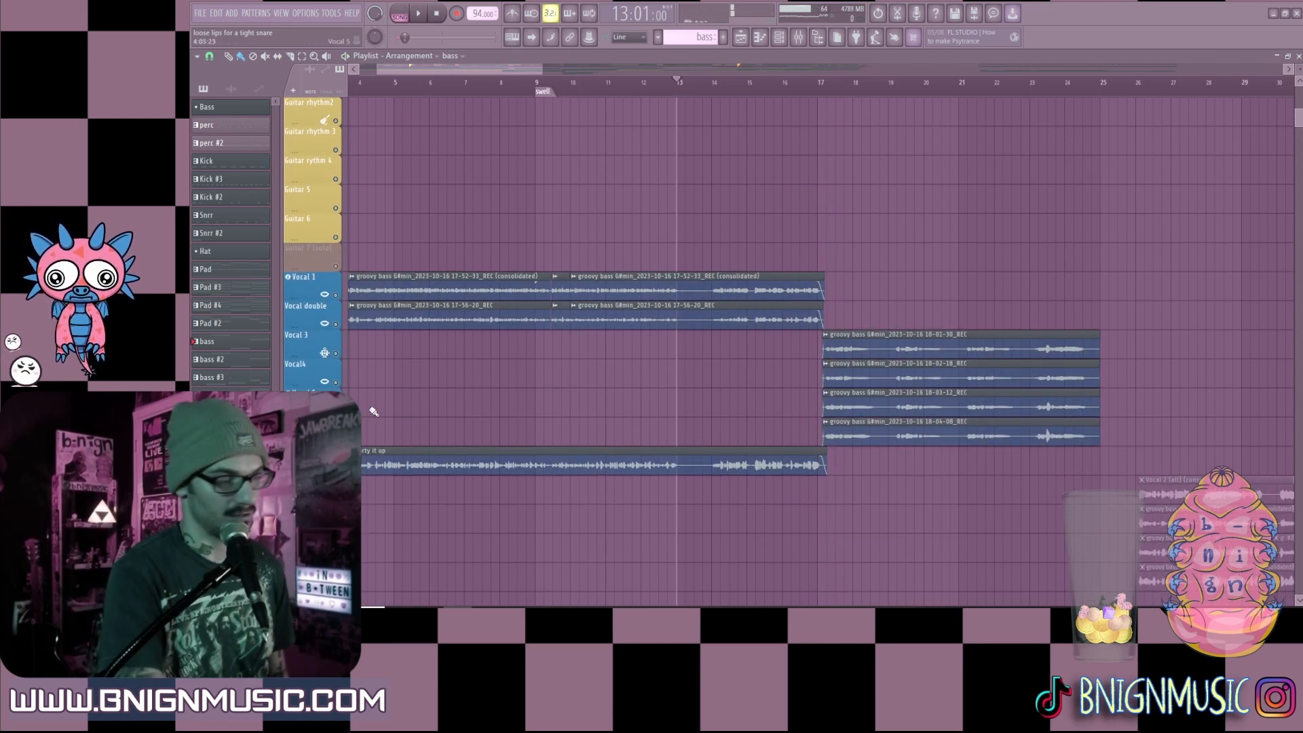
Step: Solo Vocal 3 together with Vocal4, listen to the pair from bar 17 and stop playback
click(823, 82)
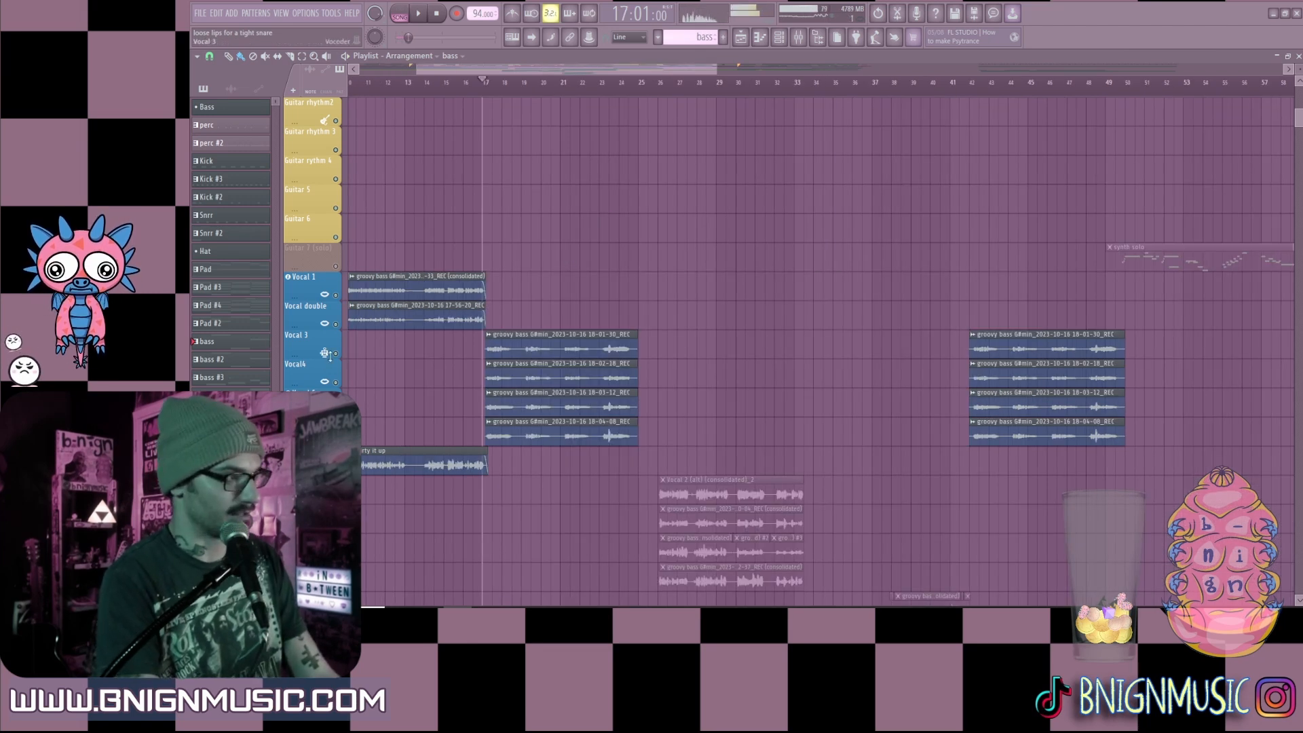
right_click(336, 353)
click(336, 382)
key(space)
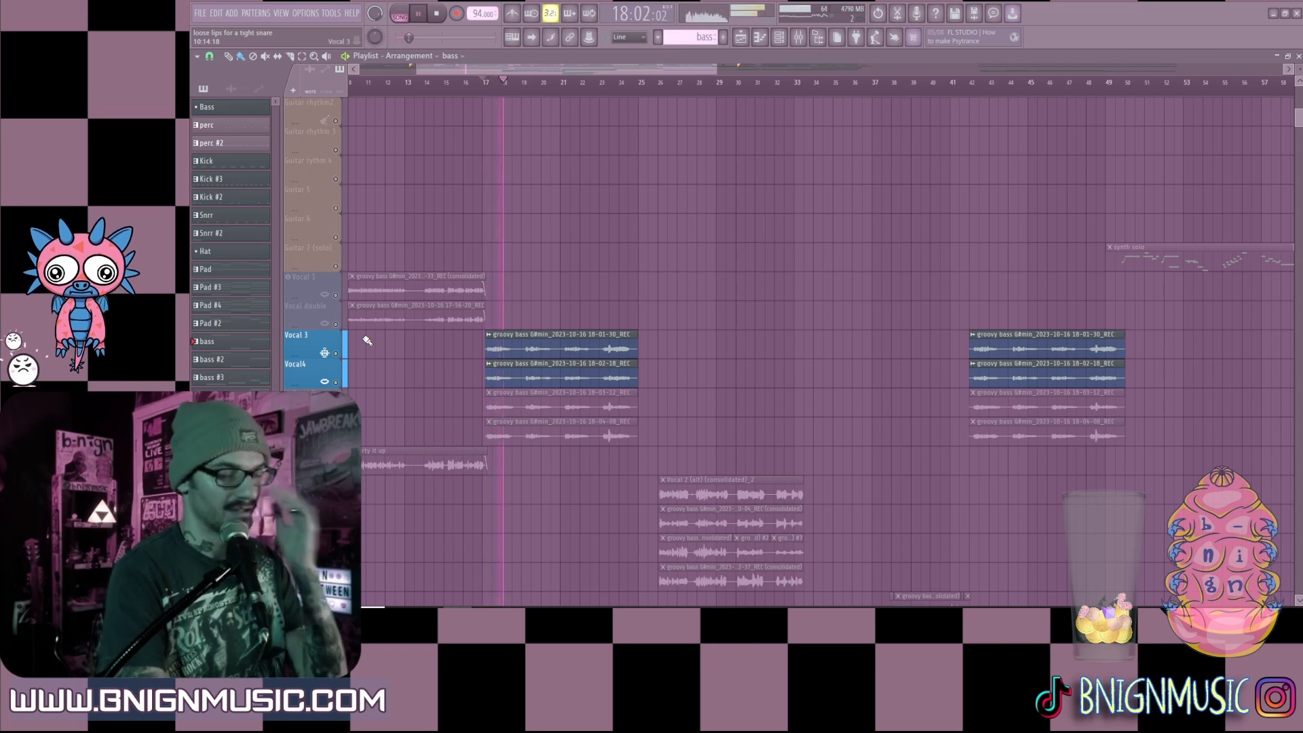
key(space)
Step: Solo Vocal 5 together with Vocal 6, listen to the pair from bar 17 and stop playback
right_click(335, 412)
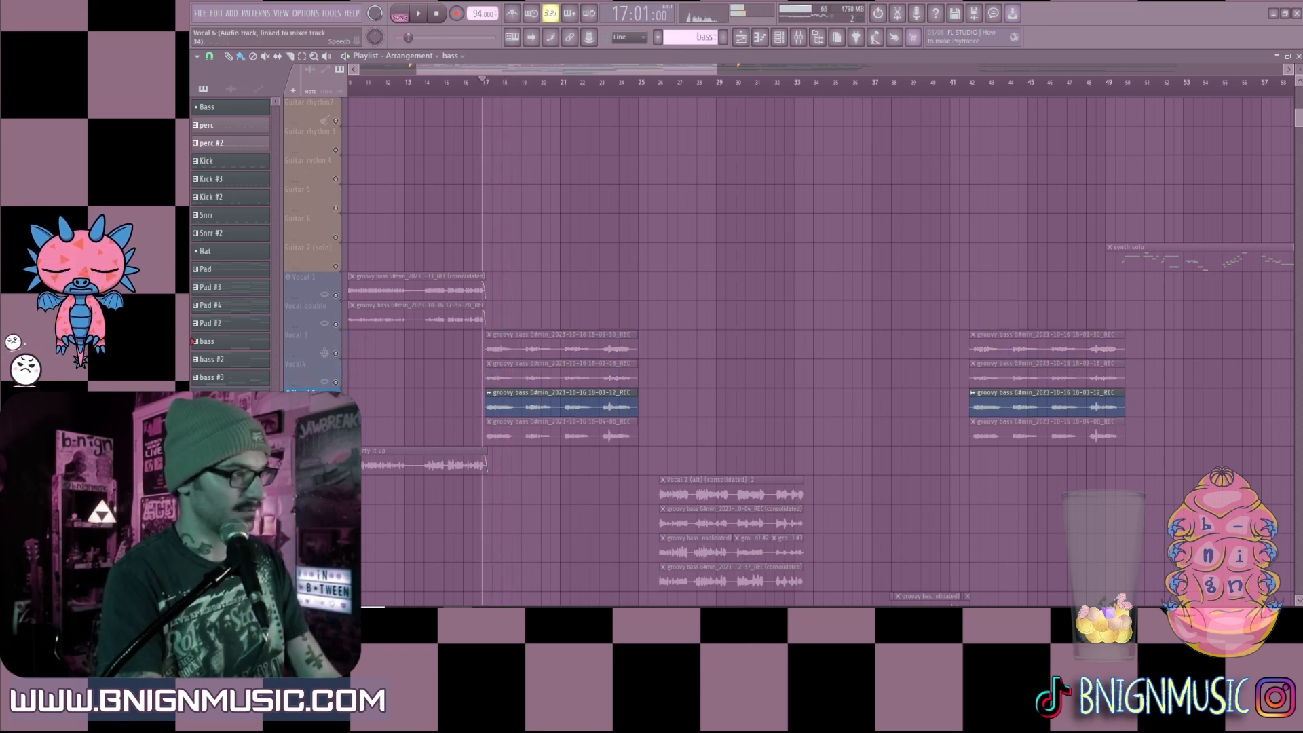
right_click(336, 442)
click(335, 412)
key(space)
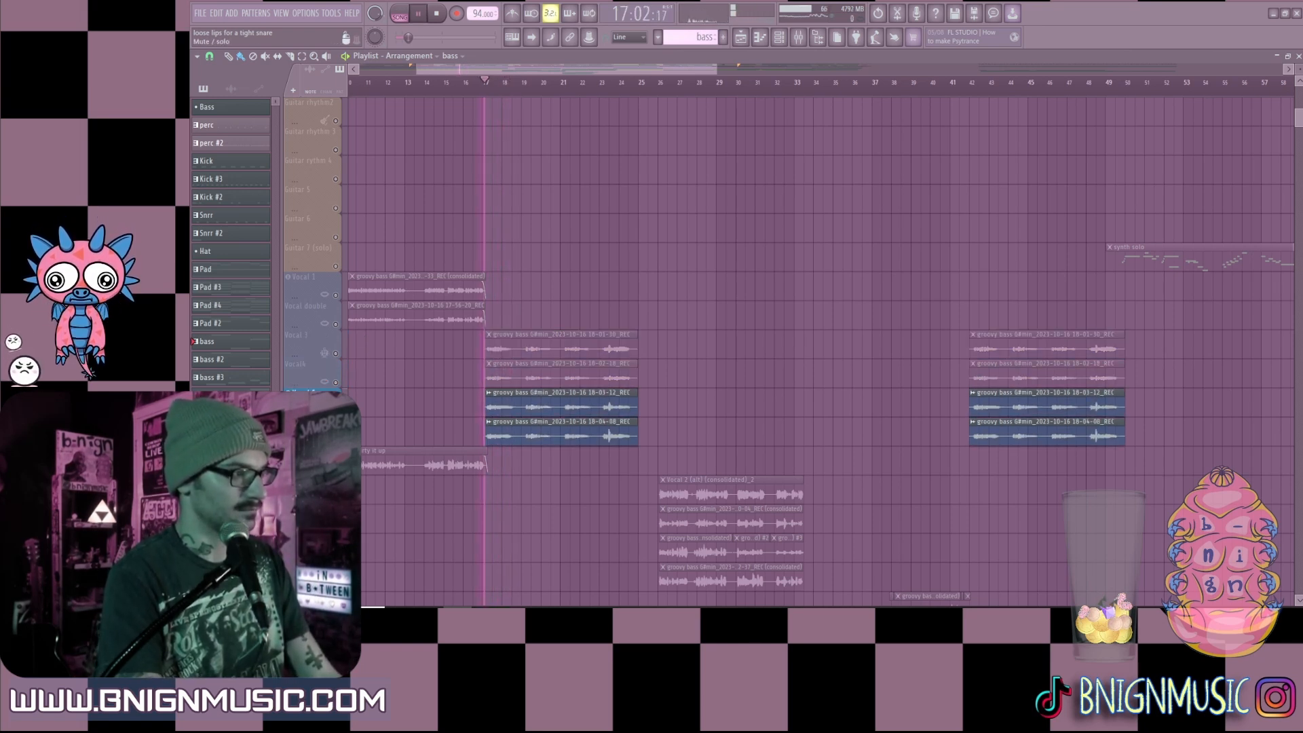
key(space)
Step: Add Vocal4 and Vocal 3 to the soloed pair and play all four vocals from bar 17
click(336, 382)
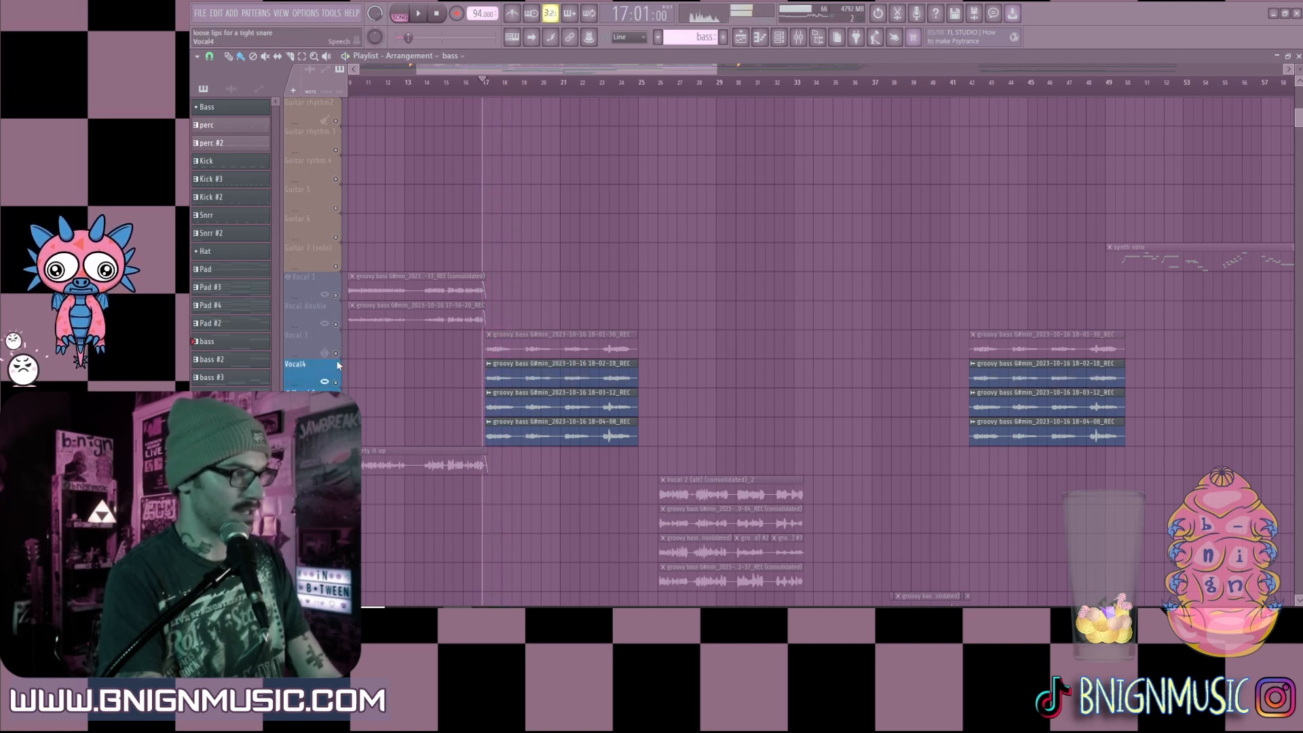
click(336, 353)
key(space)
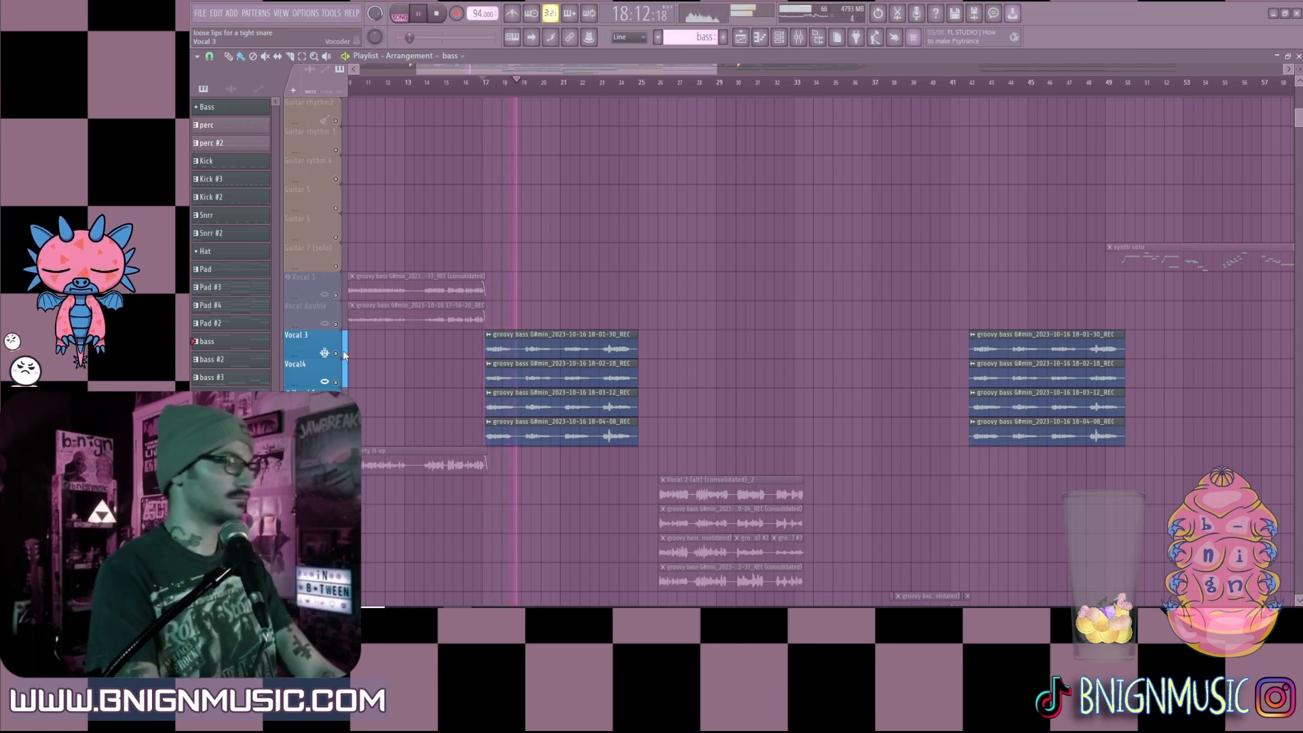
Step: Bring the full arrangement back in during playback, review its tracks through bar 27 and stop
right_click(336, 353)
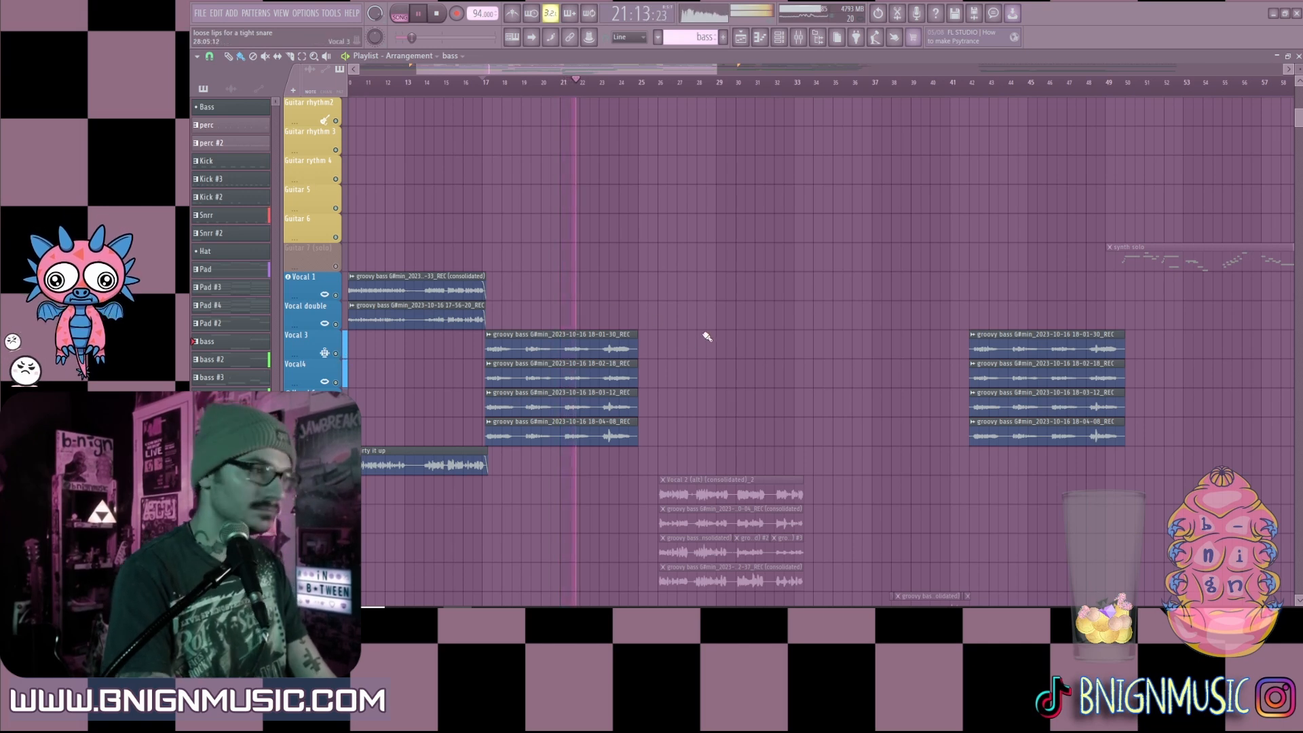
scroll(679, 339, up, 5)
scroll(729, 361, up, 3)
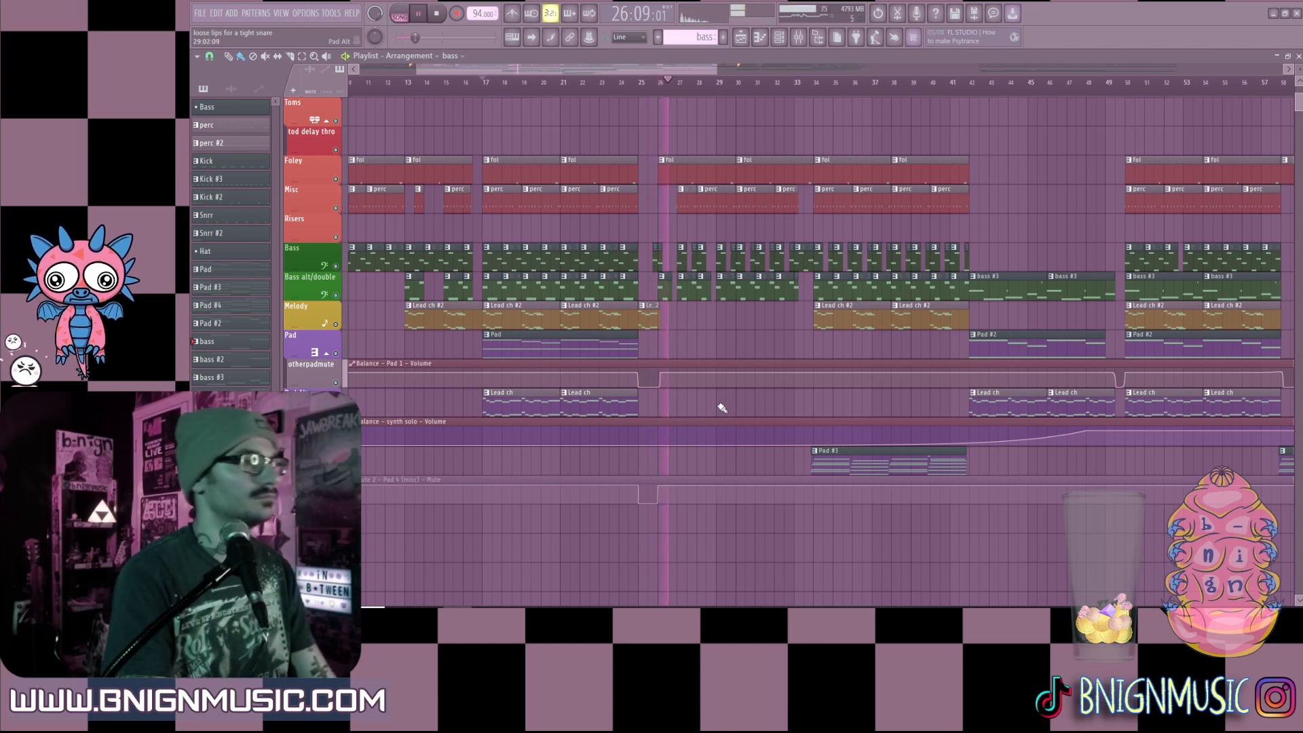
scroll(782, 329, down, 15)
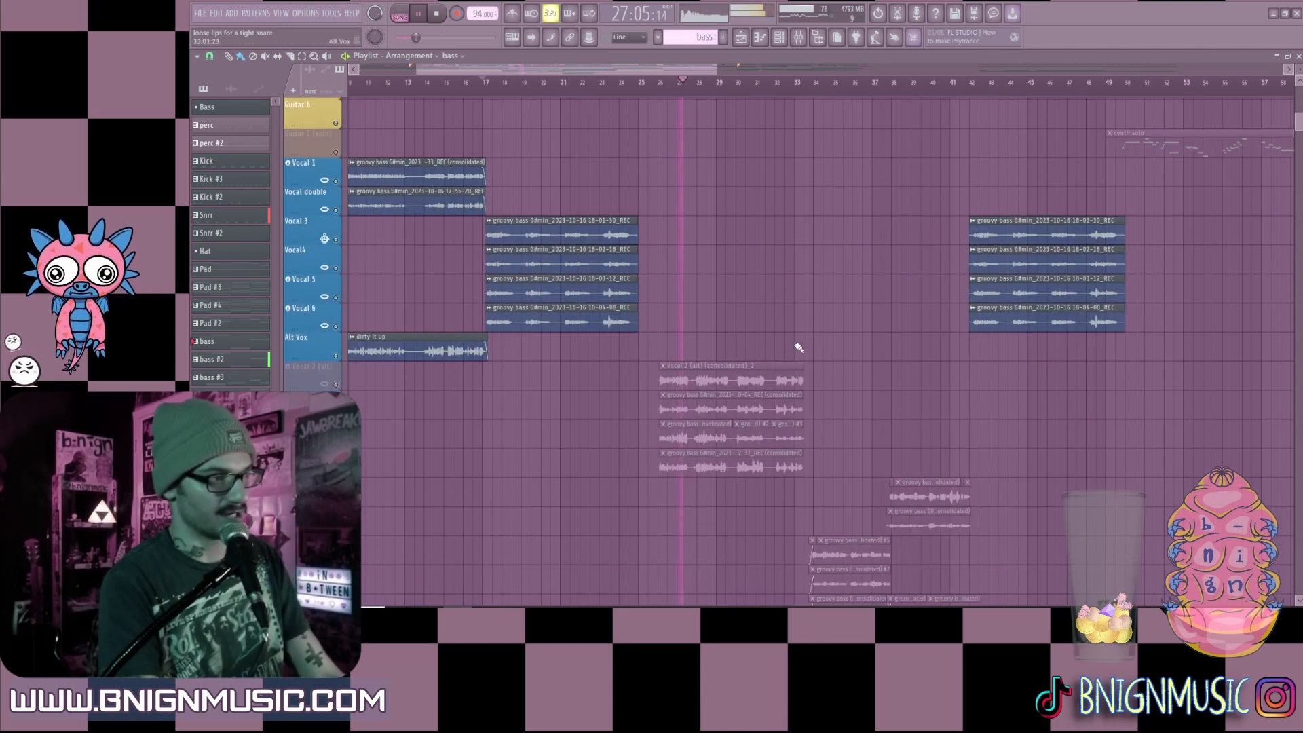
key(space)
Step: Unmute the four alt vocal tracks below Alt Vox and play from the start of their clips at bar 26
drag(340, 265, 345, 334)
click(336, 353)
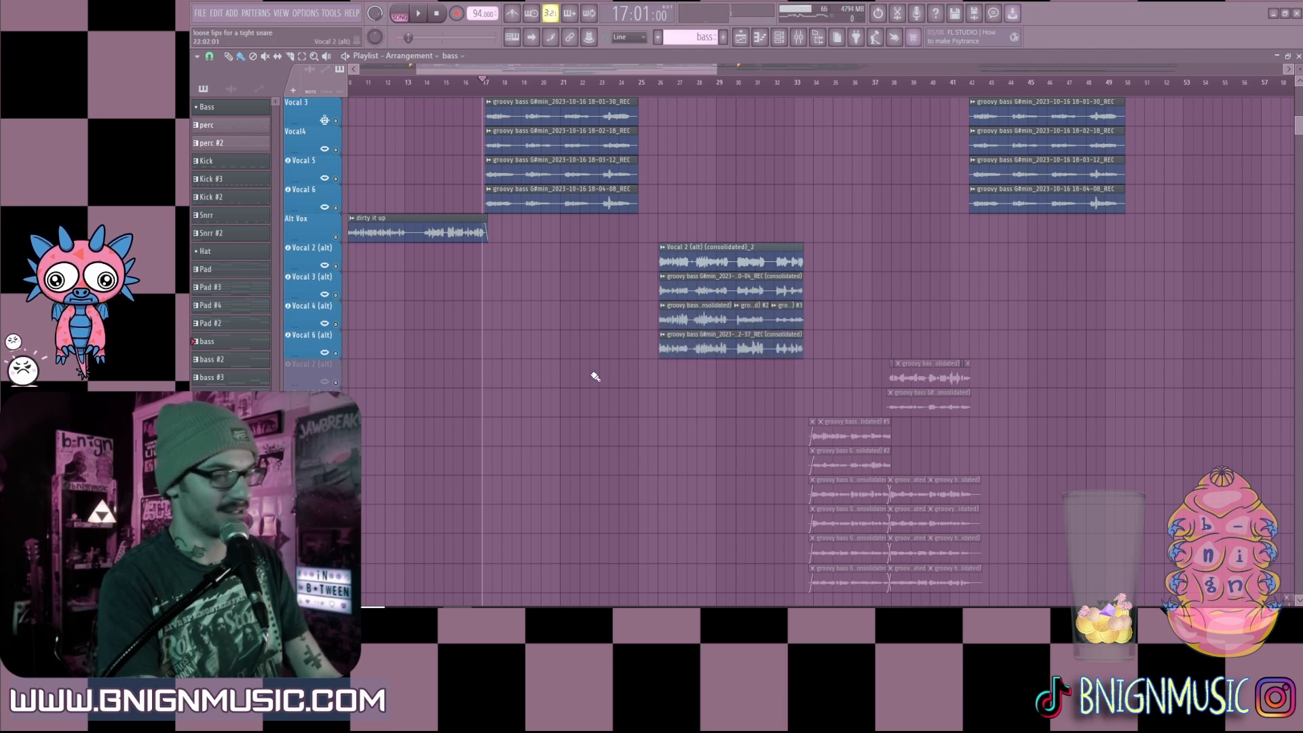
scroll(608, 386, up, 5)
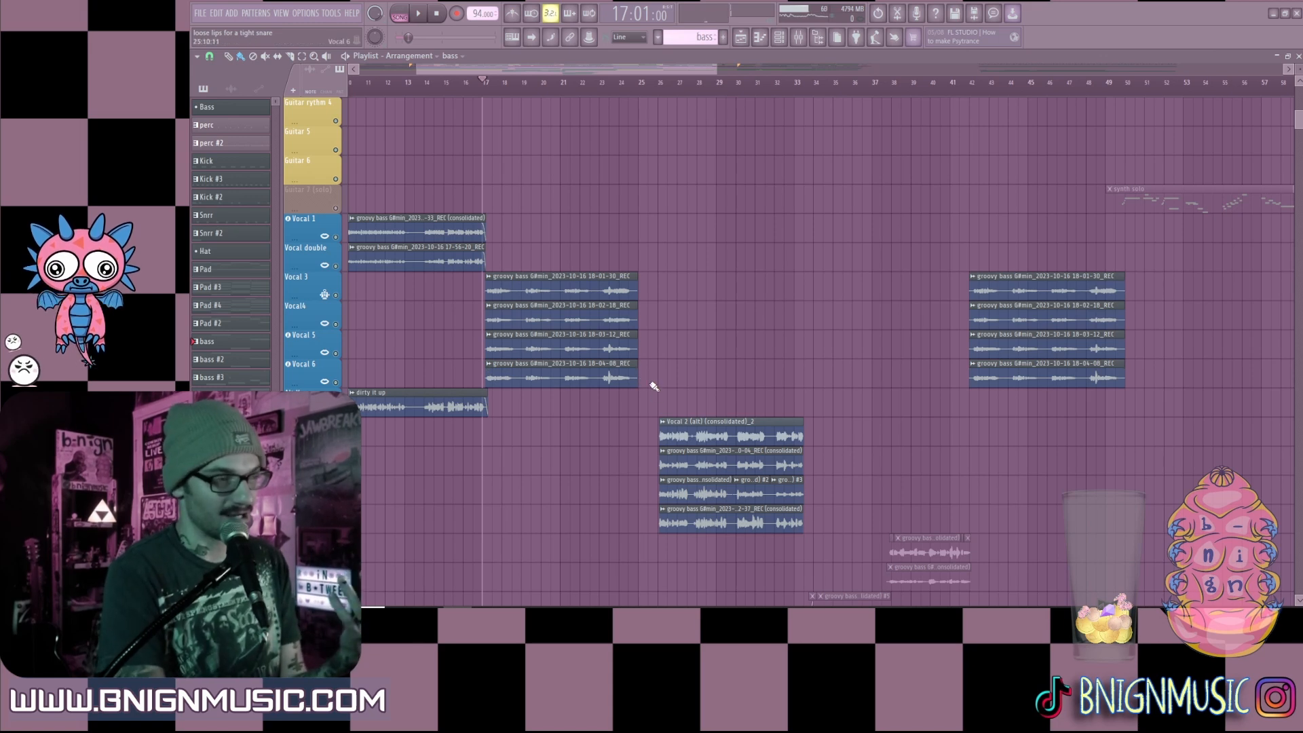
scroll(659, 303, down, 2)
drag(669, 87, 659, 88)
key(space)
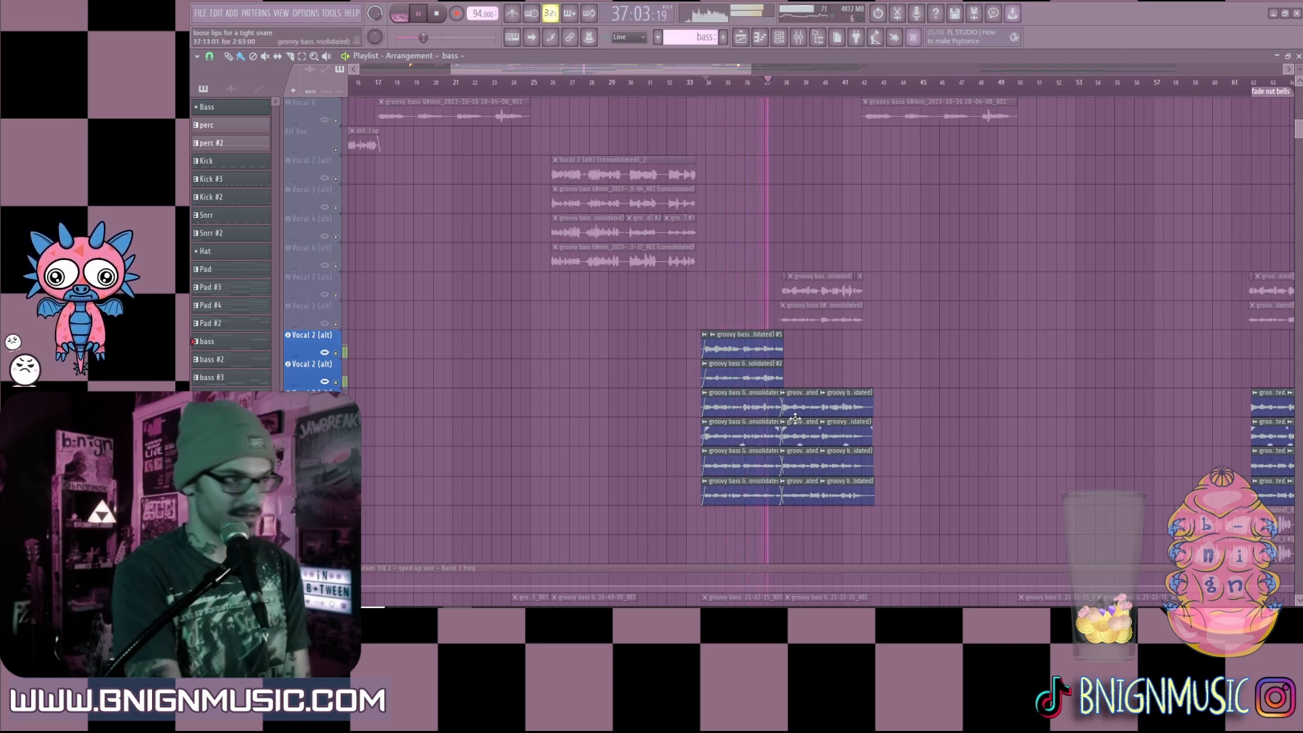
Step: Unmute the remaining two Vocal 2 (alt) tracks with clips near bar 38 during playback, then stop
click(335, 295)
click(335, 324)
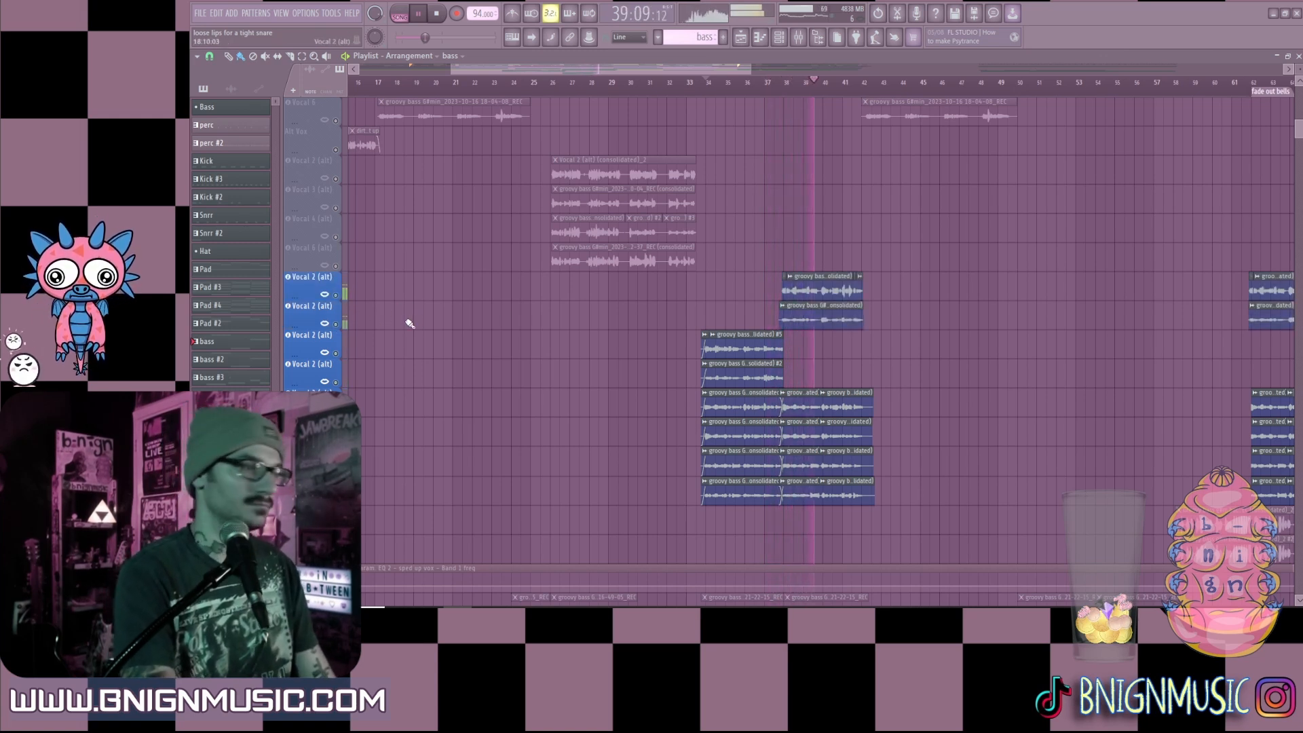
key(space)
Step: Enable the pad mute automation track and play the full arrangement from bar 17
scroll(972, 391, up, 5)
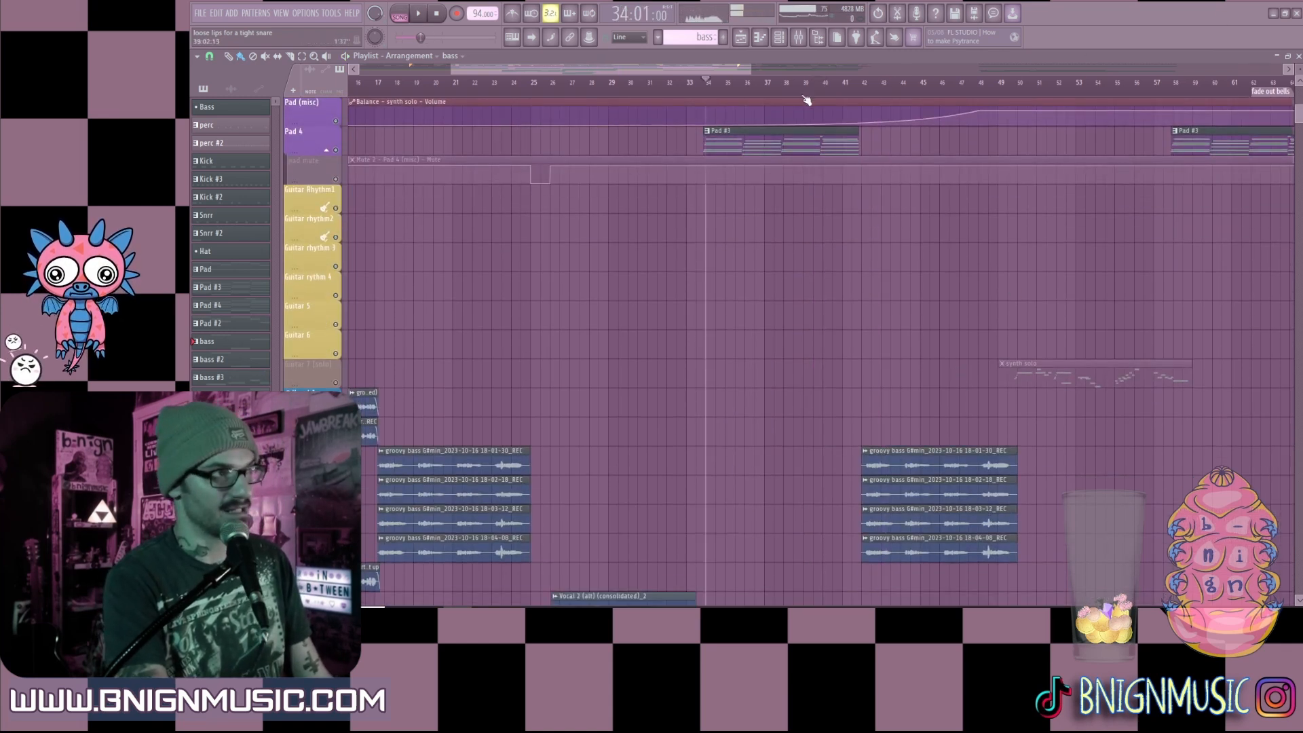
scroll(415, 336, up, 5)
click(336, 325)
key(space)
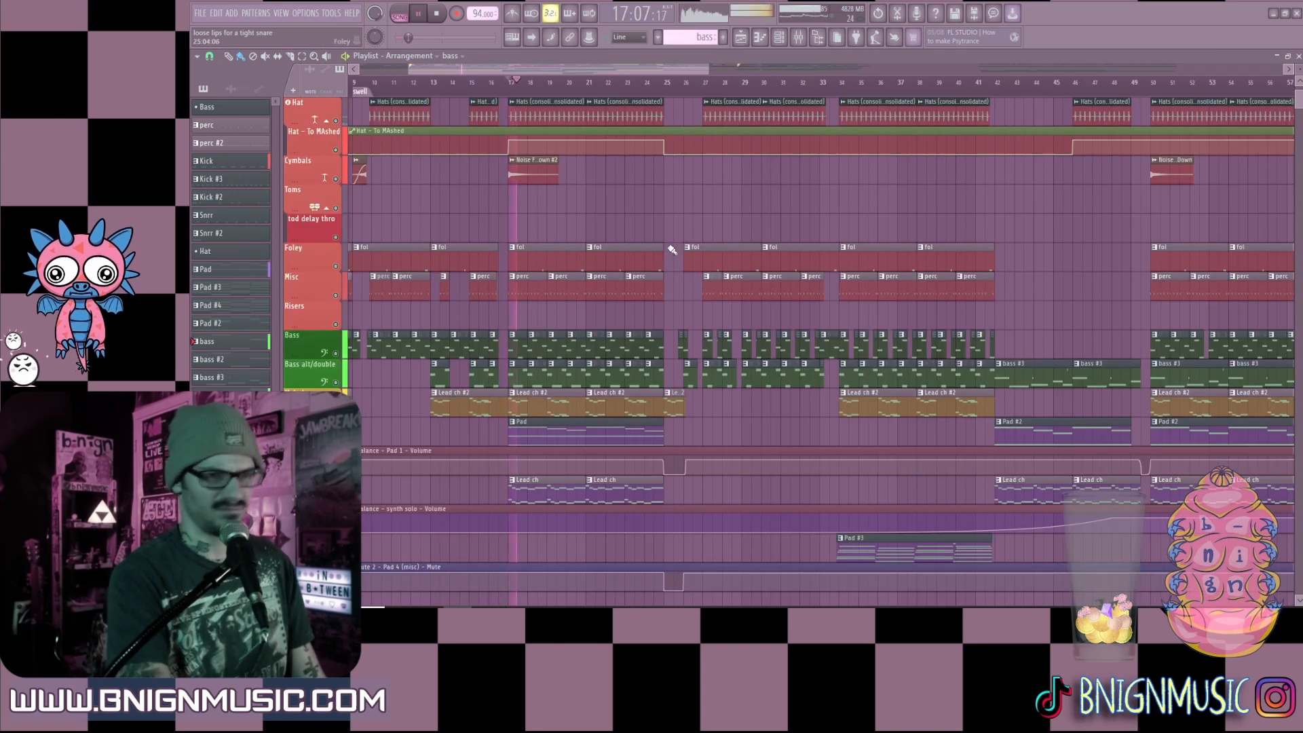
Step: Listen to the arrangement from bar 38 and stop playback
drag(686, 68, 776, 69)
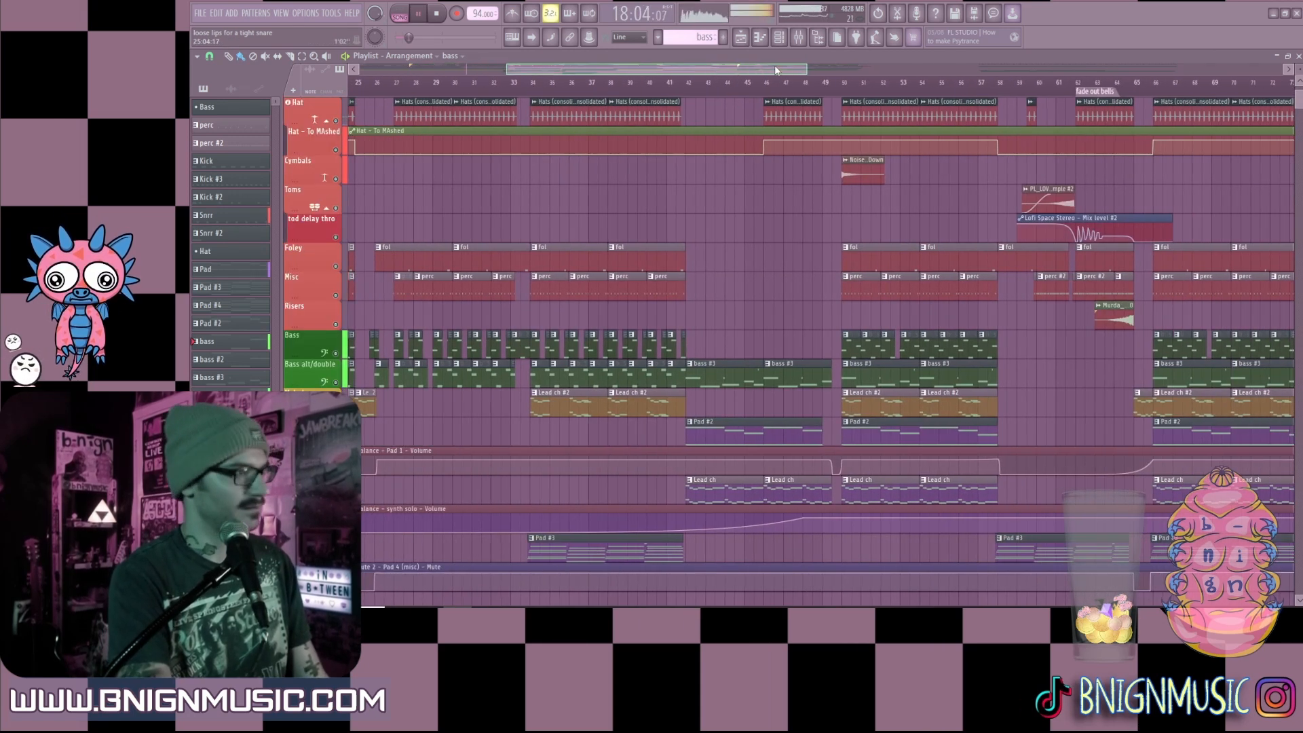
click(624, 84)
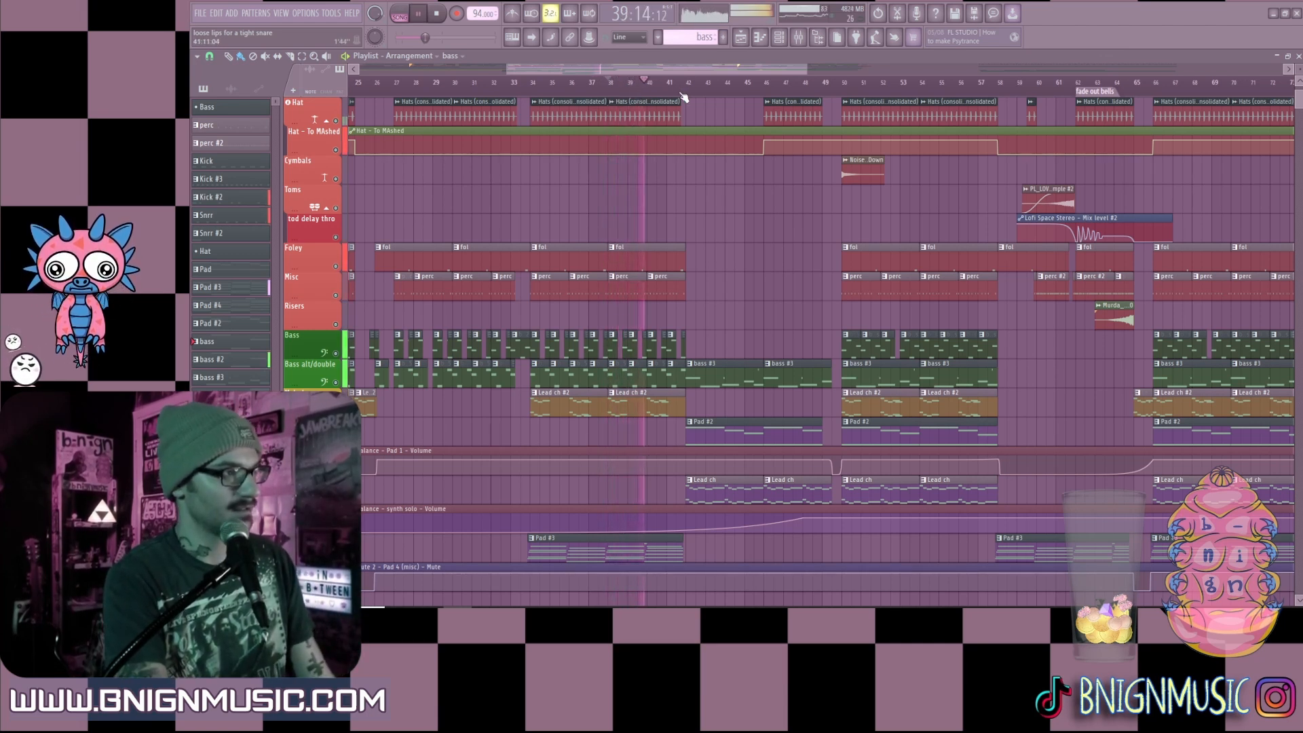
drag(808, 69, 694, 72)
key(space)
Step: Pick the Snrr #2 clip just before bar 42 and examine the snare delay throw mute automation beneath it
scroll(792, 263, up, 3)
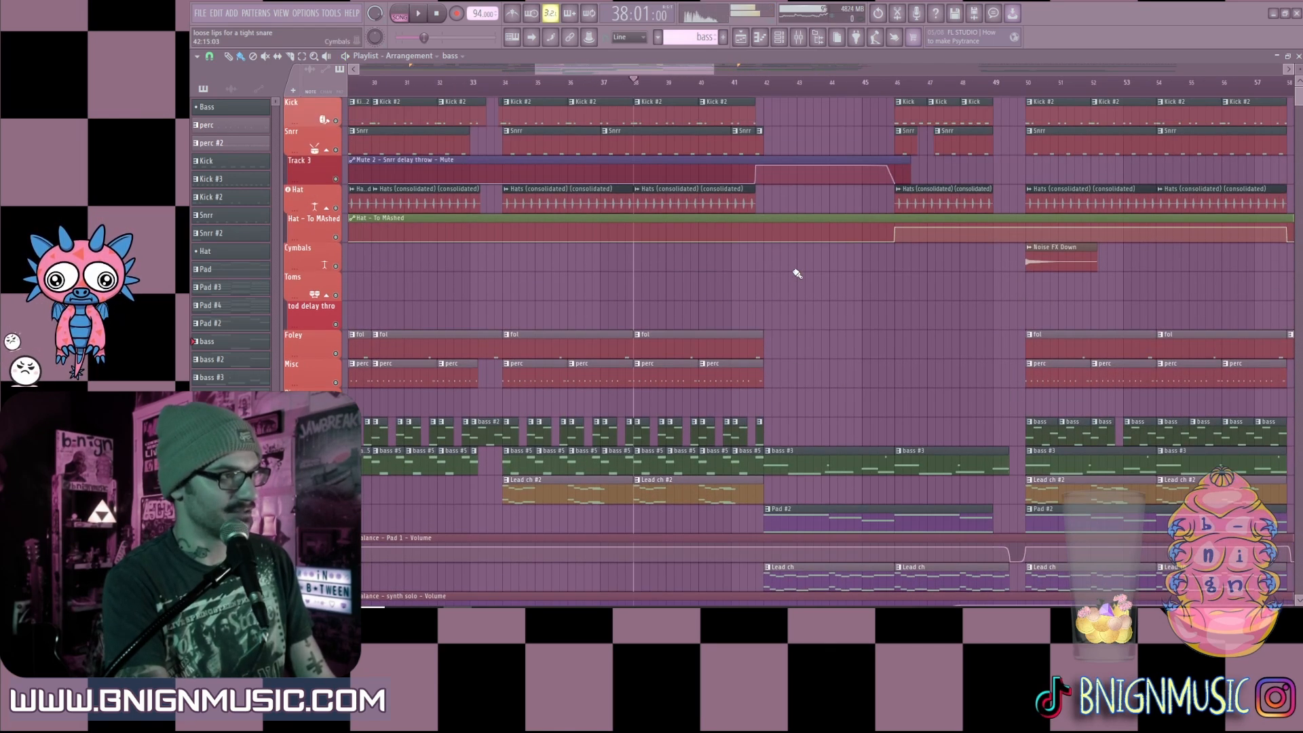
click(760, 142)
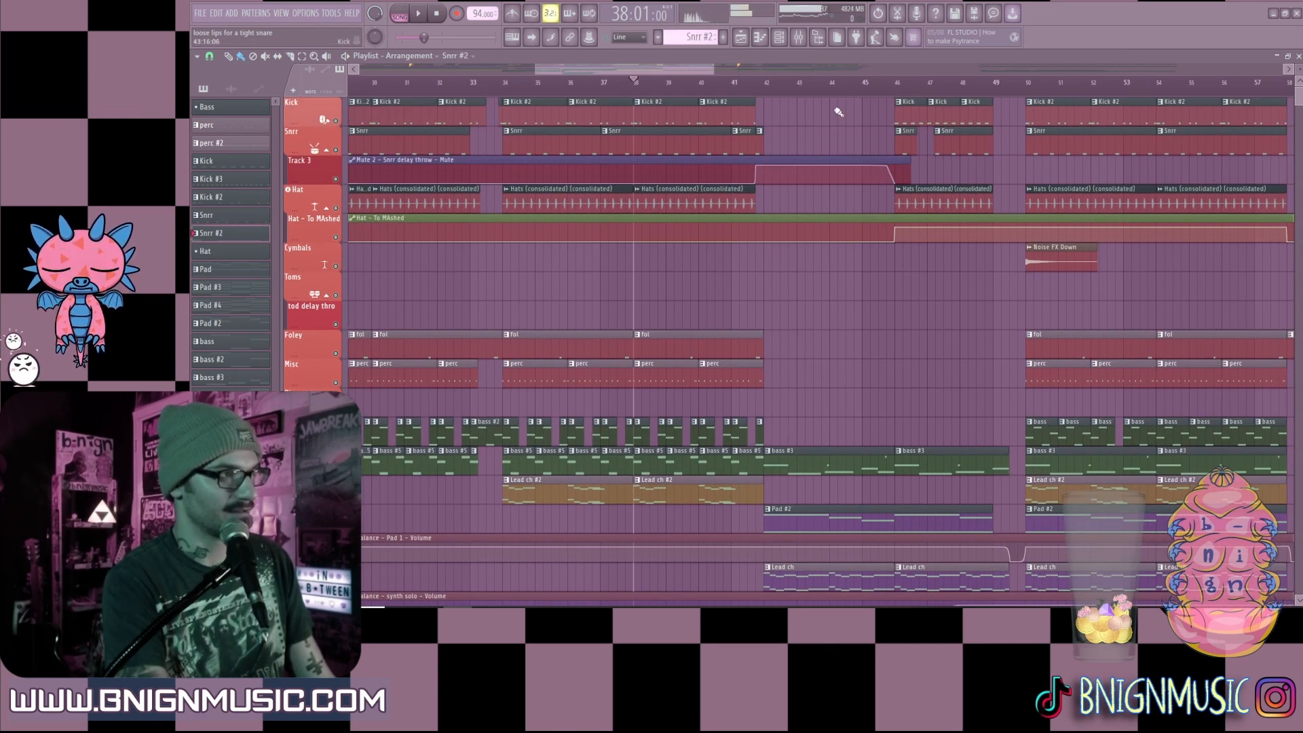
drag(714, 68, 651, 68)
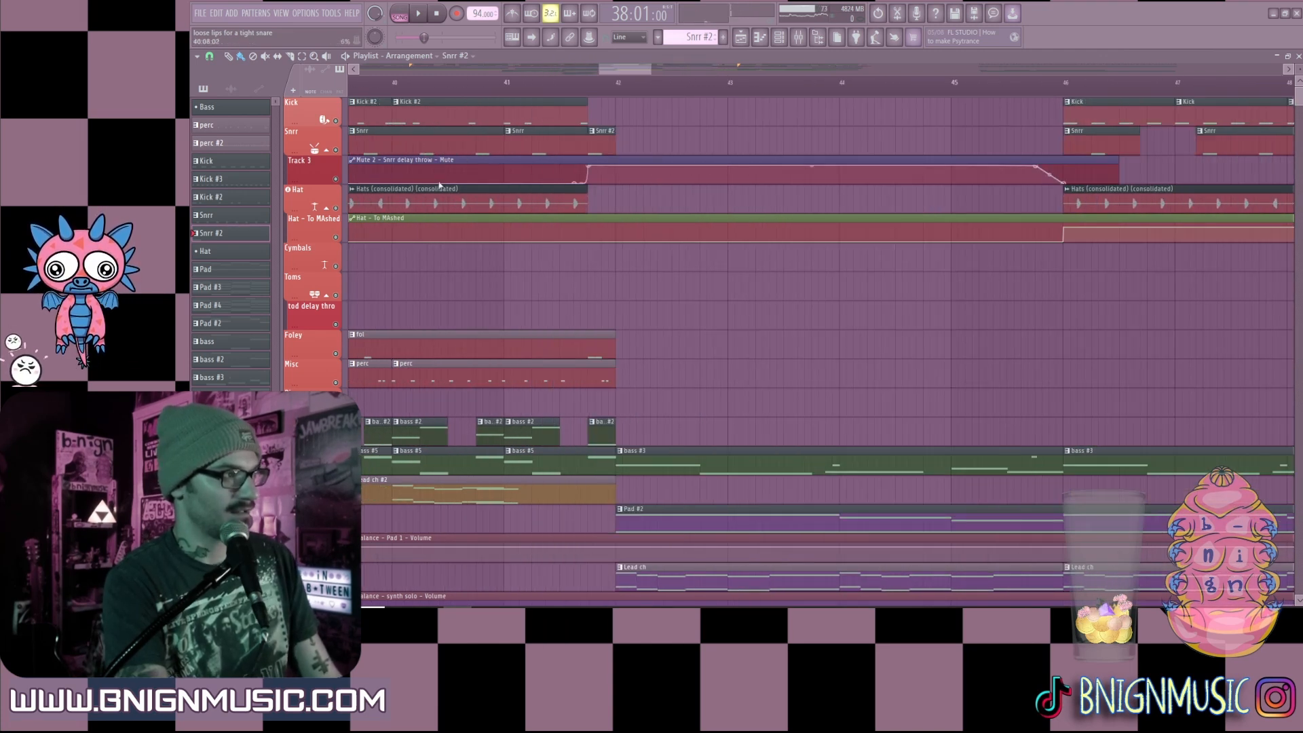
Step: Open the mixer and select the Snrr delay throw channel to show its effects chain
click(798, 37)
drag(609, 478, 415, 478)
click(507, 148)
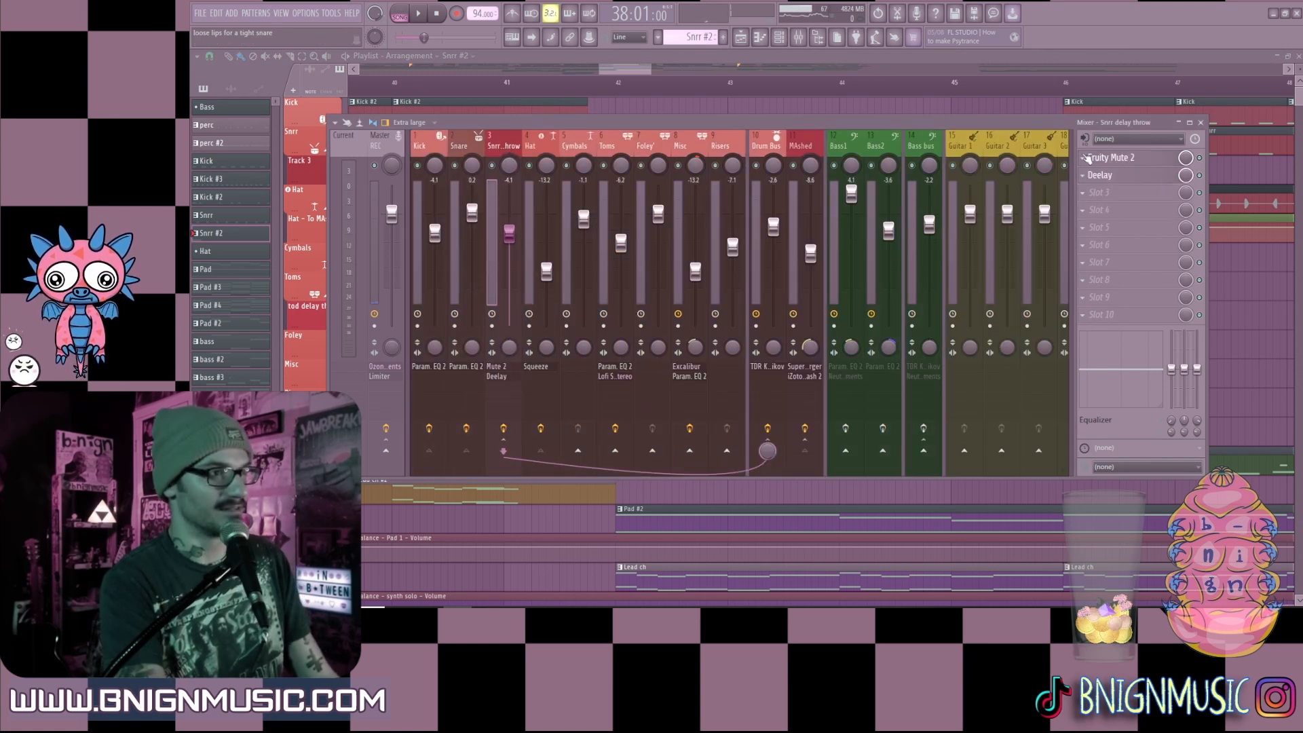
Step: Examine the Deelay settings on the Snrr delay throw channel, and close the plugin and the mixer
click(1130, 178)
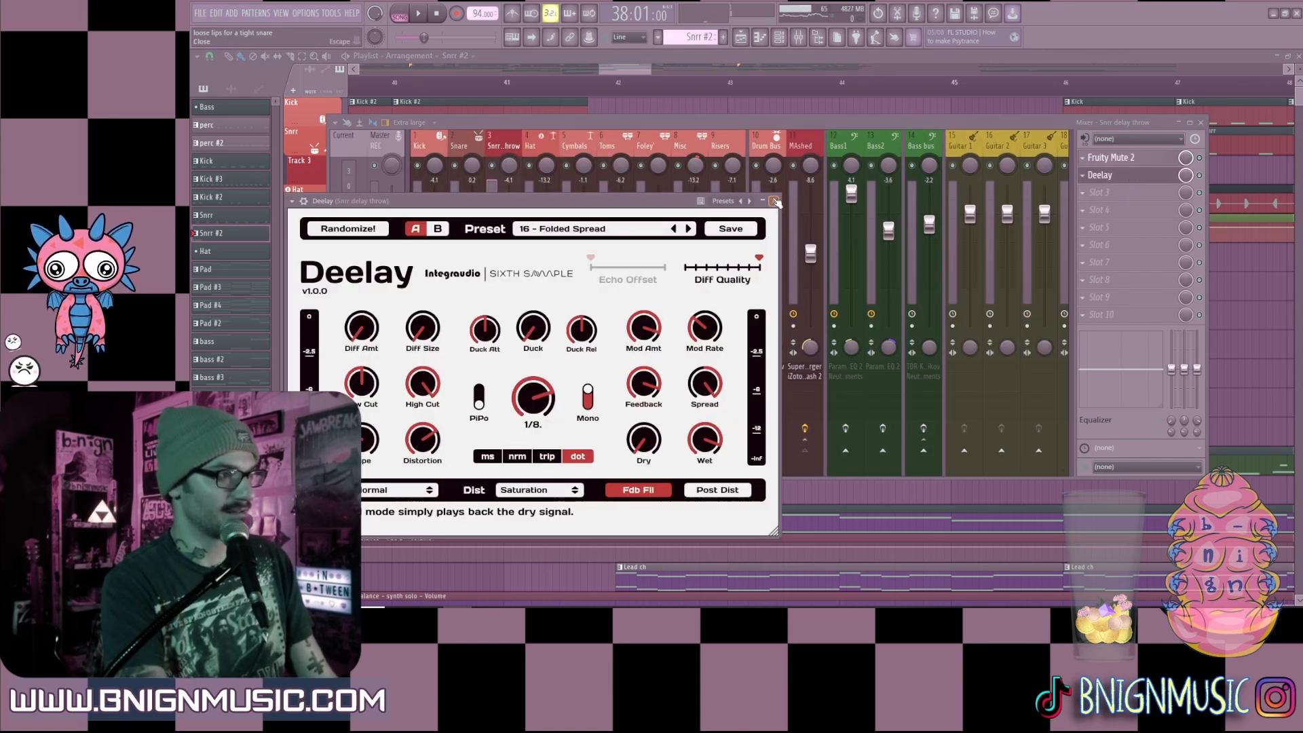
click(774, 202)
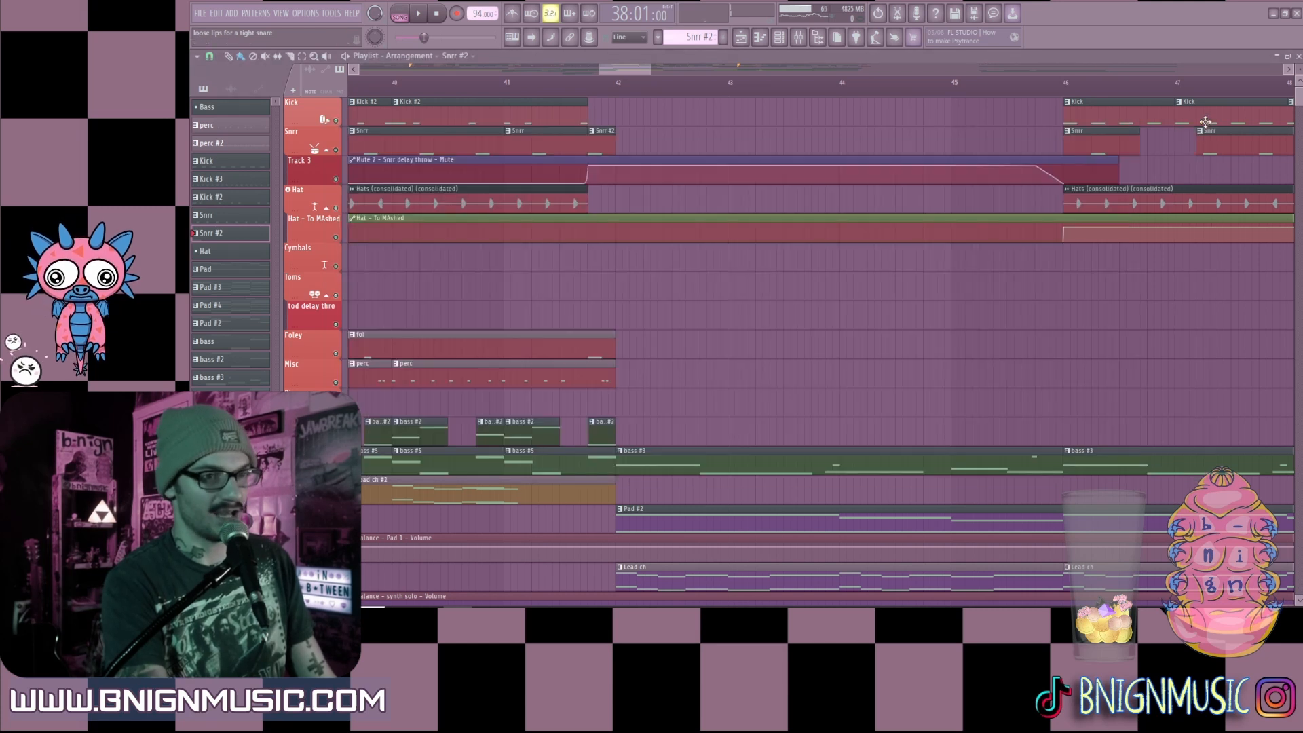
click(1201, 123)
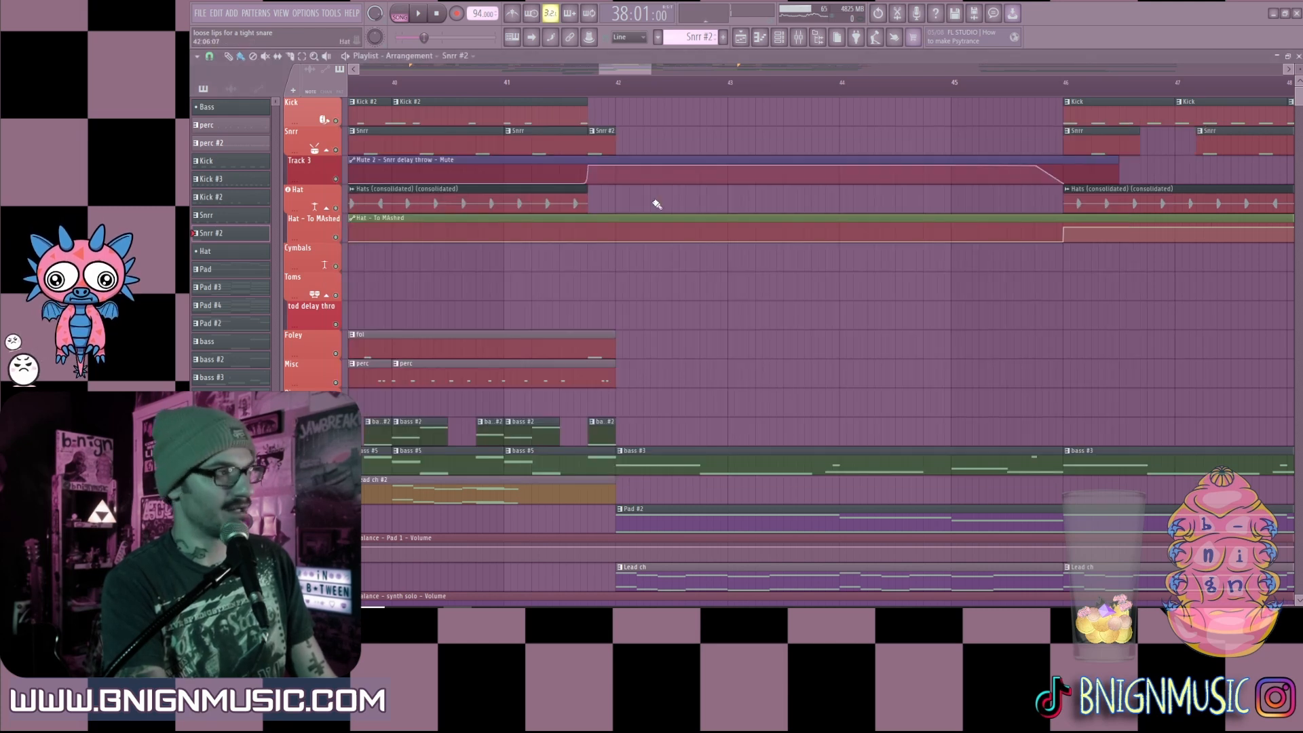
Step: Isolate the Kick, Snrr, delay throw automation and Hat tracks and listen from just before bar 42
right_click(337, 150)
click(337, 122)
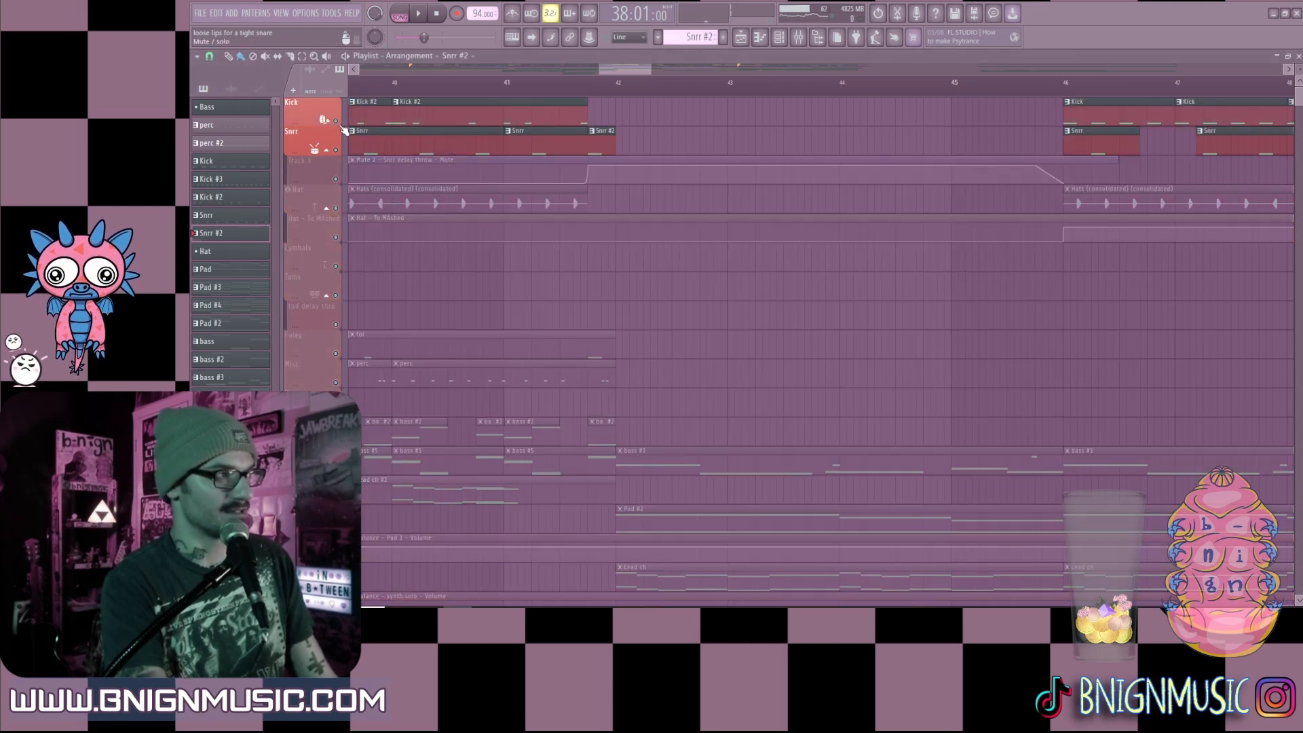
drag(338, 180, 340, 211)
click(581, 88)
key(space)
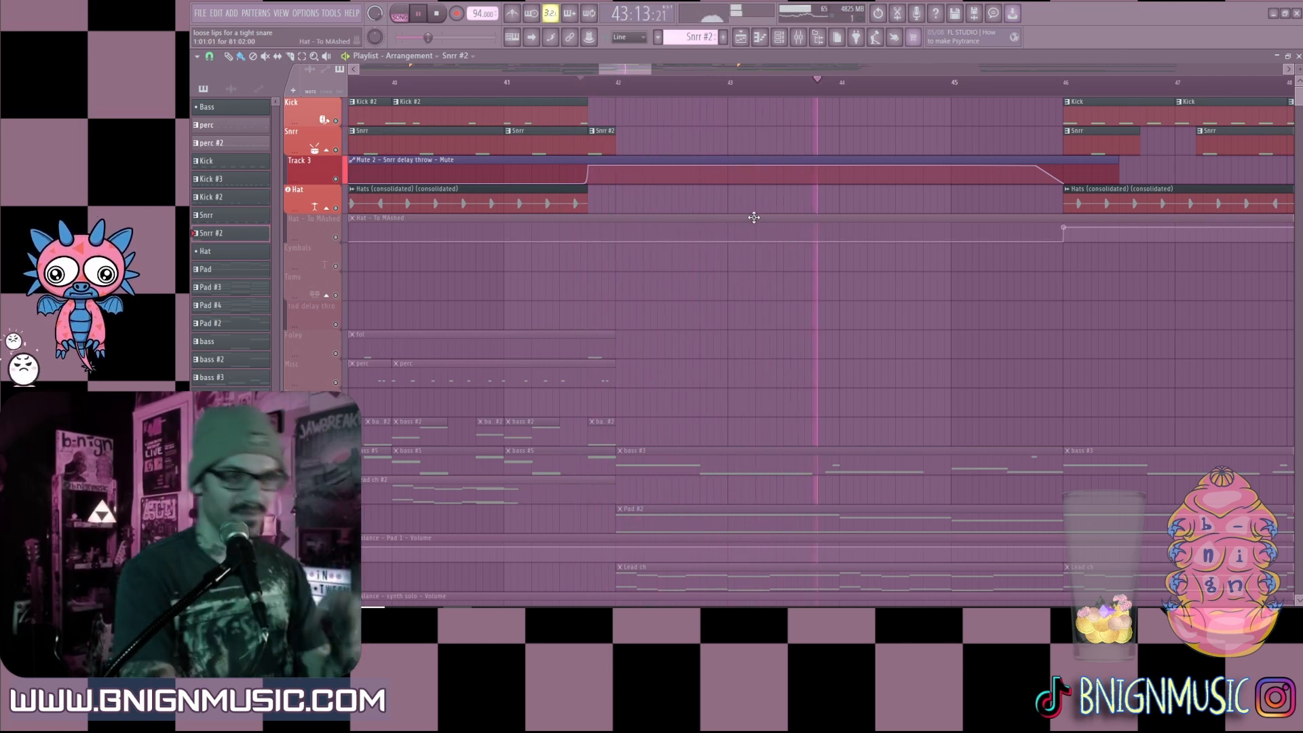
key(space)
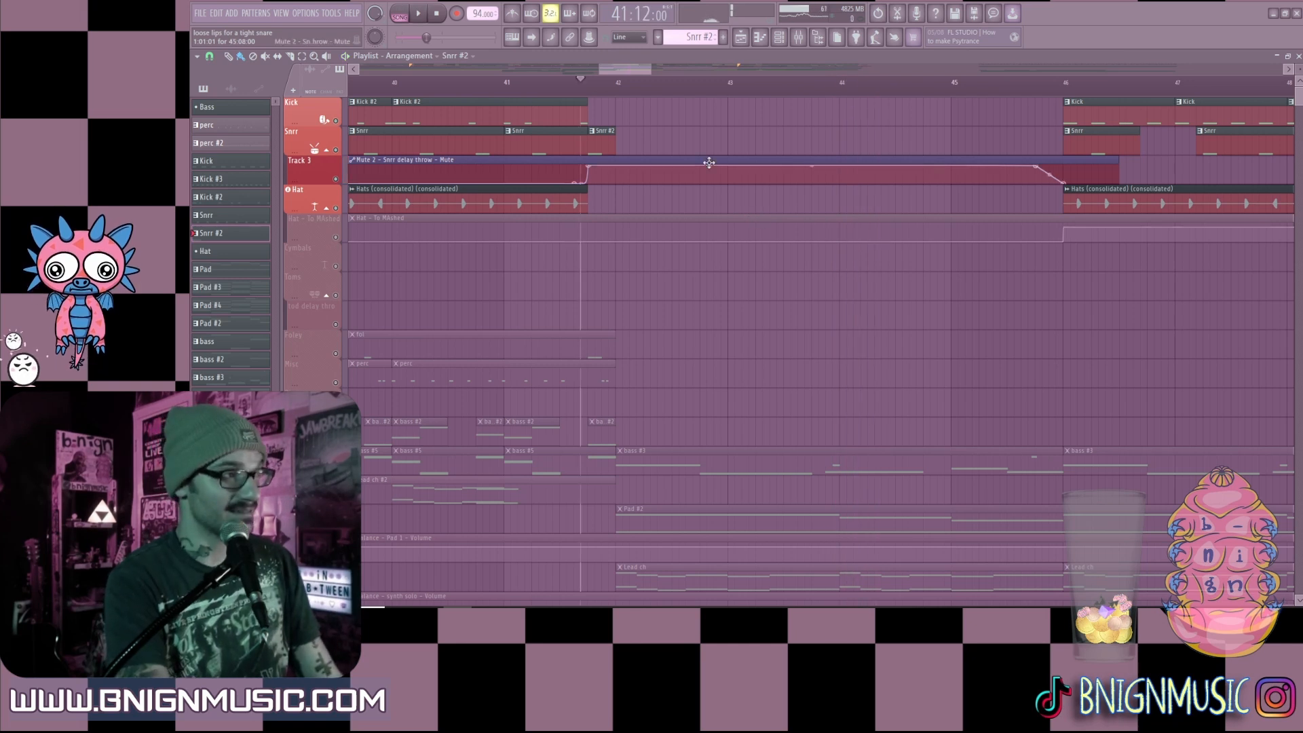
Step: Restore all tracks and play the full arrangement through the snare delay throw and on from bar 46
key(space)
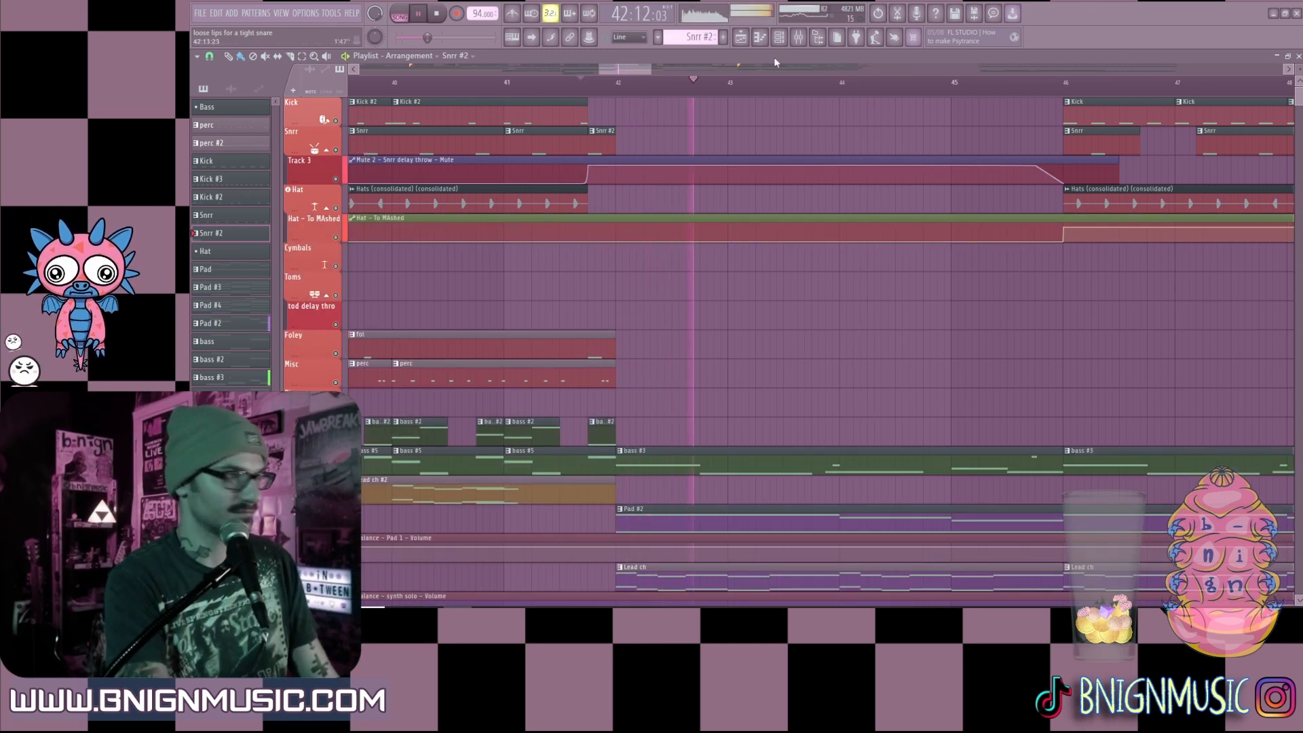
drag(653, 70, 754, 72)
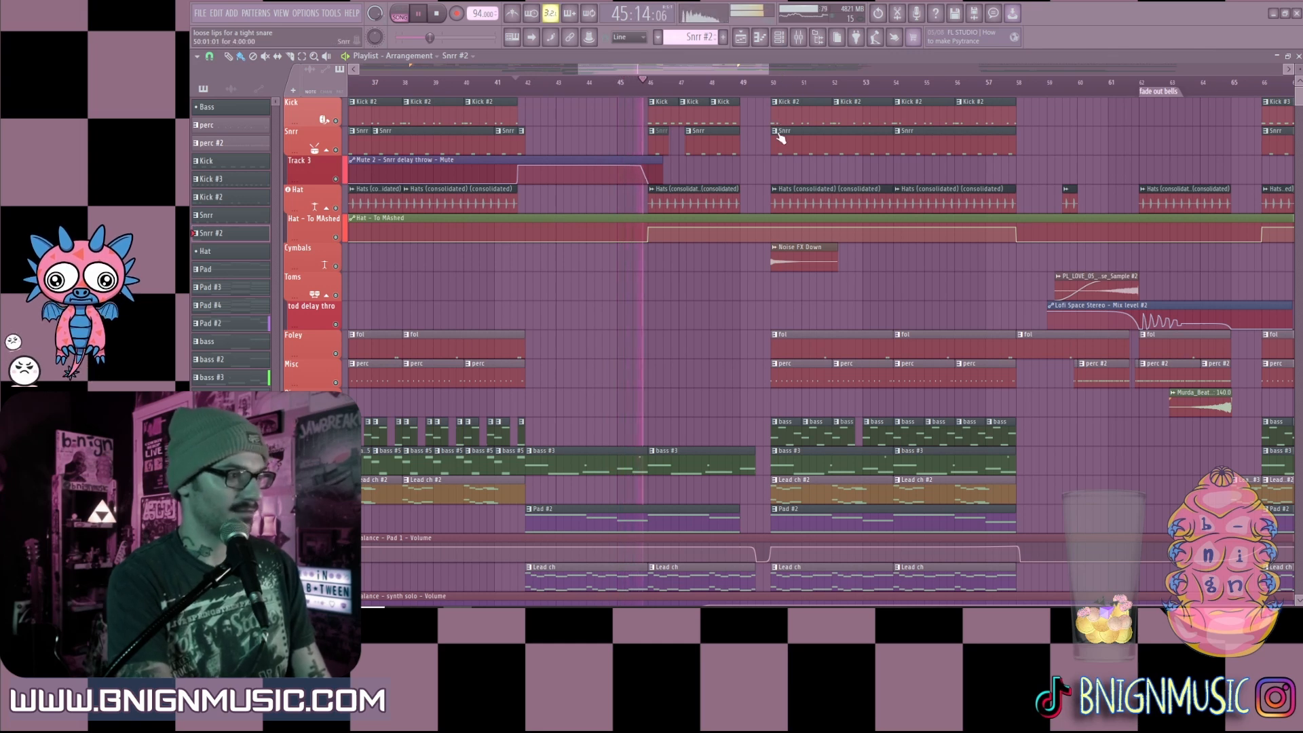
key(space)
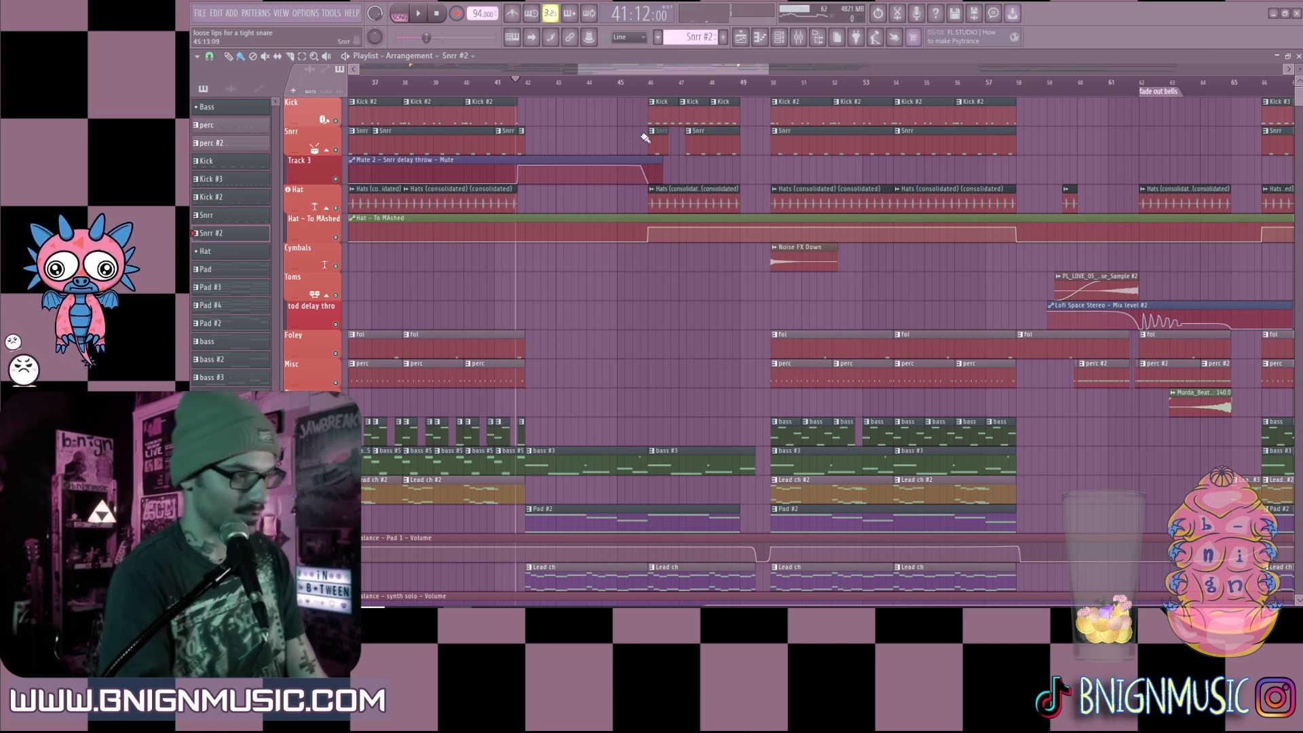
key(space)
click(640, 83)
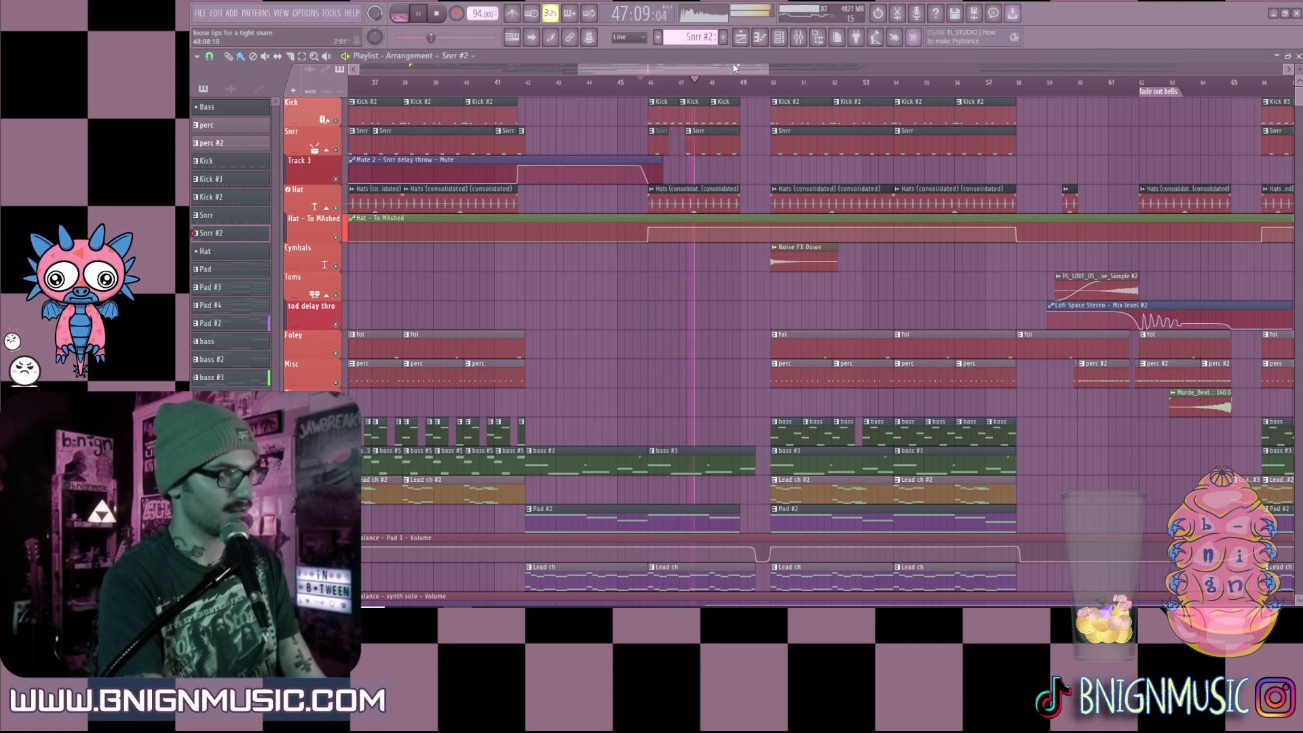
key(space)
scroll(701, 85, up, 5)
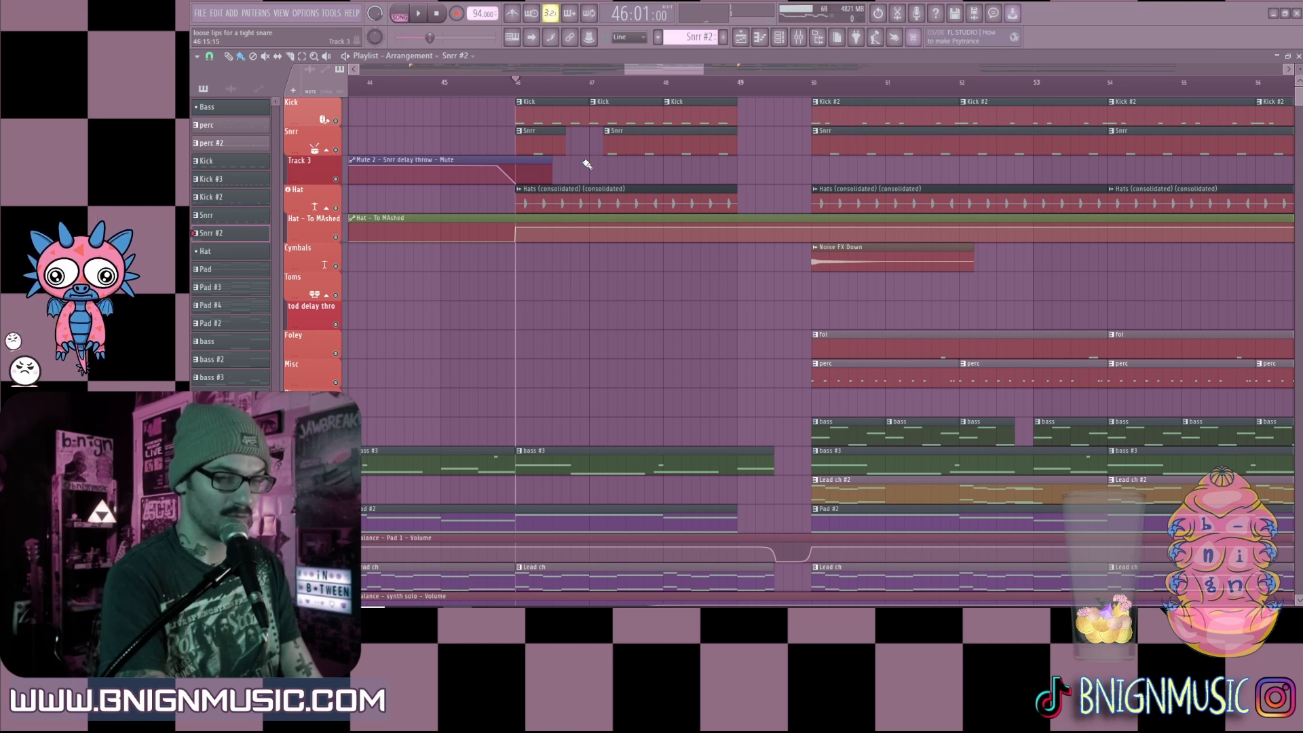
Step: Solo the synth solo clip's track and play it from about bar 49
key(space)
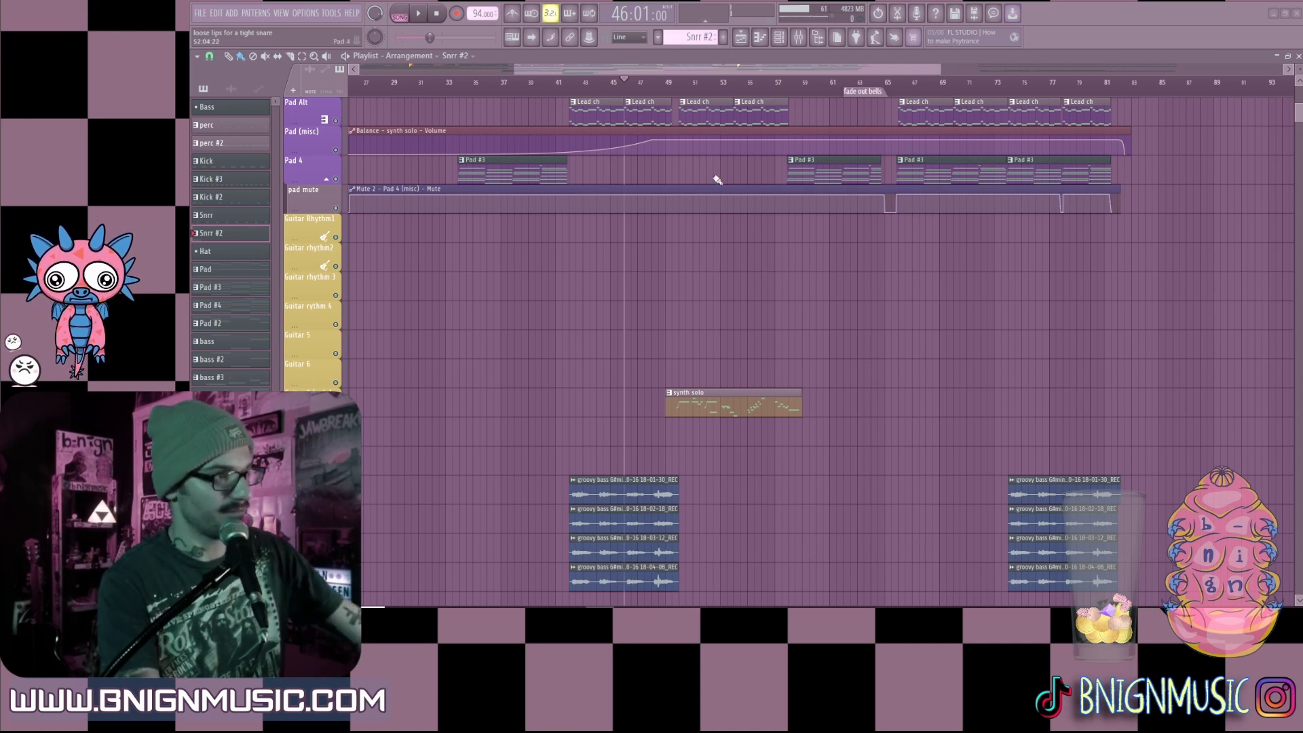
drag(679, 90, 658, 86)
click(672, 85)
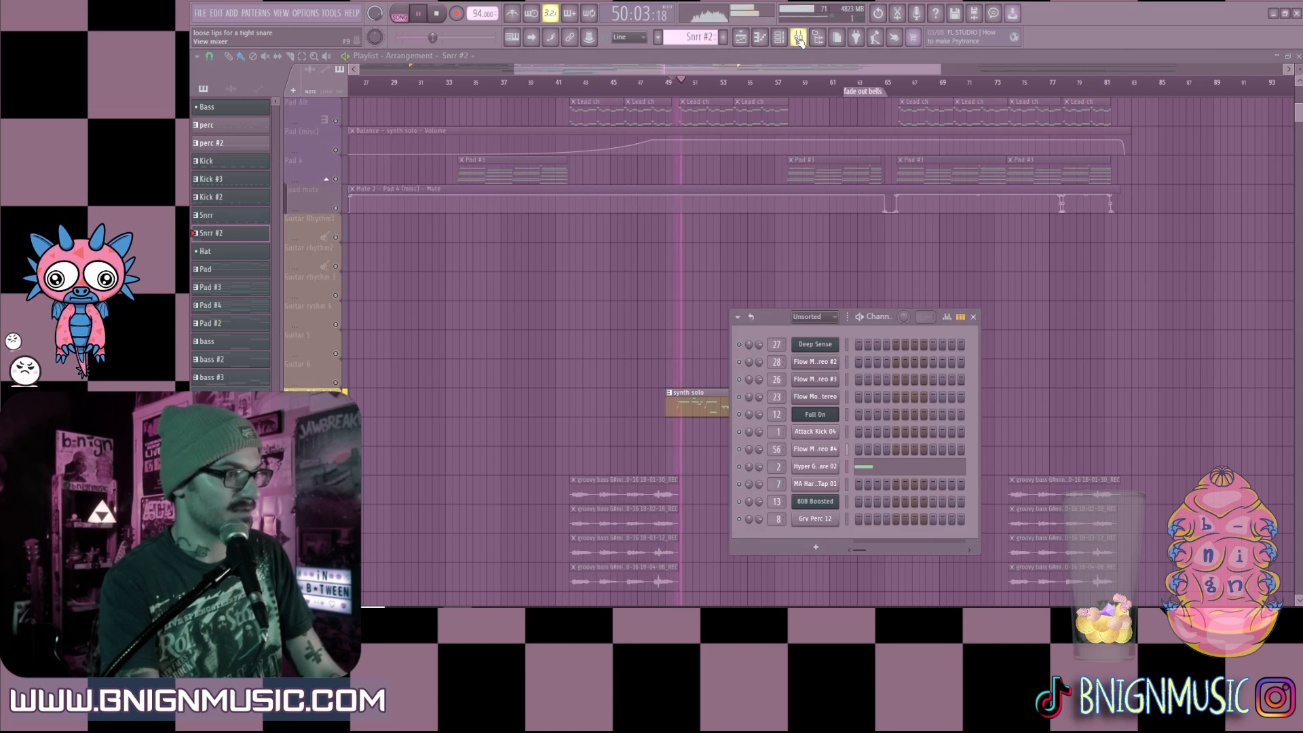
click(799, 39)
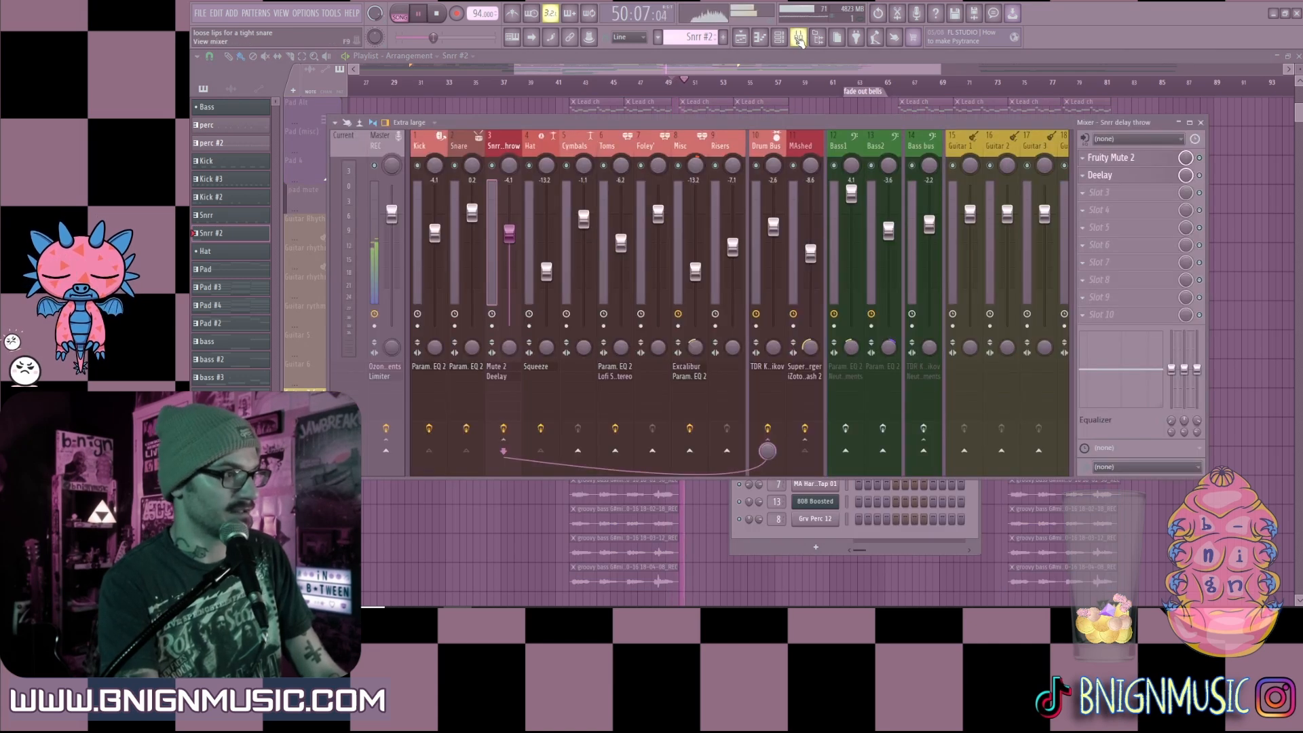
click(781, 39)
click(741, 39)
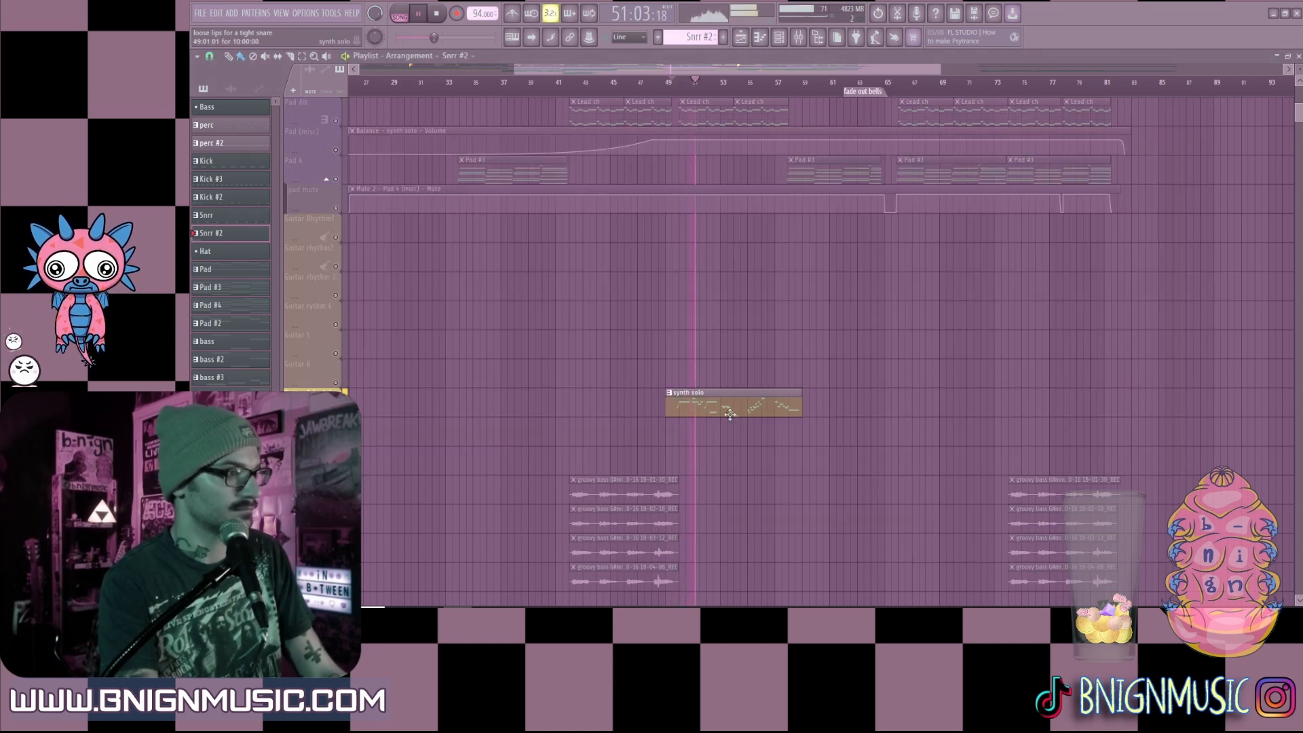
Step: Open the synth solo clip in the piano roll, stop playback and open its Flow Motion Stereo #4 instrument
double_click(730, 412)
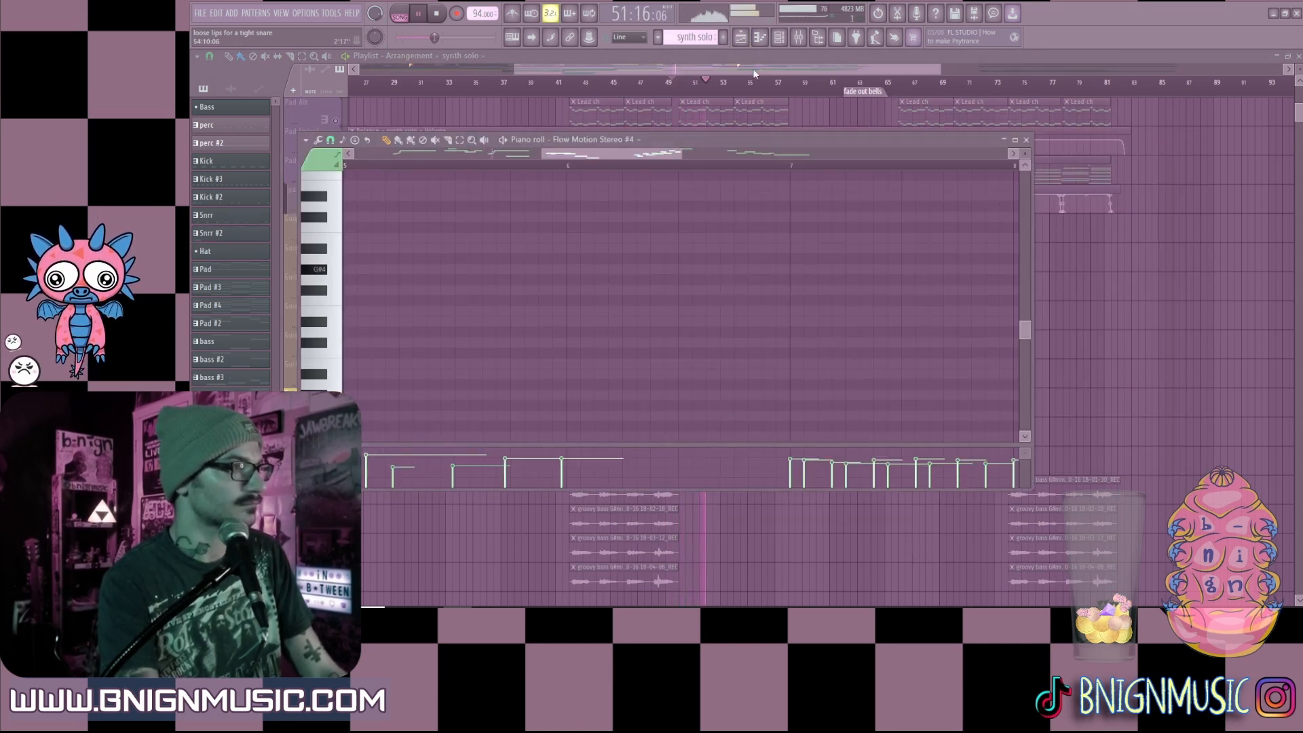
click(778, 39)
key(space)
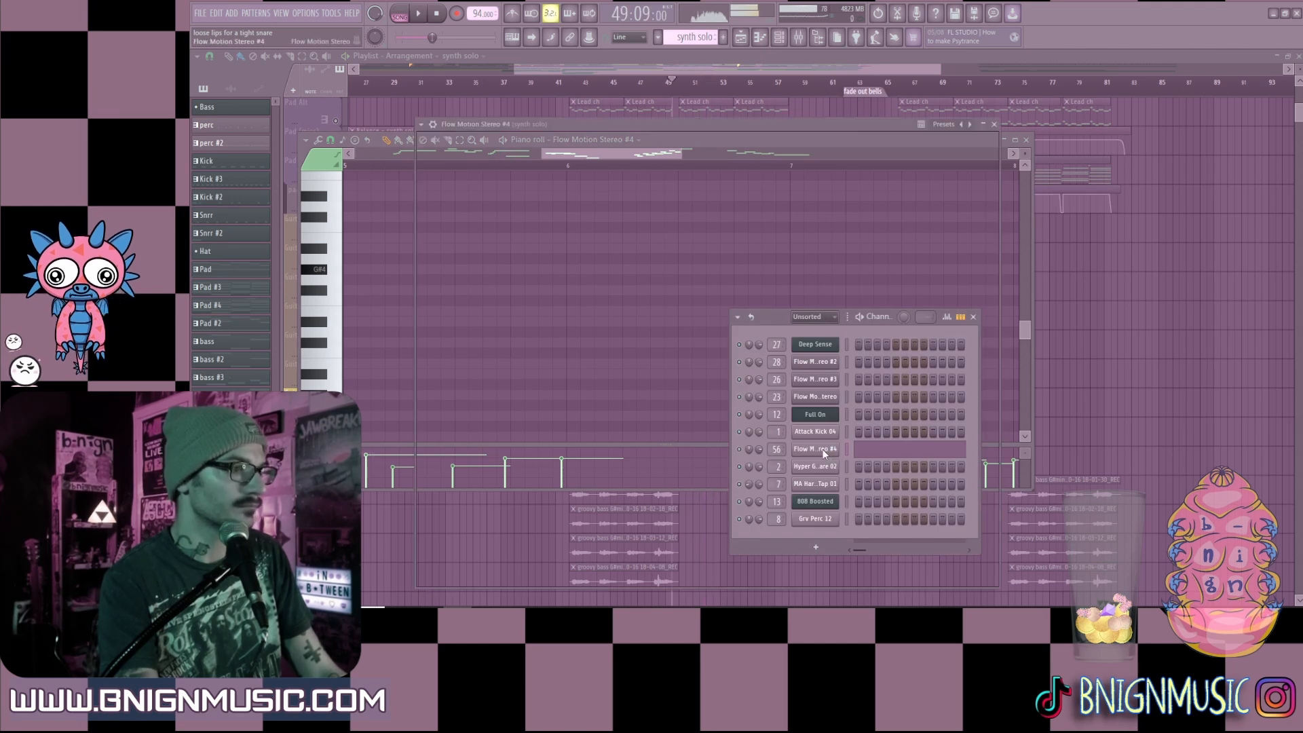
click(827, 455)
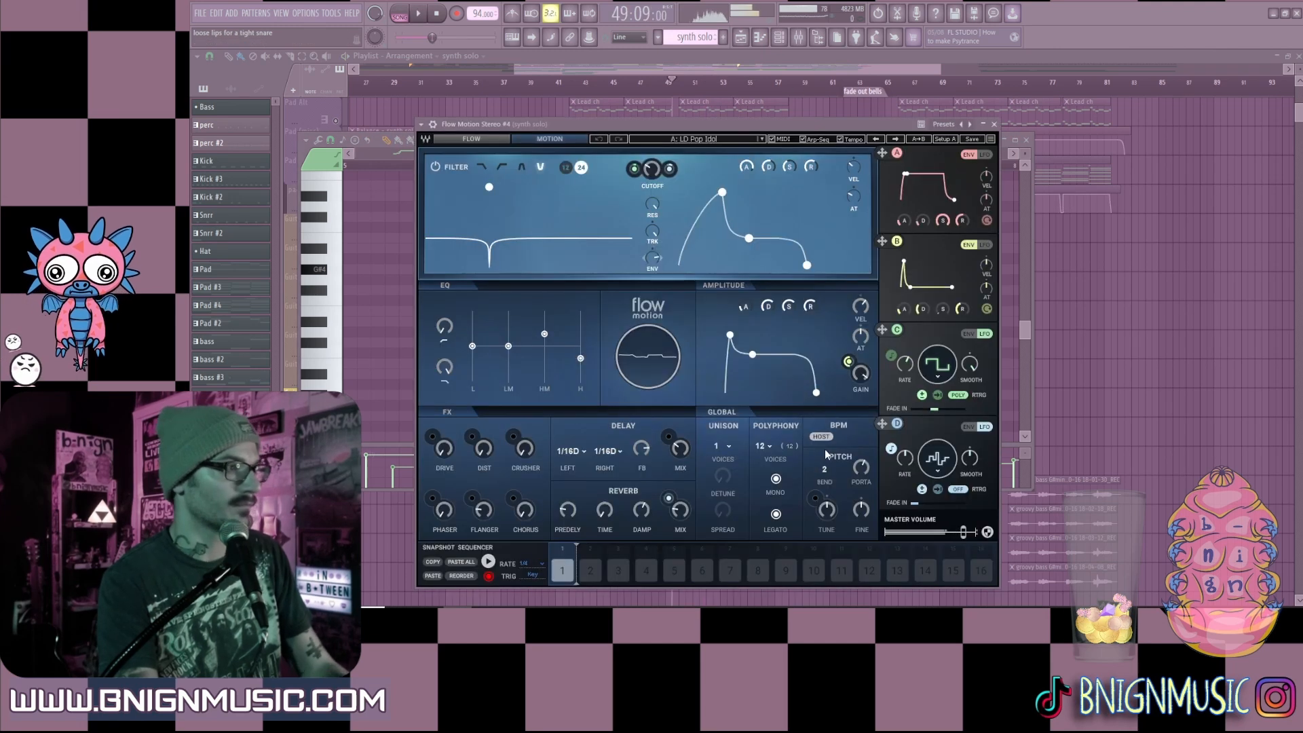
Step: Review the Flow and Motion pages of the Flow Motion synth, and close the instrument and piano roll
click(499, 135)
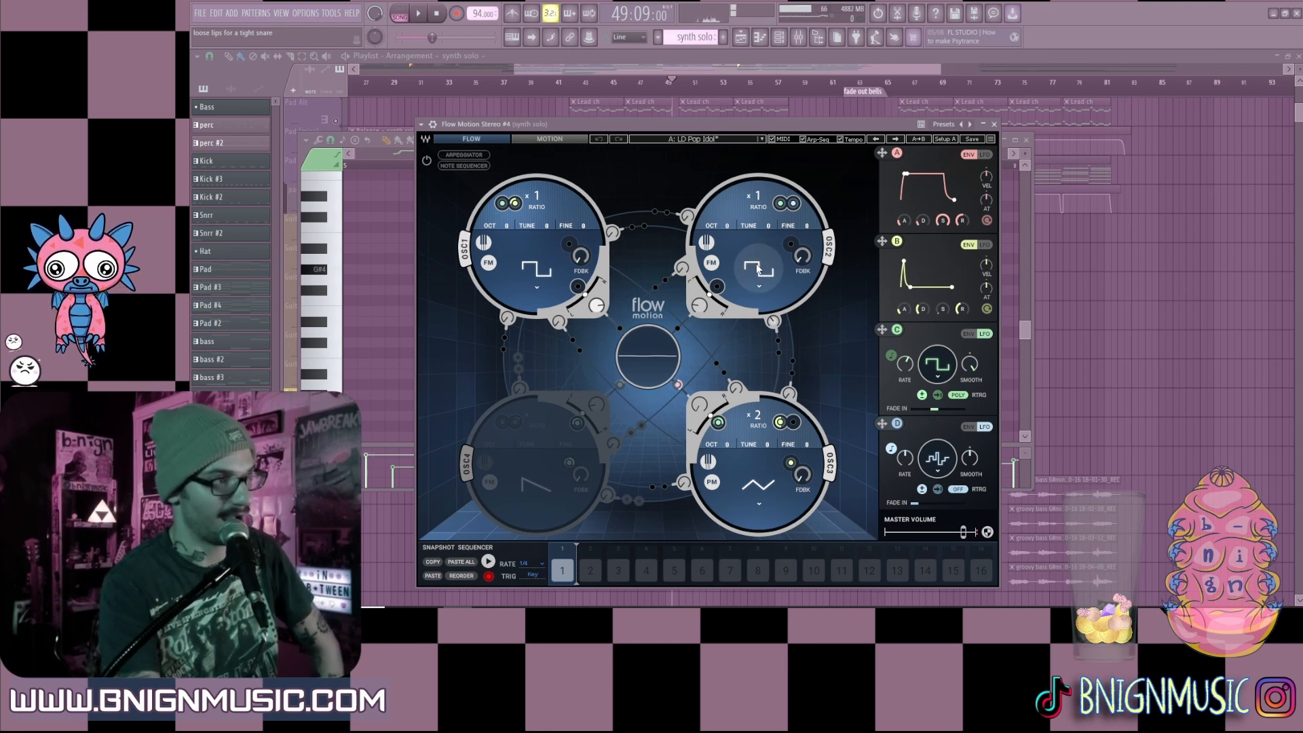
click(558, 139)
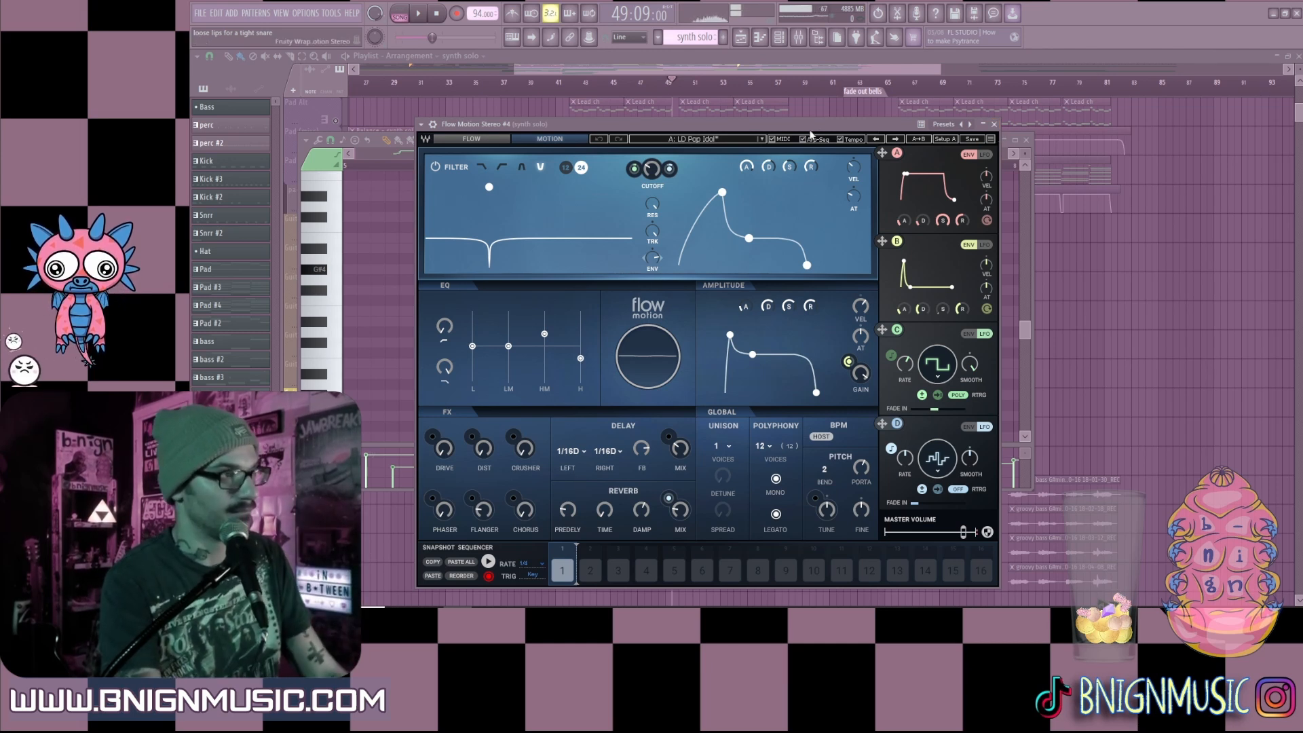
click(994, 125)
click(996, 163)
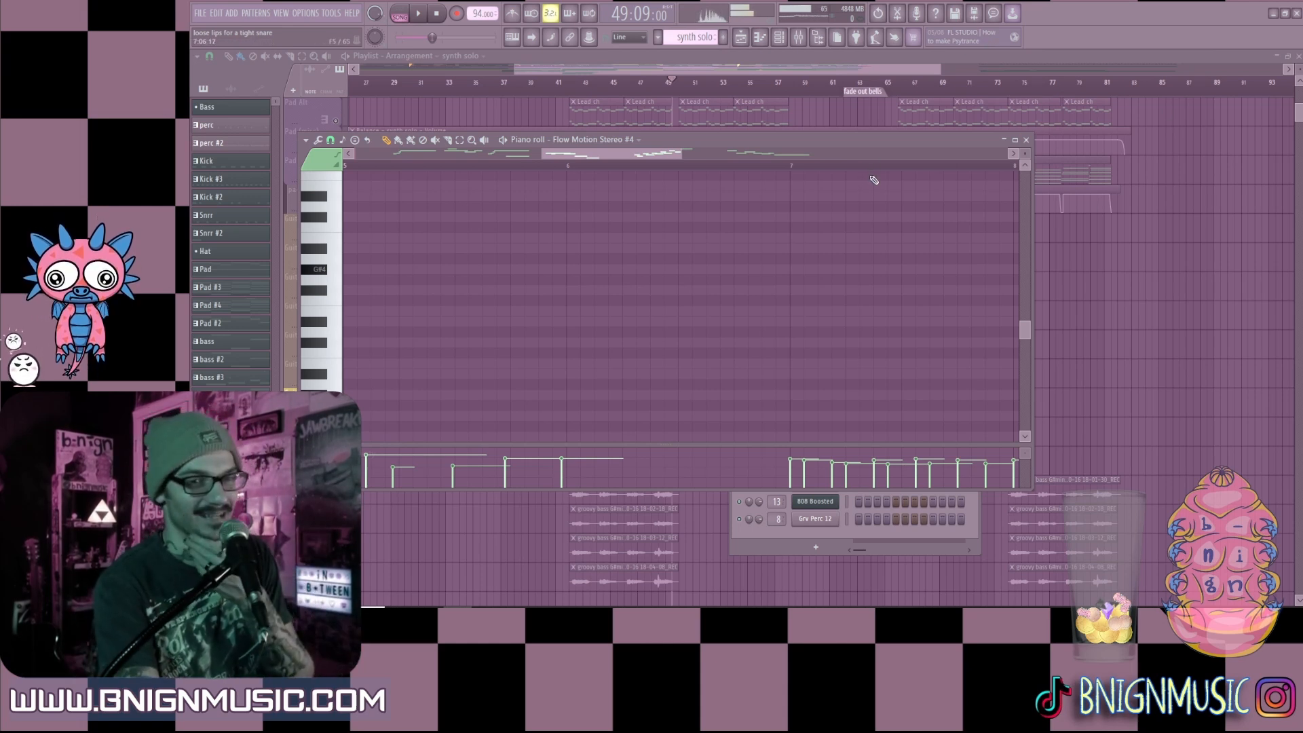
click(1026, 141)
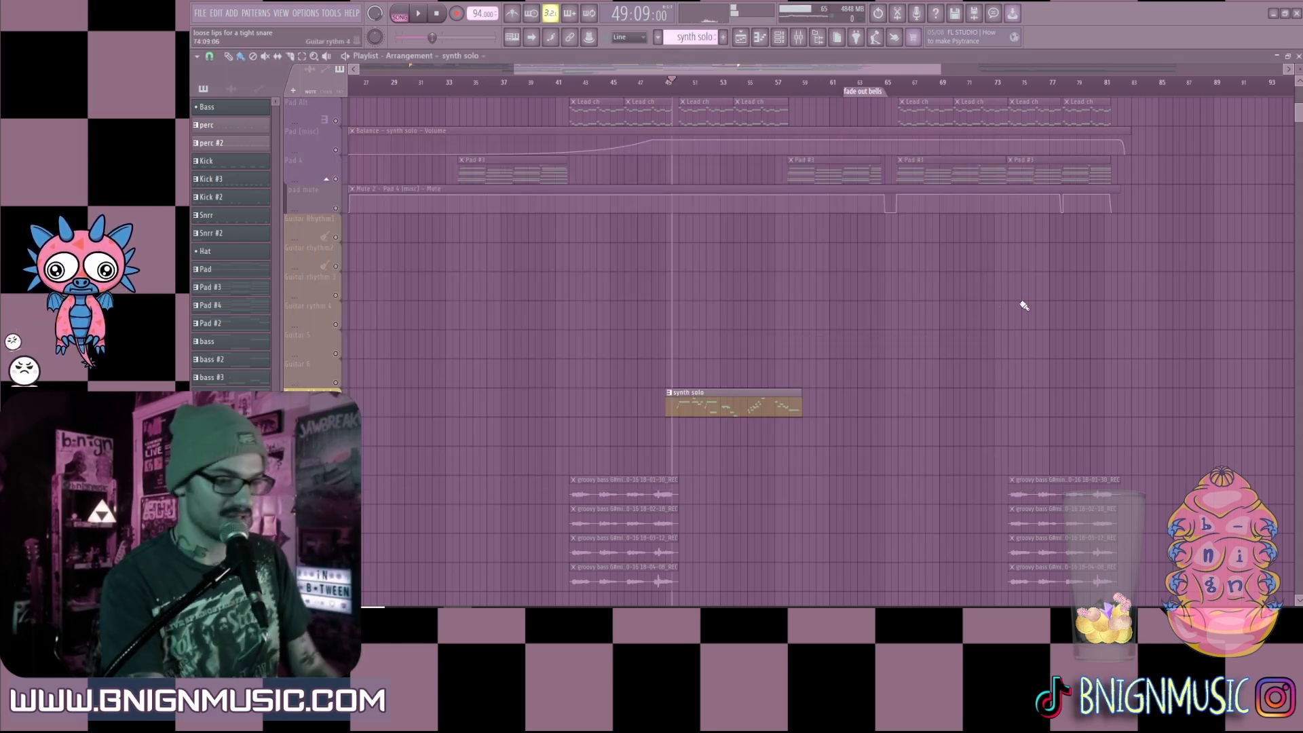
Step: Unsolo the synth solo track and review the clip's complete note pattern in the piano roll
right_click(335, 412)
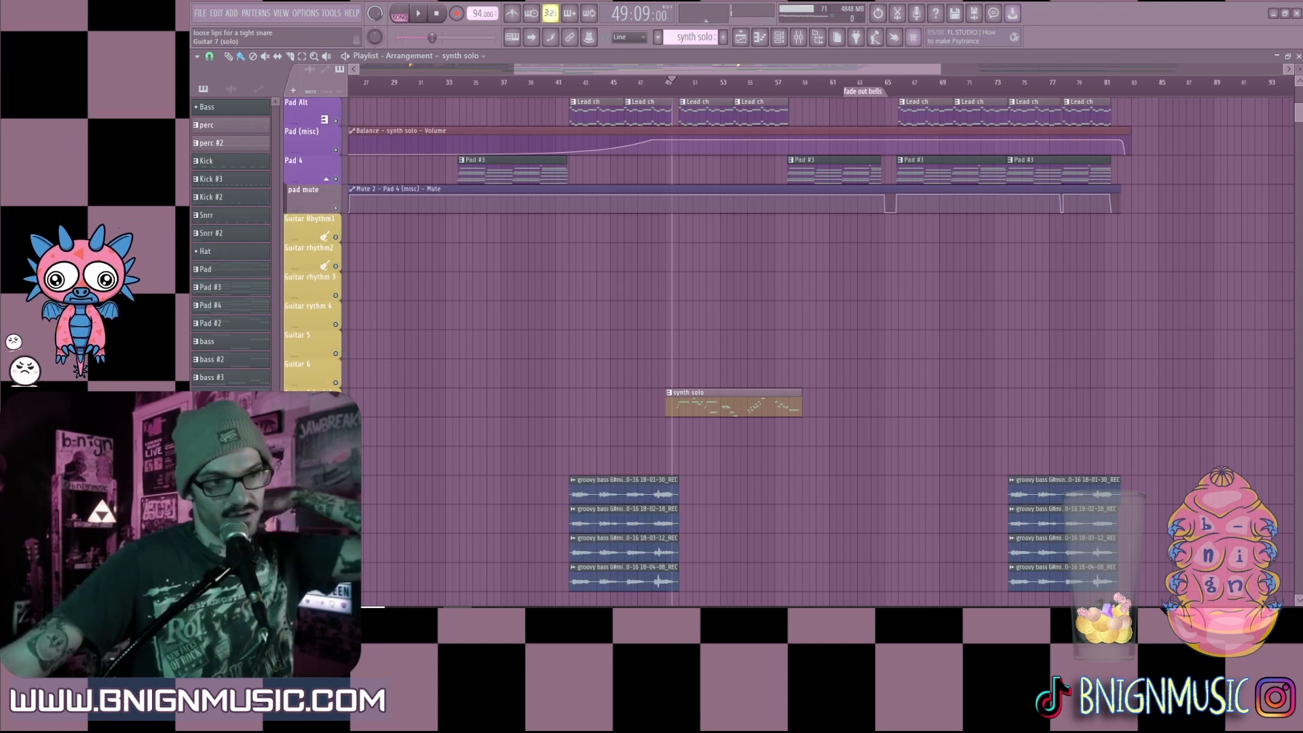
scroll(711, 426, down, 1)
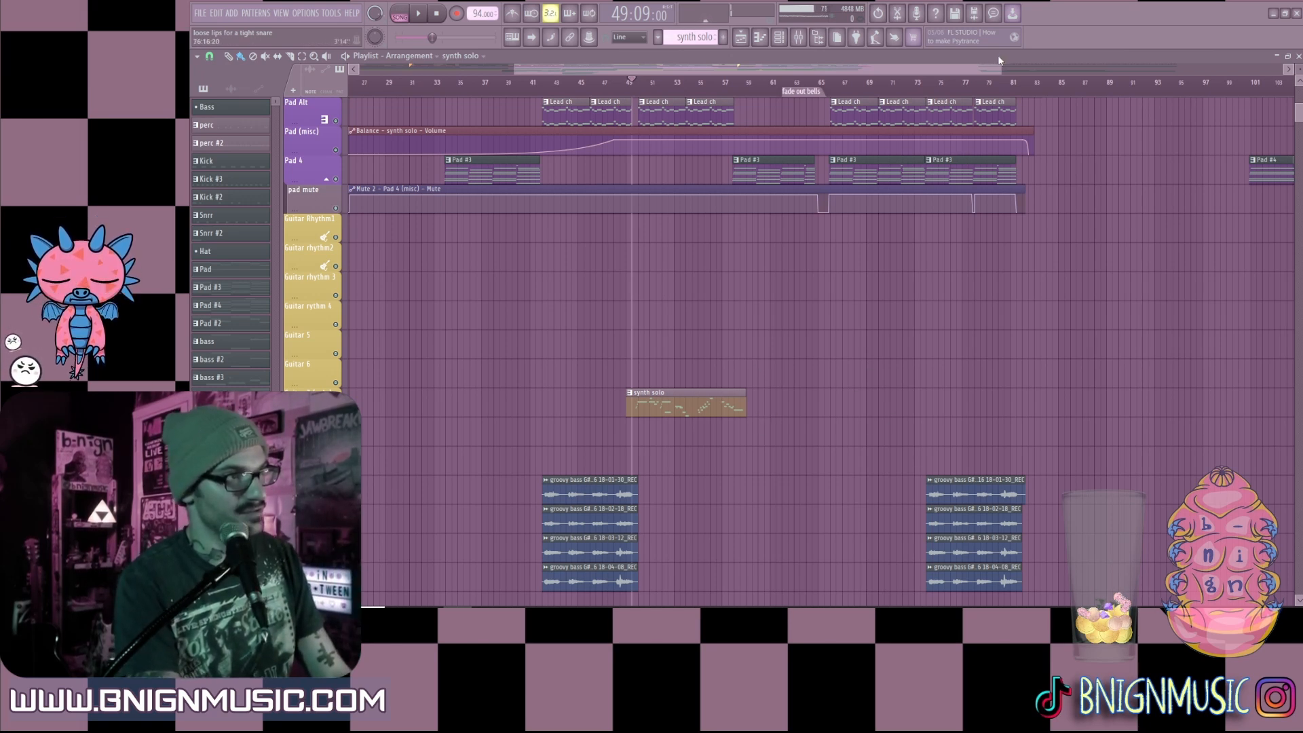
drag(1002, 70, 696, 71)
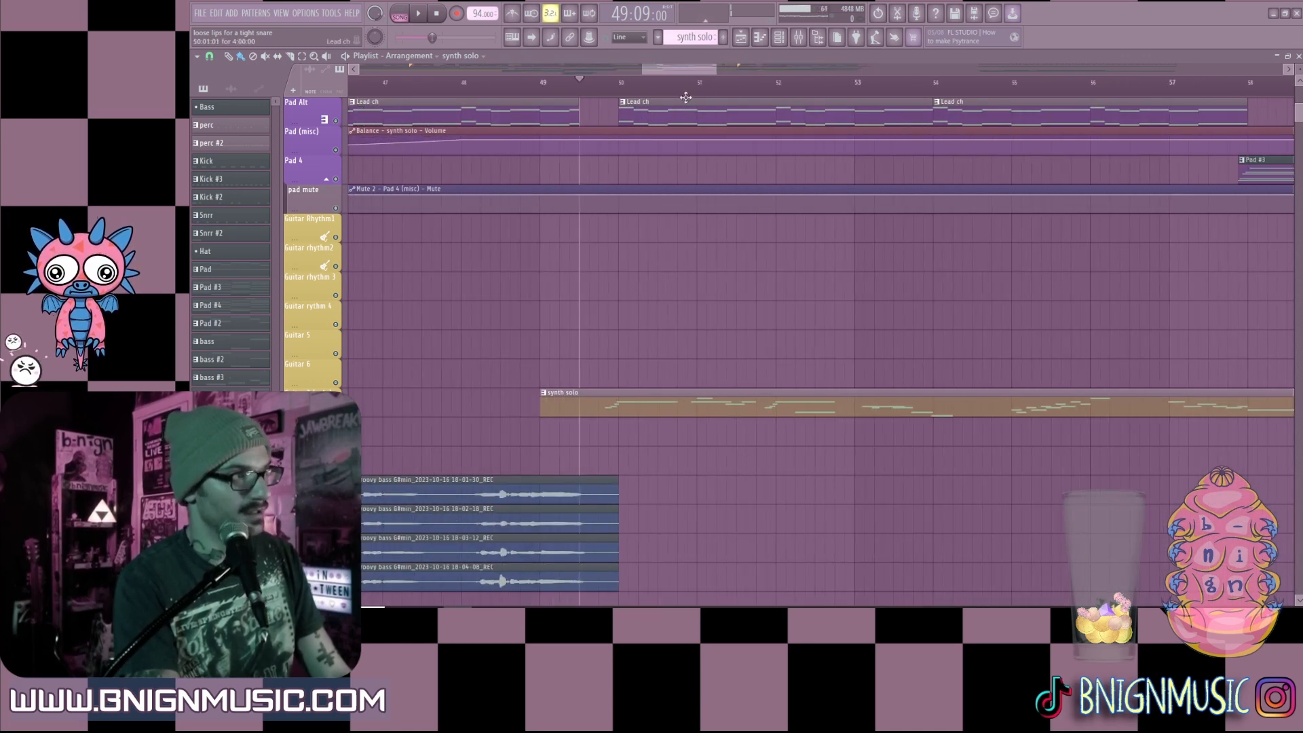
double_click(771, 409)
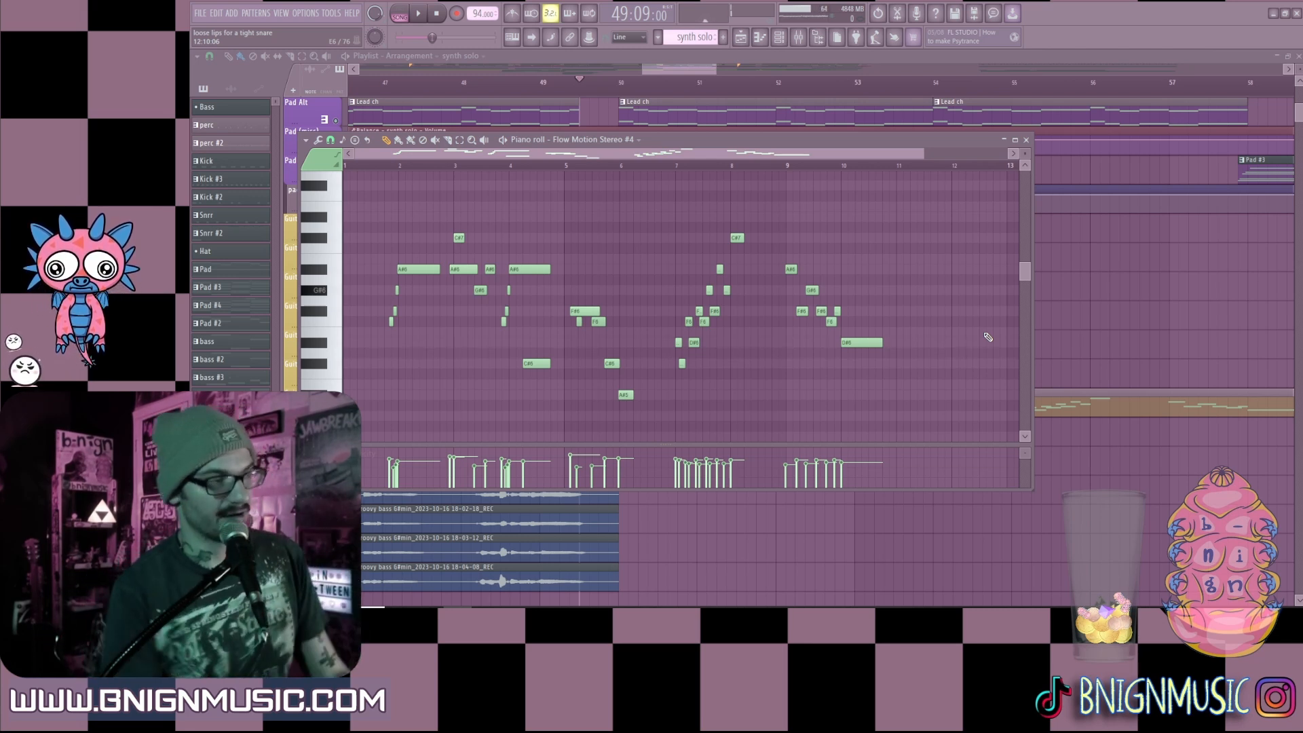
click(1026, 139)
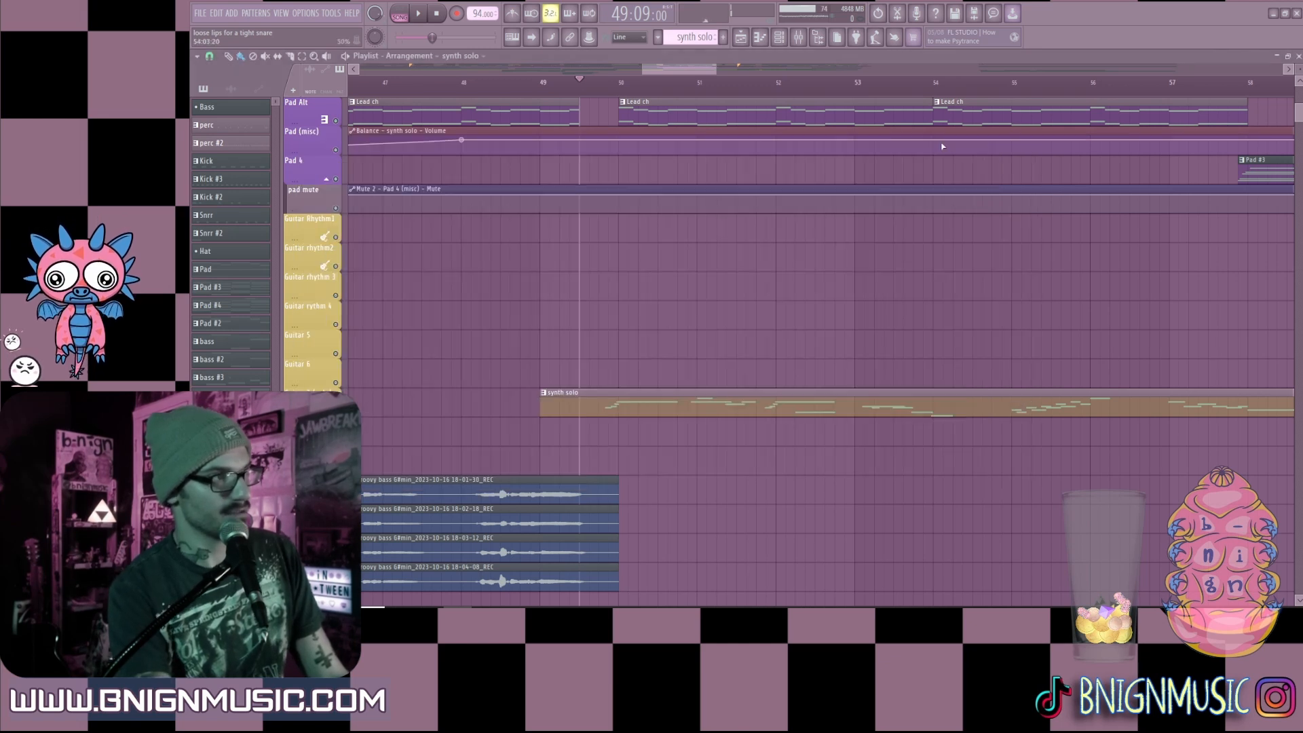
Step: Listen to the start of the synth solo in the full mix, stop, and set the playback position in bar 47
drag(716, 69, 909, 61)
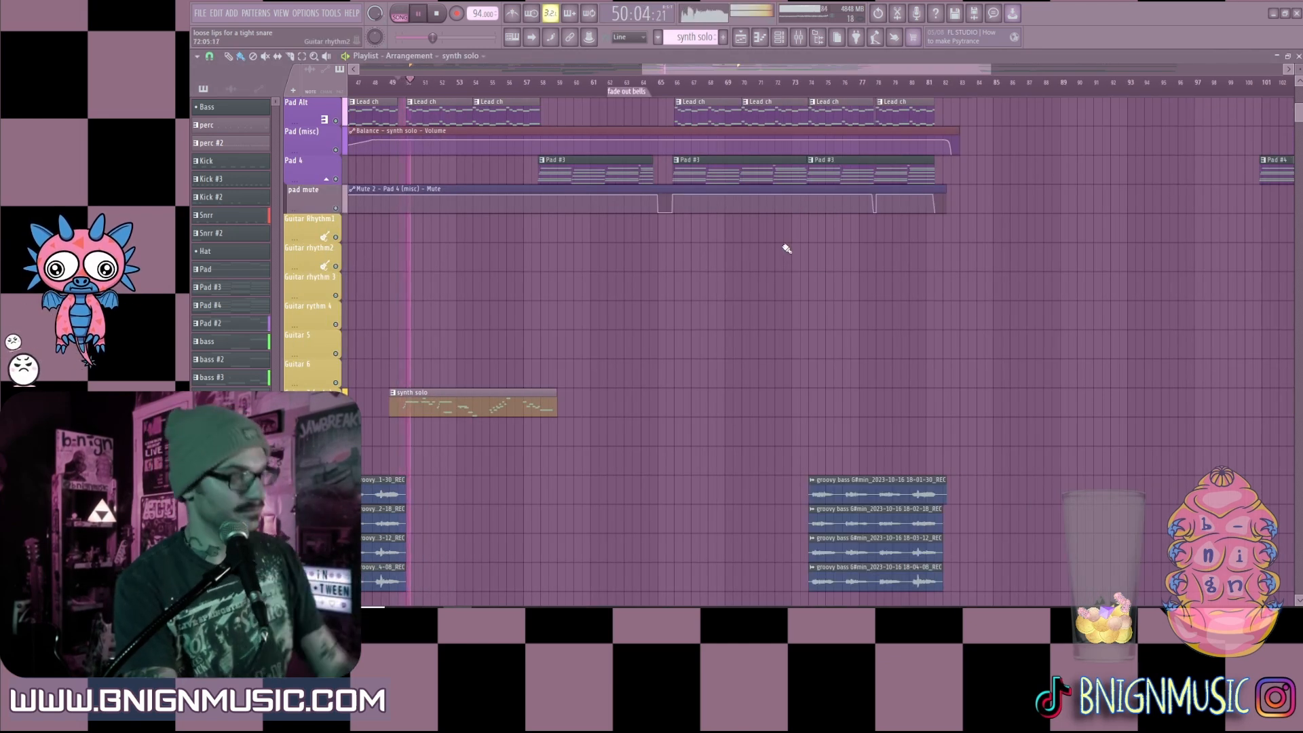
key(space)
drag(859, 69, 798, 68)
click(543, 82)
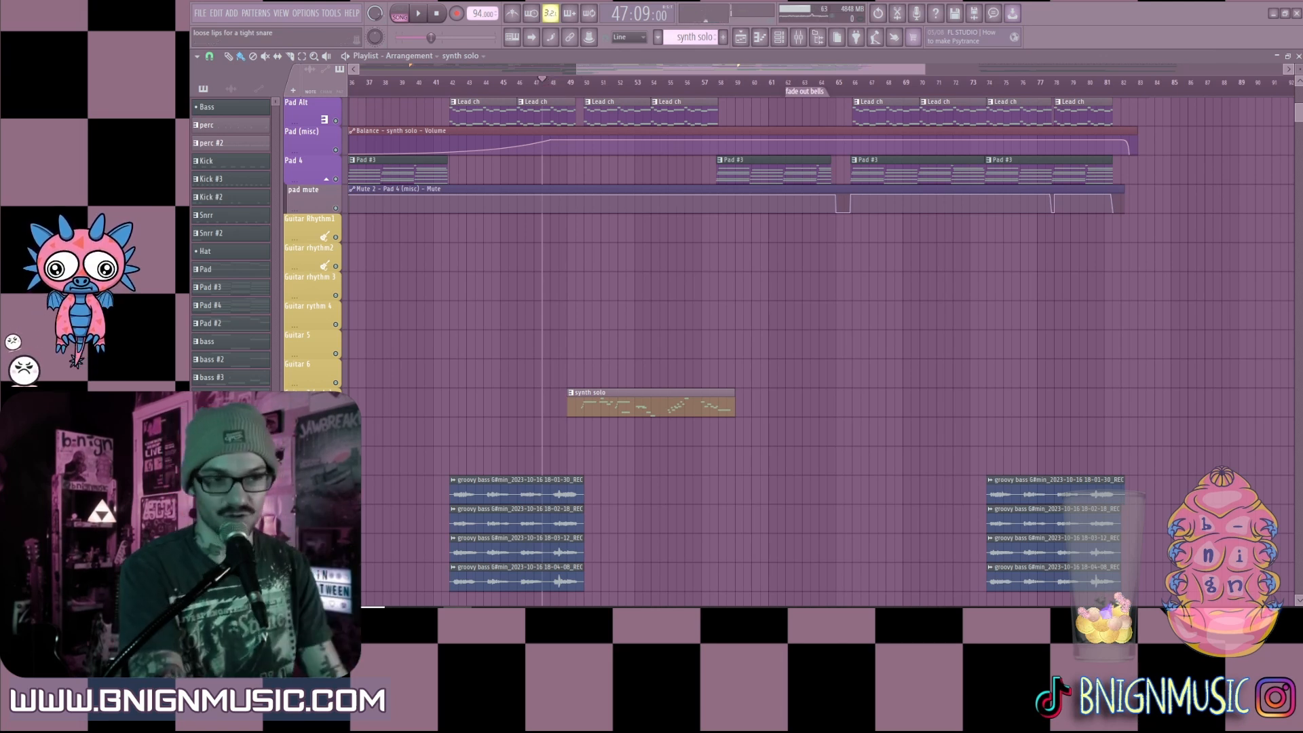
Step: Examine the bass, melody and pad tracks around the synth solo and play the full arrangement from bar 49
scroll(845, 435, up, 4)
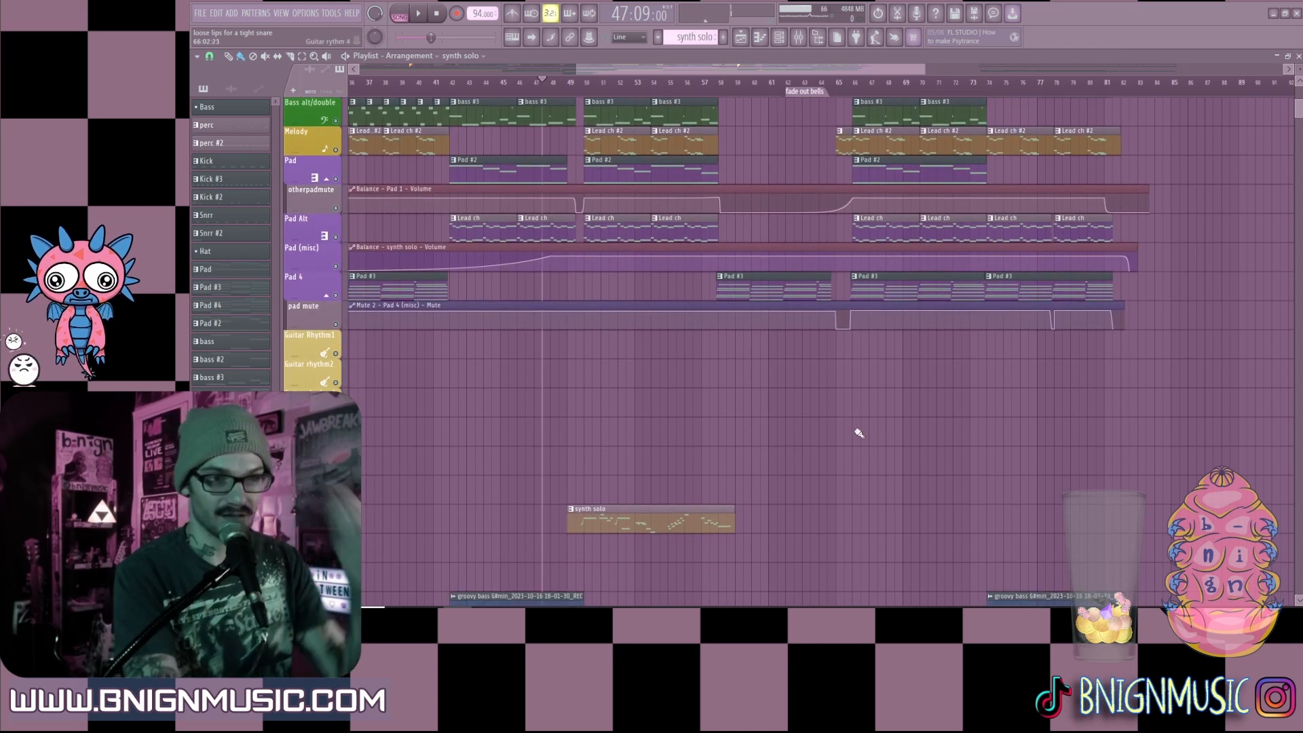
scroll(859, 432, up, 2)
drag(926, 65, 1011, 73)
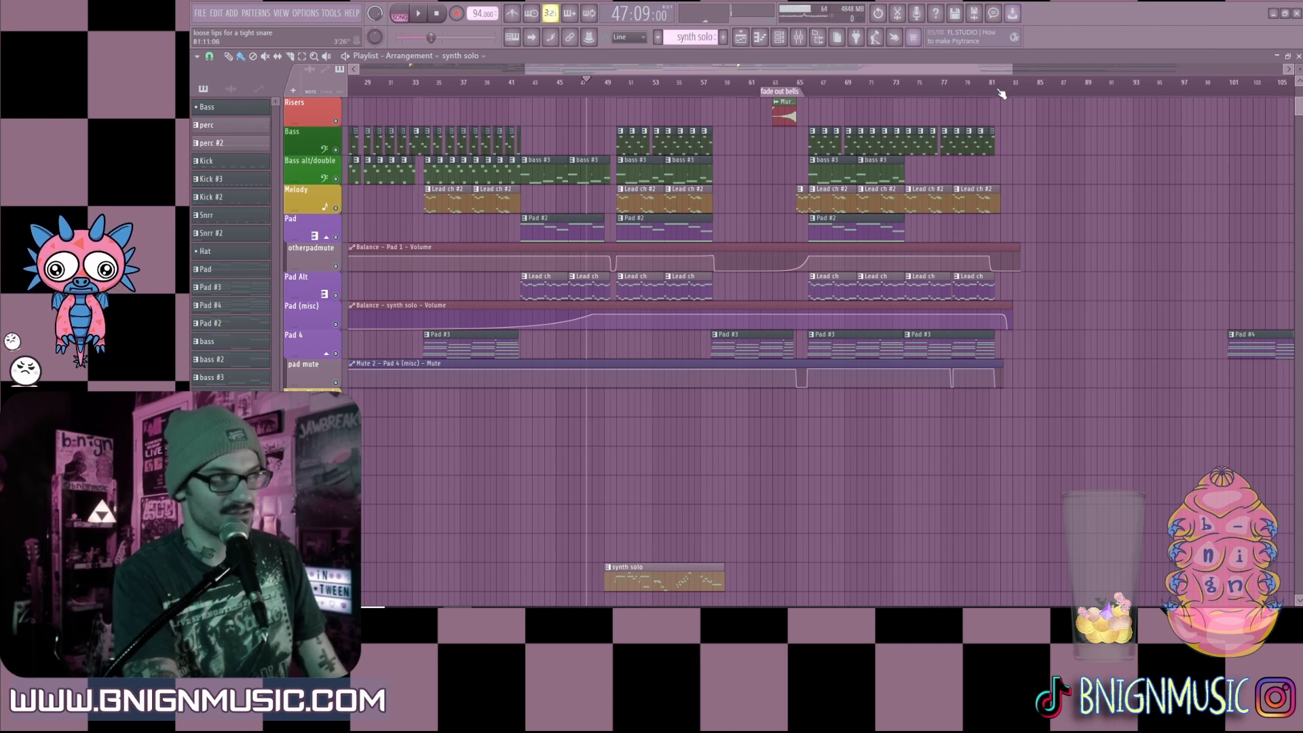
click(605, 88)
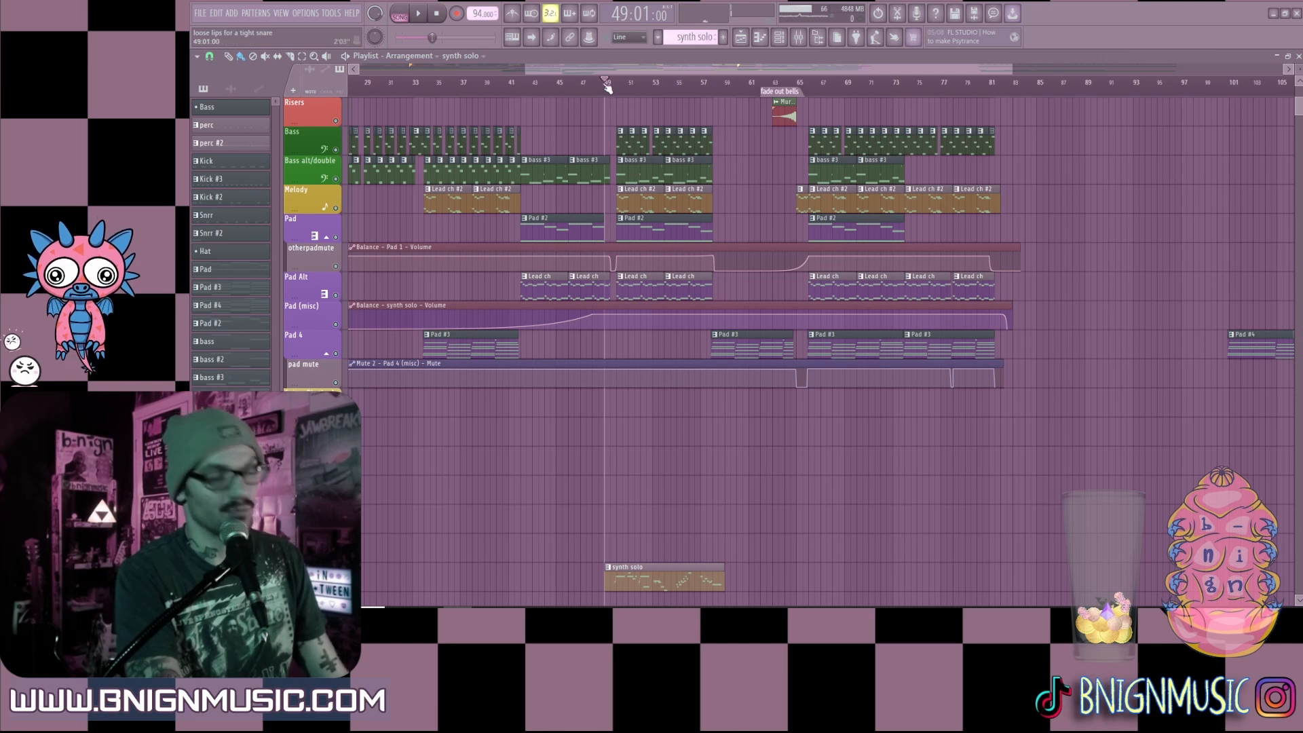
key(space)
drag(606, 93, 579, 83)
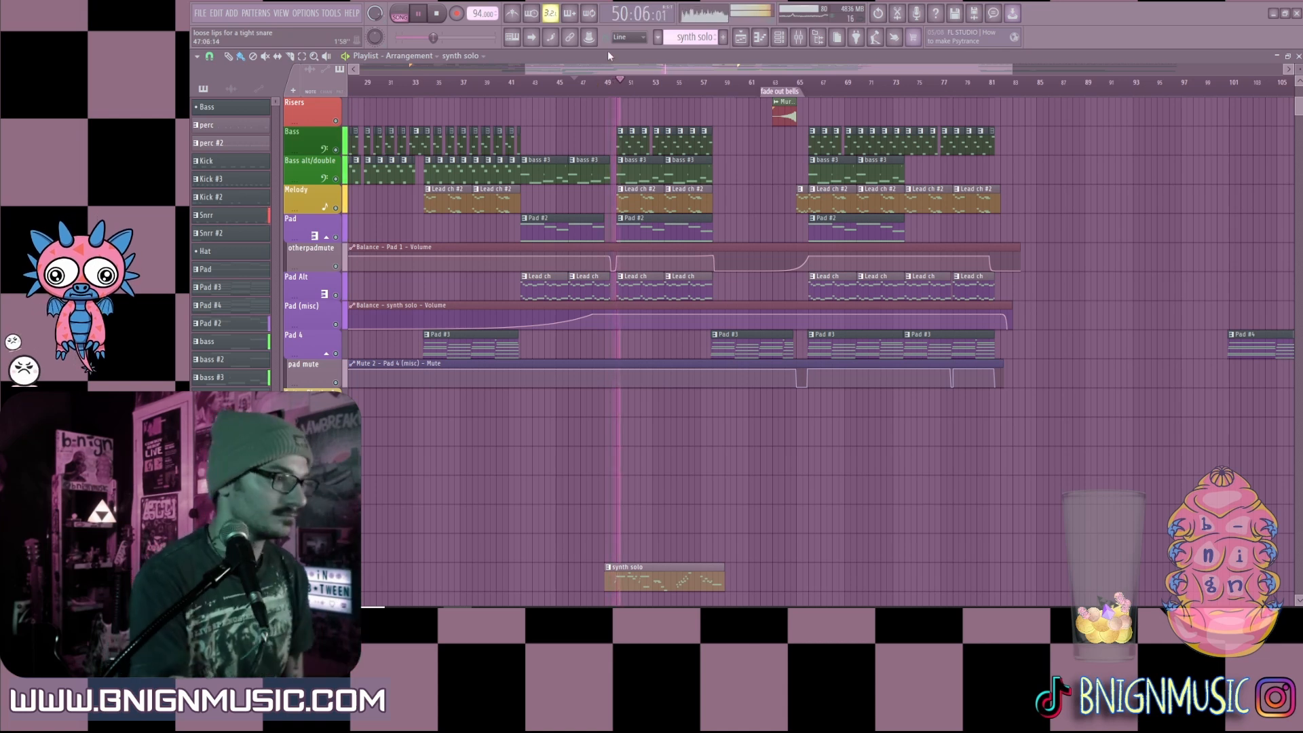
Step: Solo the synth solo track again and play its opening phrase from the end of bar 49
drag(1010, 68, 720, 88)
scroll(720, 302, down, 5)
key(space)
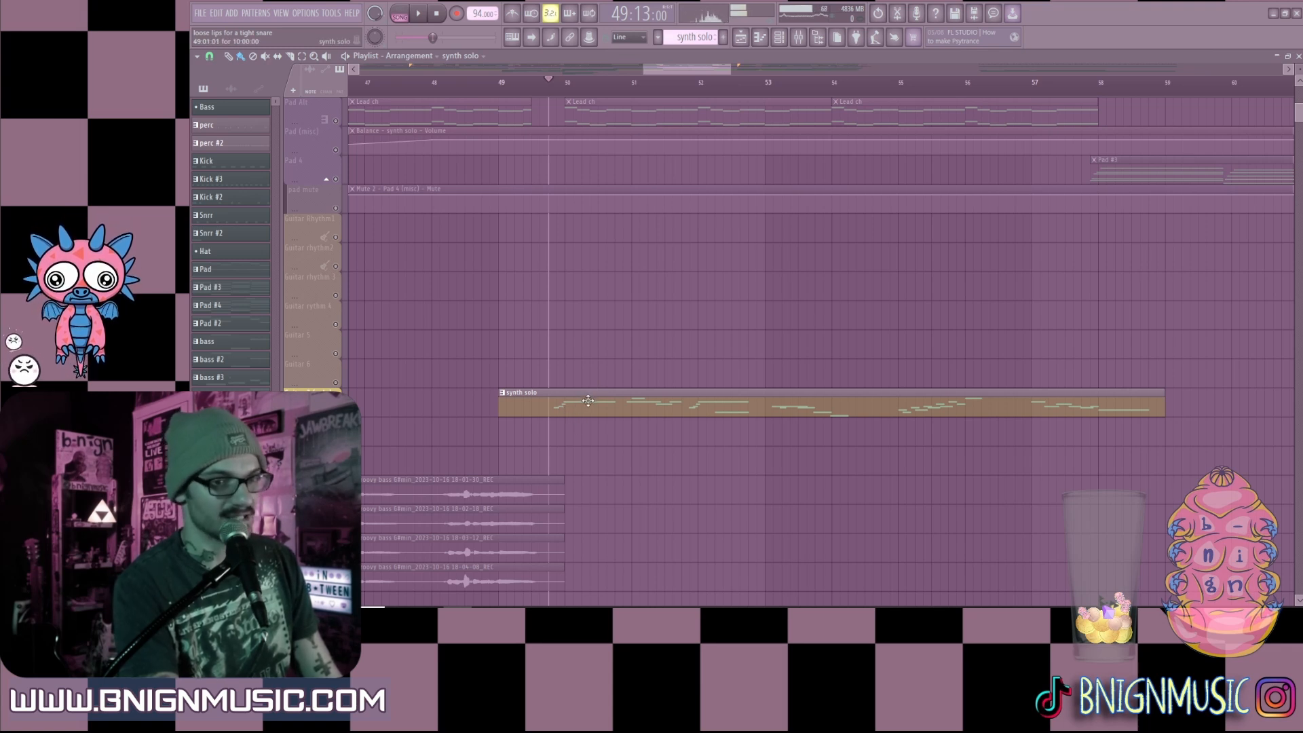
key(space)
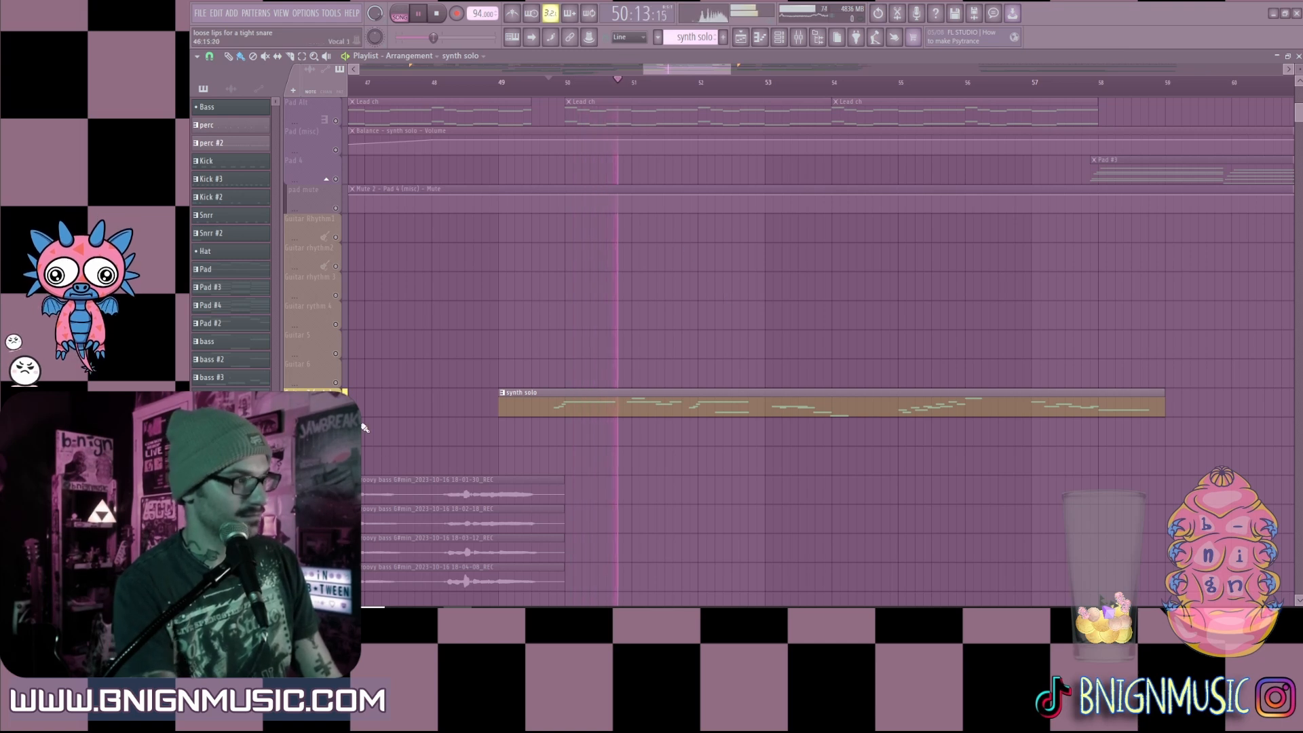
Step: Unsolo the synth solo track and play the full mix into bar 58 while examining the percussion, bass, melody and pad tracks
right_click(336, 412)
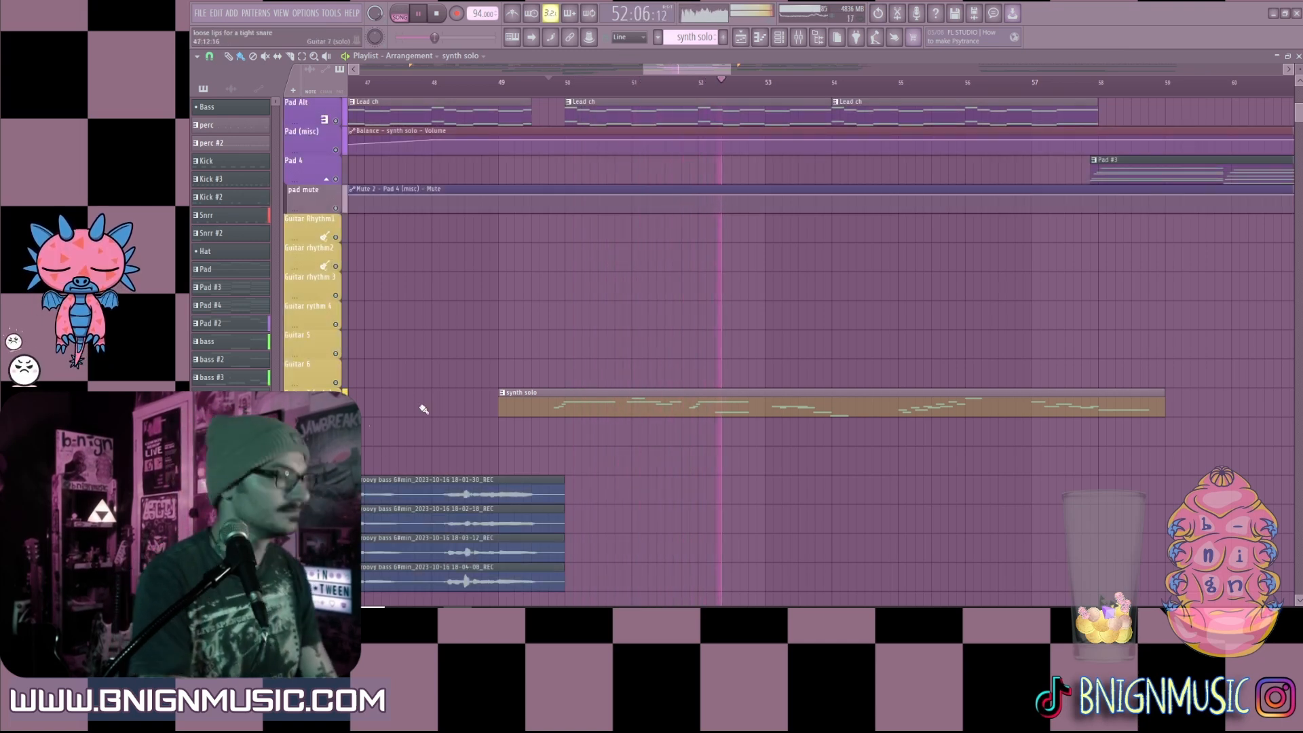
scroll(695, 372, up, 6)
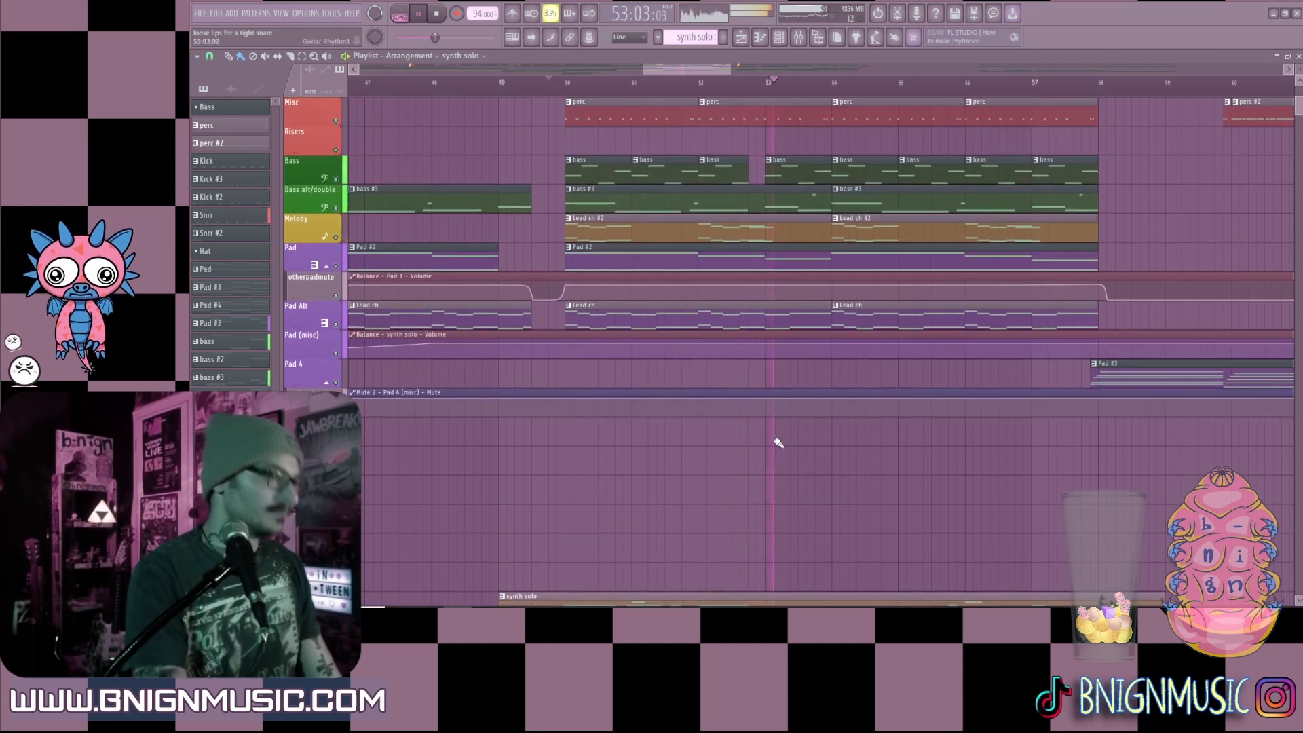
scroll(777, 475, up, 2)
scroll(778, 479, down, 5)
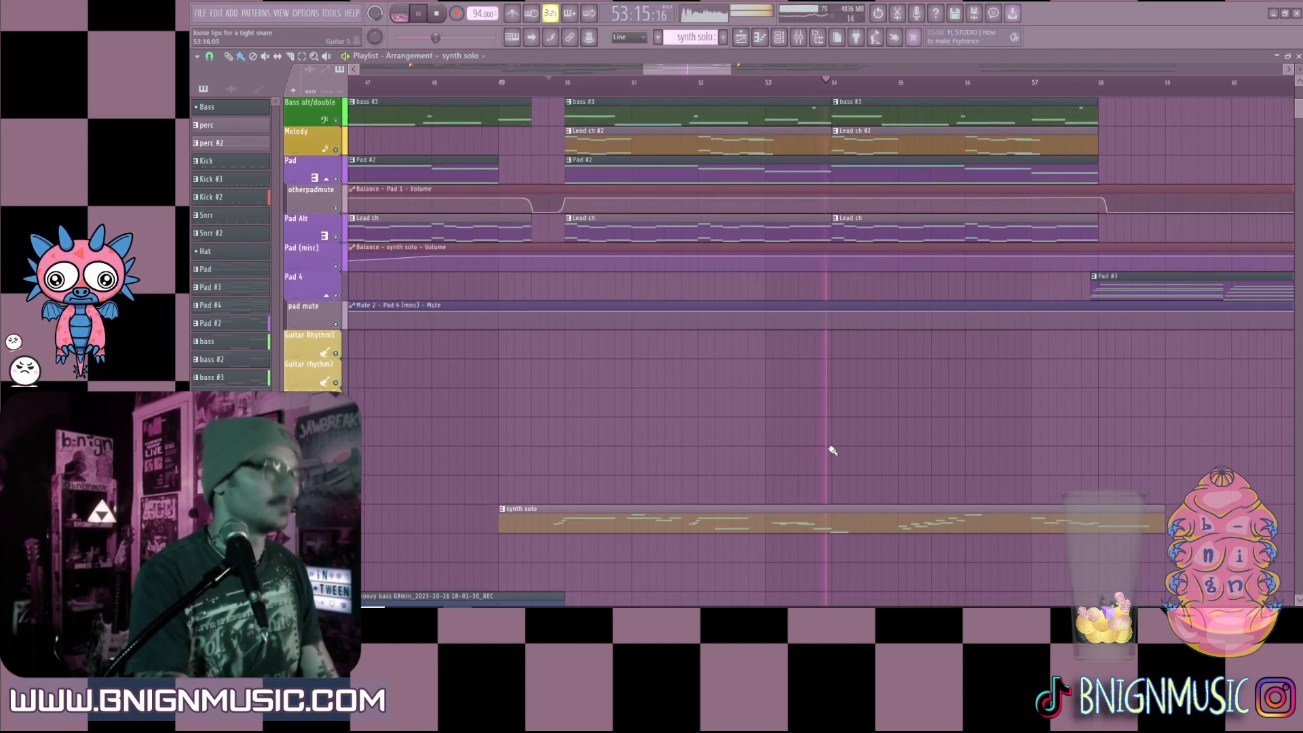
scroll(842, 453, up, 3)
mouse_move(704, 67)
mouse_down()
mouse_move(730, 67)
mouse_move(716, 68)
mouse_up()
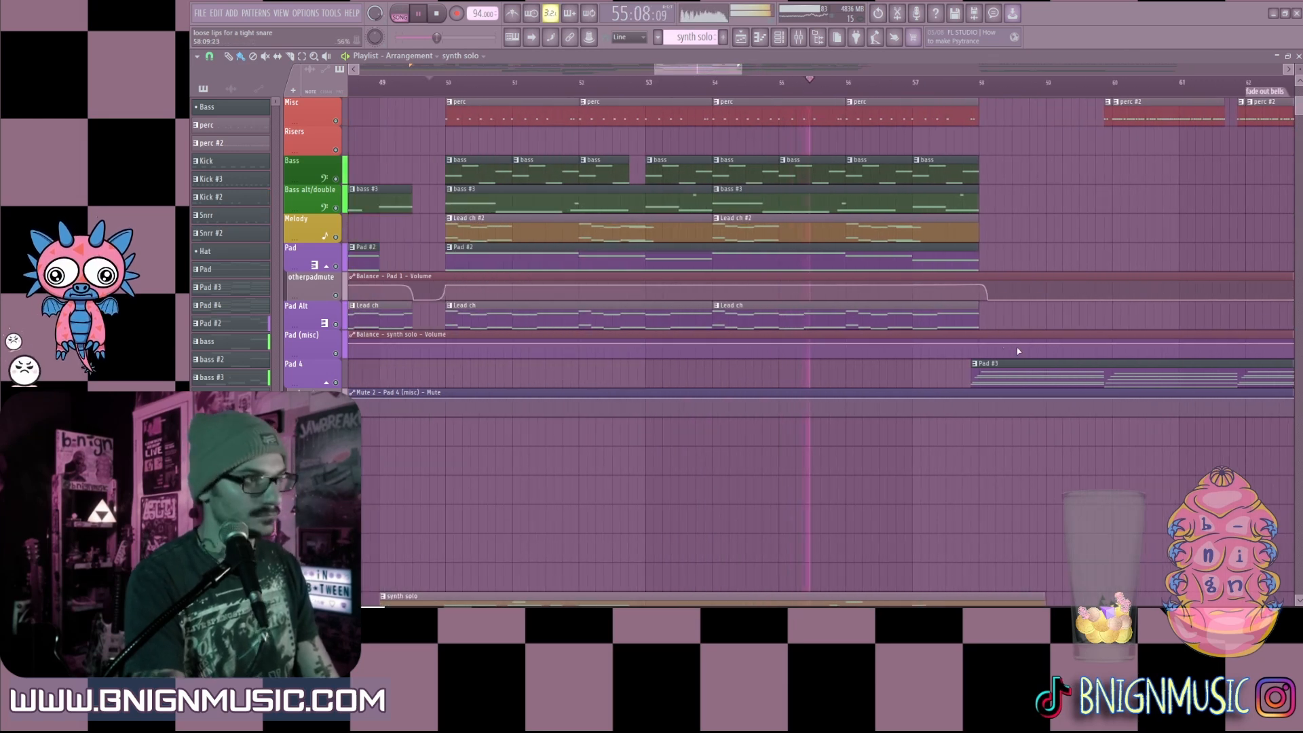
scroll(1022, 348, up, 3)
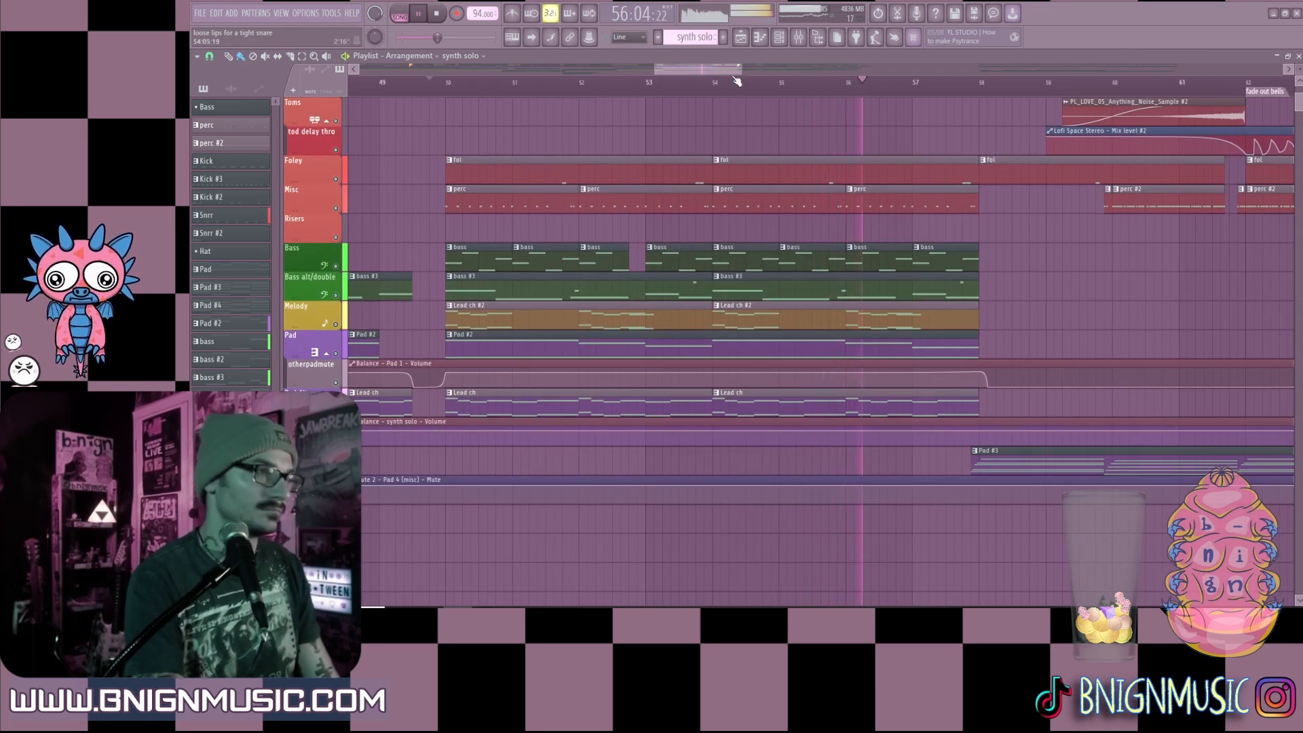
drag(740, 68, 788, 68)
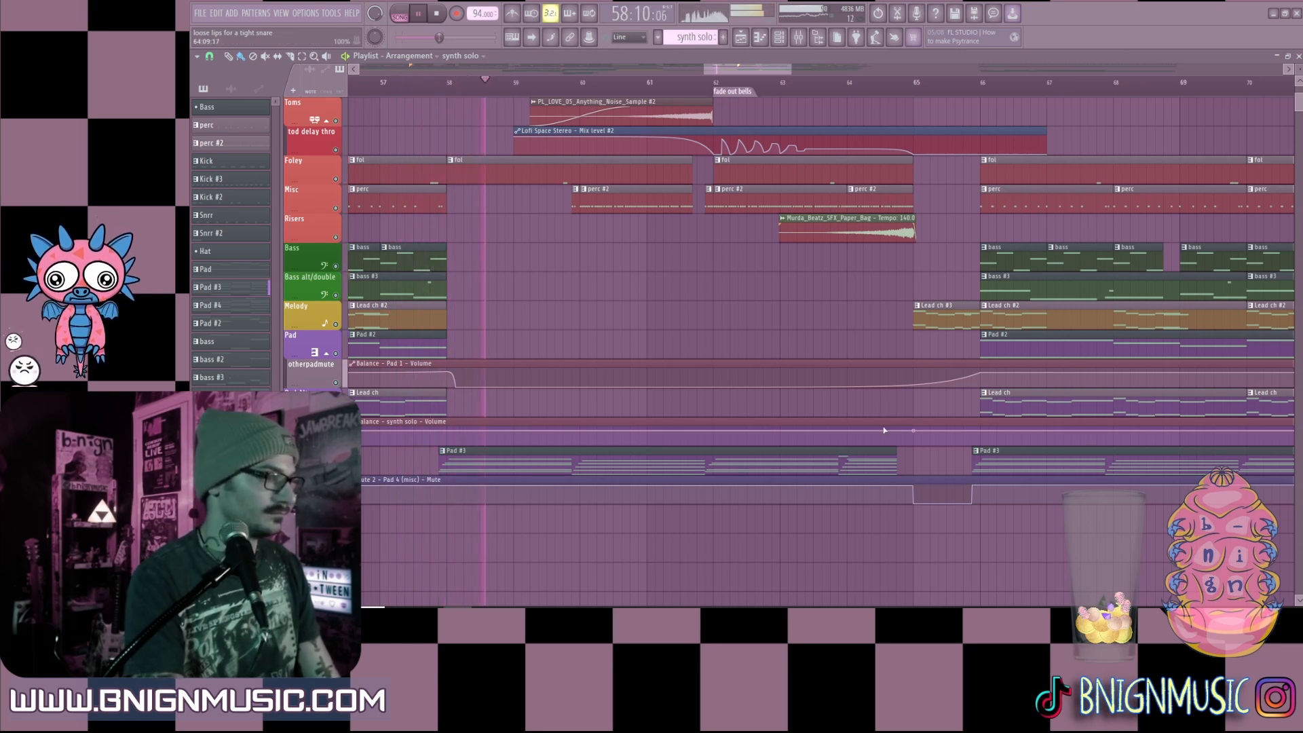
key(space)
Step: Solo the Pad 4 track, enable its pad mute automation track alongside it, and listen to the pad from the end of bar 57
right_click(336, 469)
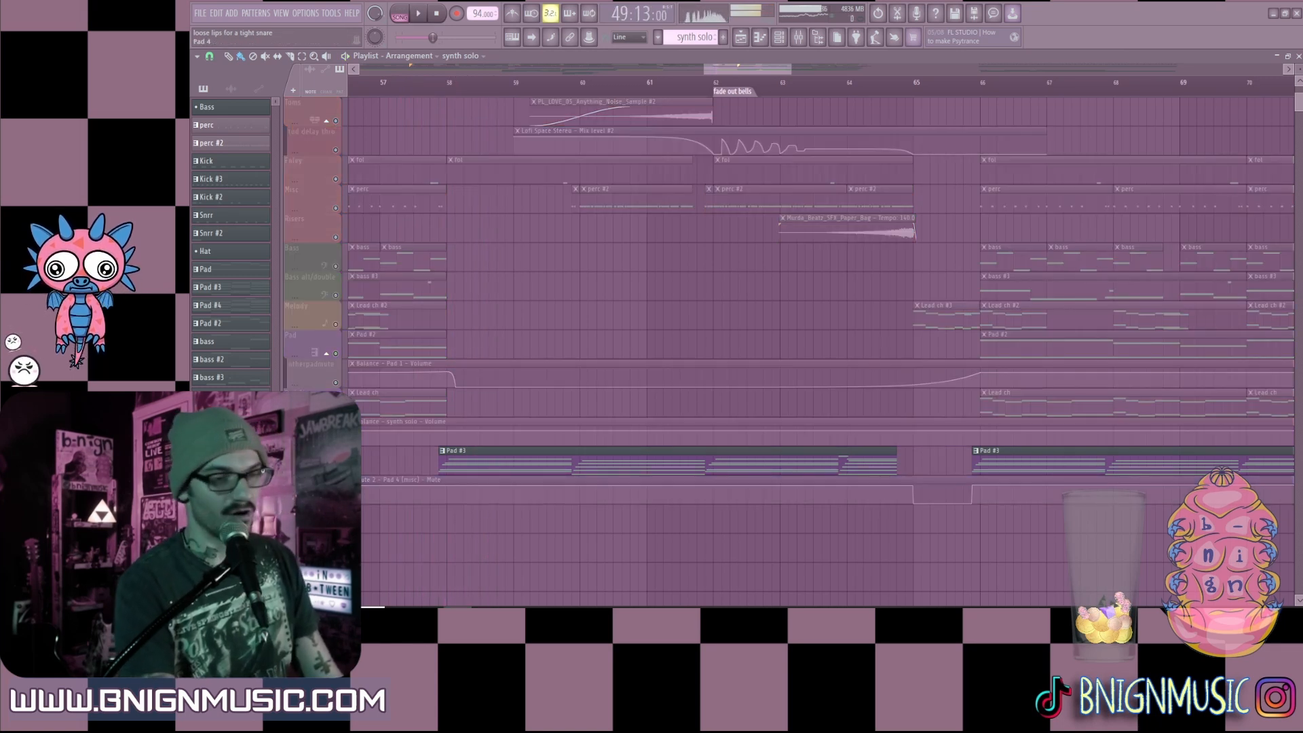
click(335, 499)
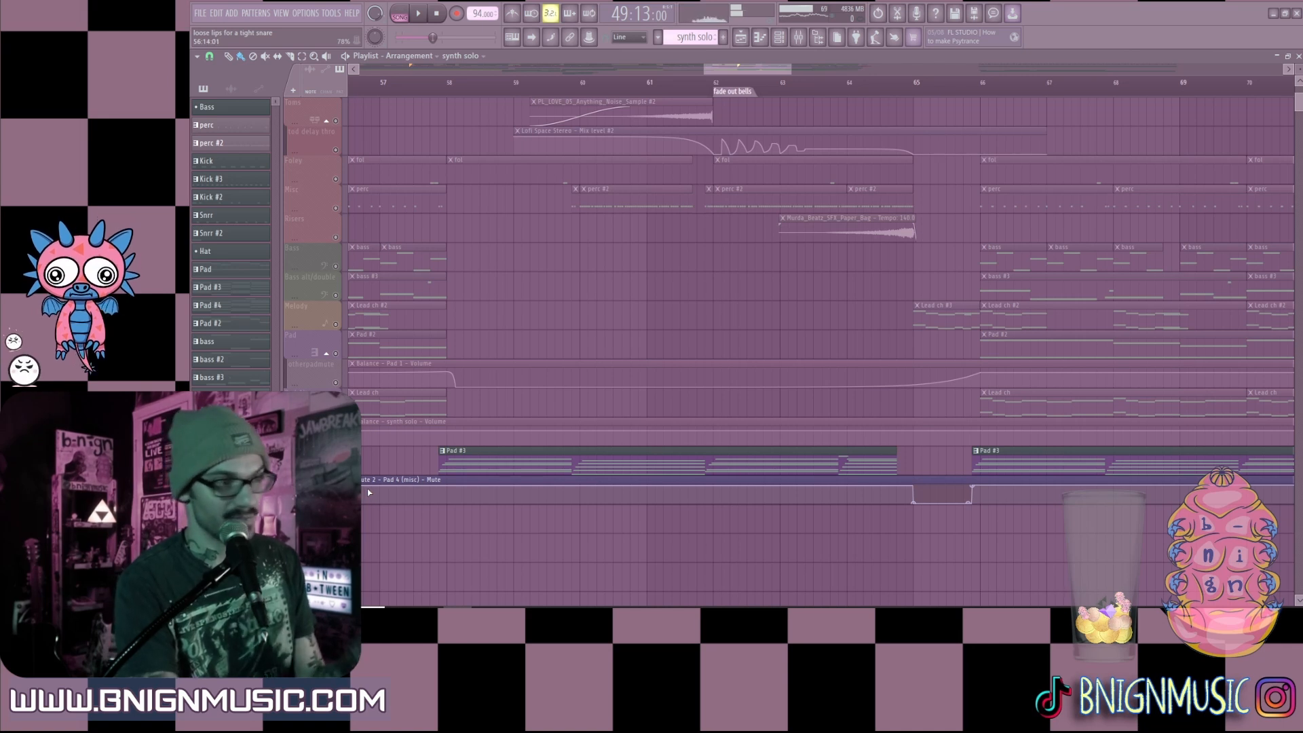
right_click(335, 469)
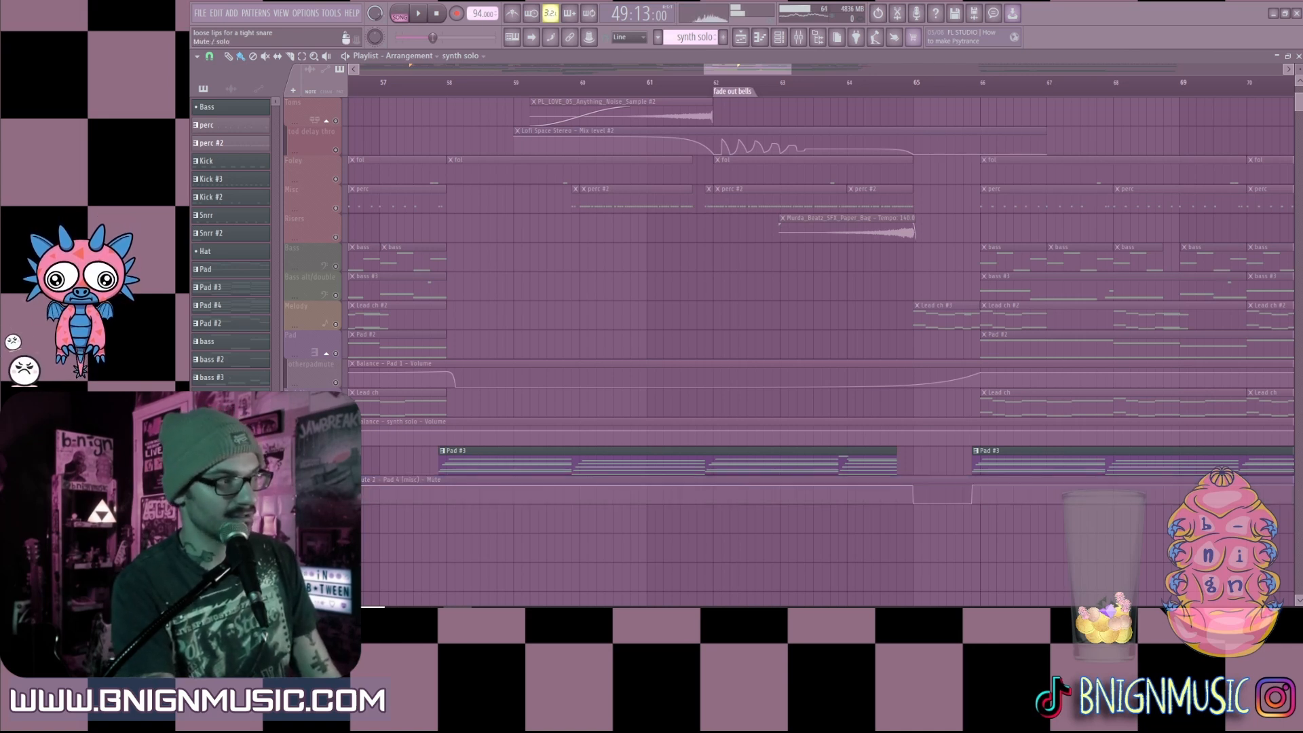
right_click(336, 470)
key(space)
right_click(335, 470)
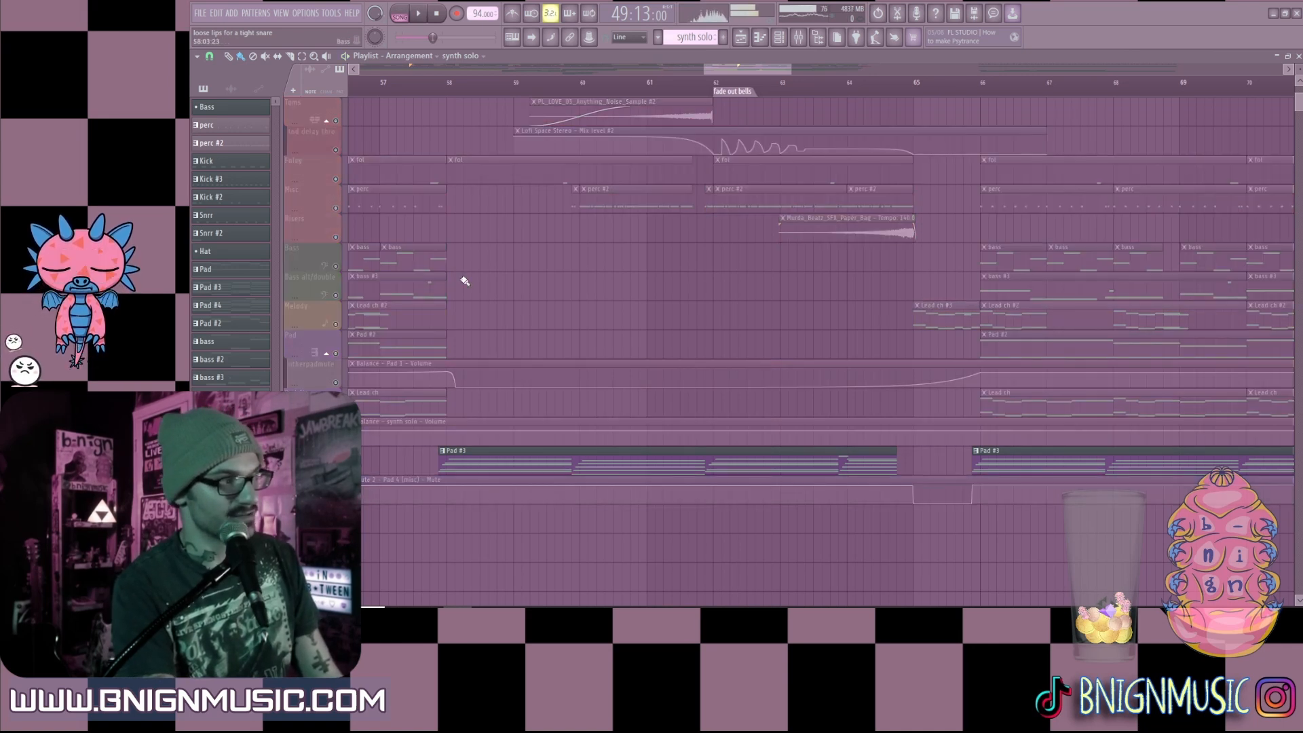
click(335, 499)
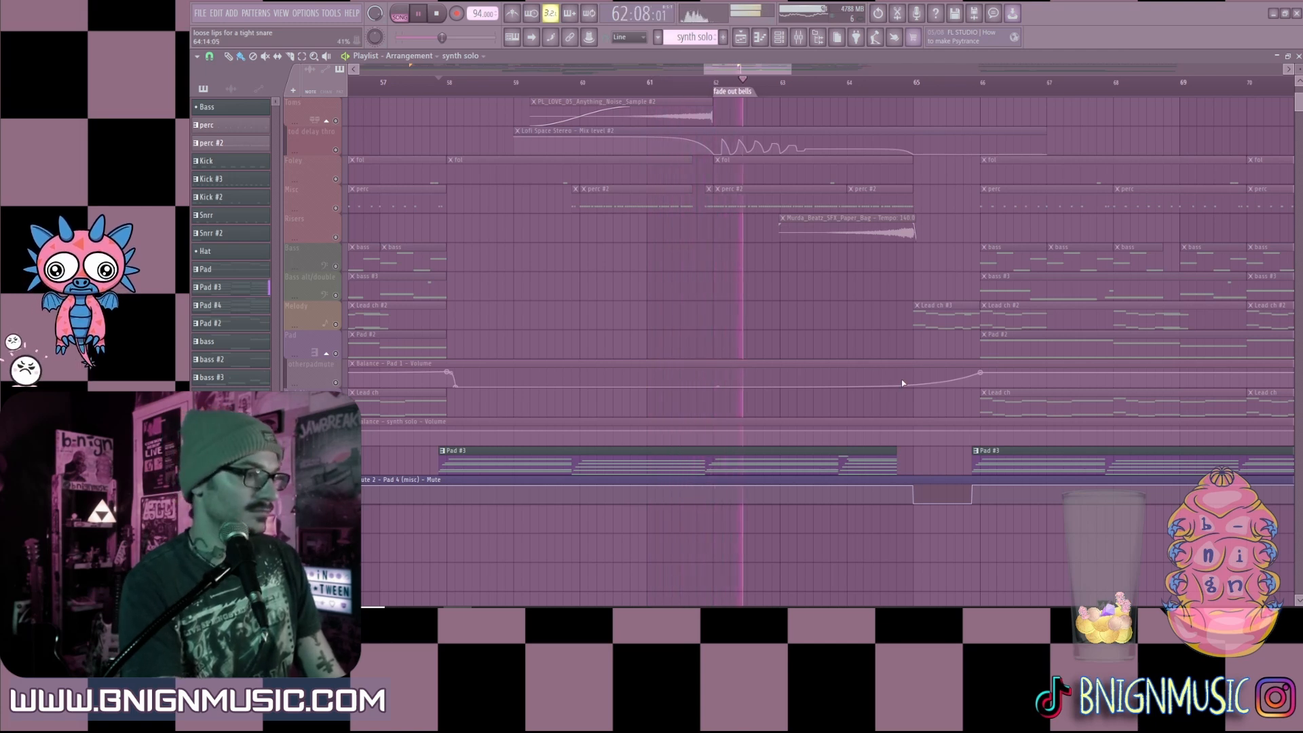
Step: Look briefly at the channel rack, then examine the Pad 4 clips and their mute automation up to the end of the arrangement
click(780, 38)
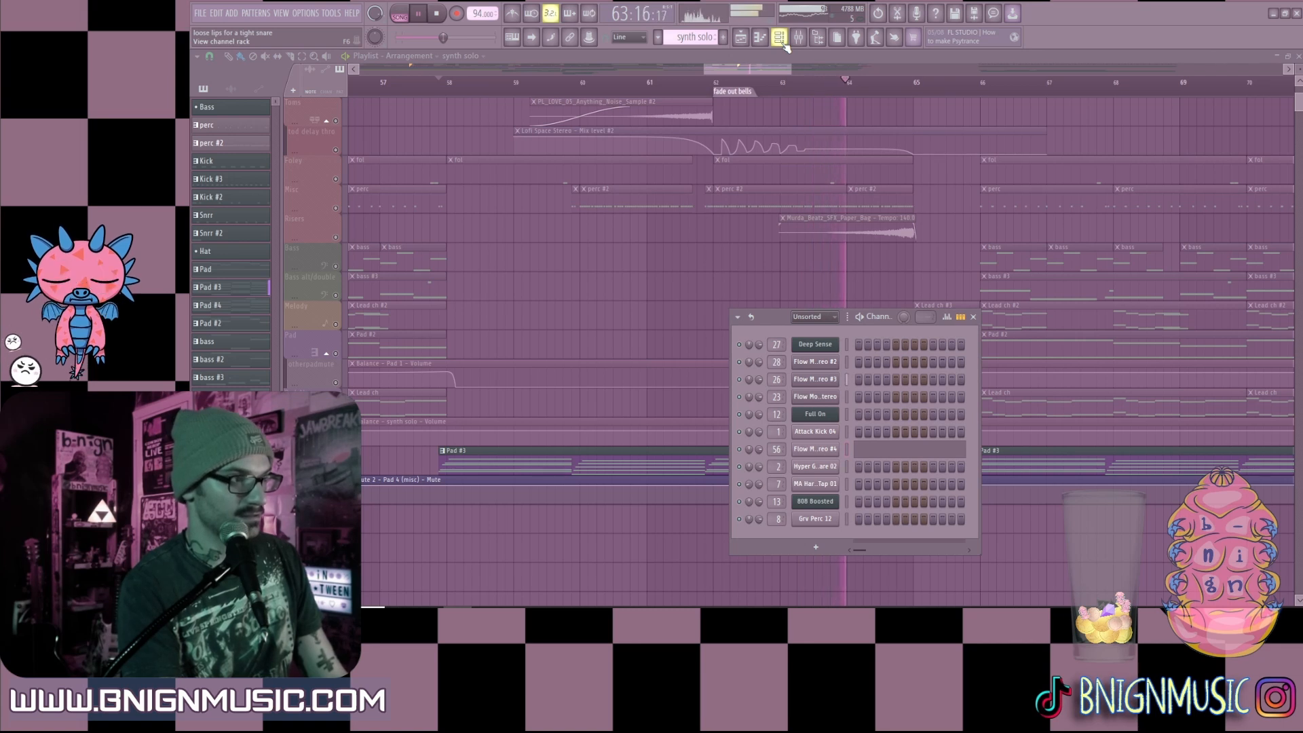
click(780, 40)
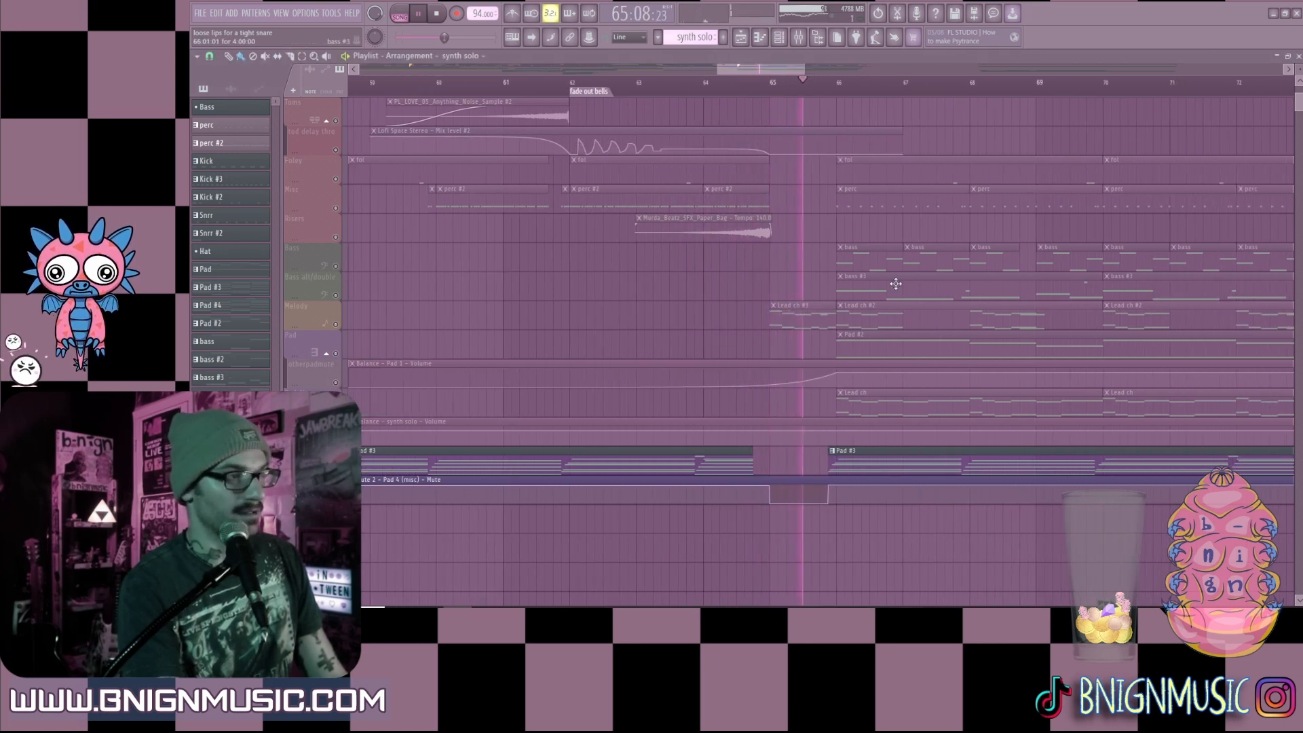
scroll(805, 82, up, 3)
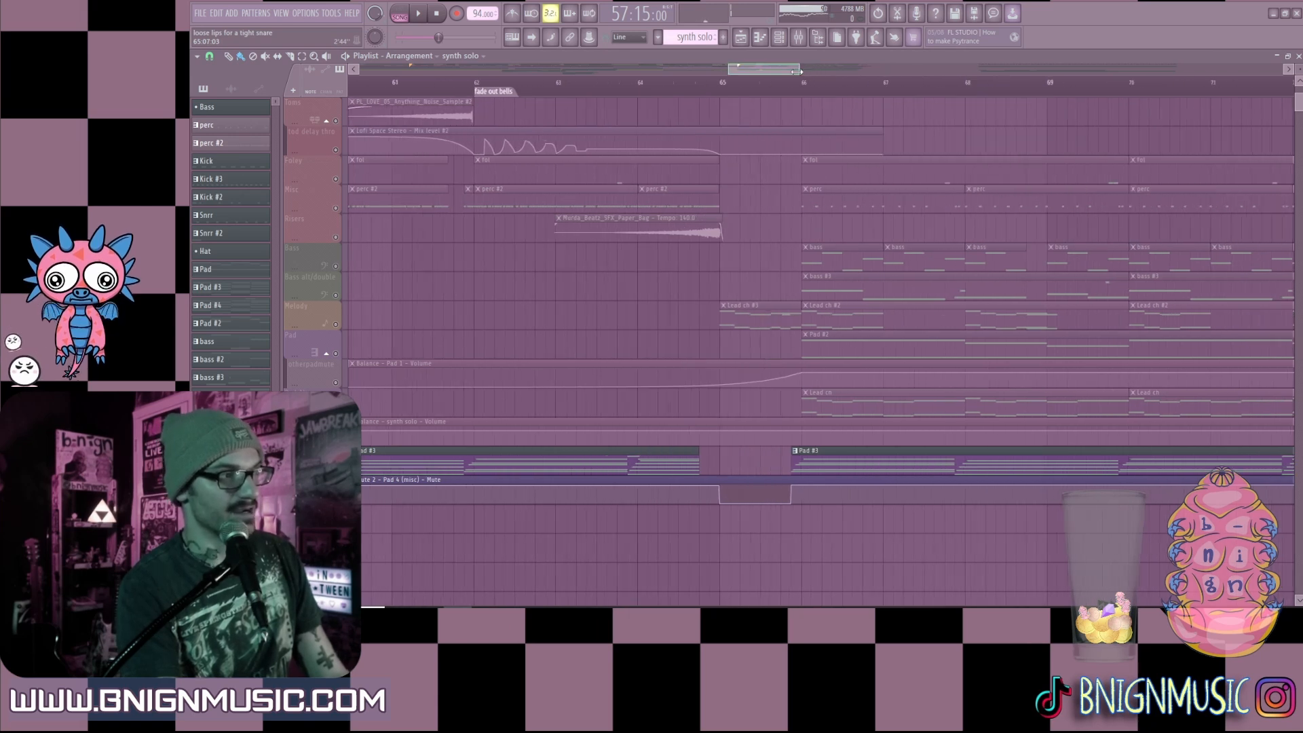
scroll(805, 81, down, 5)
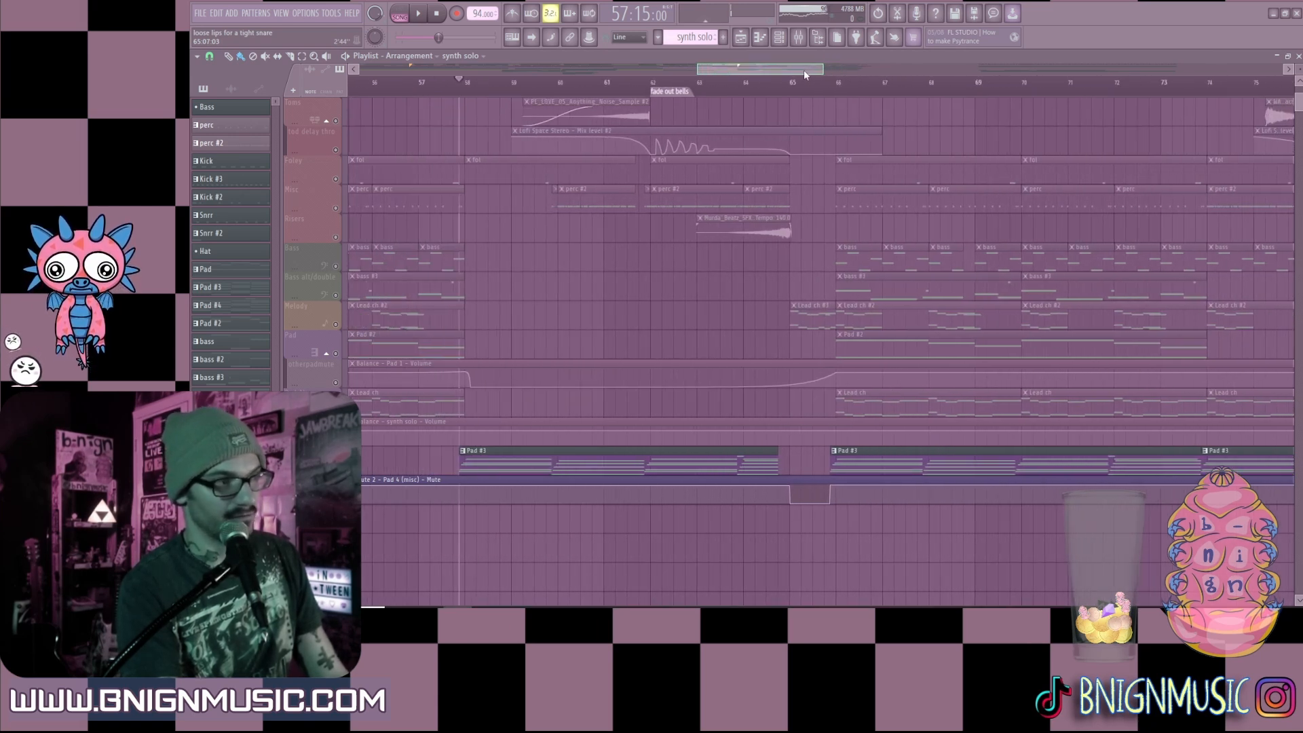
drag(804, 71, 788, 77)
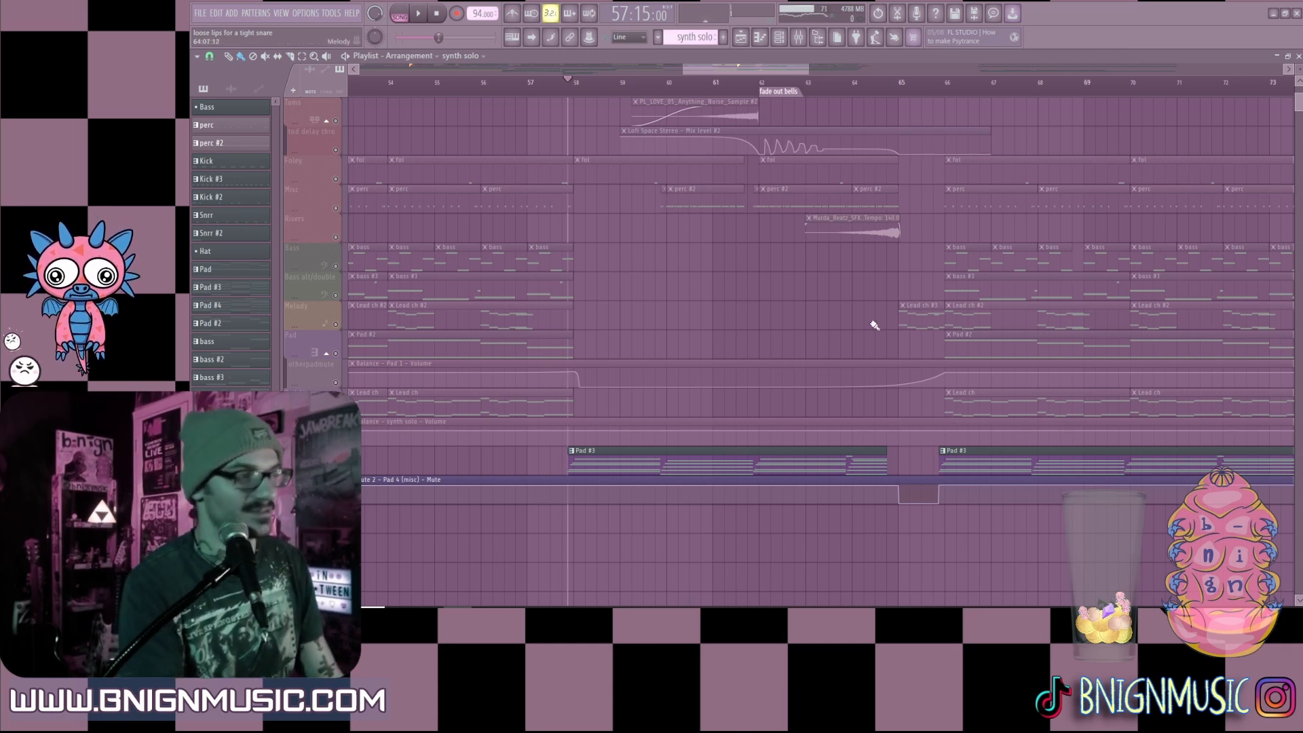
drag(809, 69, 947, 69)
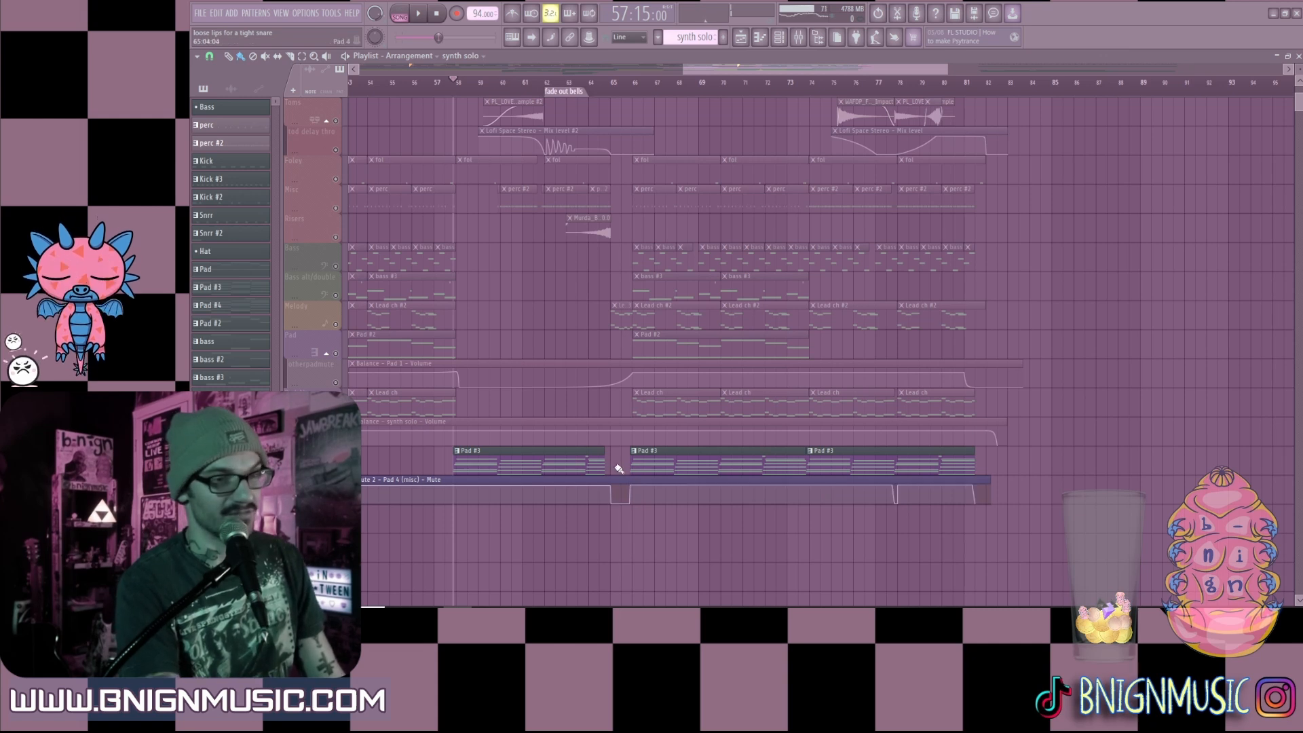
drag(691, 70, 682, 74)
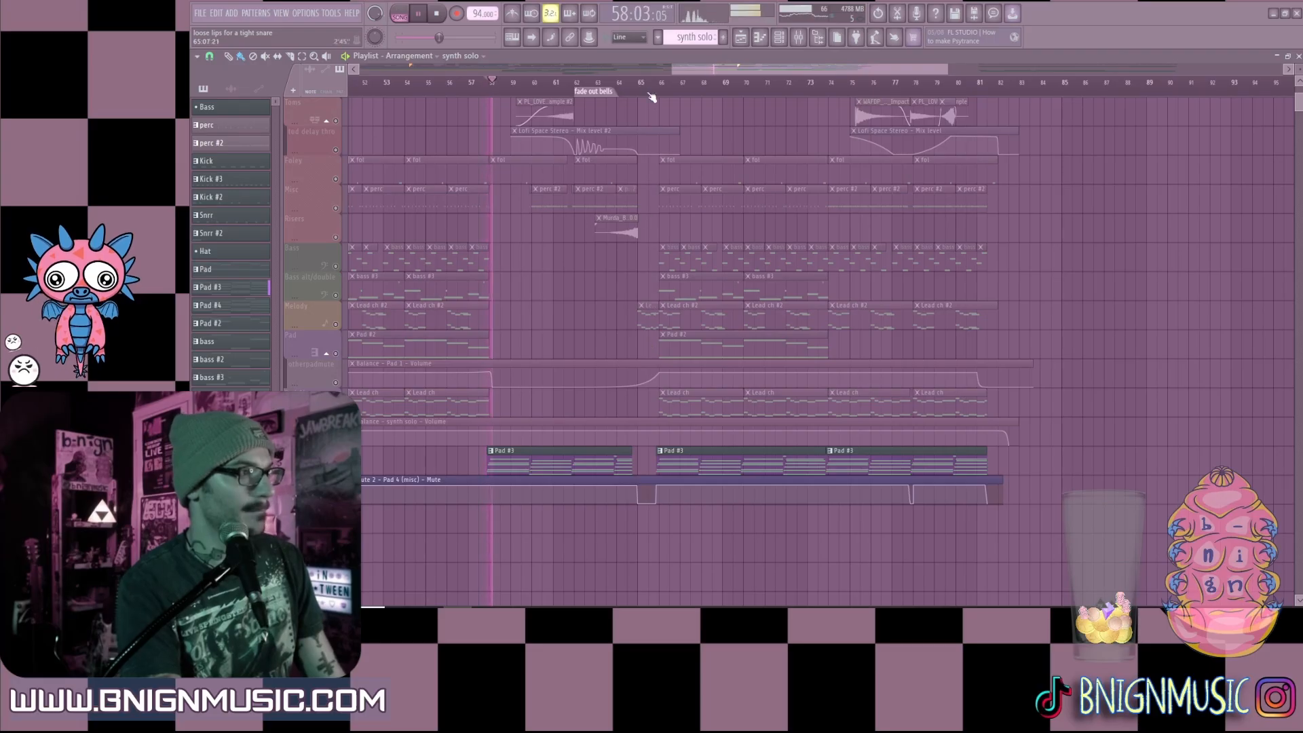
Step: Unsolo the Pad 4 track, stop playback, and go to the vocal tracks
right_click(335, 470)
right_click(335, 470)
key(space)
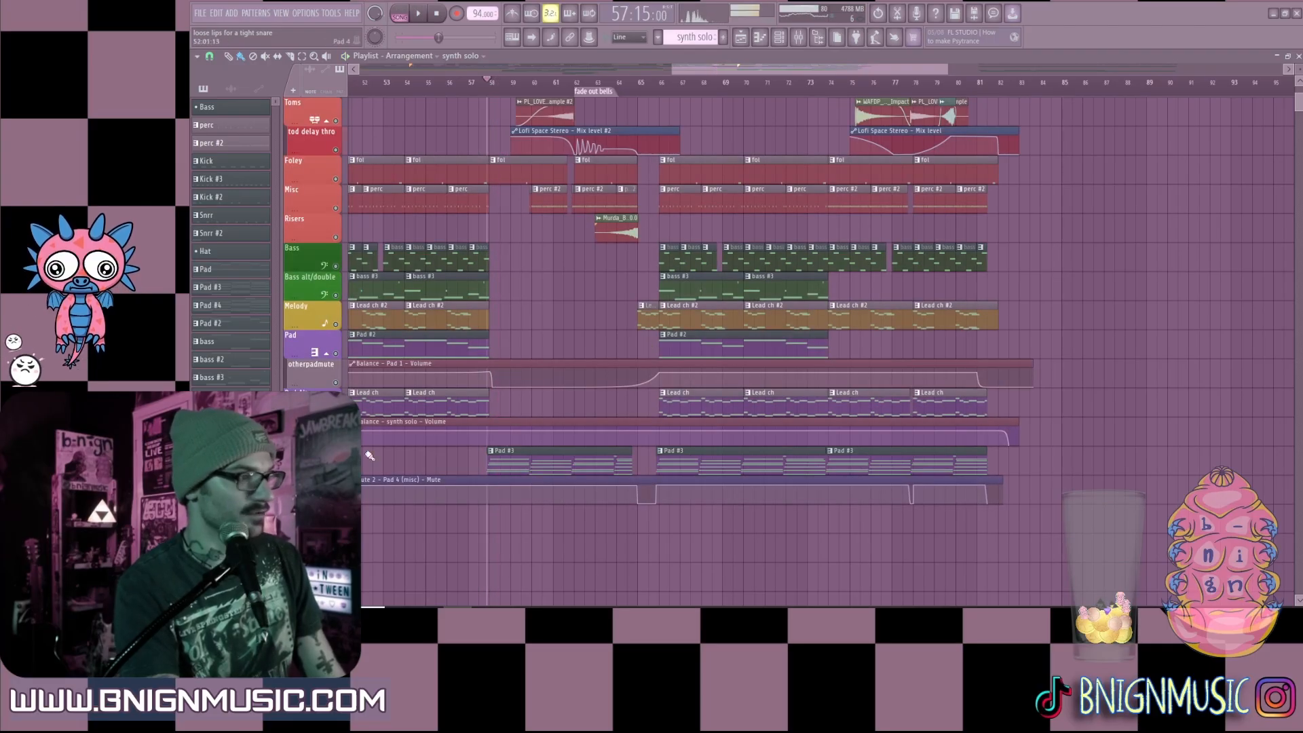
scroll(749, 379, down, 4)
scroll(747, 373, down, 10)
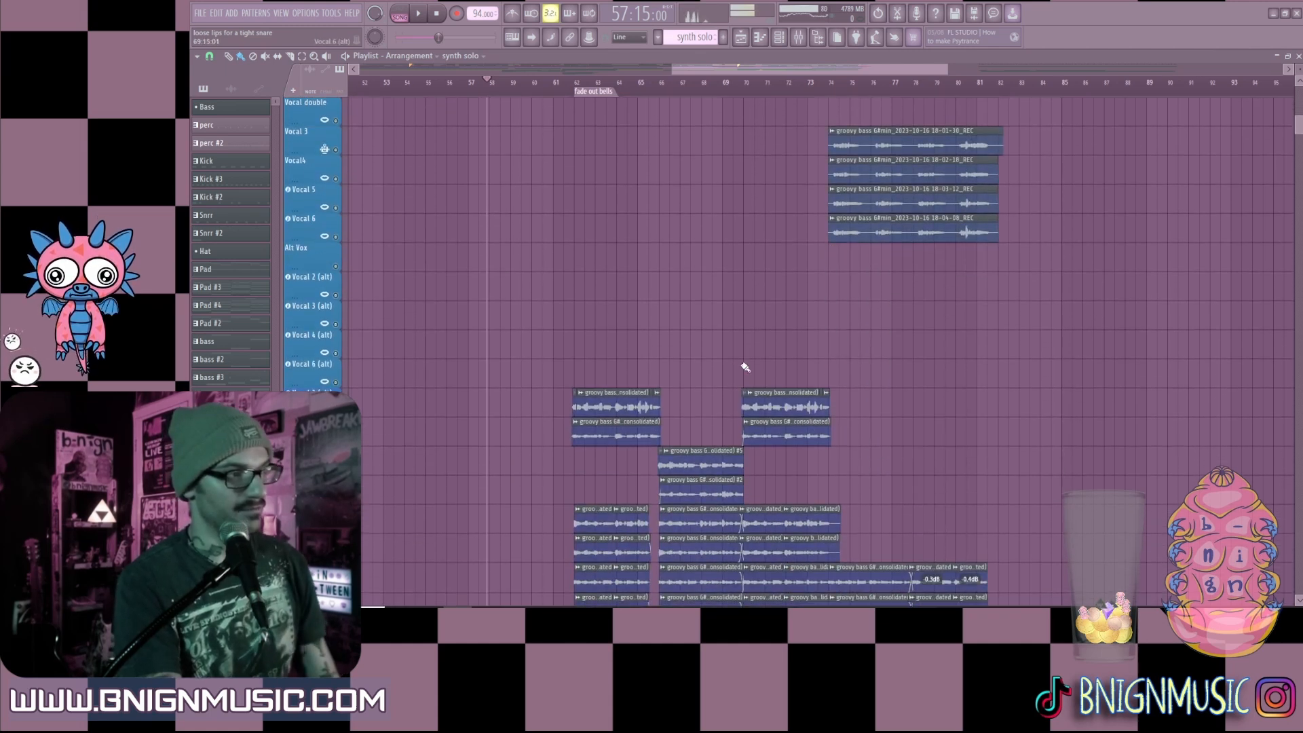
Step: Unmute the two Groovy bass g#m backup vocal tracks and play the mix briefly from the end of bar 57
click(335, 499)
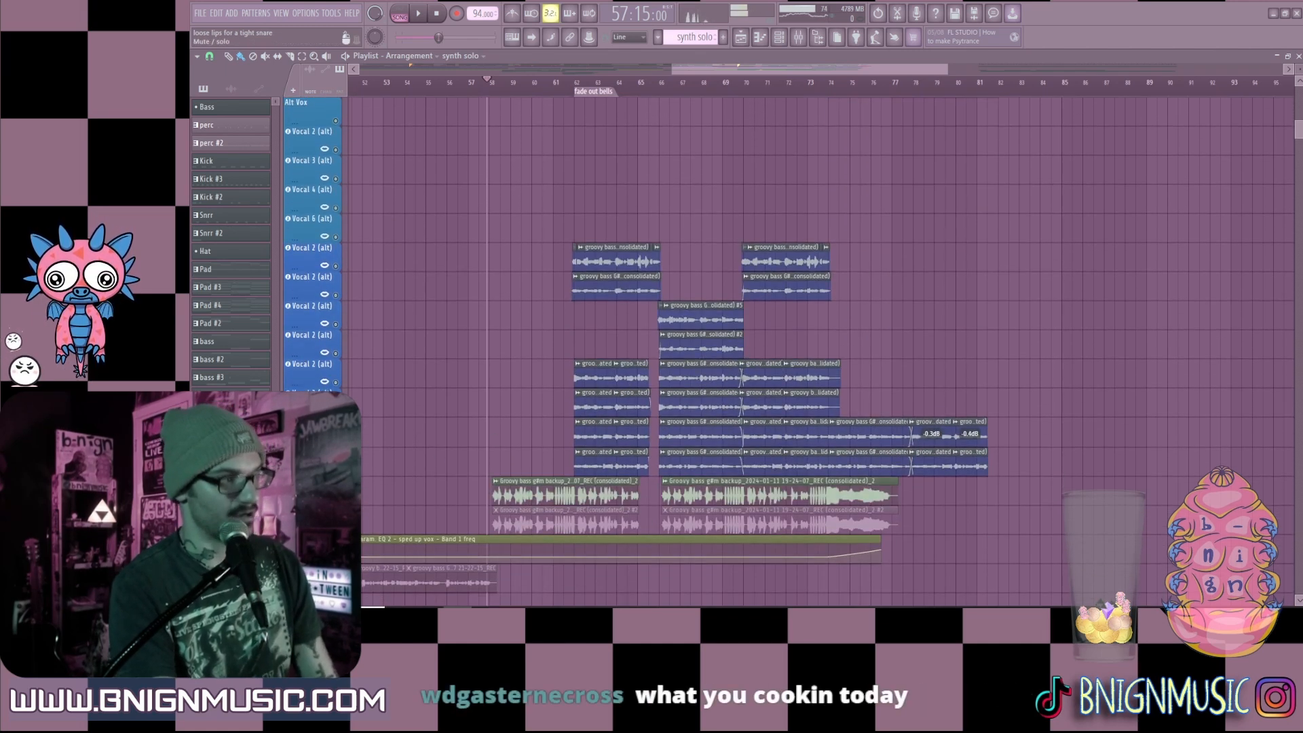
click(335, 528)
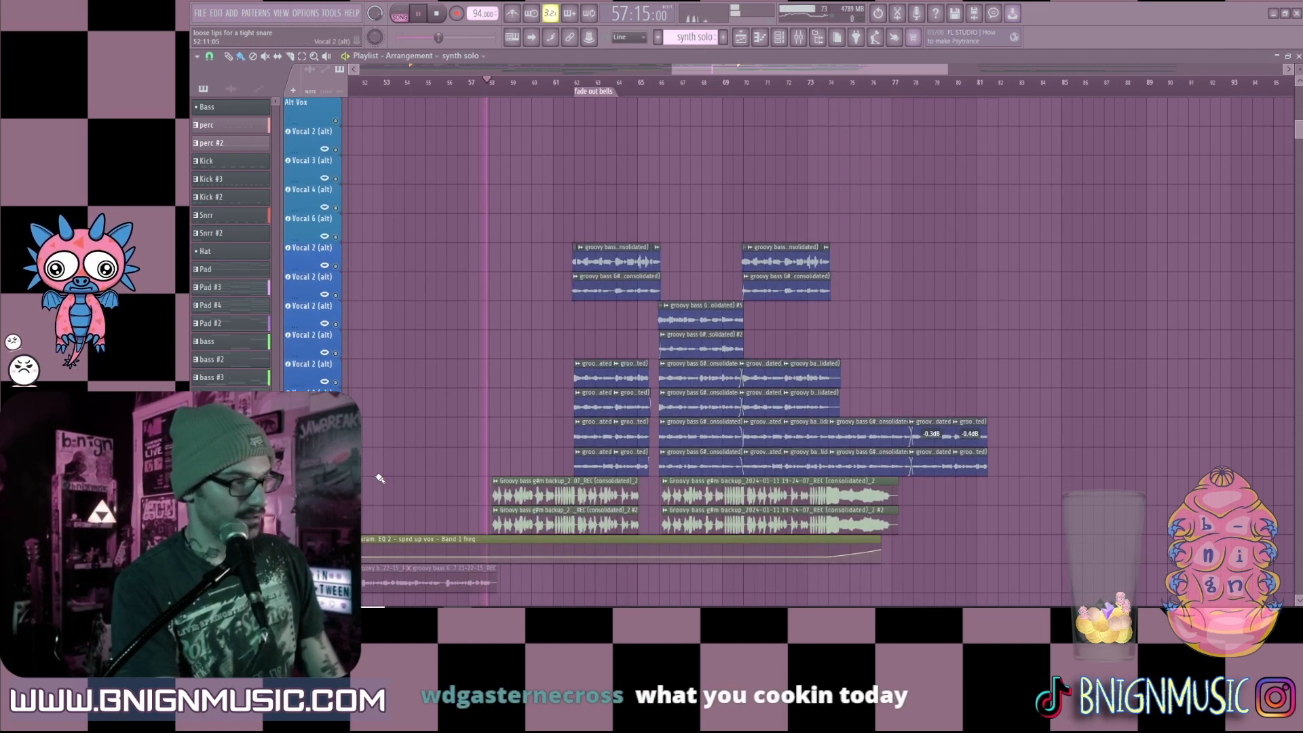
key(space)
Step: Solo the upper Groovy bass g#m backup vocal track and play it from the start of its clip in bar 58
right_click(335, 499)
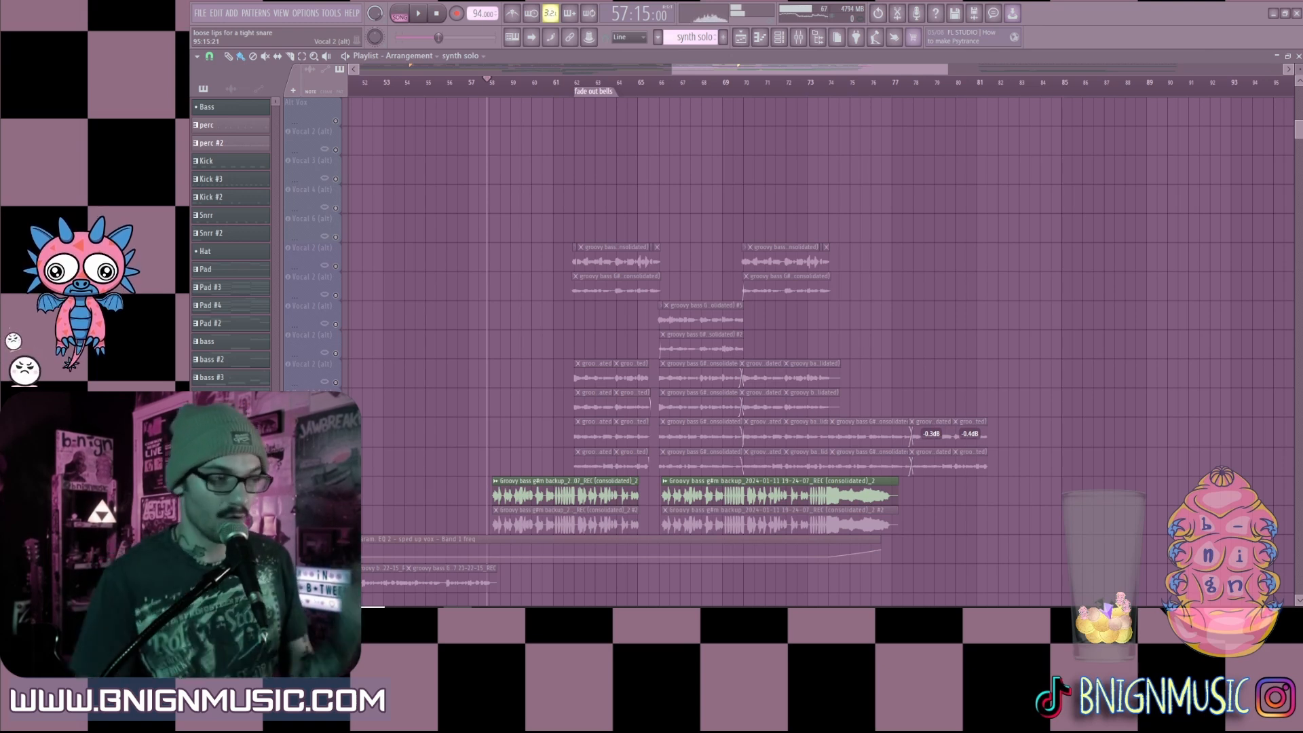
scroll(679, 115, down, 3)
drag(1089, 69, 798, 82)
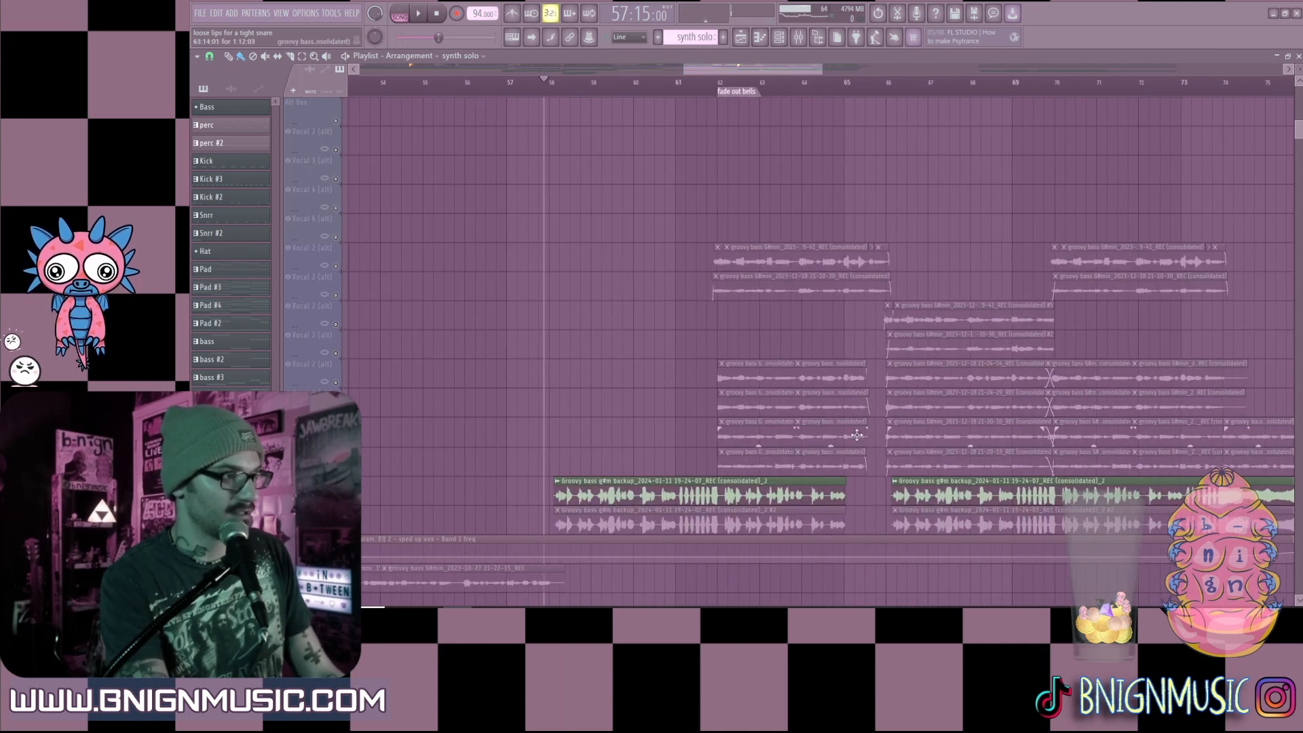
click(561, 88)
key(space)
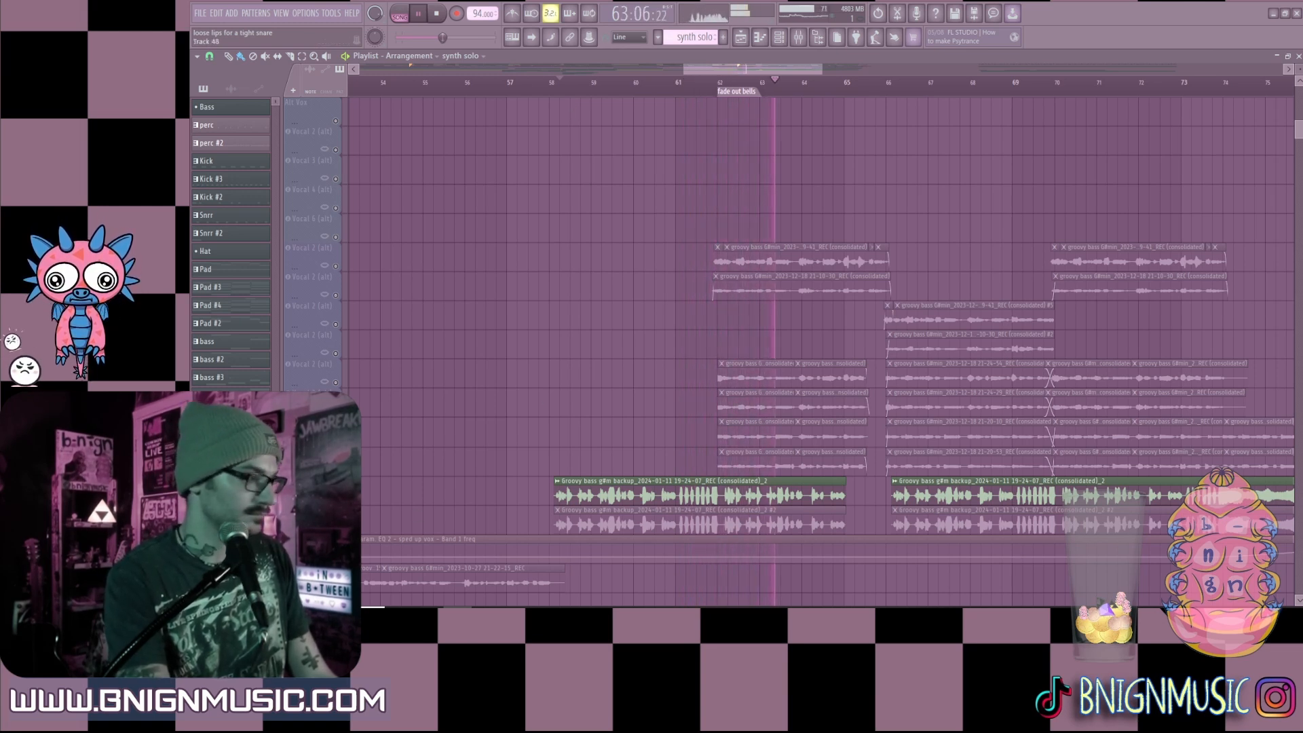
Step: Enable the lower backup vocal track, mute the upper one, and listen to the lower track from bar 66
click(335, 528)
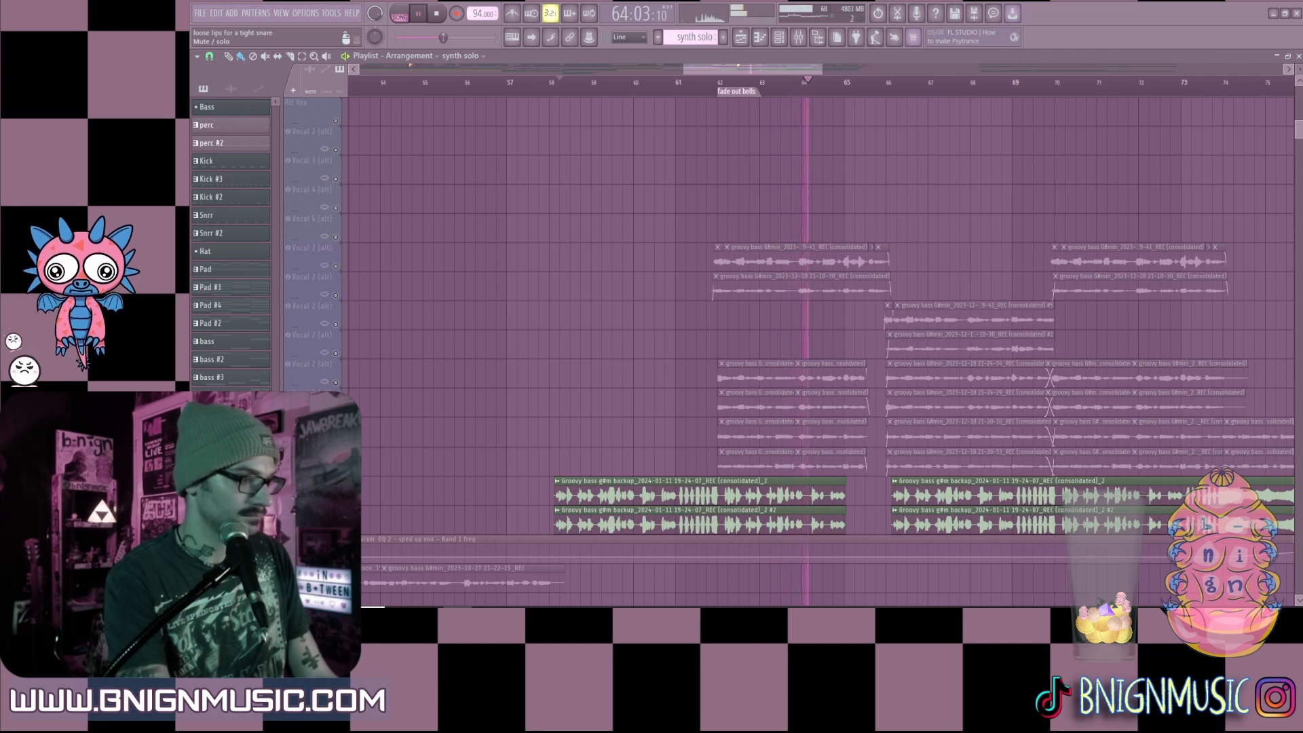
click(335, 499)
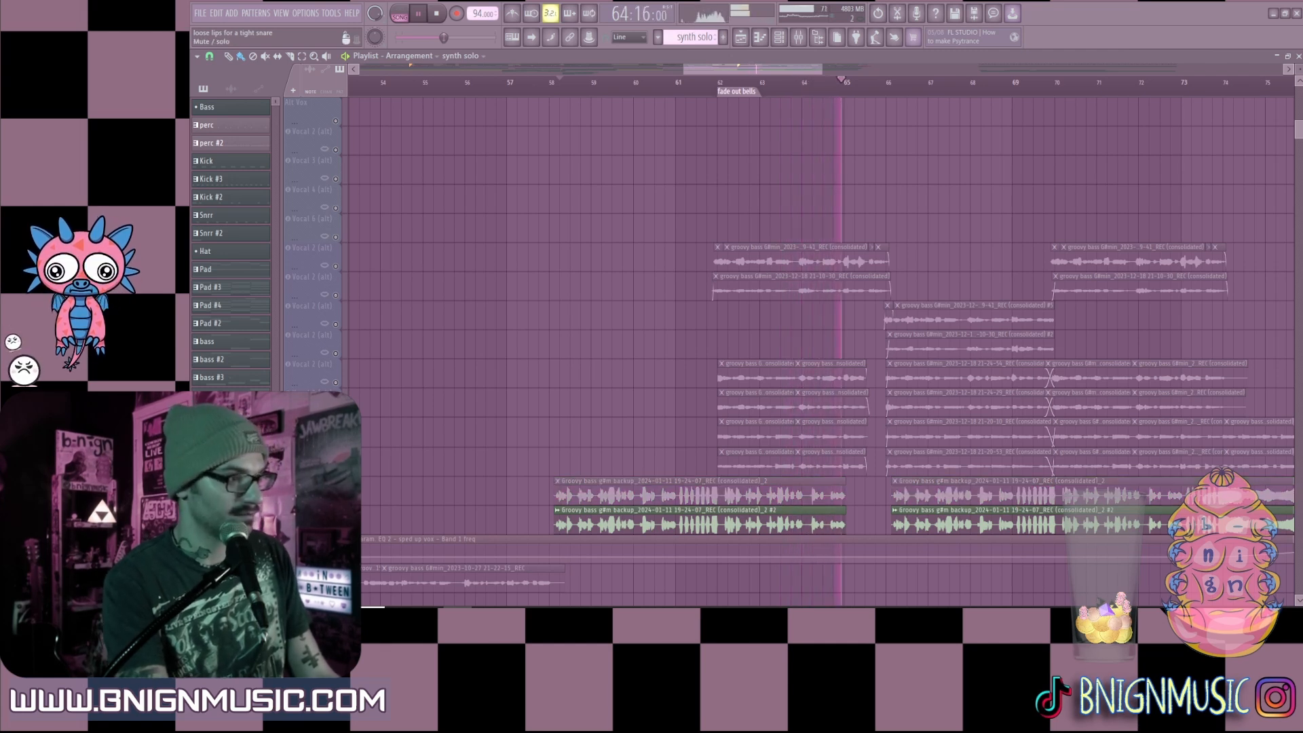
click(889, 83)
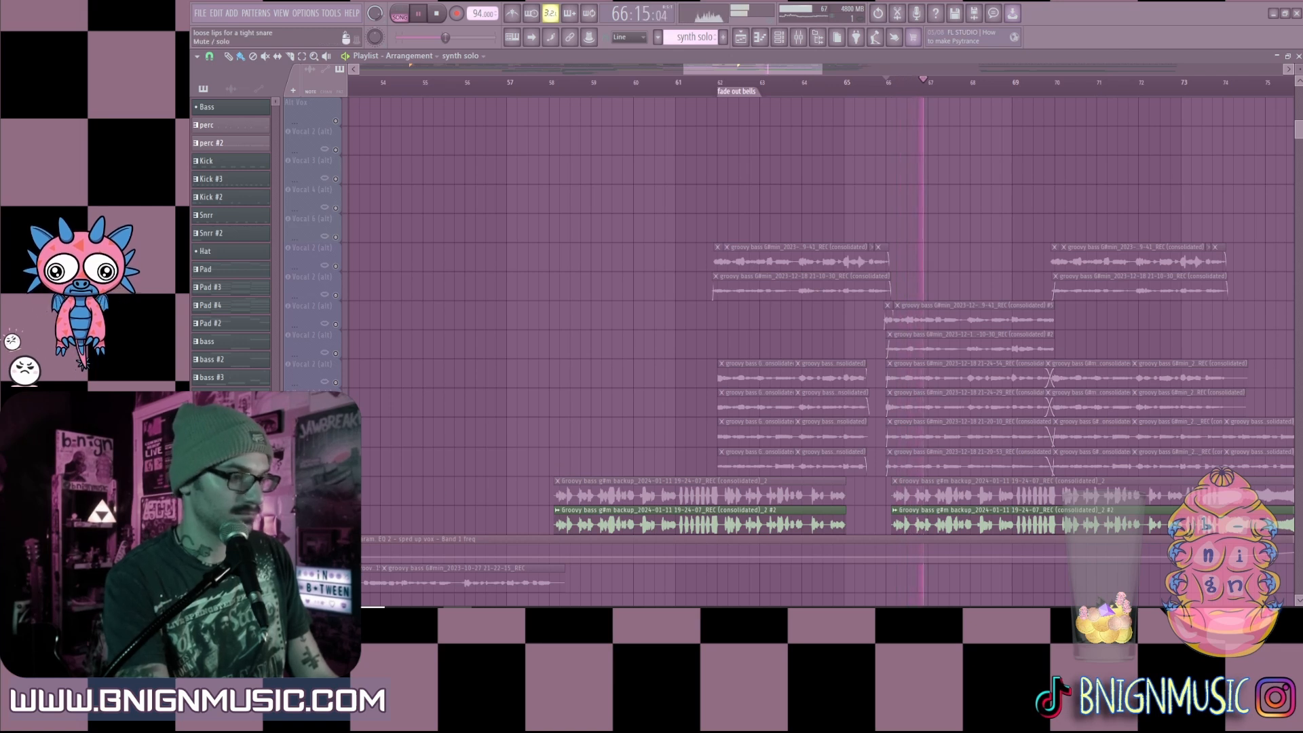
Step: Restore all the tracks and play the full mix from 58:02:00, where the backup vocals begin
click(335, 499)
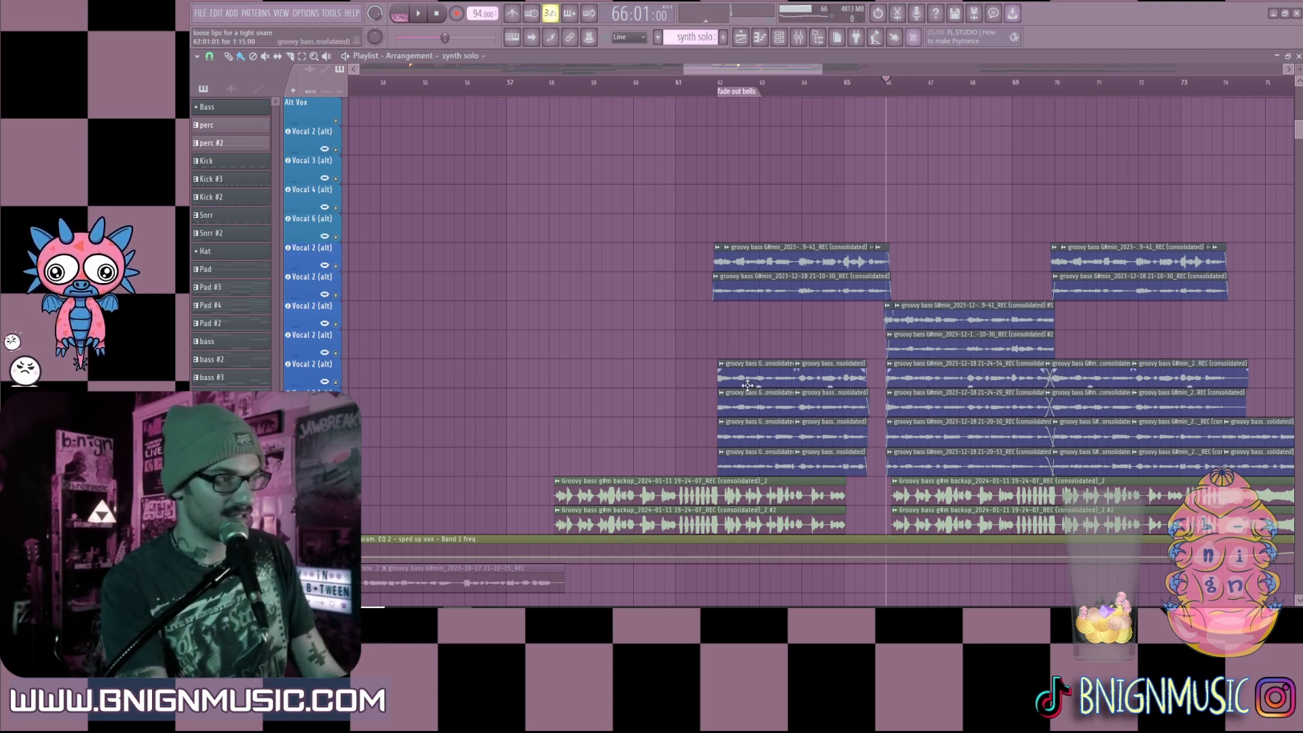
drag(821, 68, 720, 76)
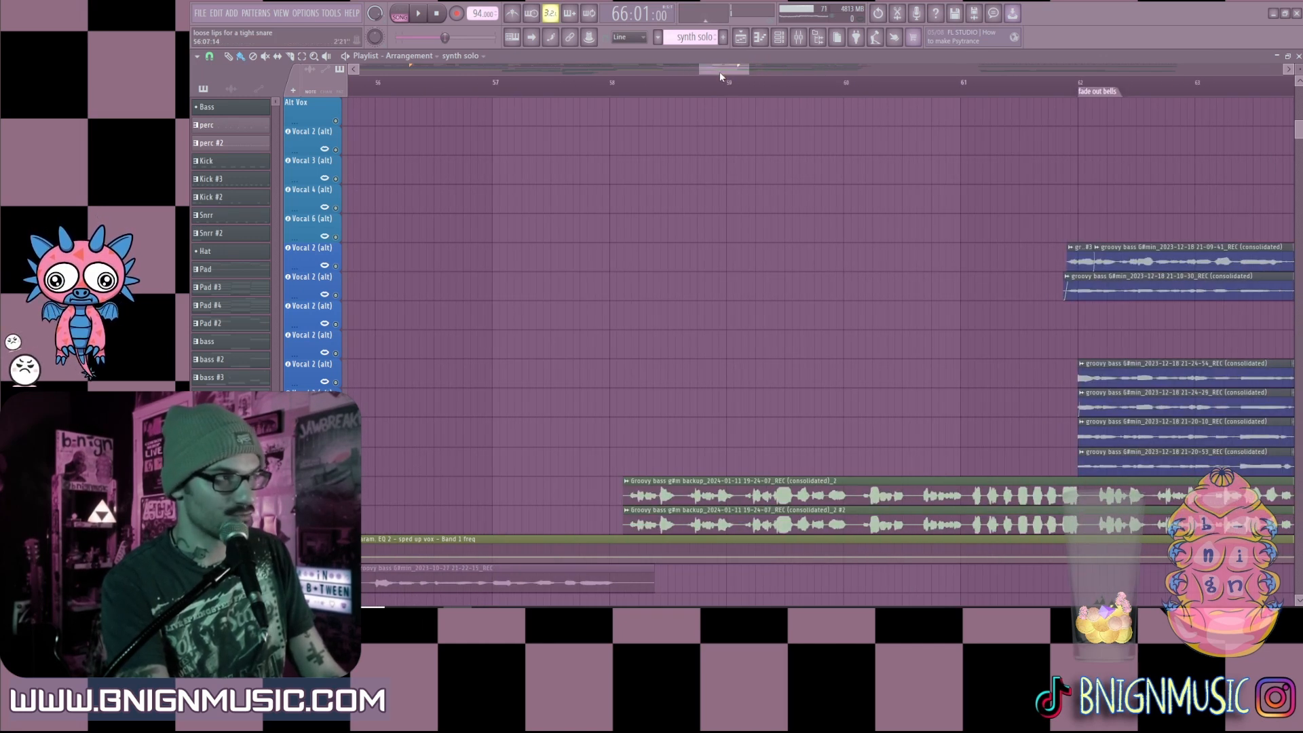
click(619, 84)
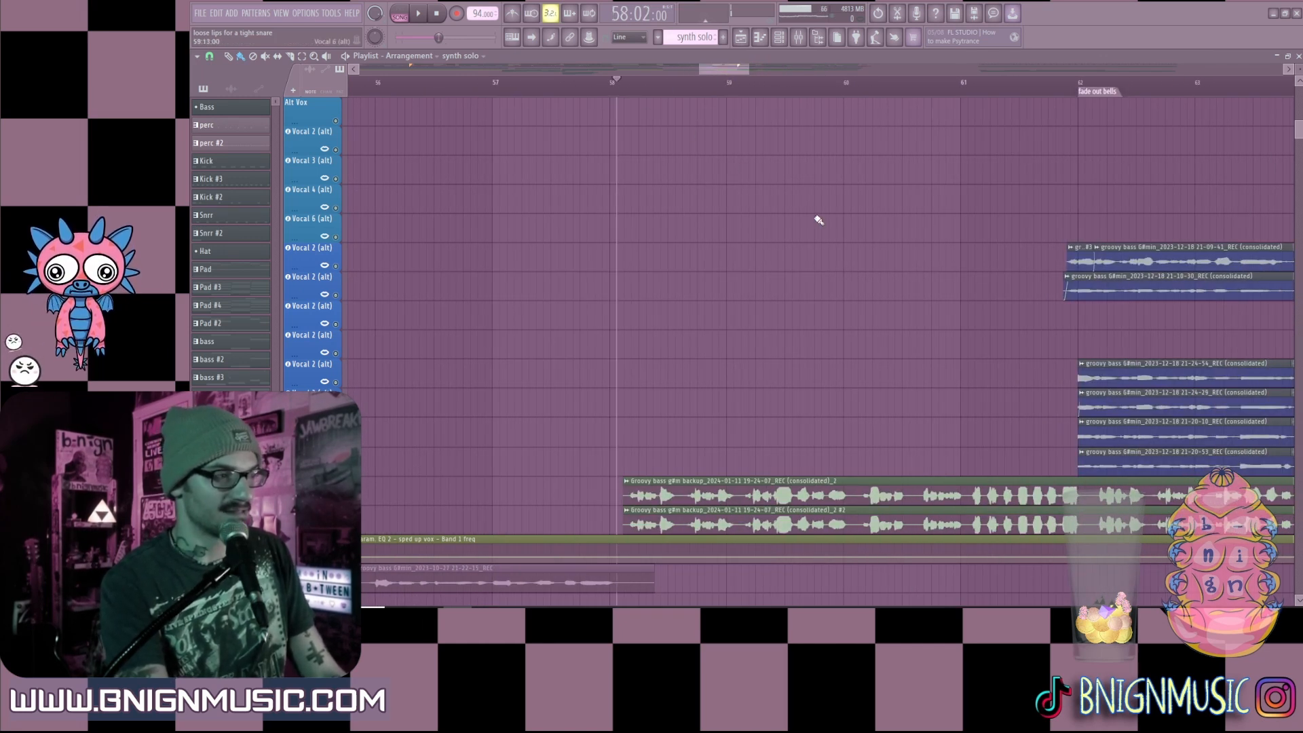
key(space)
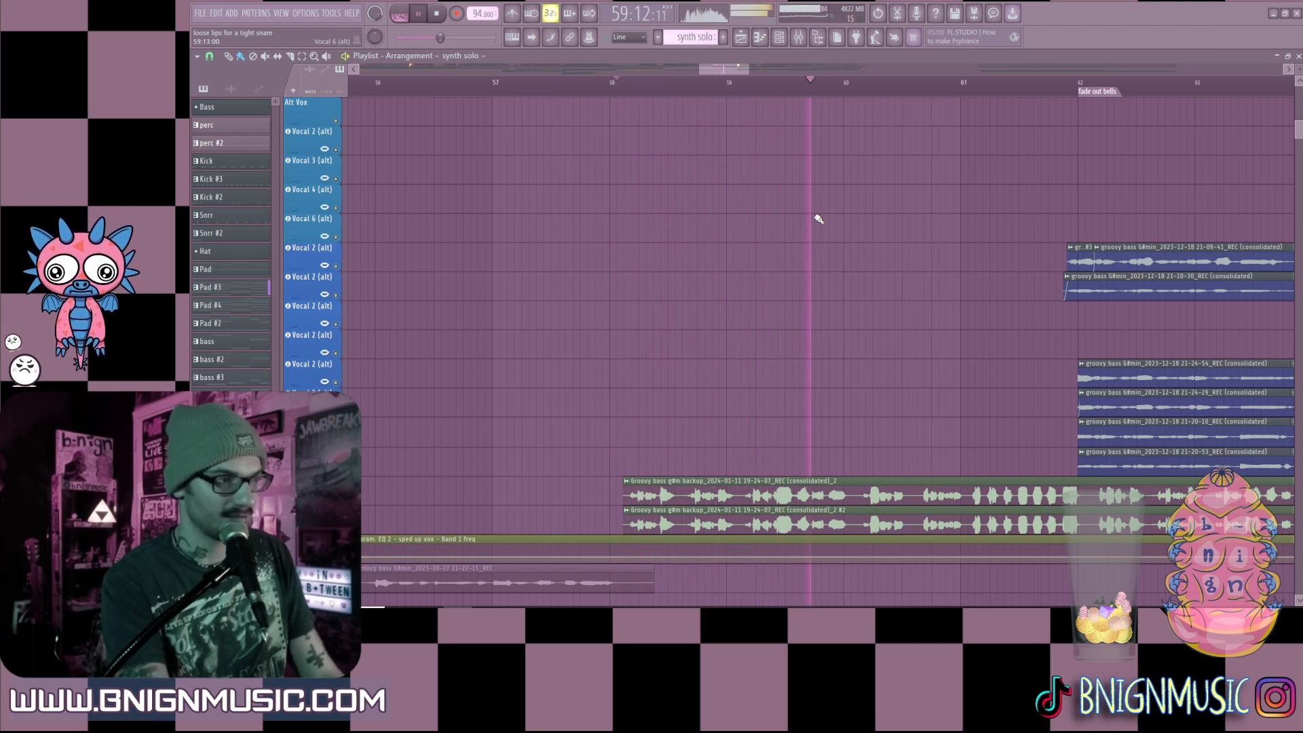
Step: Stop playback and examine the layered vocal clips across bars 58 to 82
drag(750, 68, 968, 160)
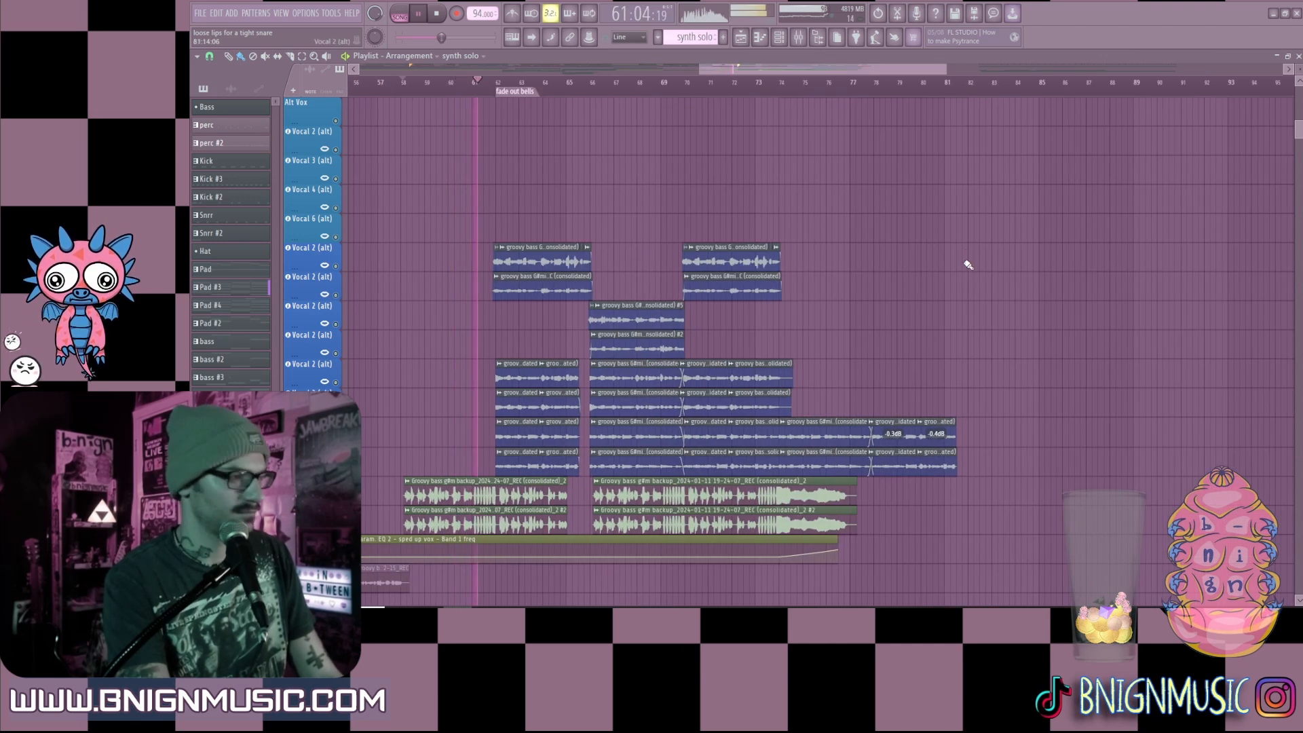
key(space)
drag(944, 81, 911, 67)
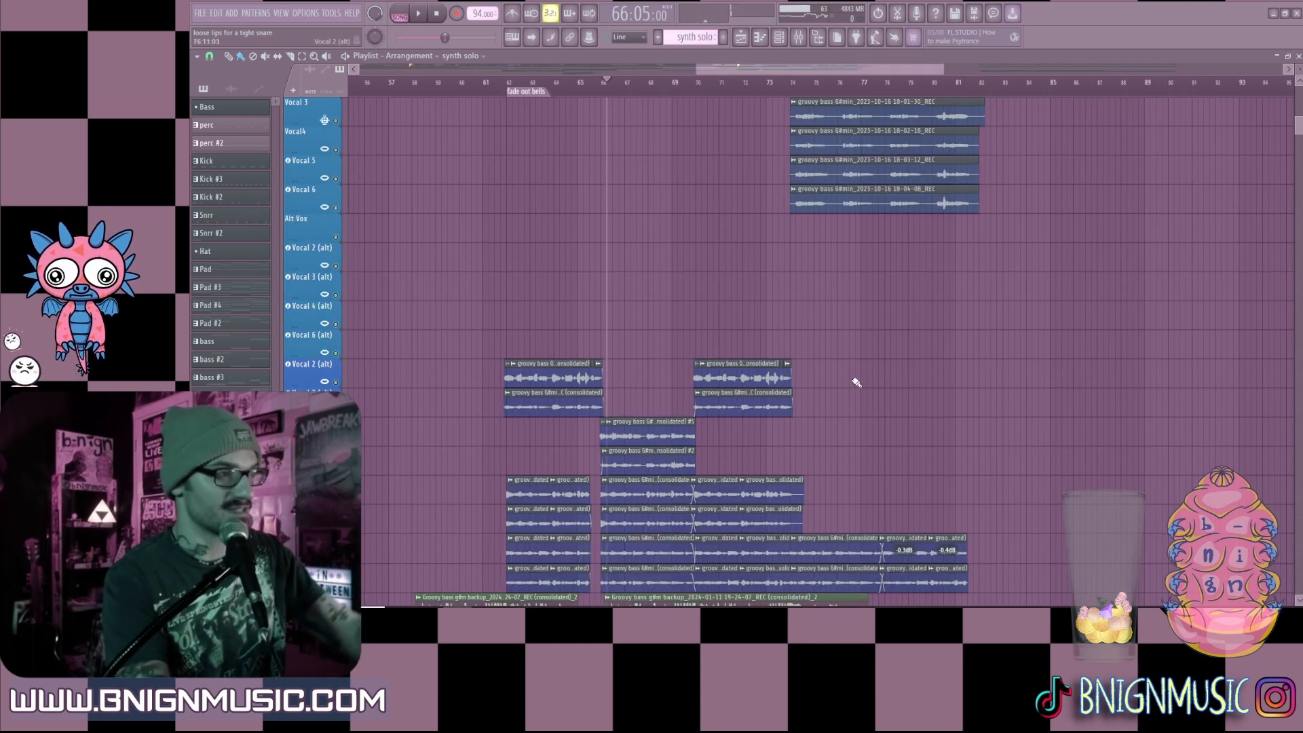
scroll(857, 383, down, 2)
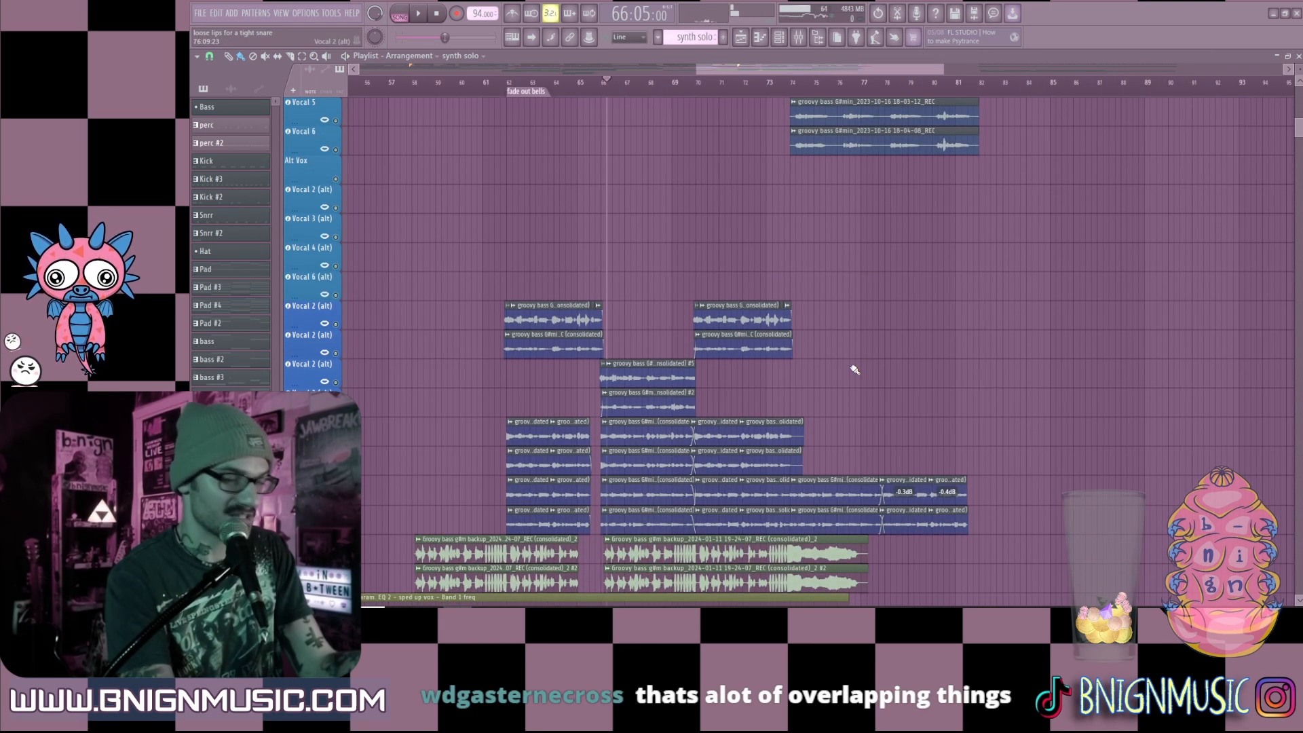
Step: Examine the whole arrangement from the drum tracks down through the pads and out to the stray clips beyond bar 100
scroll(855, 367, up, 8)
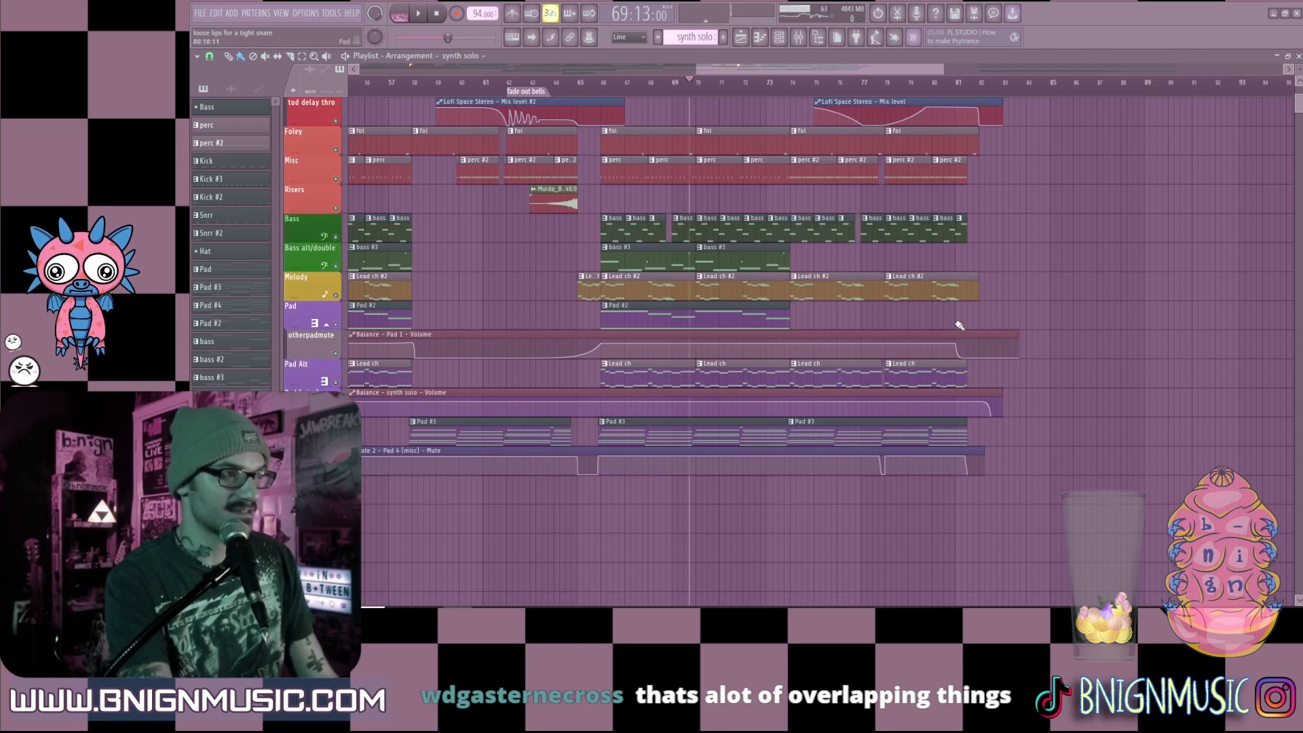
scroll(957, 319, up, 7)
scroll(1056, 189, up, 3)
scroll(1171, 116, down, 4)
scroll(948, 90, up, 4)
drag(886, 68, 1286, 68)
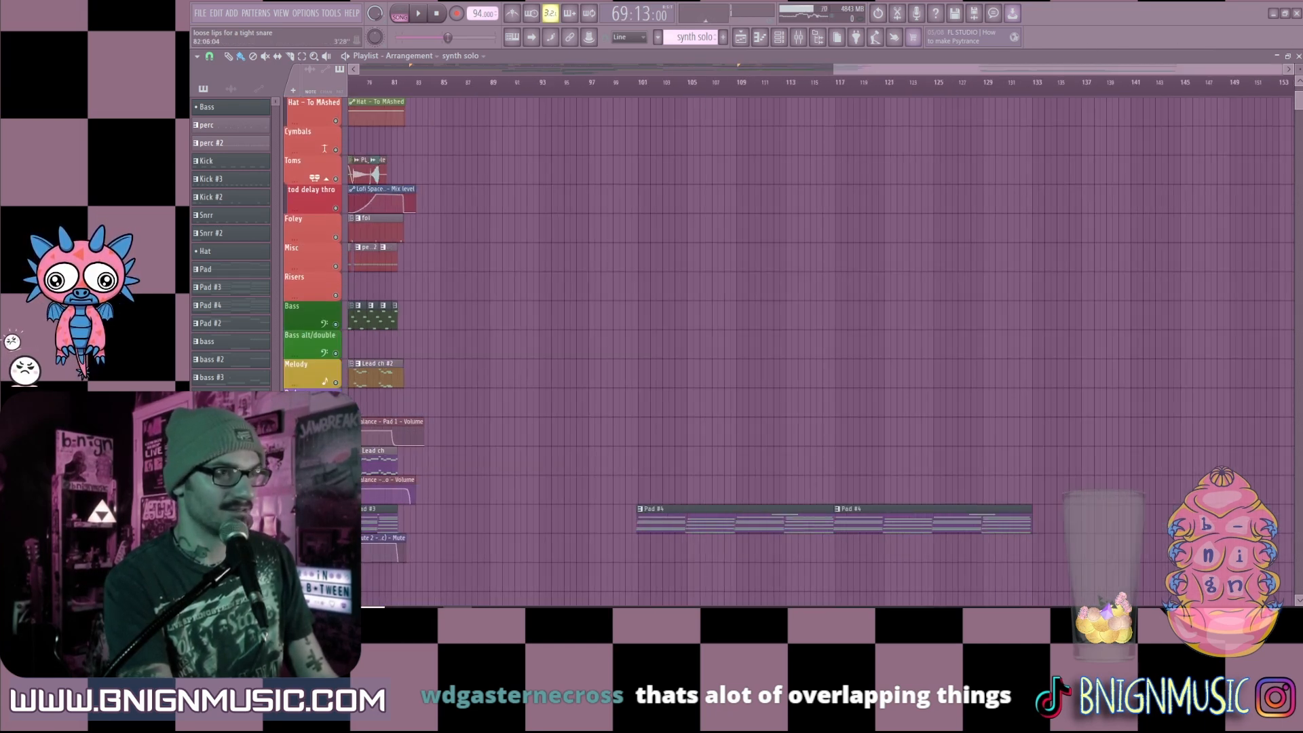
scroll(1297, 70, down, 5)
scroll(1297, 71, up, 1)
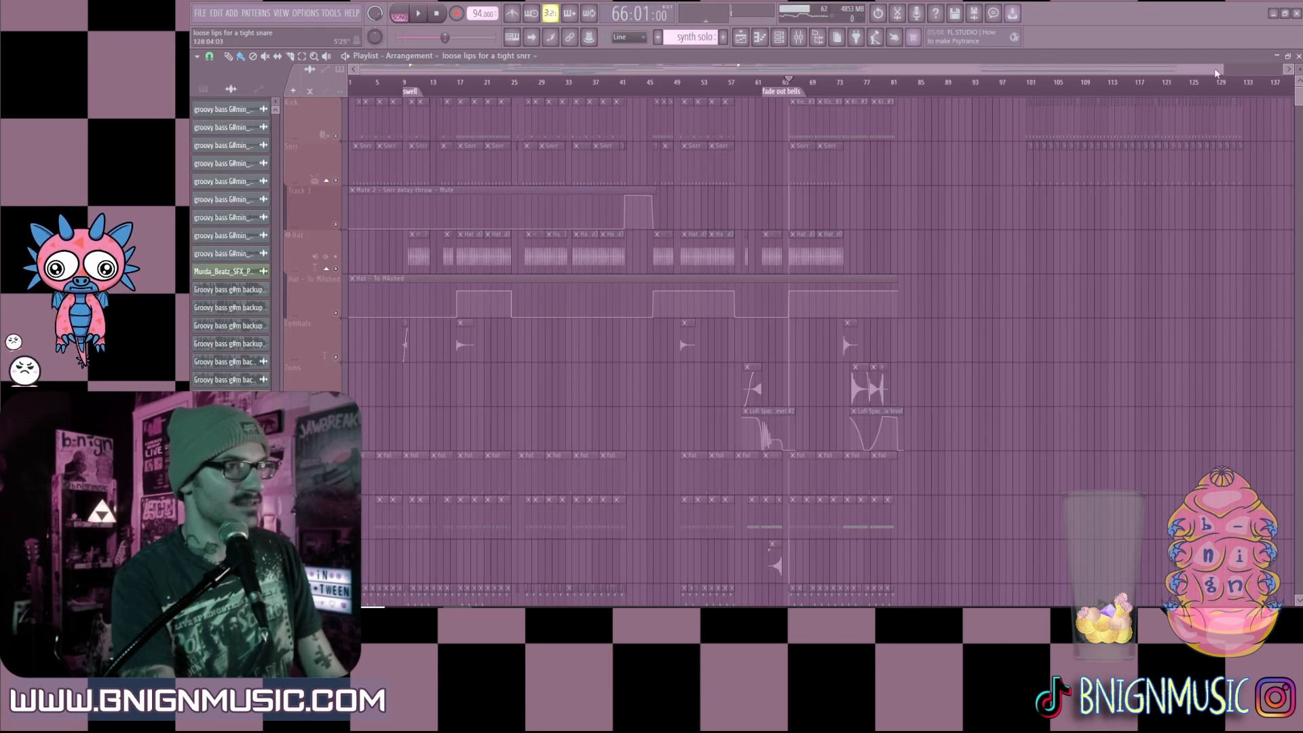
drag(1217, 71, 629, 71)
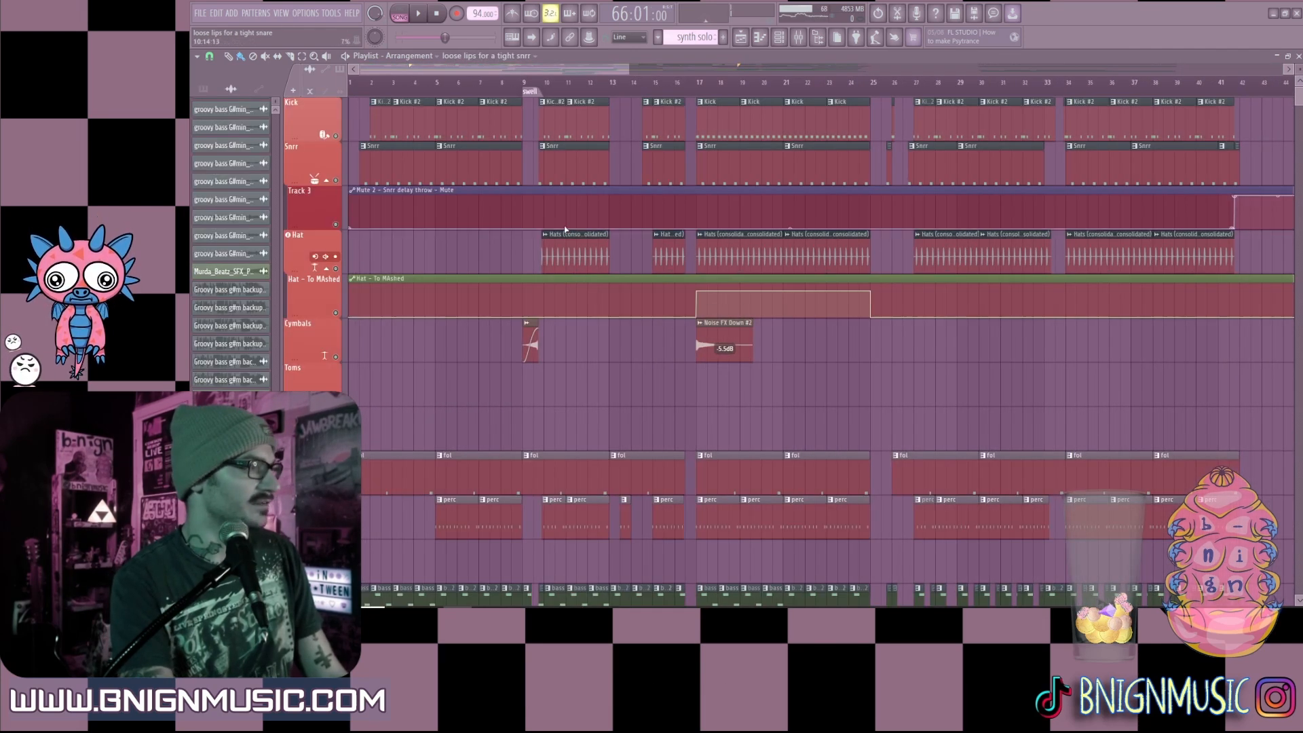
drag(626, 68, 972, 67)
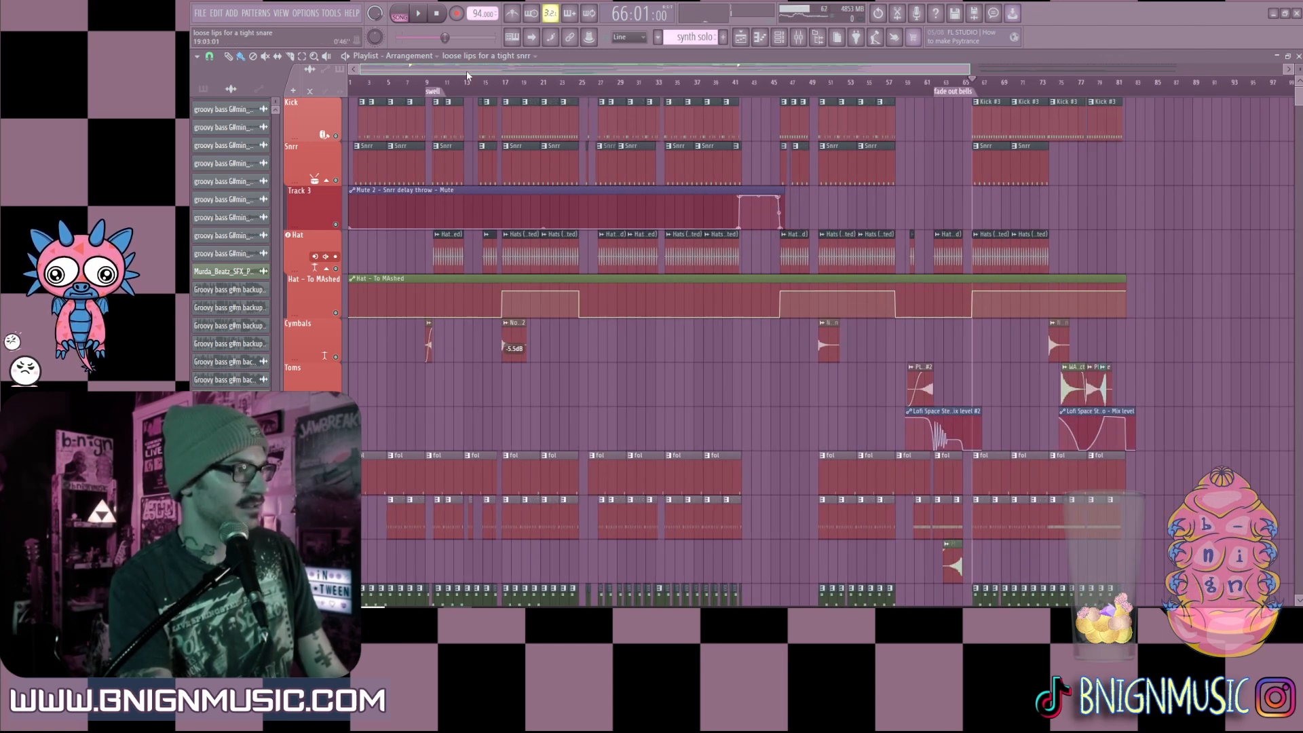
Step: Play the full mix from bar 10, where the hats enter, and stop playback
click(444, 84)
click(435, 83)
key(space)
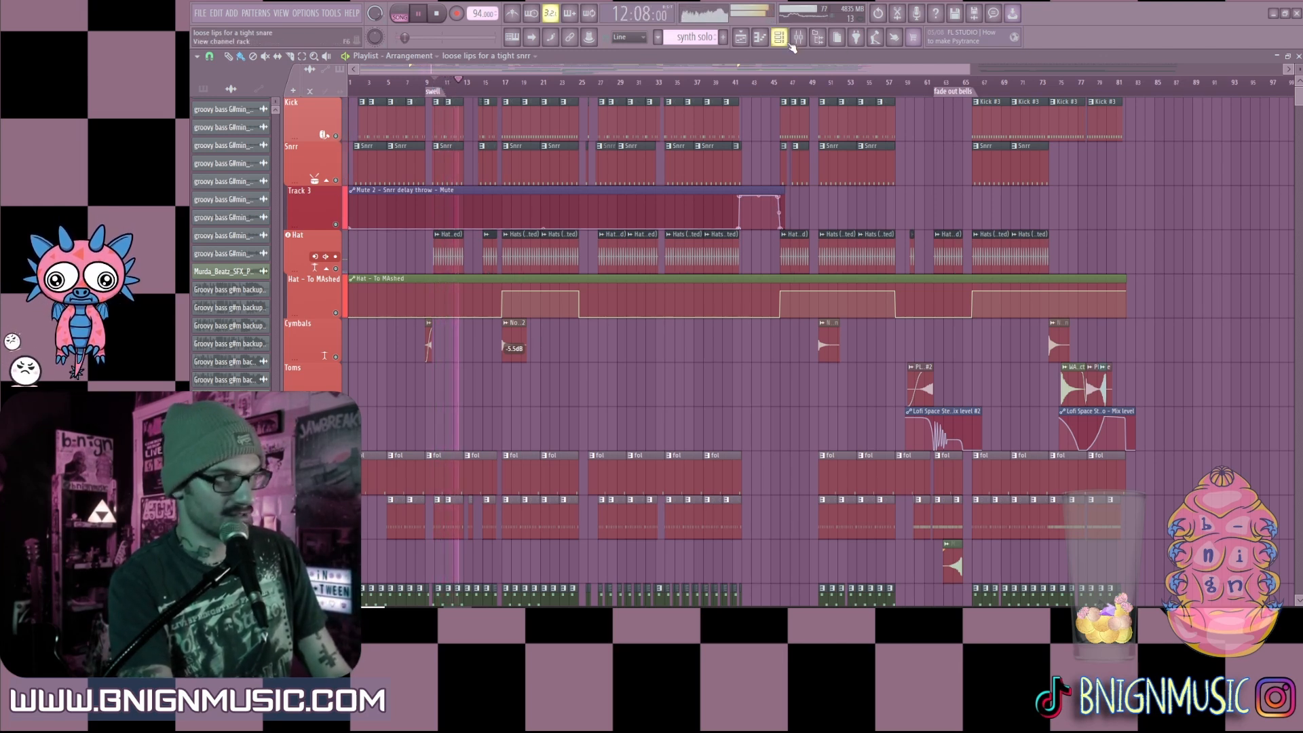
key(space)
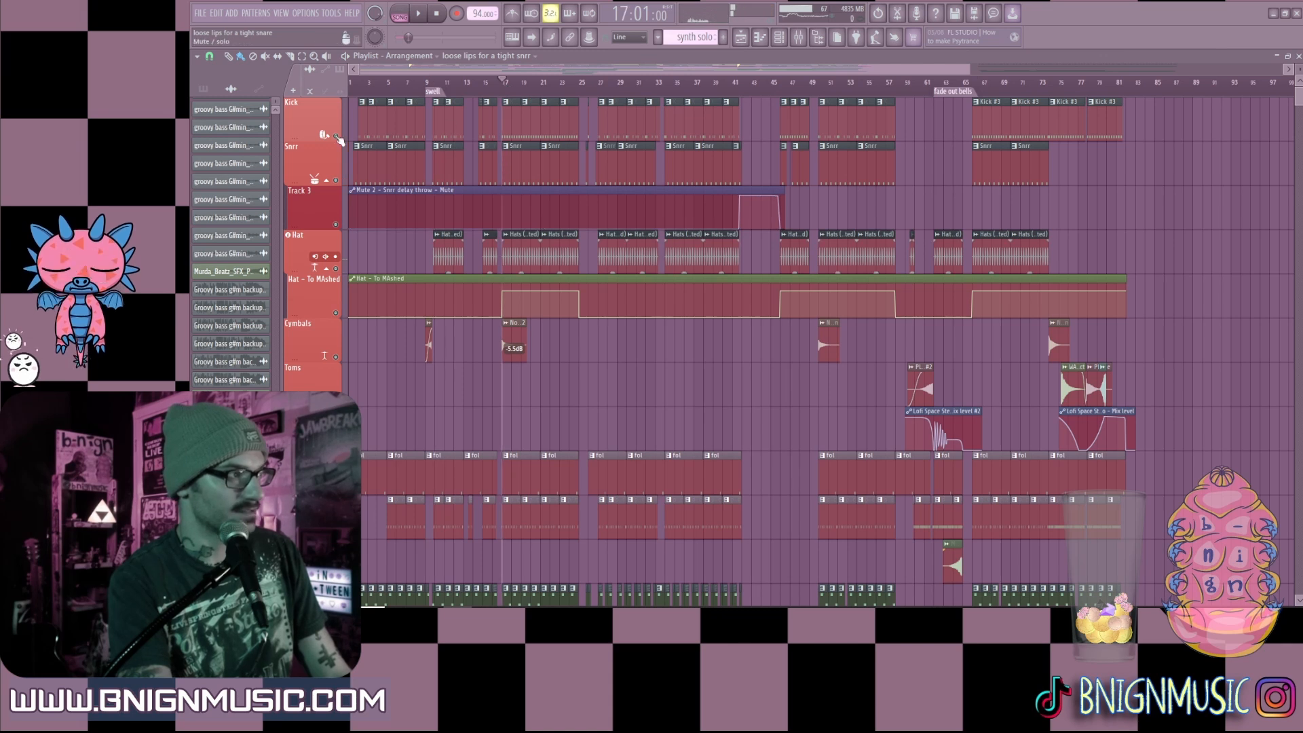
Step: Solo the Kick track, add the Snrr through Misc tracks with their automation, and play the drums from bar 10
right_click(337, 136)
click(336, 181)
click(336, 225)
click(336, 269)
click(336, 313)
click(336, 357)
click(336, 401)
click(335, 446)
click(335, 489)
click(336, 533)
key(space)
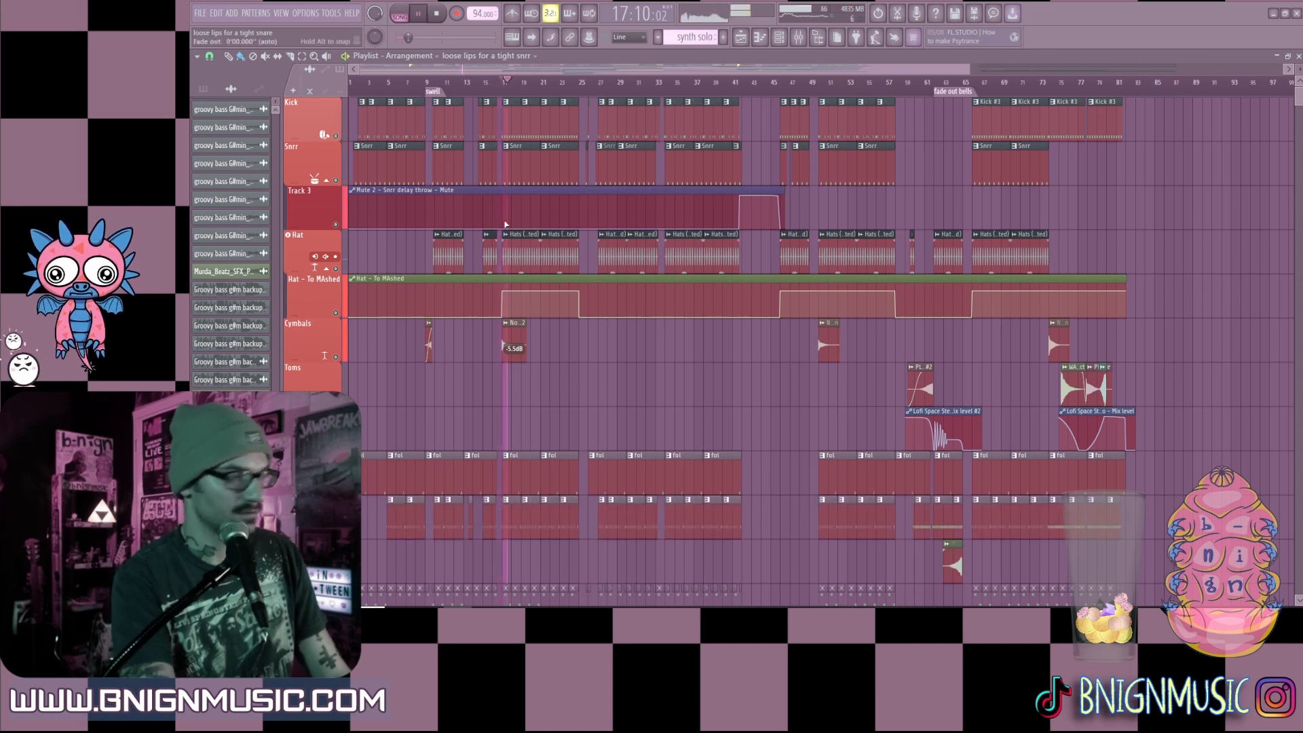
click(436, 82)
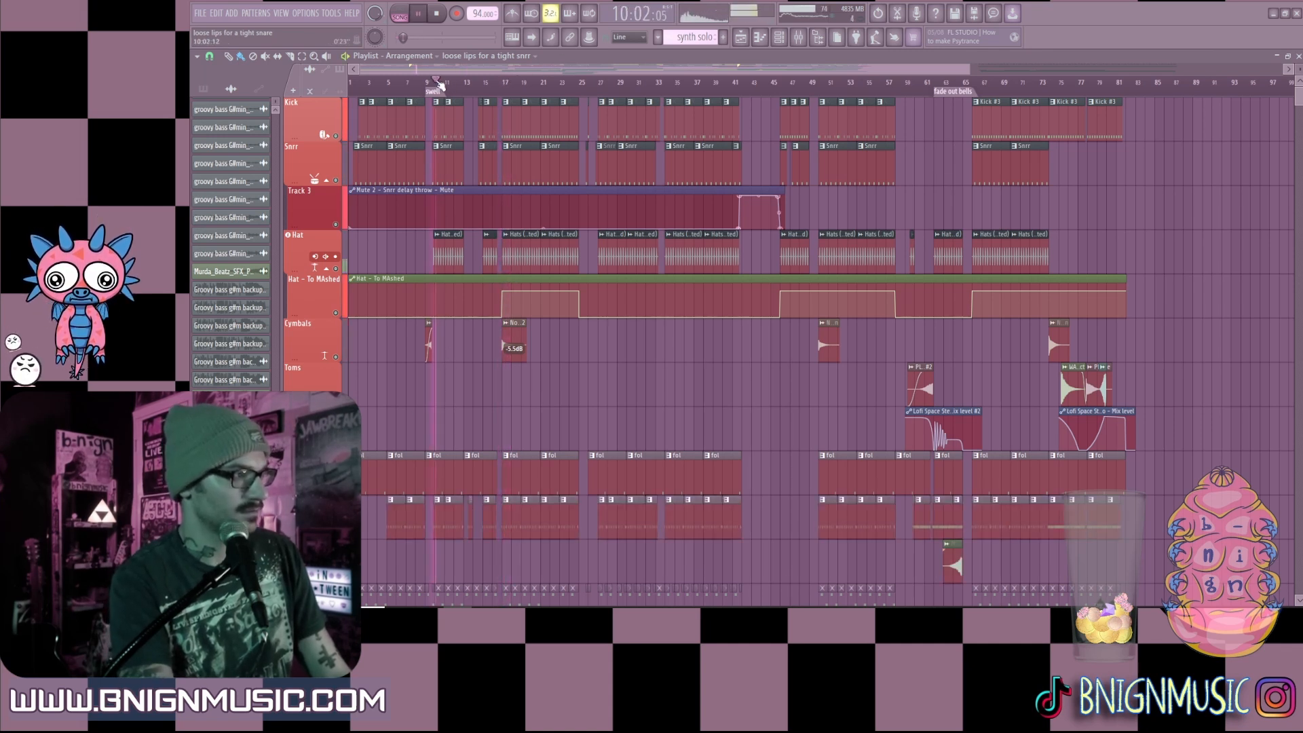
Step: Solo the Hat track and play it from bar 17
right_click(338, 273)
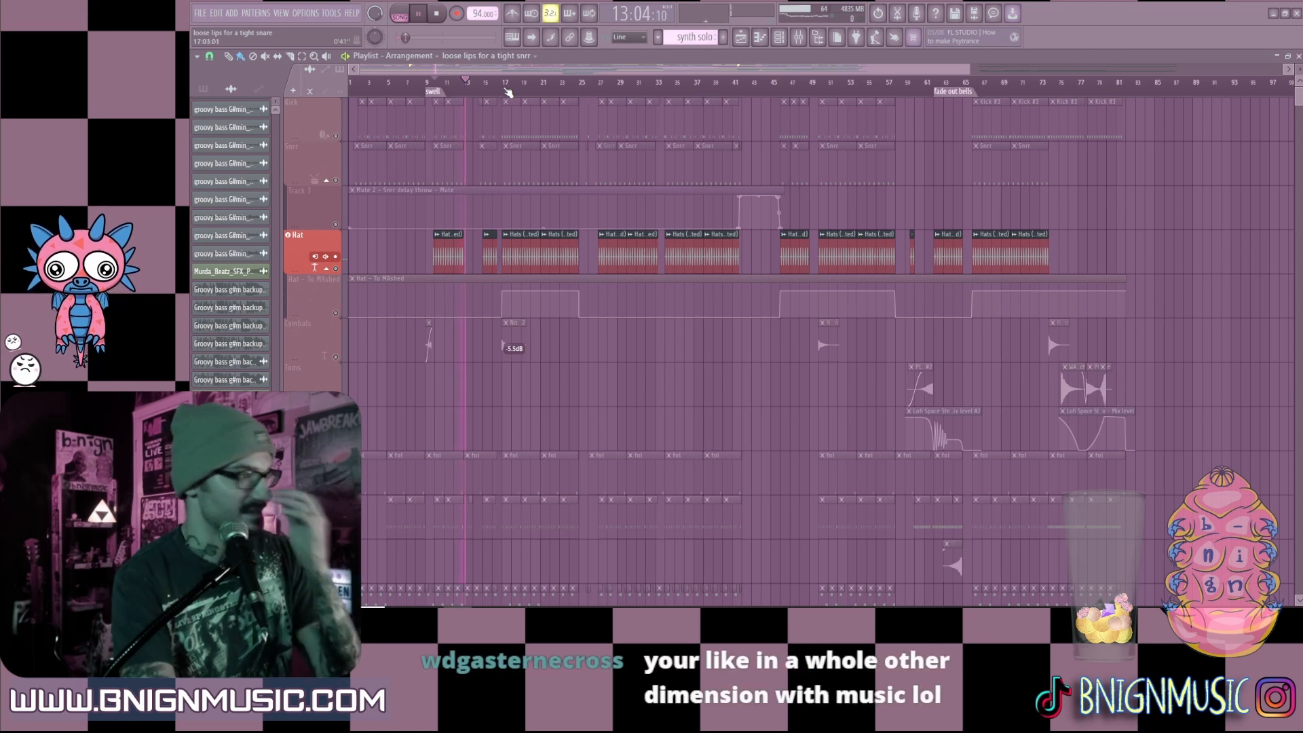
drag(970, 69, 613, 72)
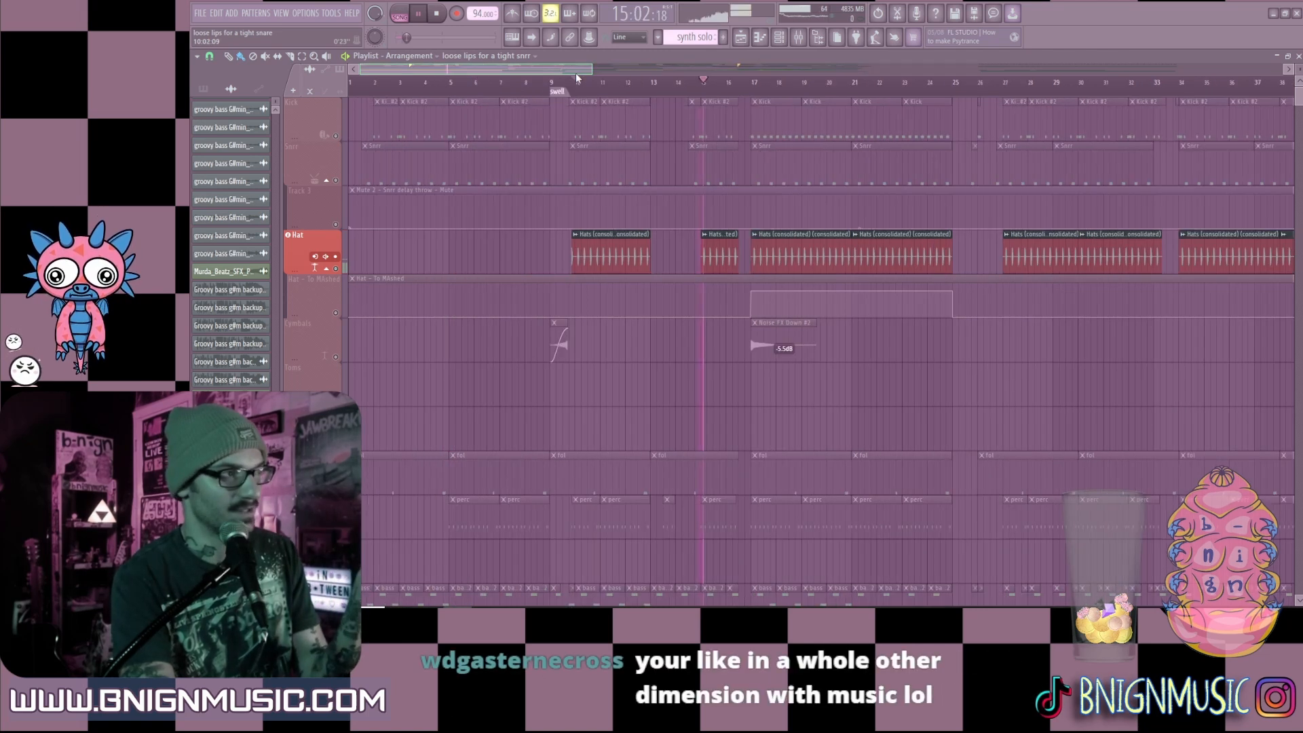
click(626, 87)
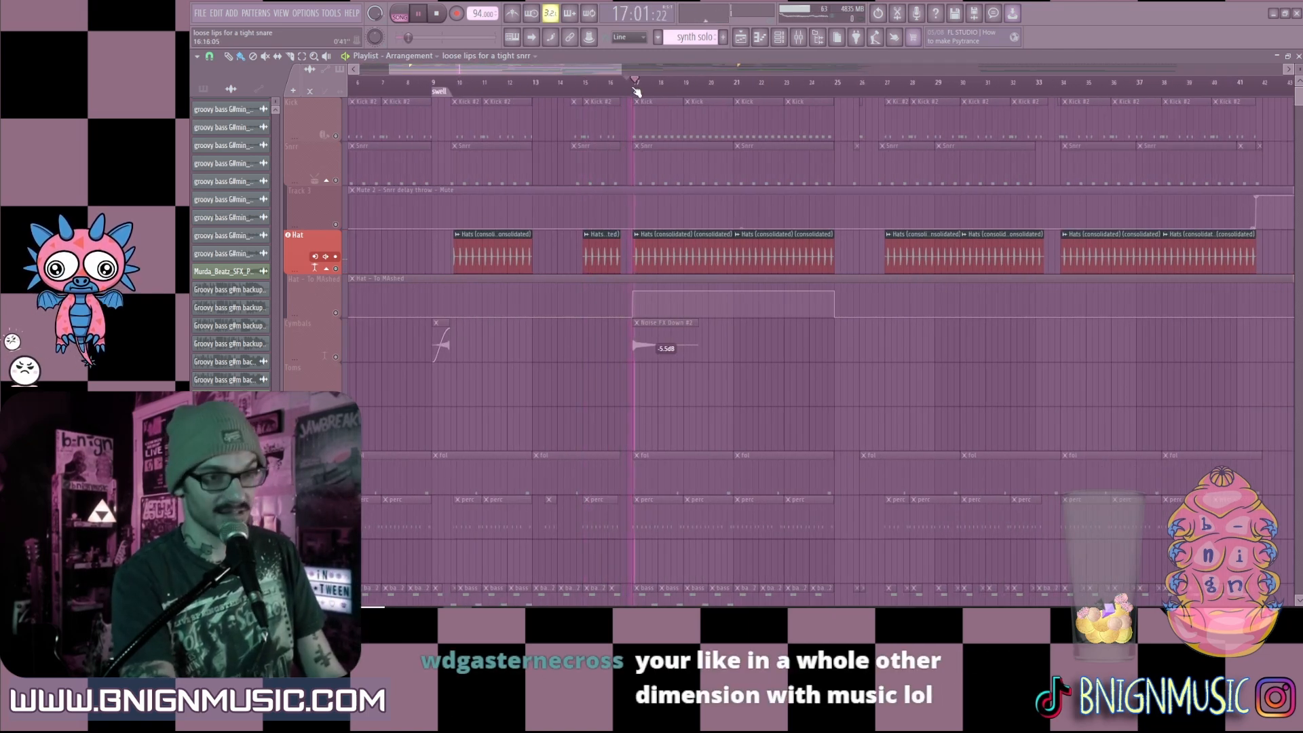
Step: Enable the Hat - To MAshed automation track and compare the hats' sound from bar 15 and from bar 17
click(339, 313)
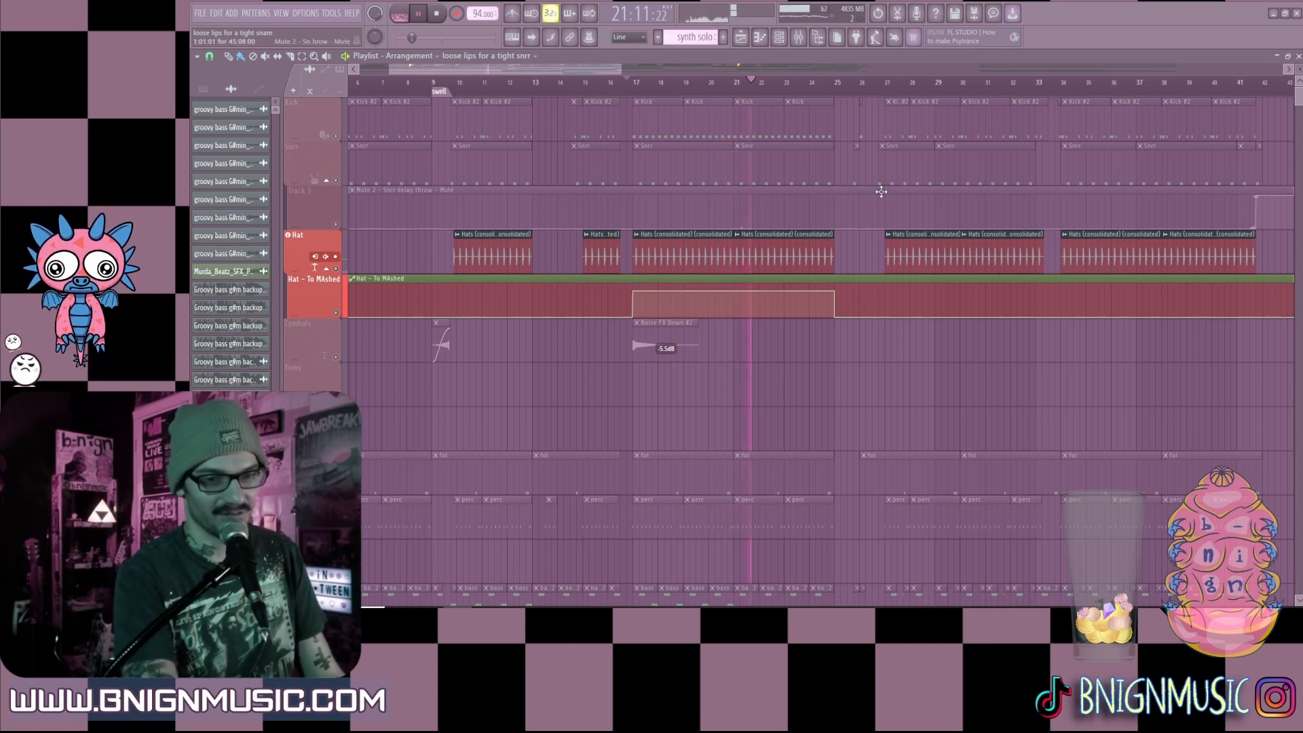
scroll(759, 160, down, 1)
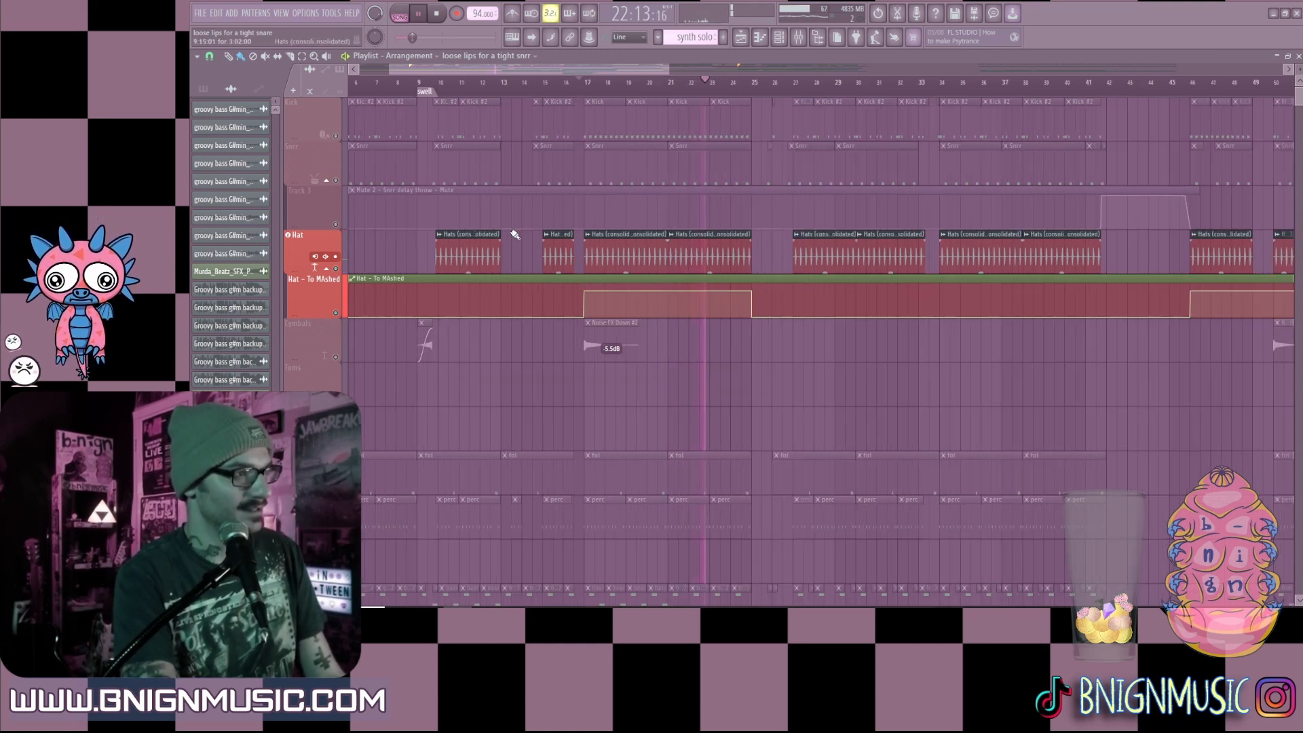
click(560, 87)
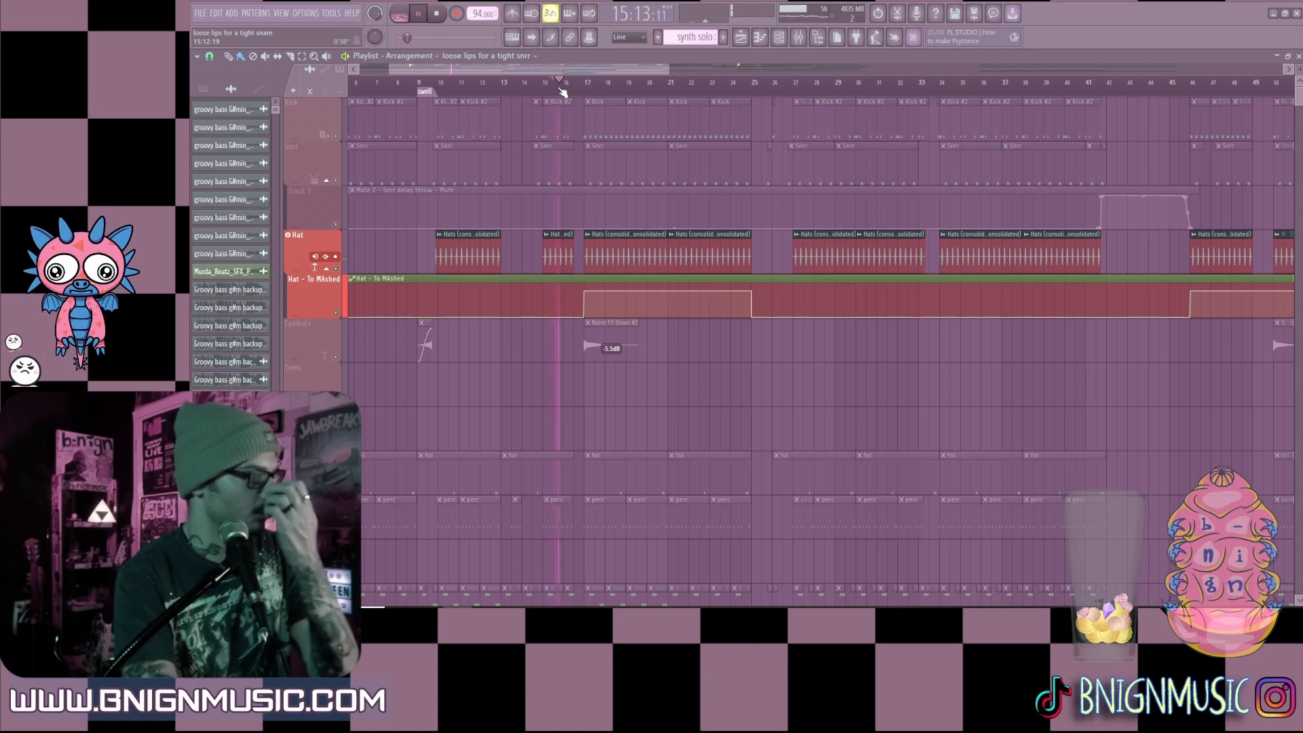
click(594, 88)
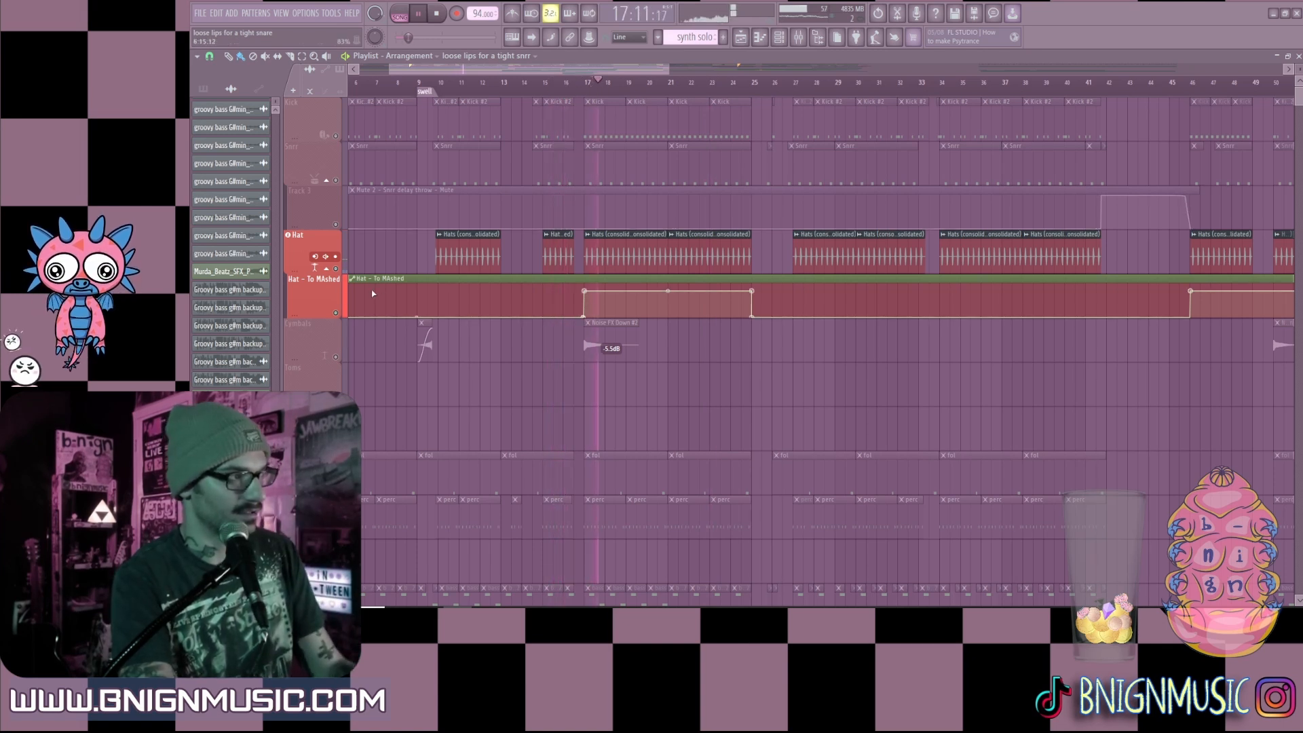
Step: Restore all the tracks during playback to hear the hats in the full mix
right_click(338, 269)
right_click(338, 270)
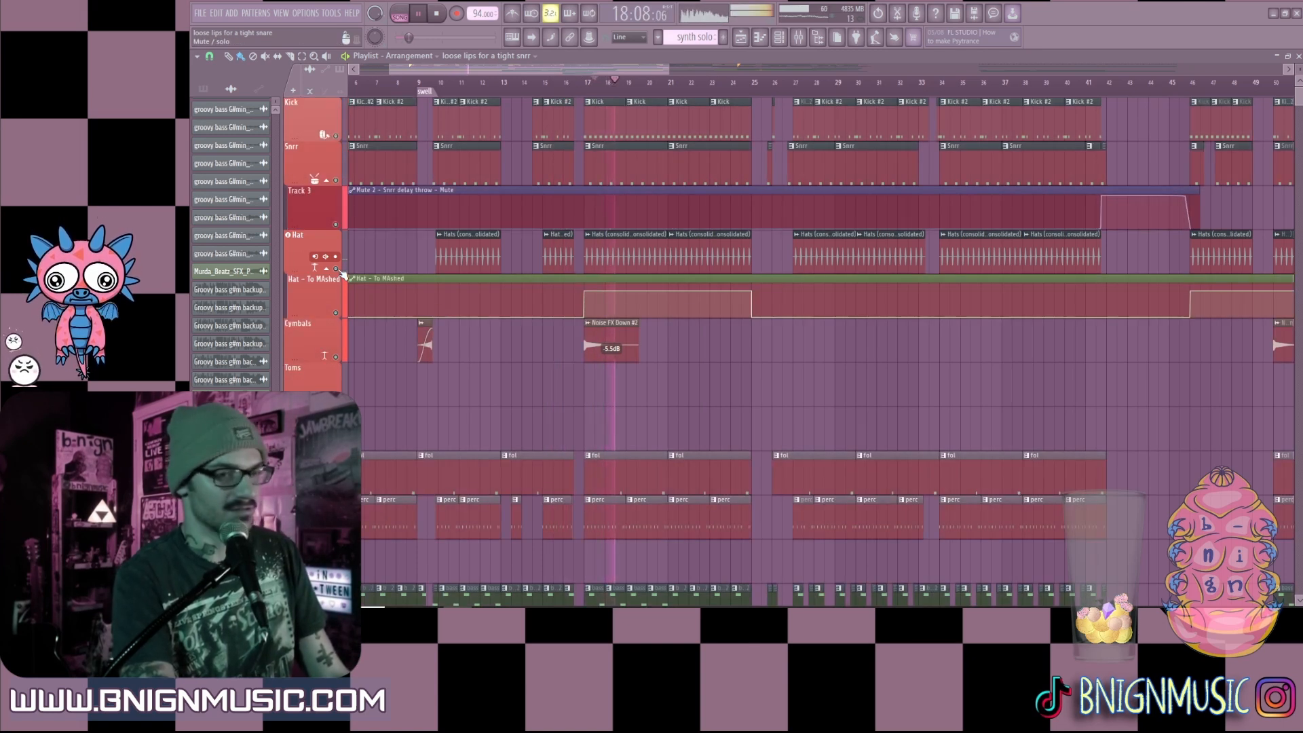
scroll(333, 319, down, 3)
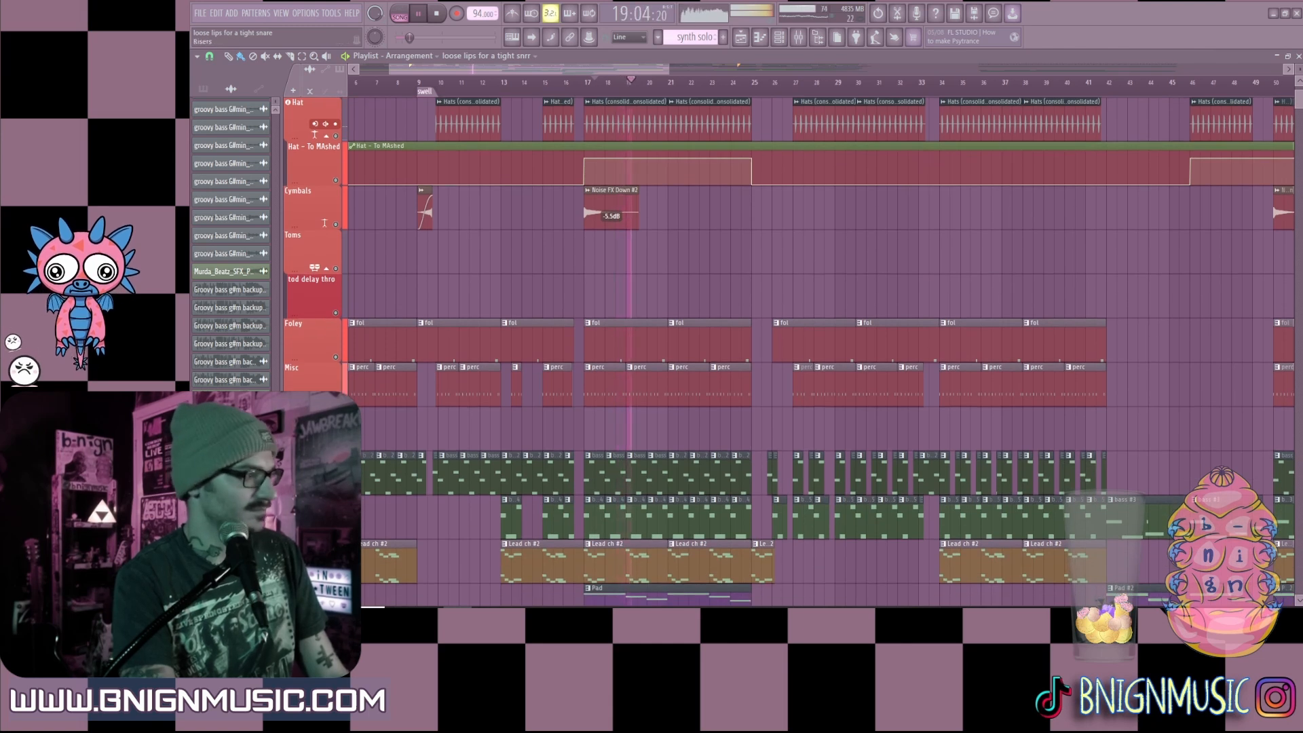
scroll(335, 158, up, 3)
Step: Isolate the drum and effects tracks from Kick through Risers and play them from bar 17
right_click(335, 135)
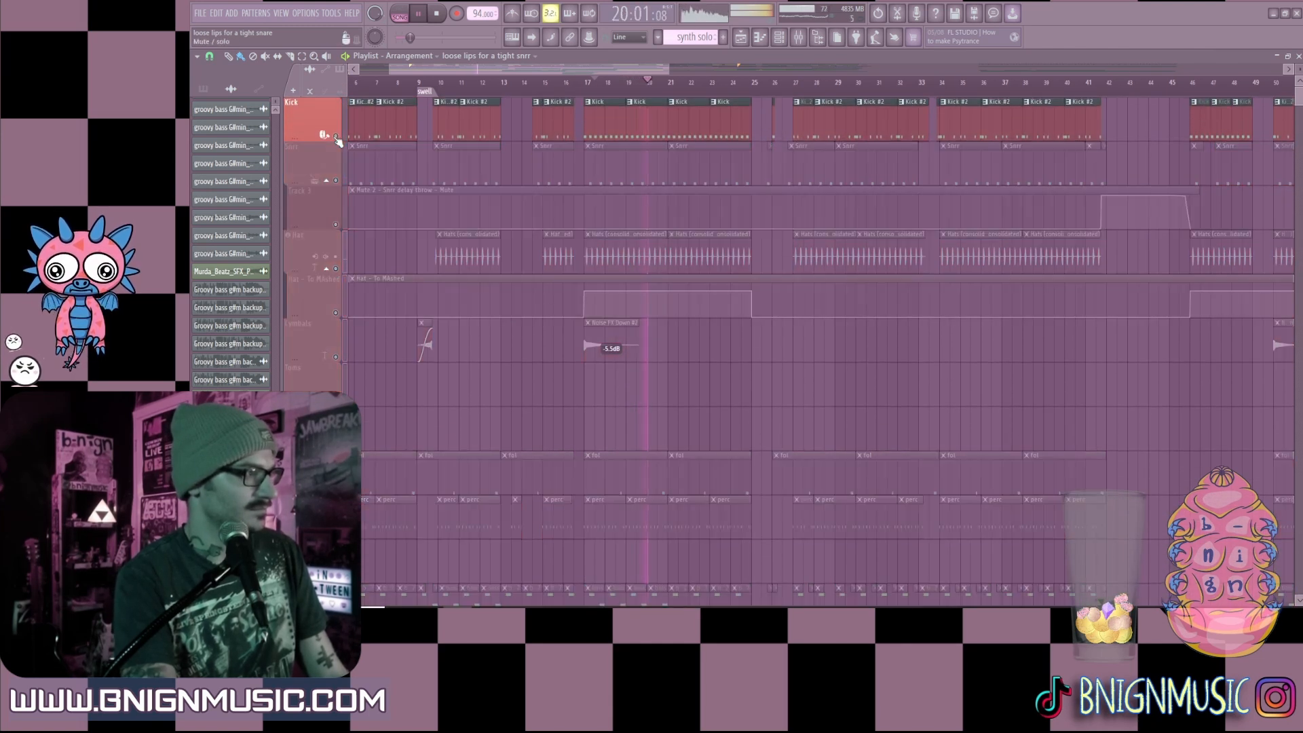
click(335, 181)
click(335, 225)
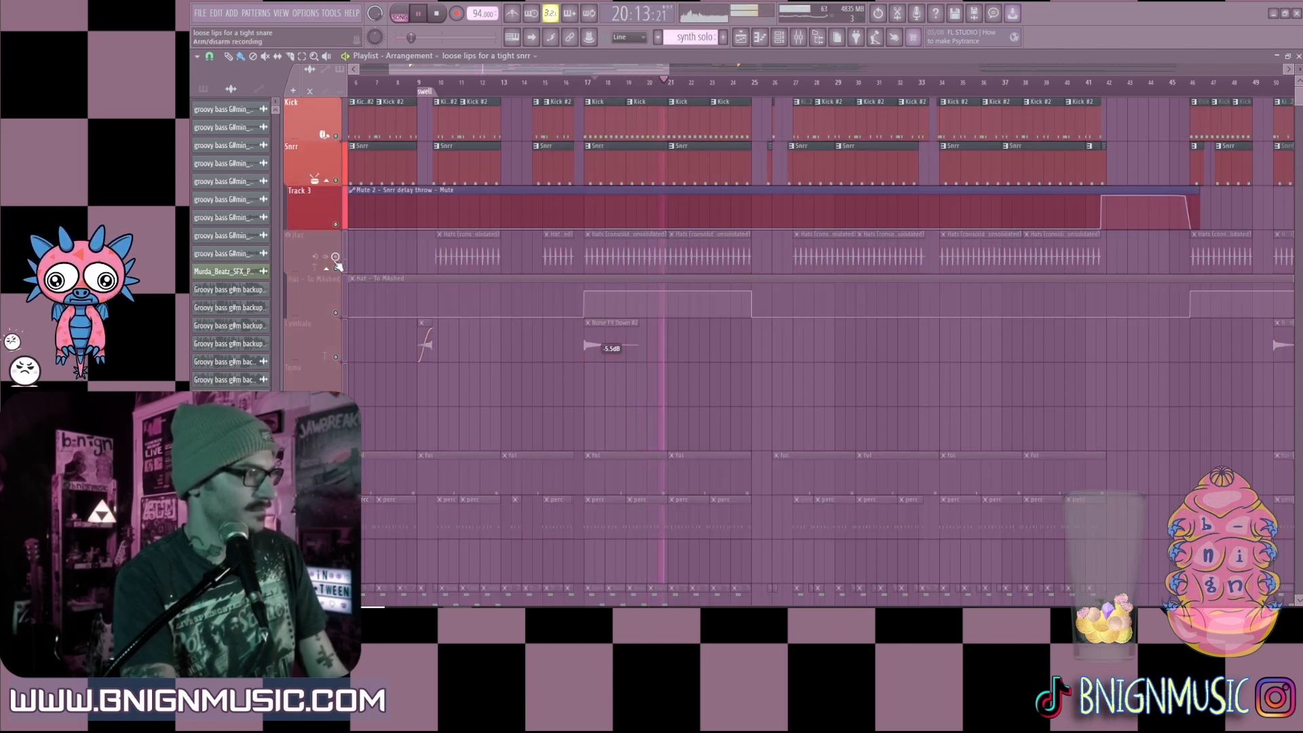
right_click(335, 268)
right_click(335, 269)
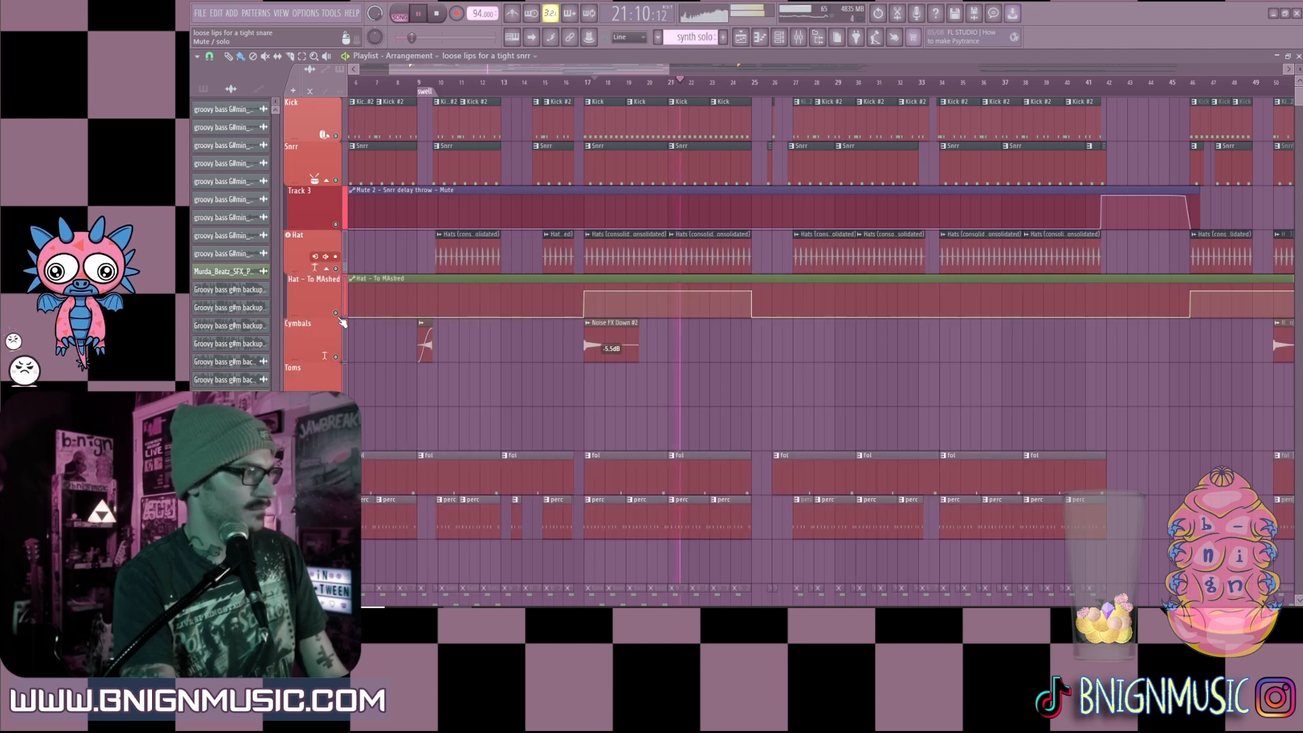
scroll(389, 334, down, 3)
scroll(389, 334, down, 4)
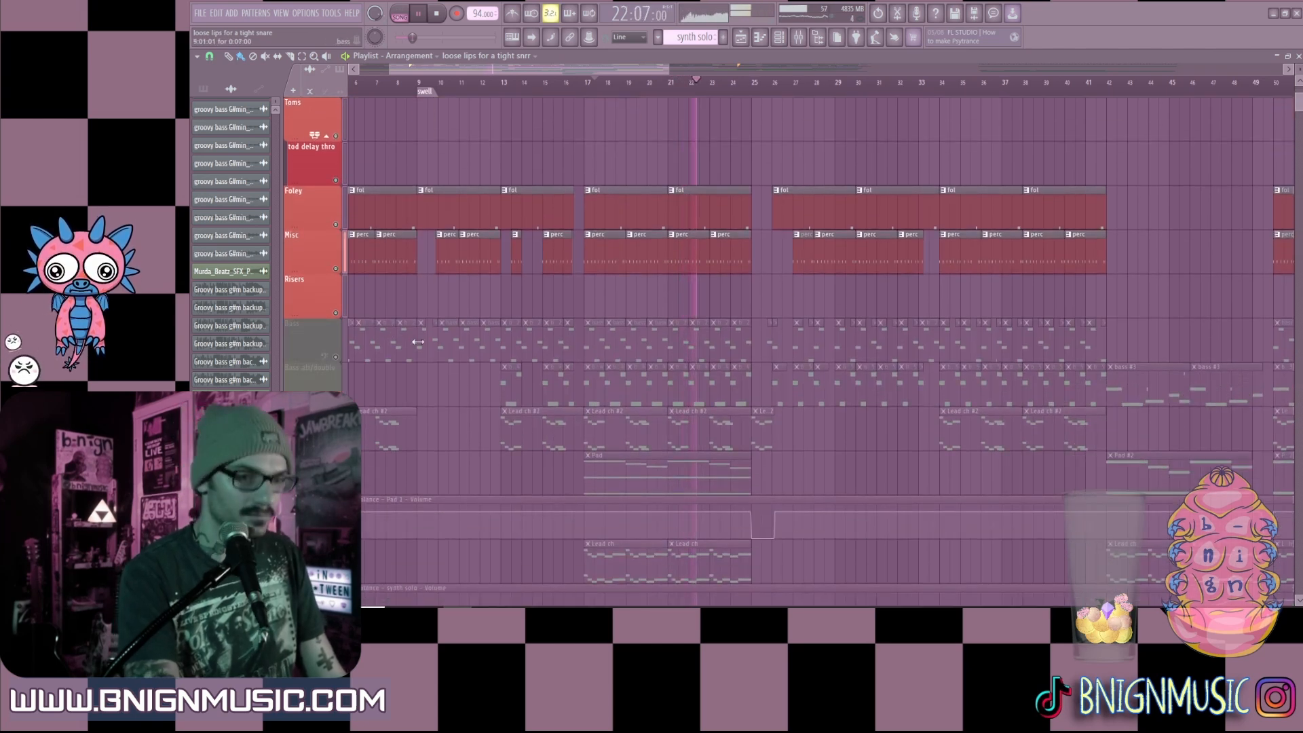
scroll(422, 335, up, 6)
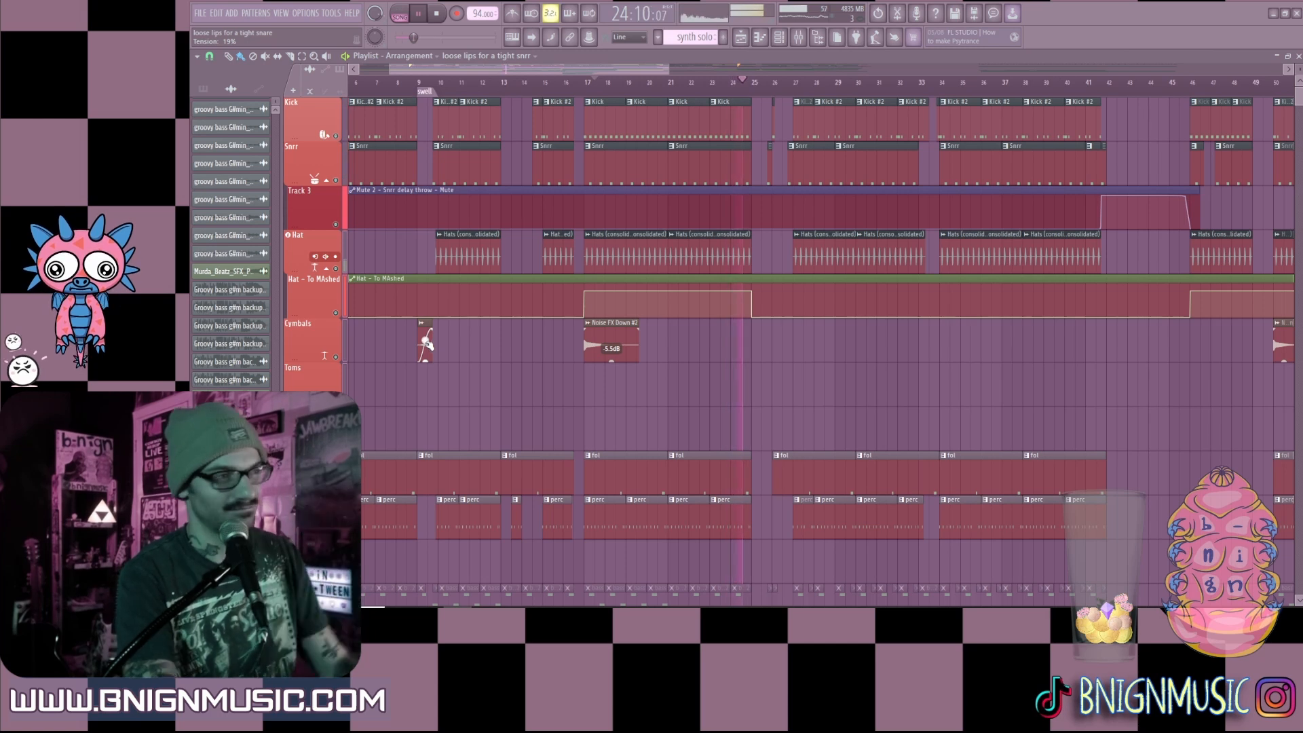
click(597, 84)
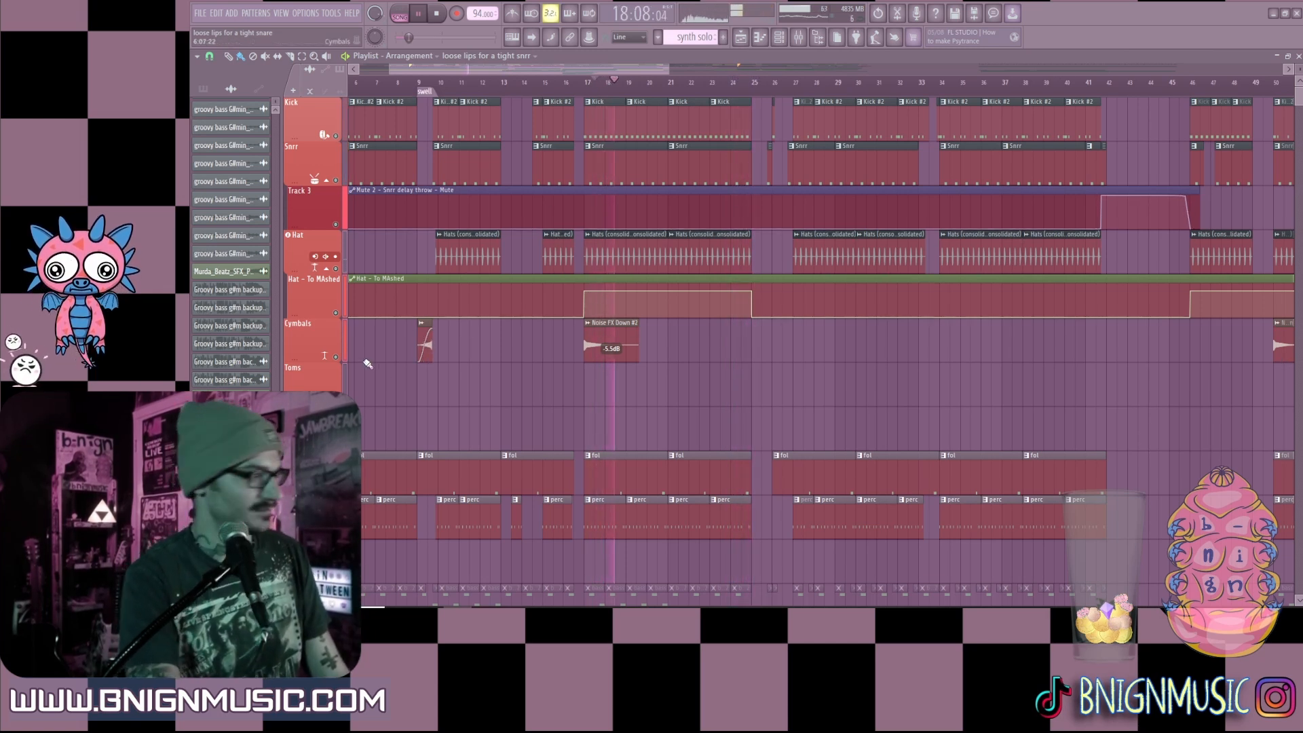
Step: Listen to the loose lips for a tight snrr audio clip on Track 59 by itself, and stop playback
scroll(451, 368, down, 3)
scroll(451, 368, down, 15)
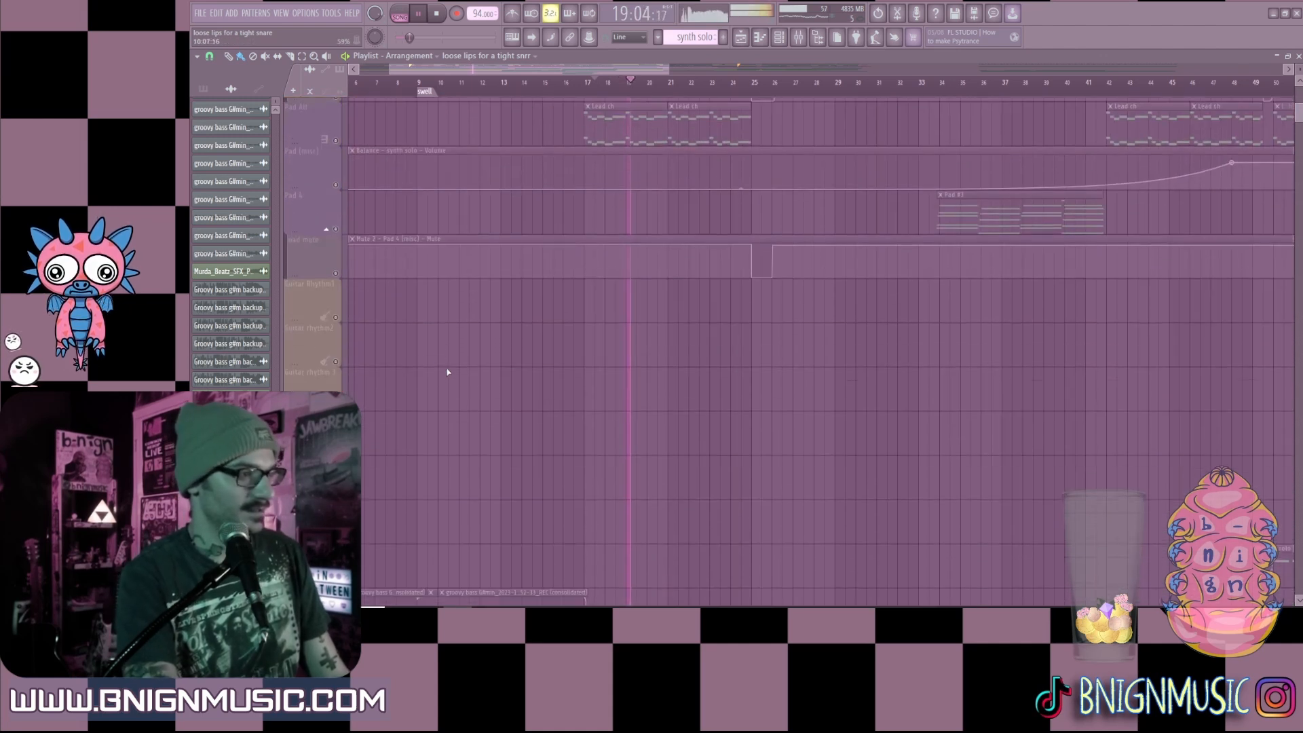
scroll(459, 377, down, 6)
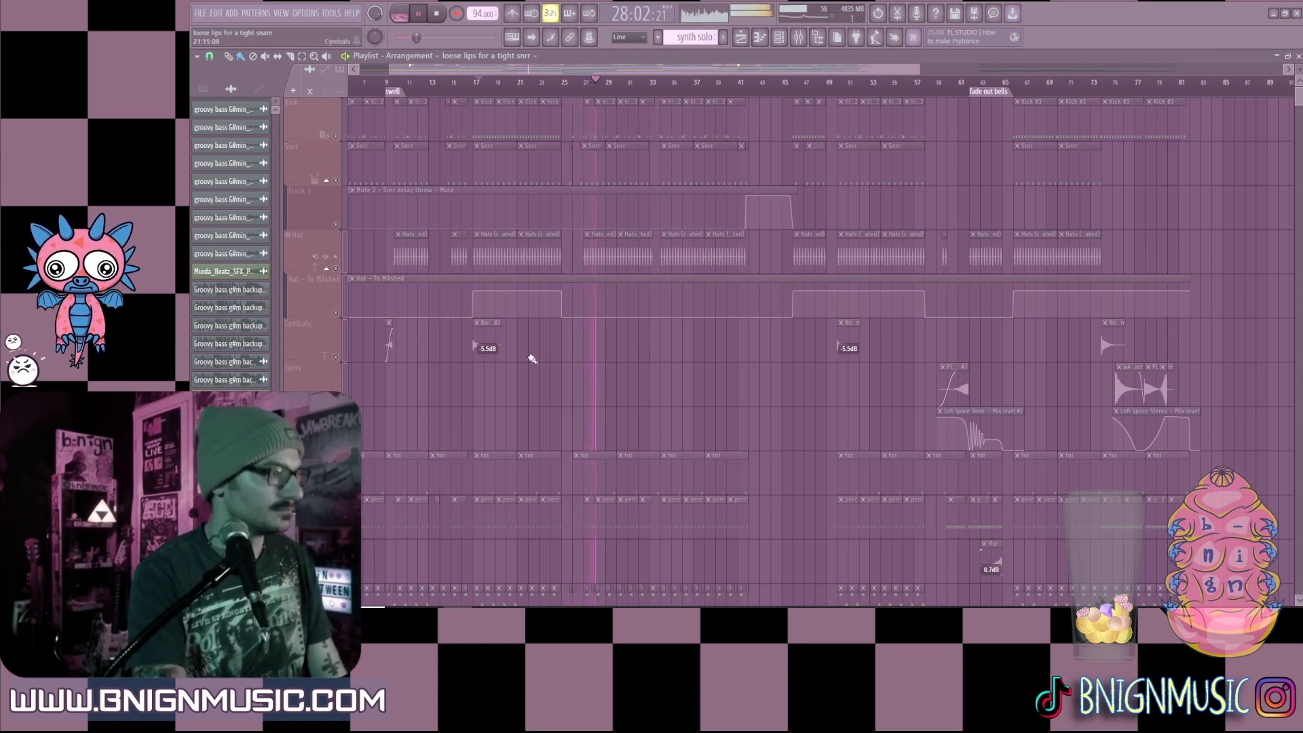
scroll(532, 359, down, 15)
scroll(540, 380, down, 10)
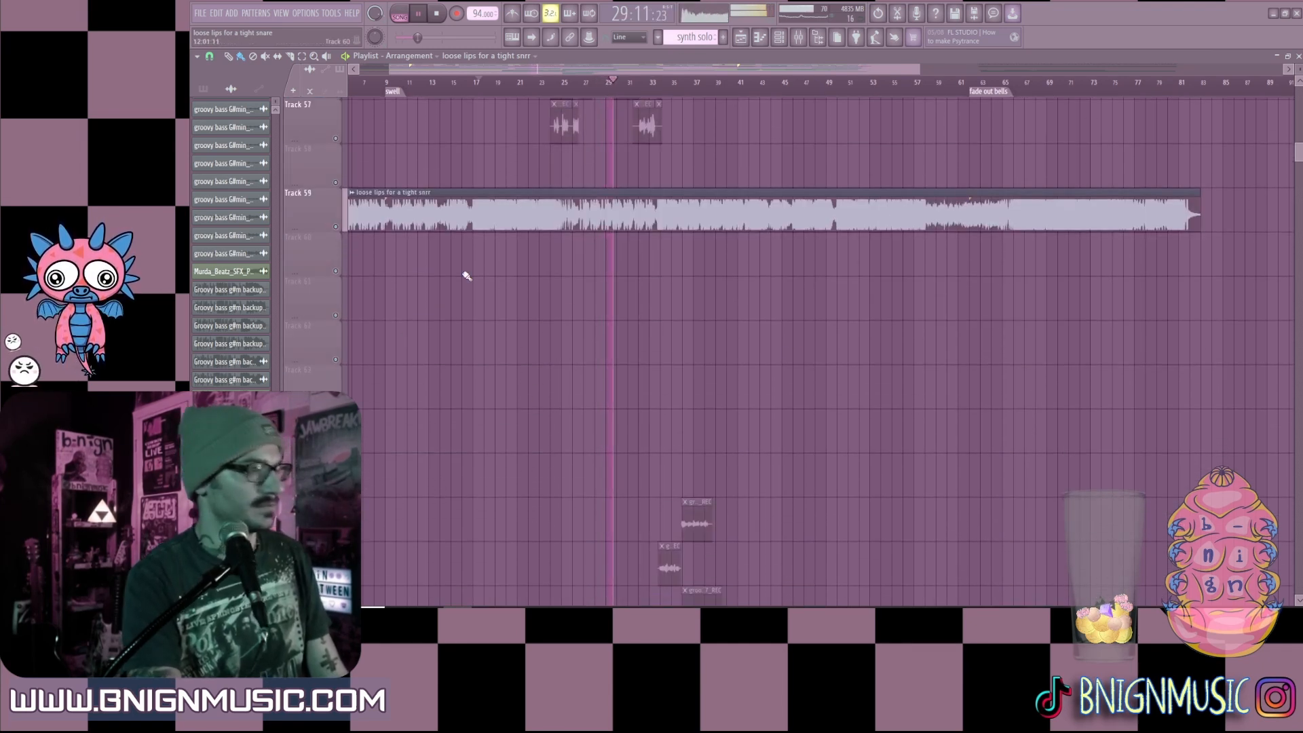
key(space)
Step: Isolate the Hat through Risers tracks, leaving out the kick and snare, and play them from bars 74 and 75
scroll(777, 360, up, 5)
scroll(523, 386, up, 10)
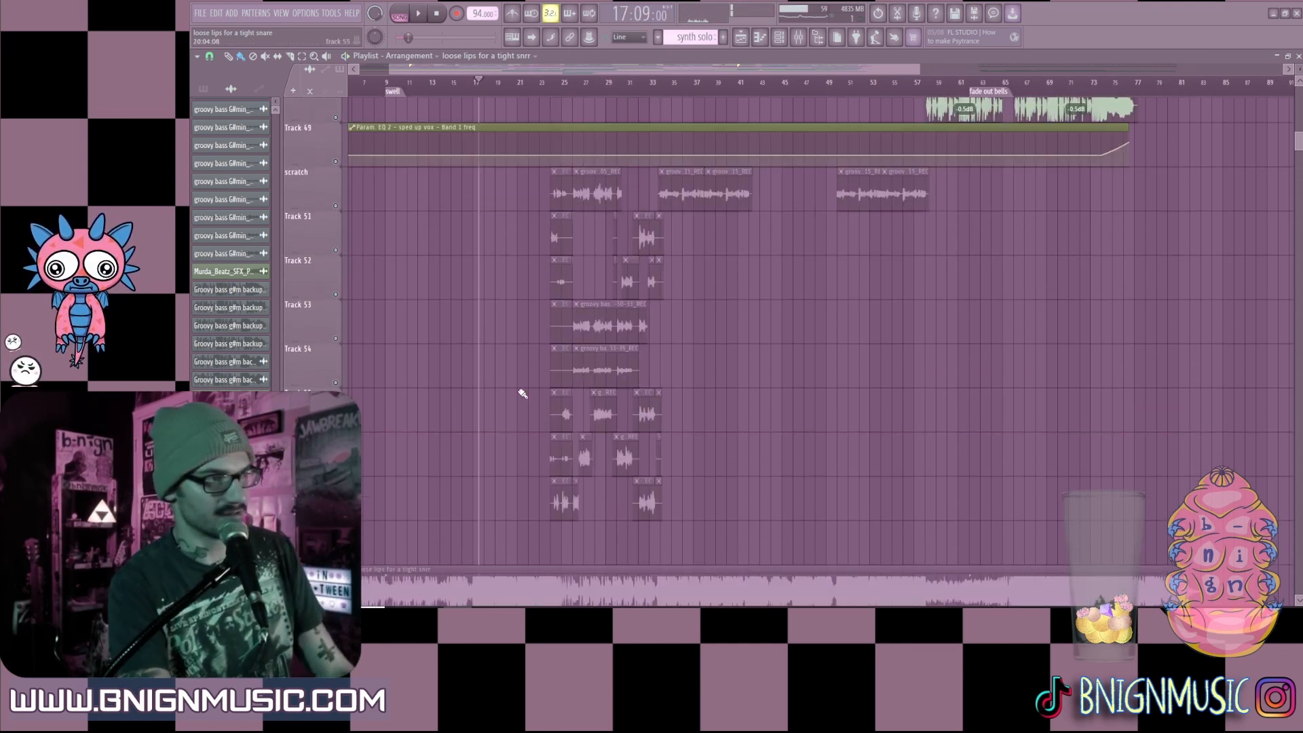
scroll(888, 411, up, 10)
drag(902, 70, 983, 61)
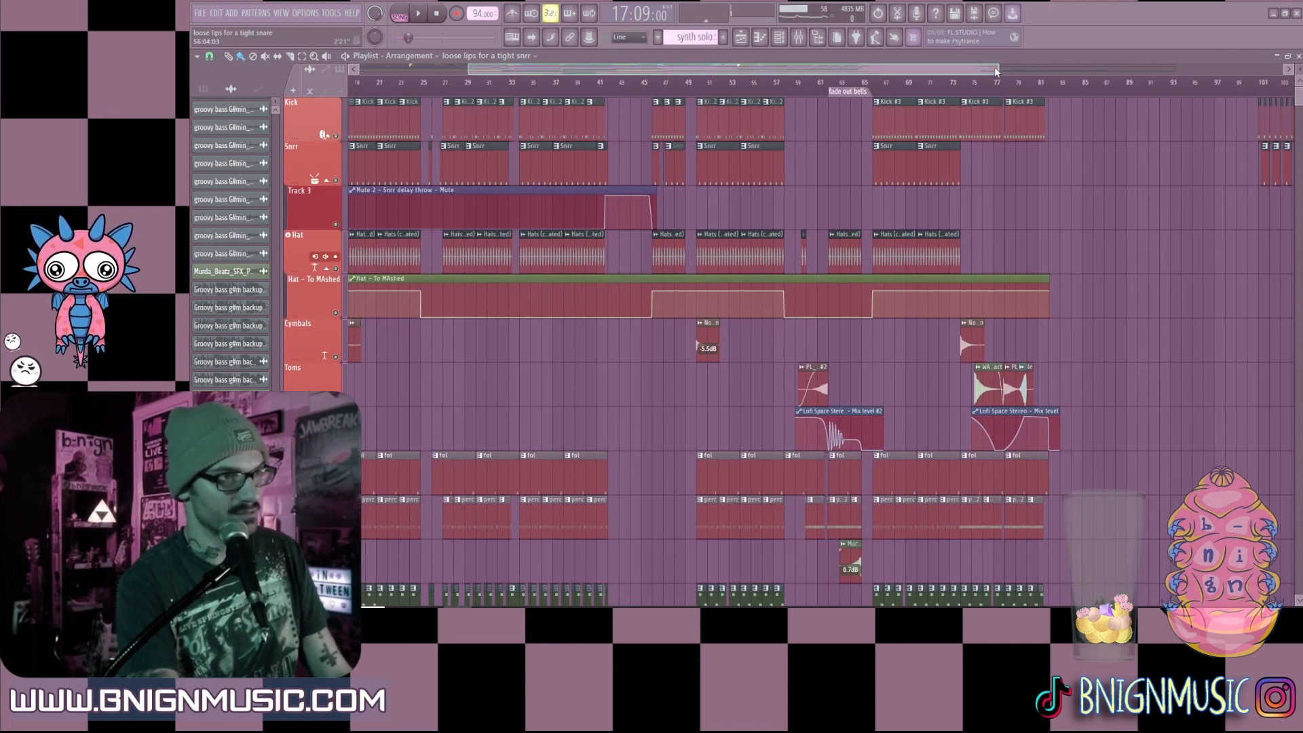
scroll(997, 85, up, 6)
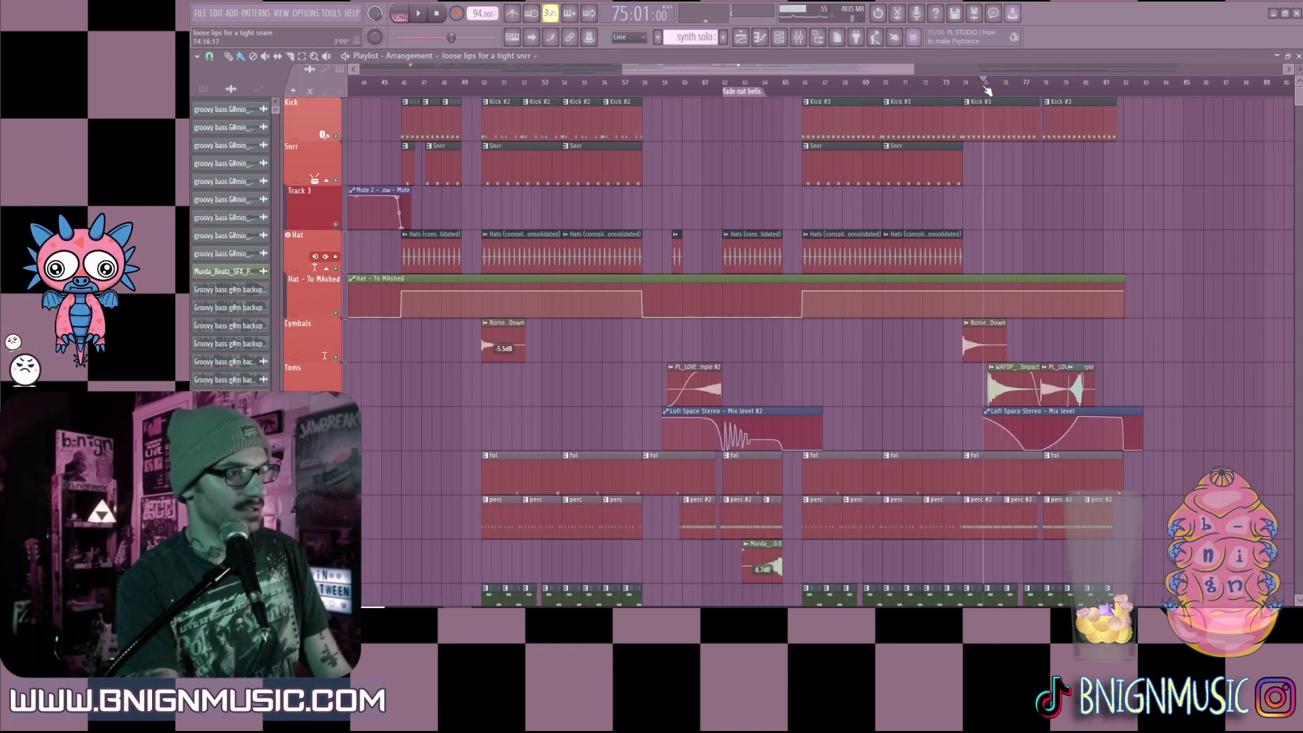
right_click(337, 357)
click(327, 401)
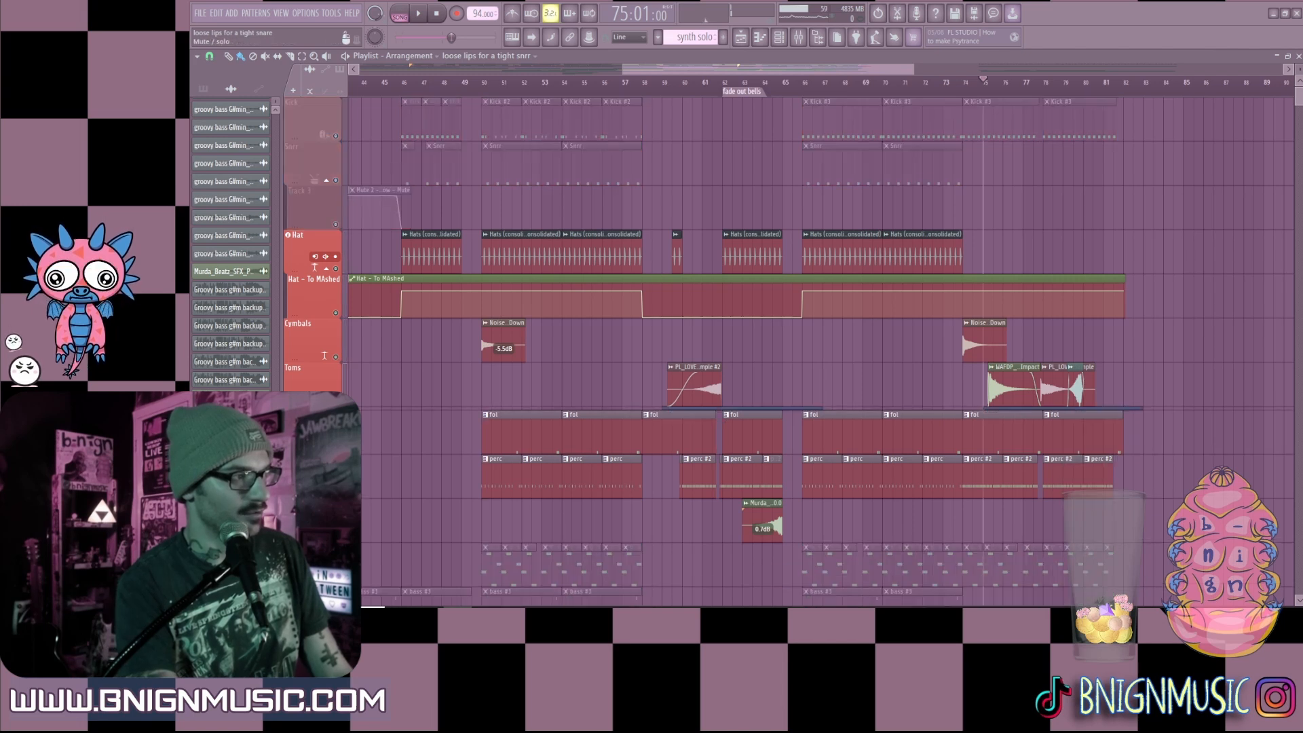
click(327, 401)
click(959, 86)
key(space)
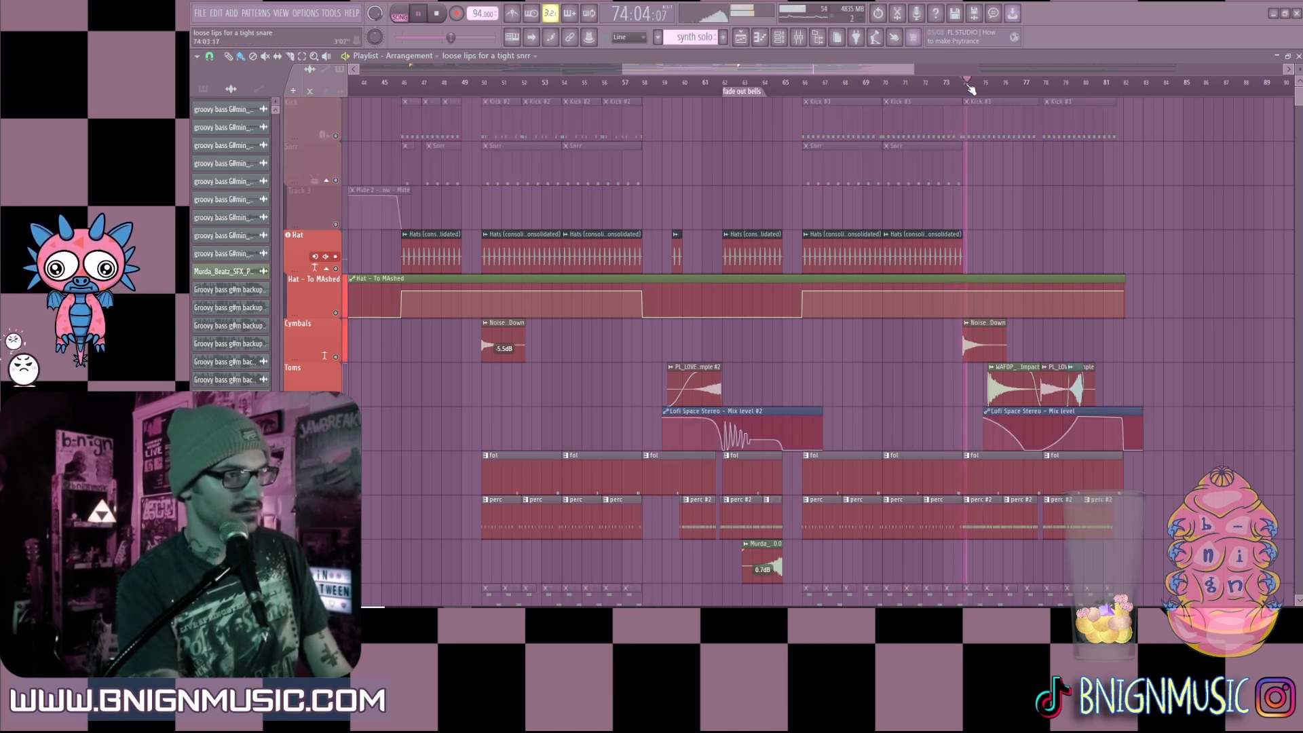
click(991, 88)
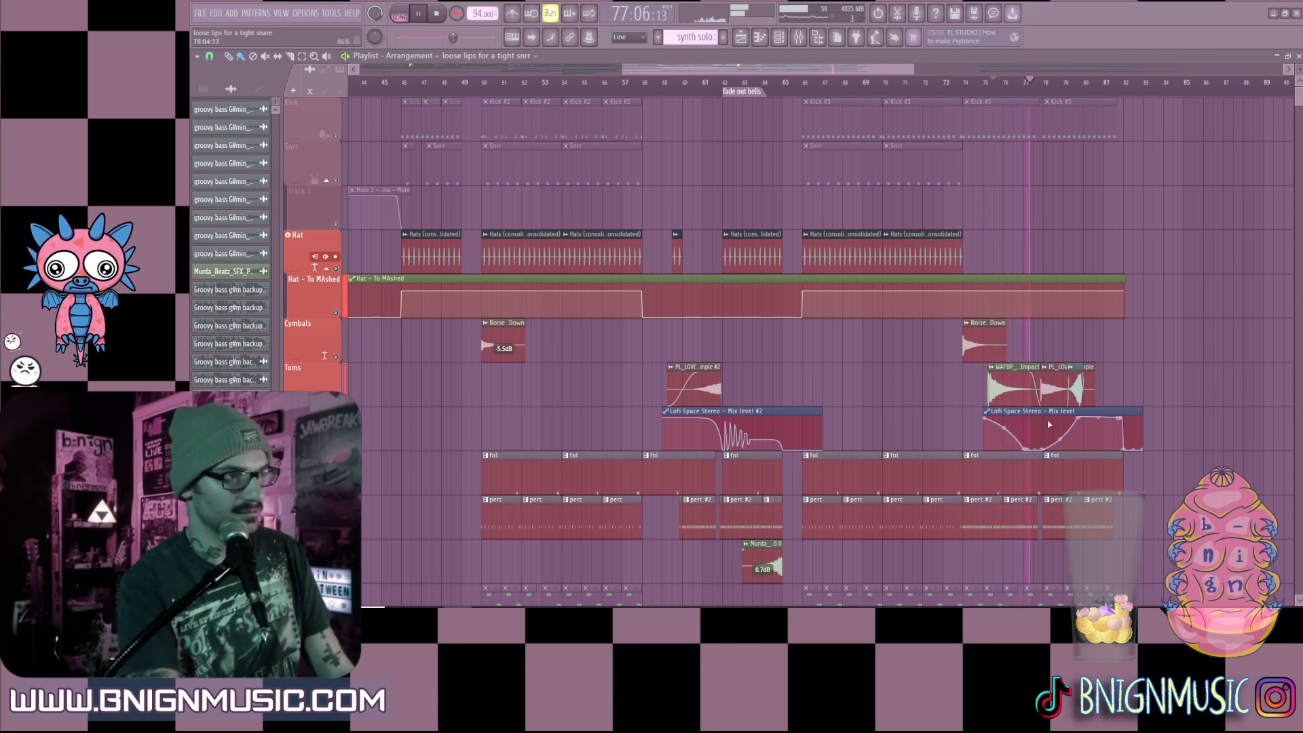
Step: Solo the Misc percussion track and play its perc #2 clips from bar 74
scroll(1048, 424, down, 2)
click(335, 445)
right_click(335, 445)
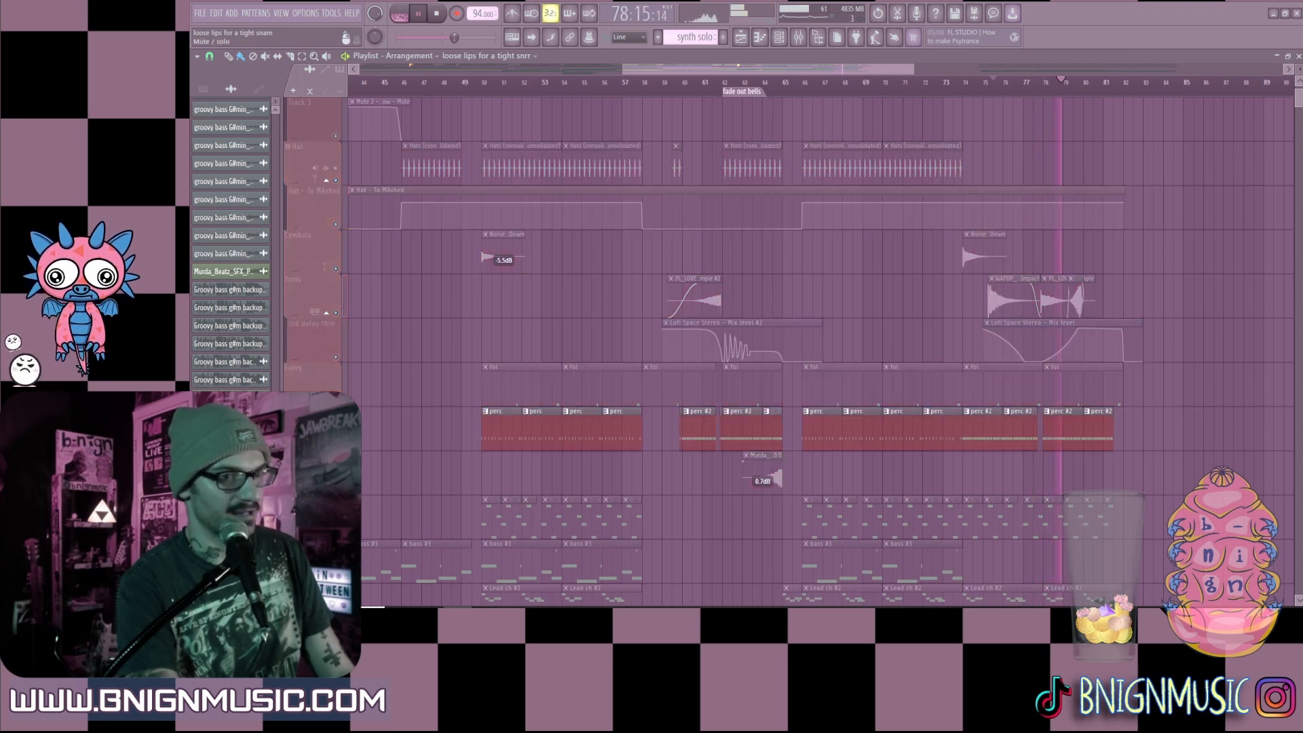
click(944, 85)
click(962, 86)
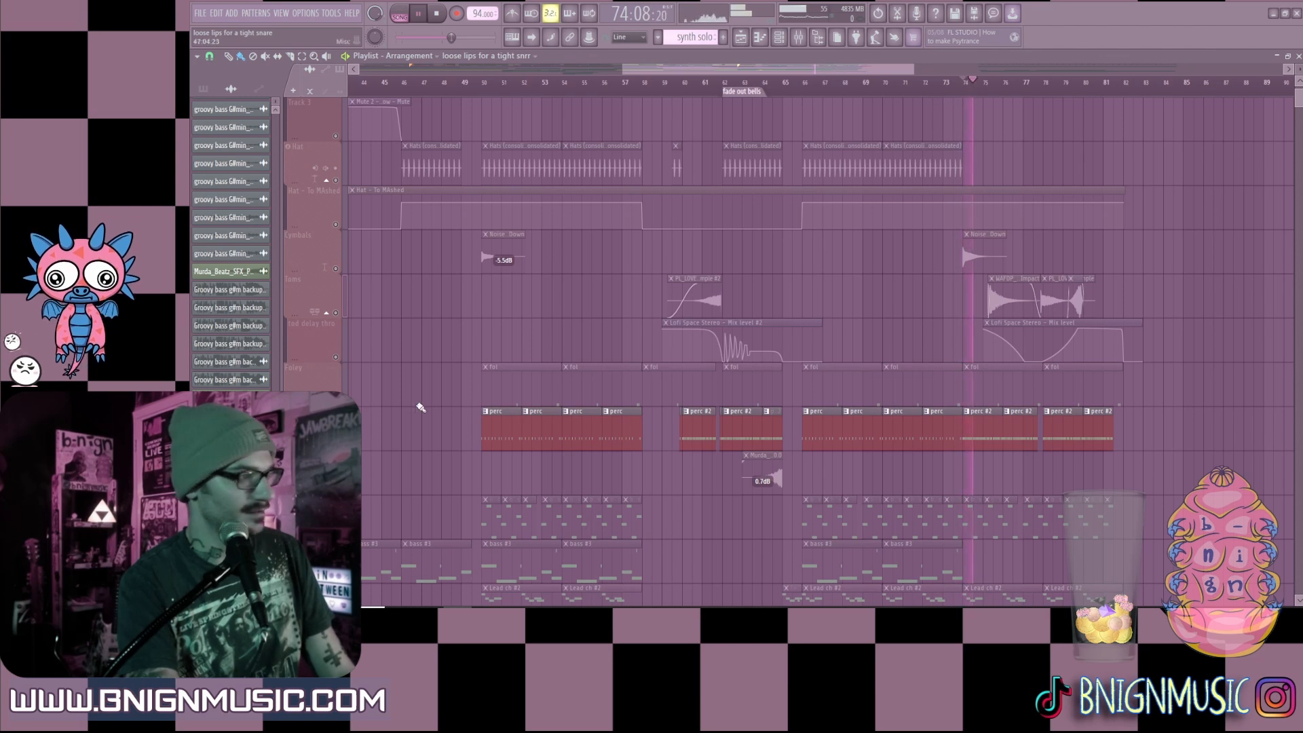
Step: Solo the Toms track and play its PL_LOVE_05_Anything_Noise_Sample #2 clip from bar 60
right_click(335, 357)
click(336, 312)
click(694, 82)
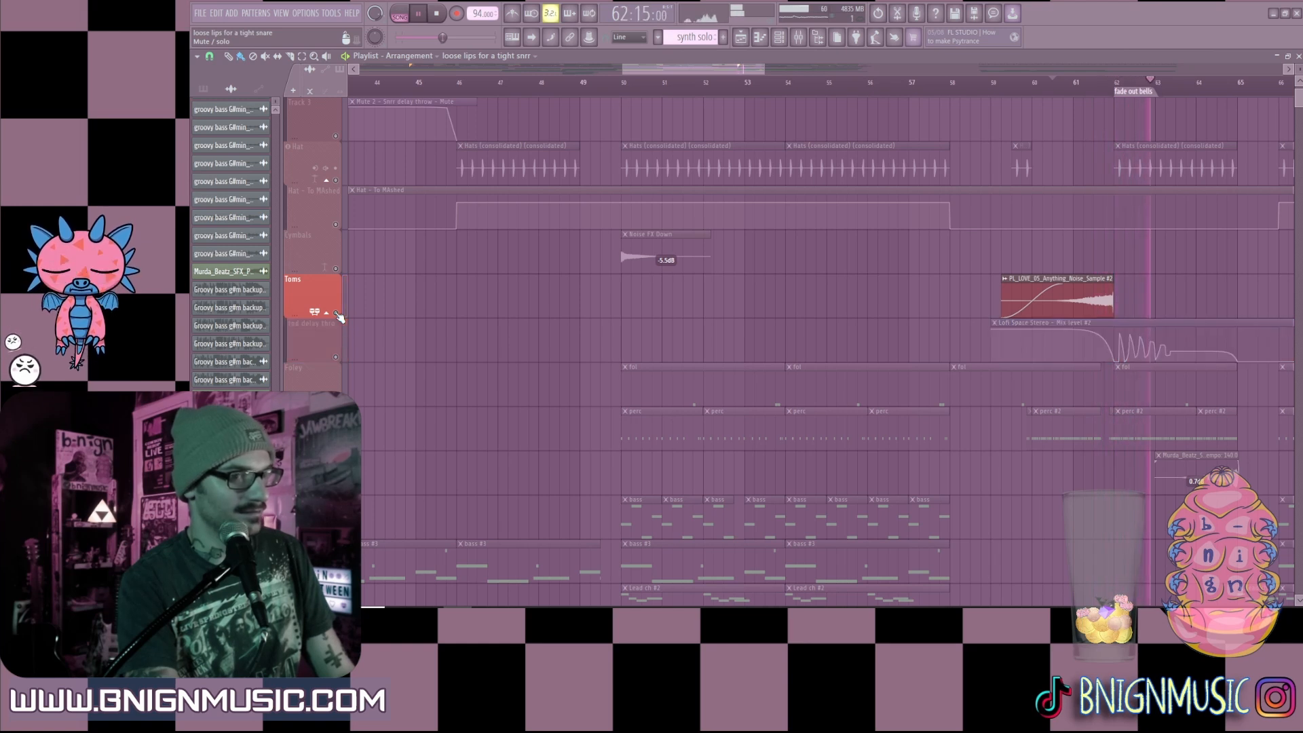
Step: Unsolo the Toms track to restore the other tracks, and play the full arrangement from bar 60
right_click(336, 314)
right_click(747, 69)
click(692, 83)
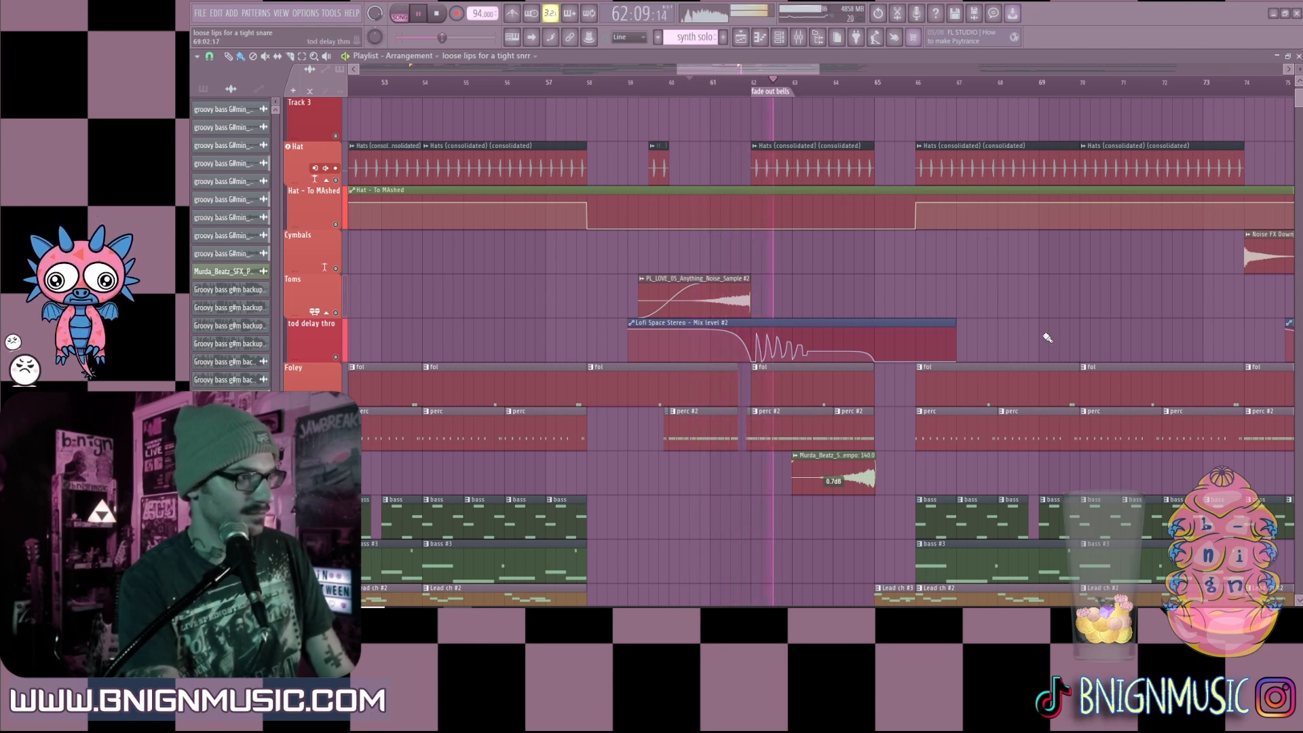
drag(782, 67, 808, 67)
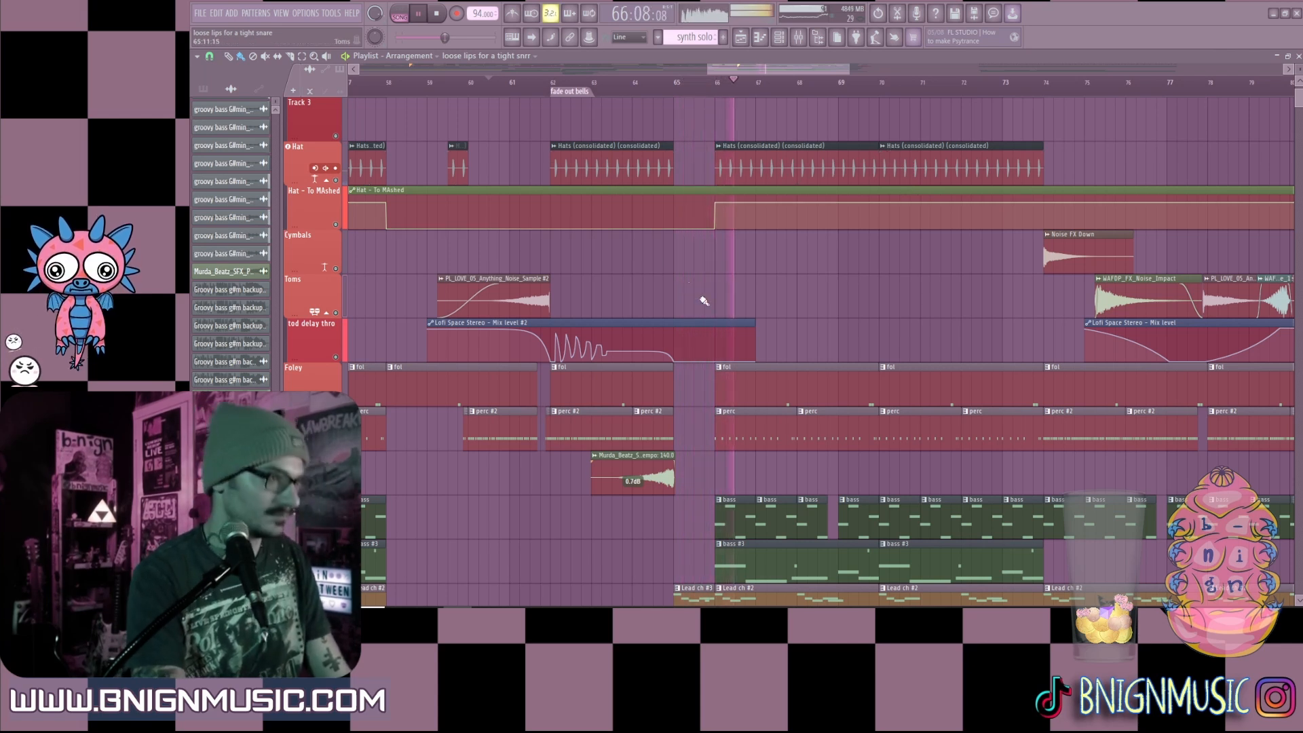
Step: Solo Track 59 to hear only the loose lips for a tight snrr audio clip, and stop playback
scroll(679, 311, down, 10)
scroll(680, 311, down, 10)
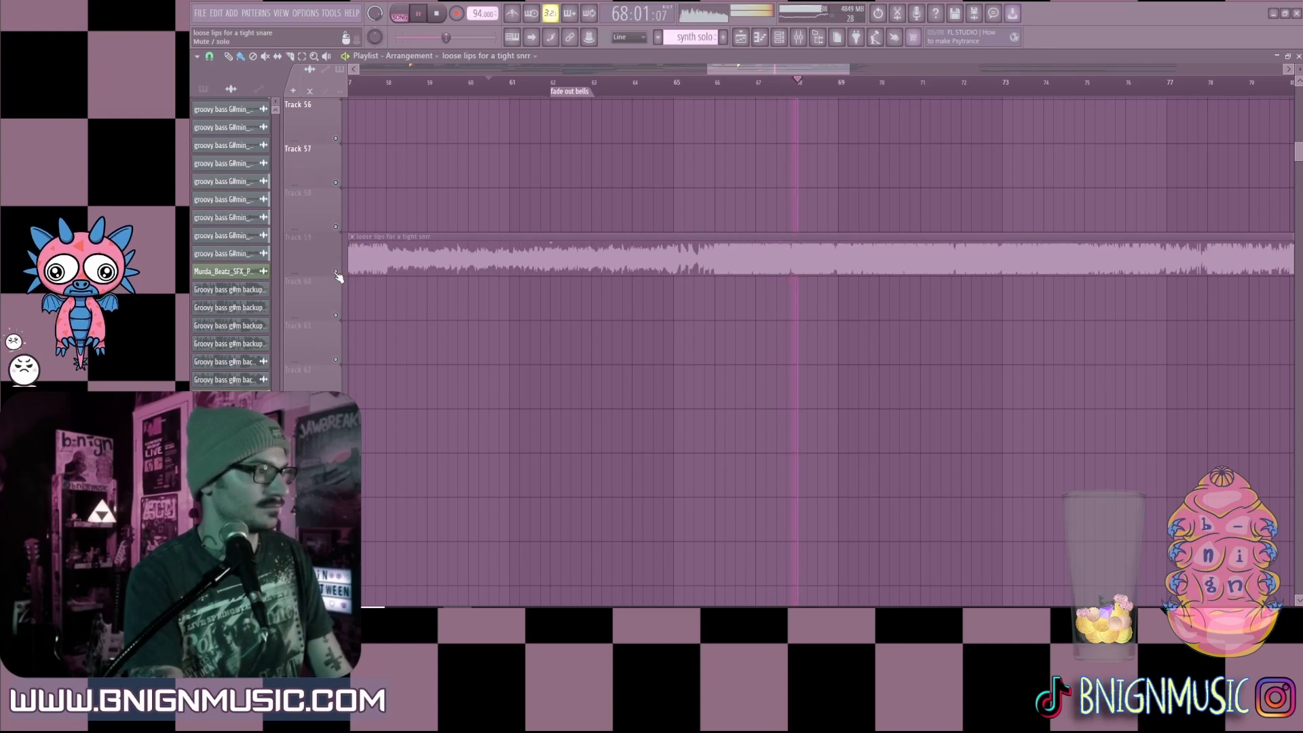
right_click(336, 272)
scroll(797, 411, up, 3)
key(space)
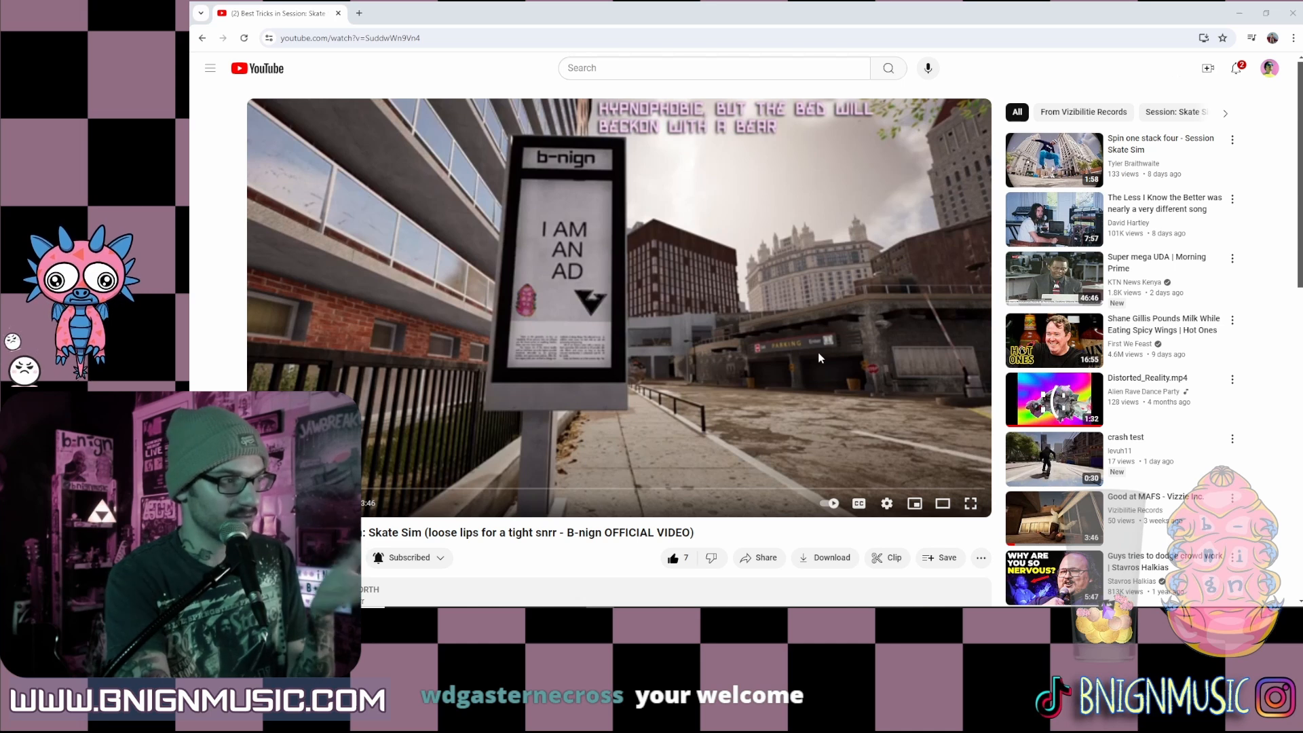
Step: Switch to YouTube in Chrome, watch the loose lips for a tight snrr official video in full screen, and close the browser
click(970, 503)
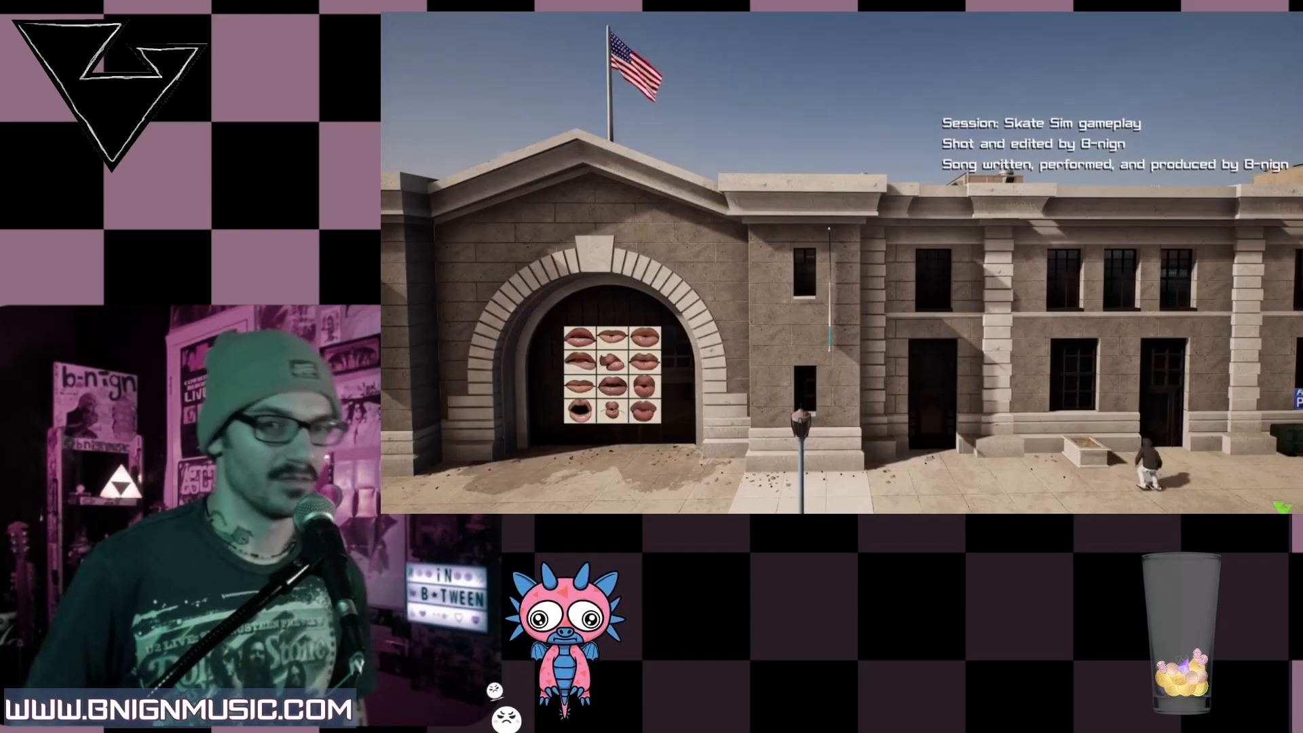
key(Escape)
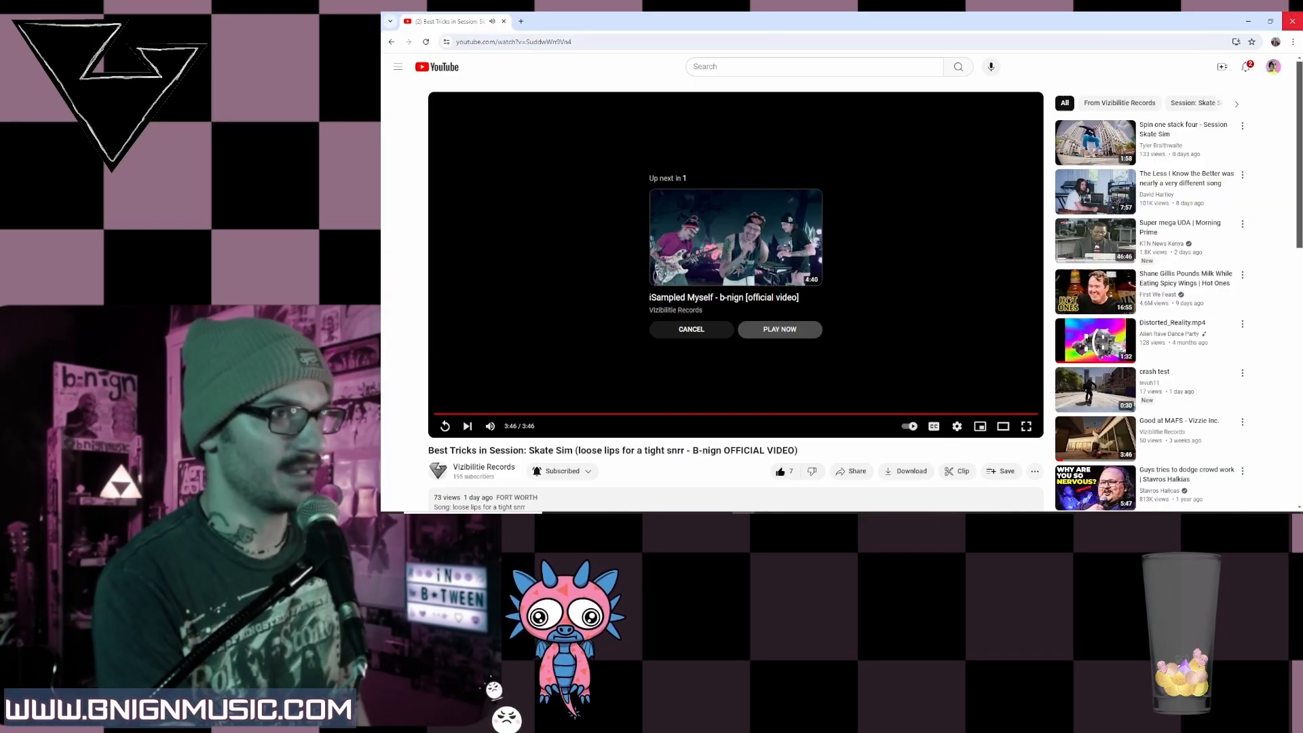
click(1292, 21)
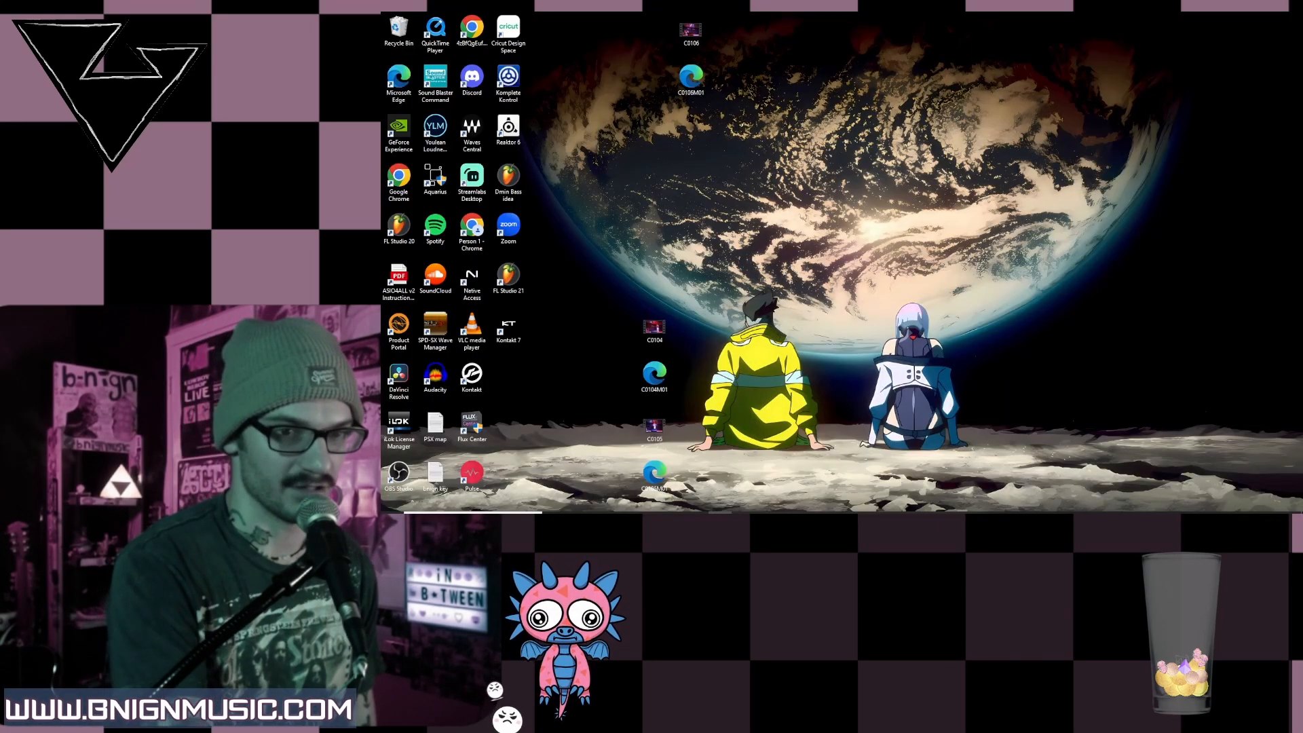